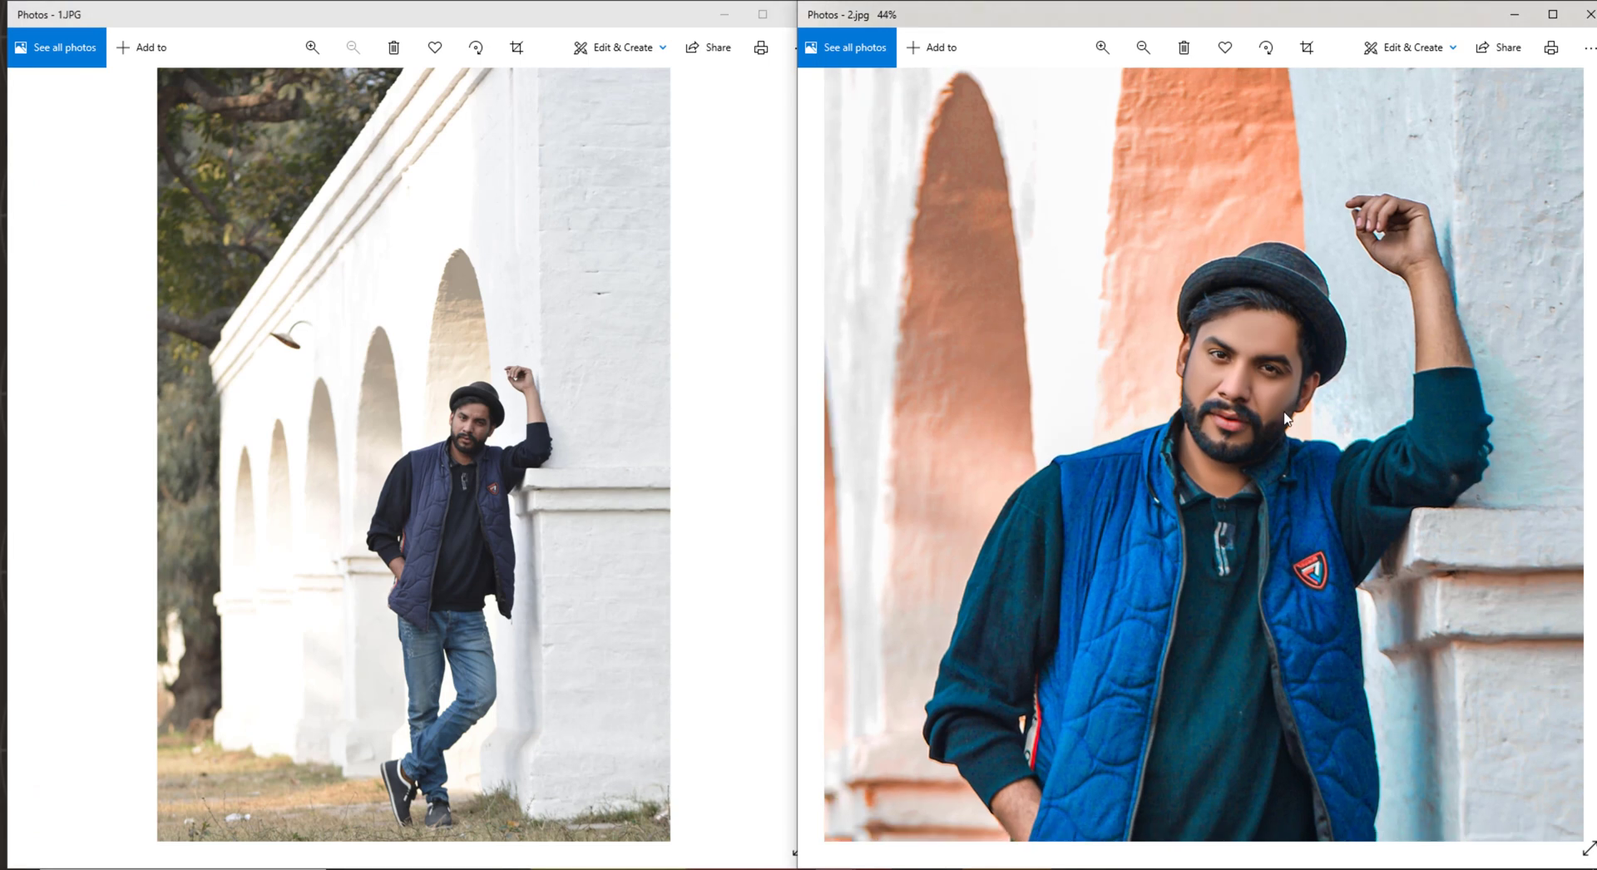
# - Close 2.jpg, open 3.jpg from the desktop in an enlarged window, and magnify the man in it
pyautogui.click(1586, 21)
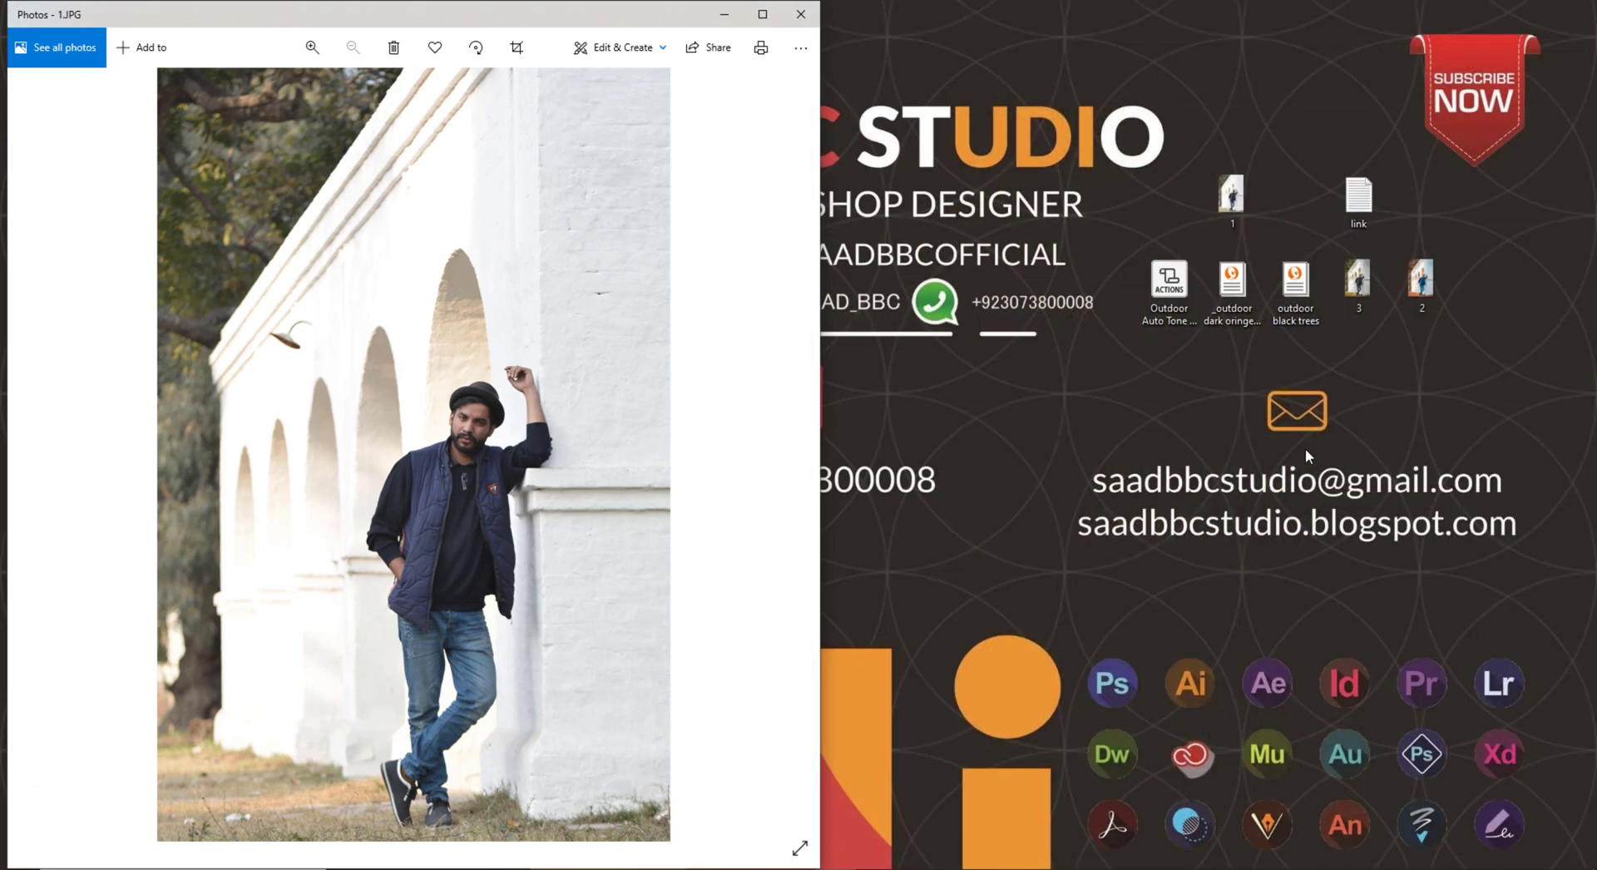
pyautogui.click(1302, 318)
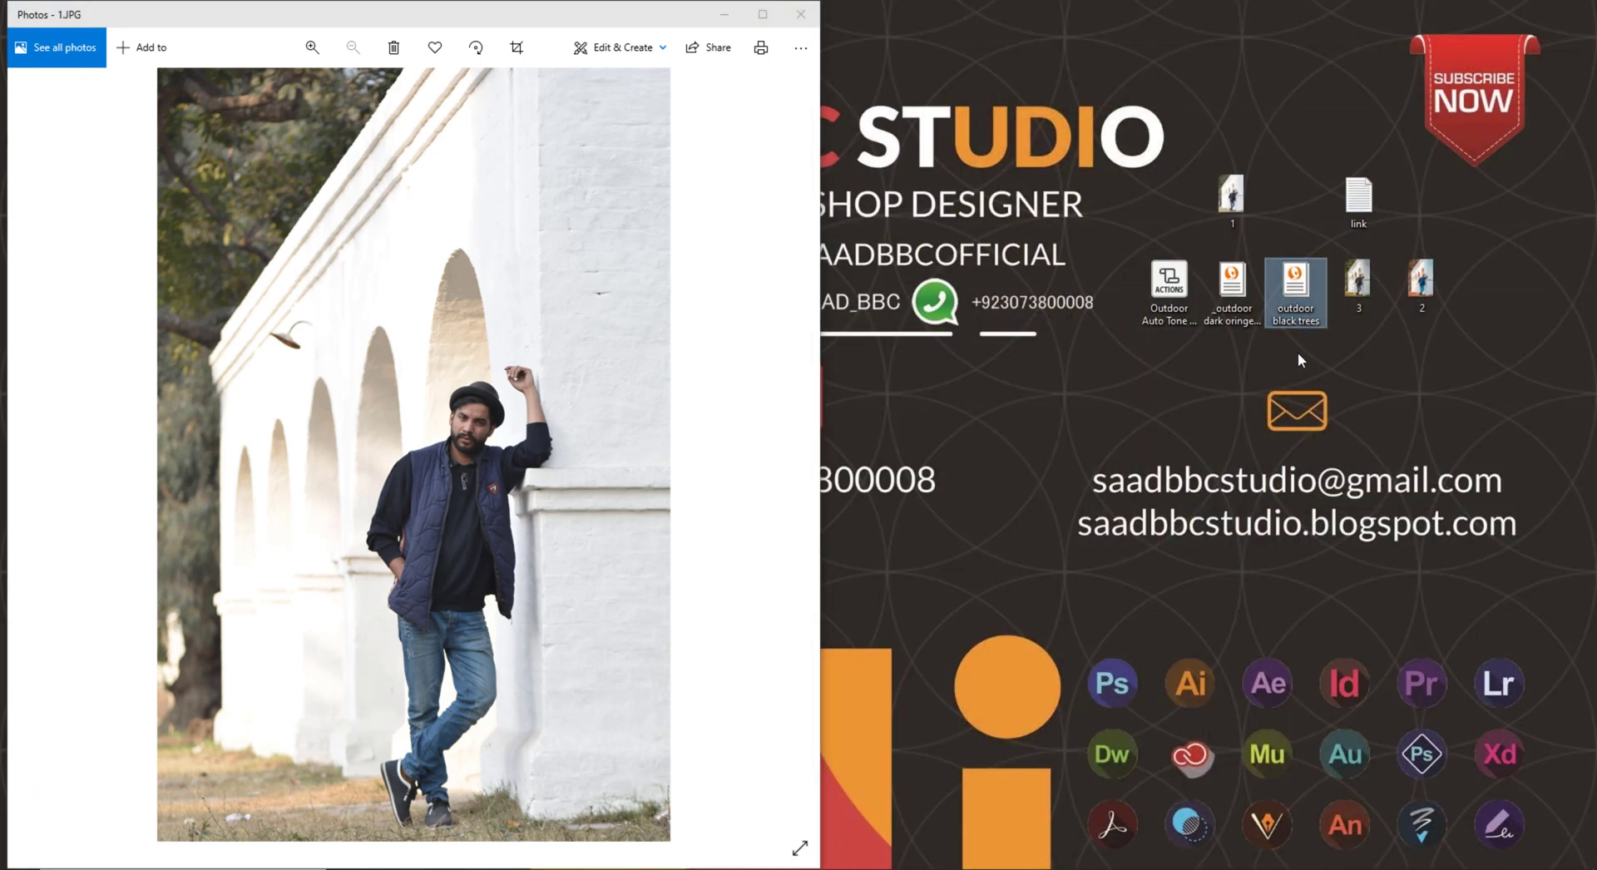
pyautogui.doubleClick(1360, 287)
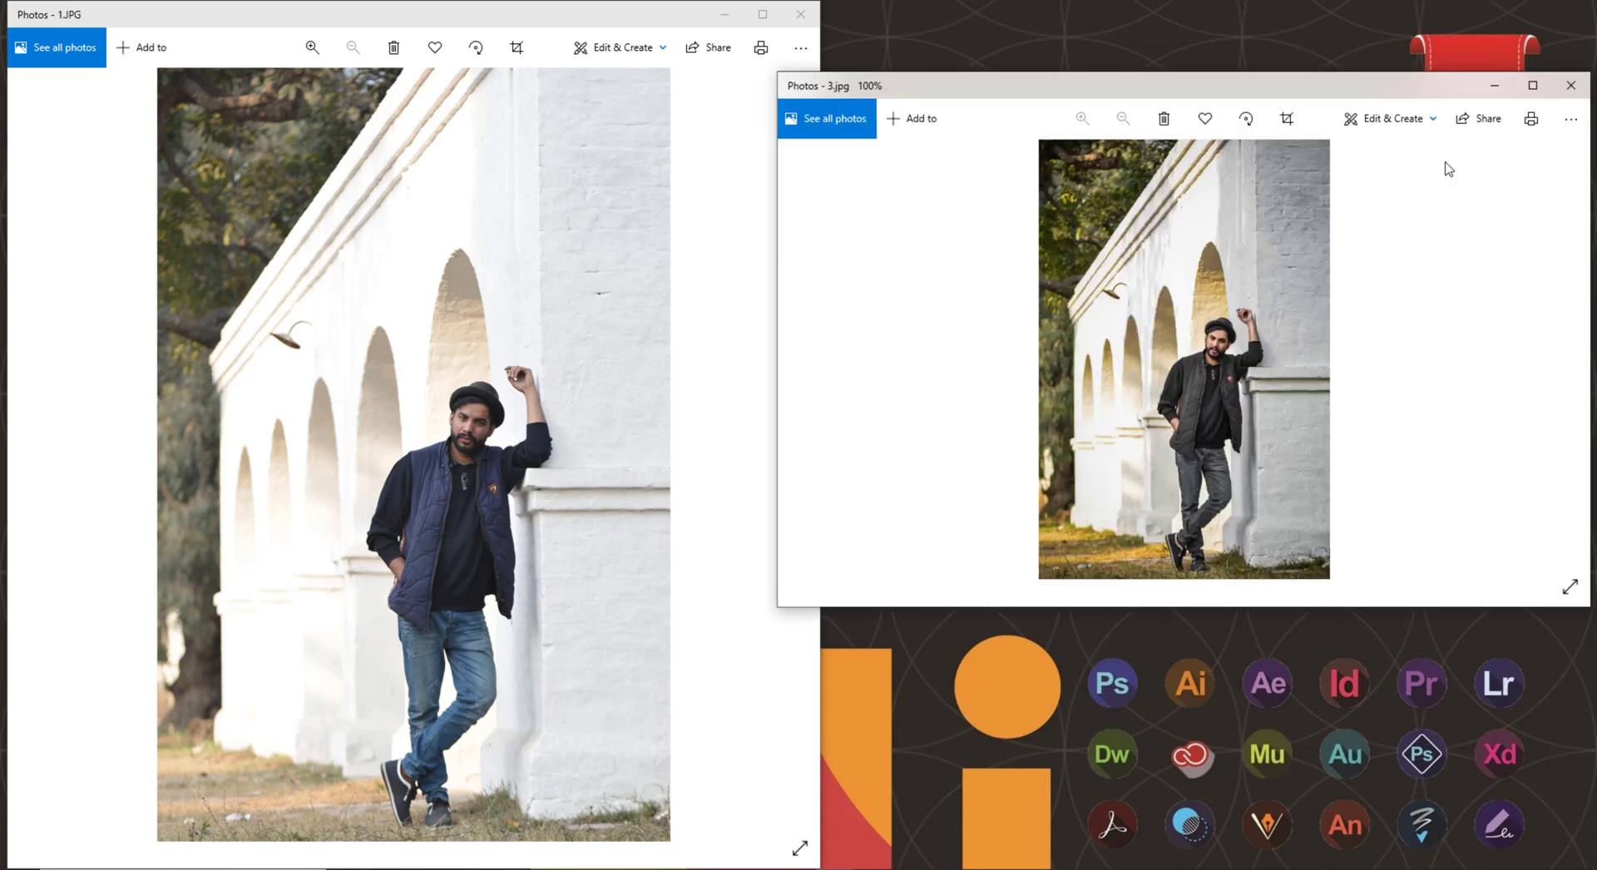
pyautogui.click(1532, 85)
pyautogui.moveTo(959, 8); pyautogui.dragTo(1146, 103)
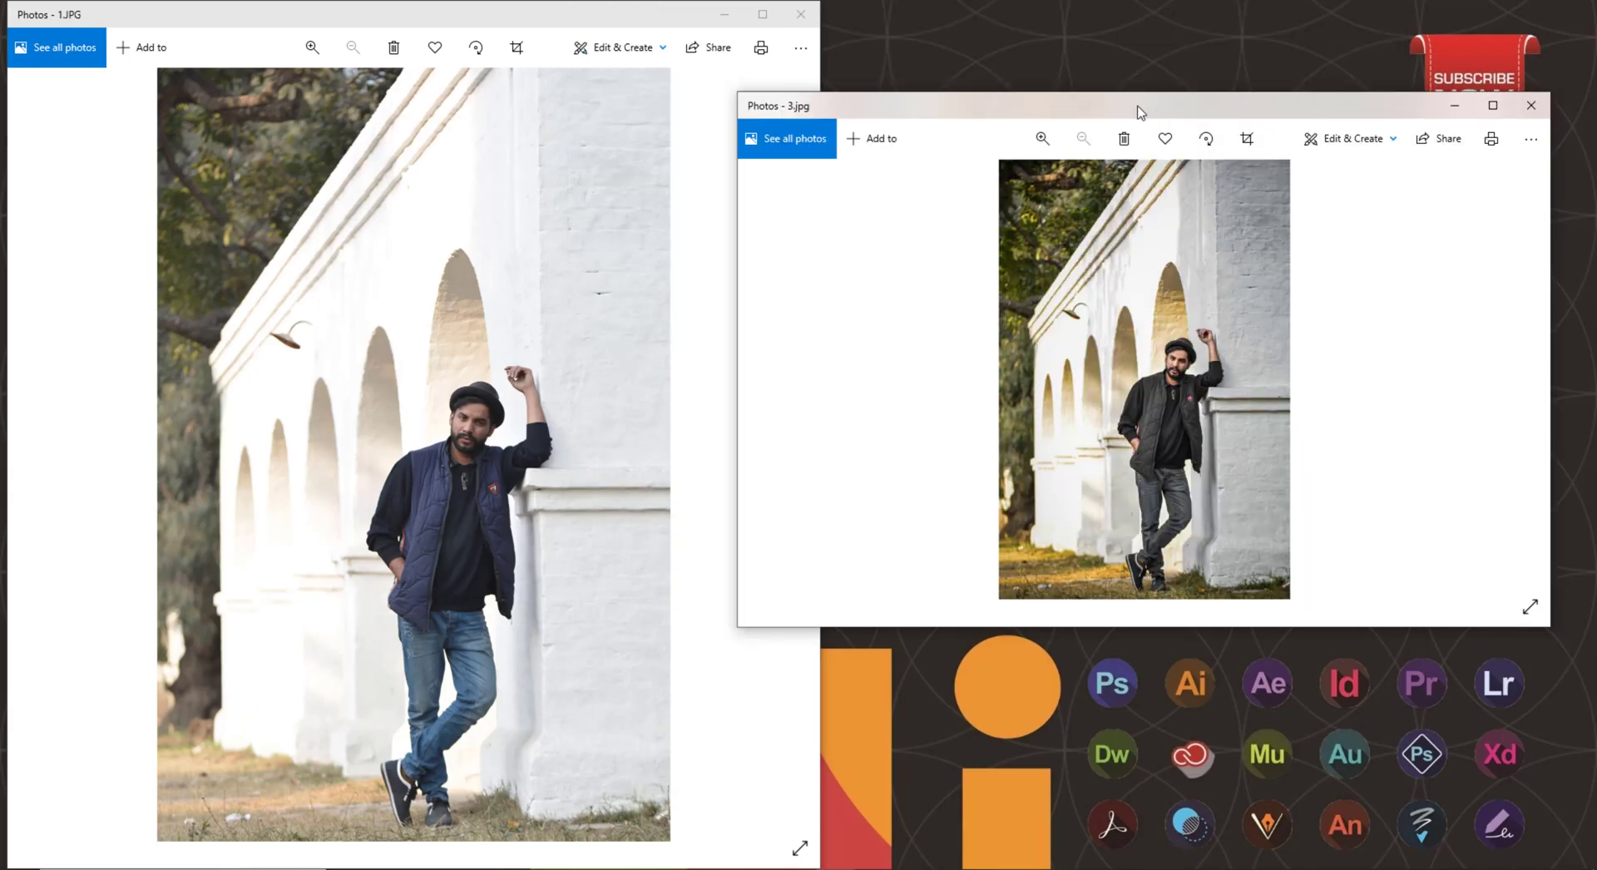
pyautogui.doubleClick(1146, 95)
pyautogui.scroll(5, 1266, 379)
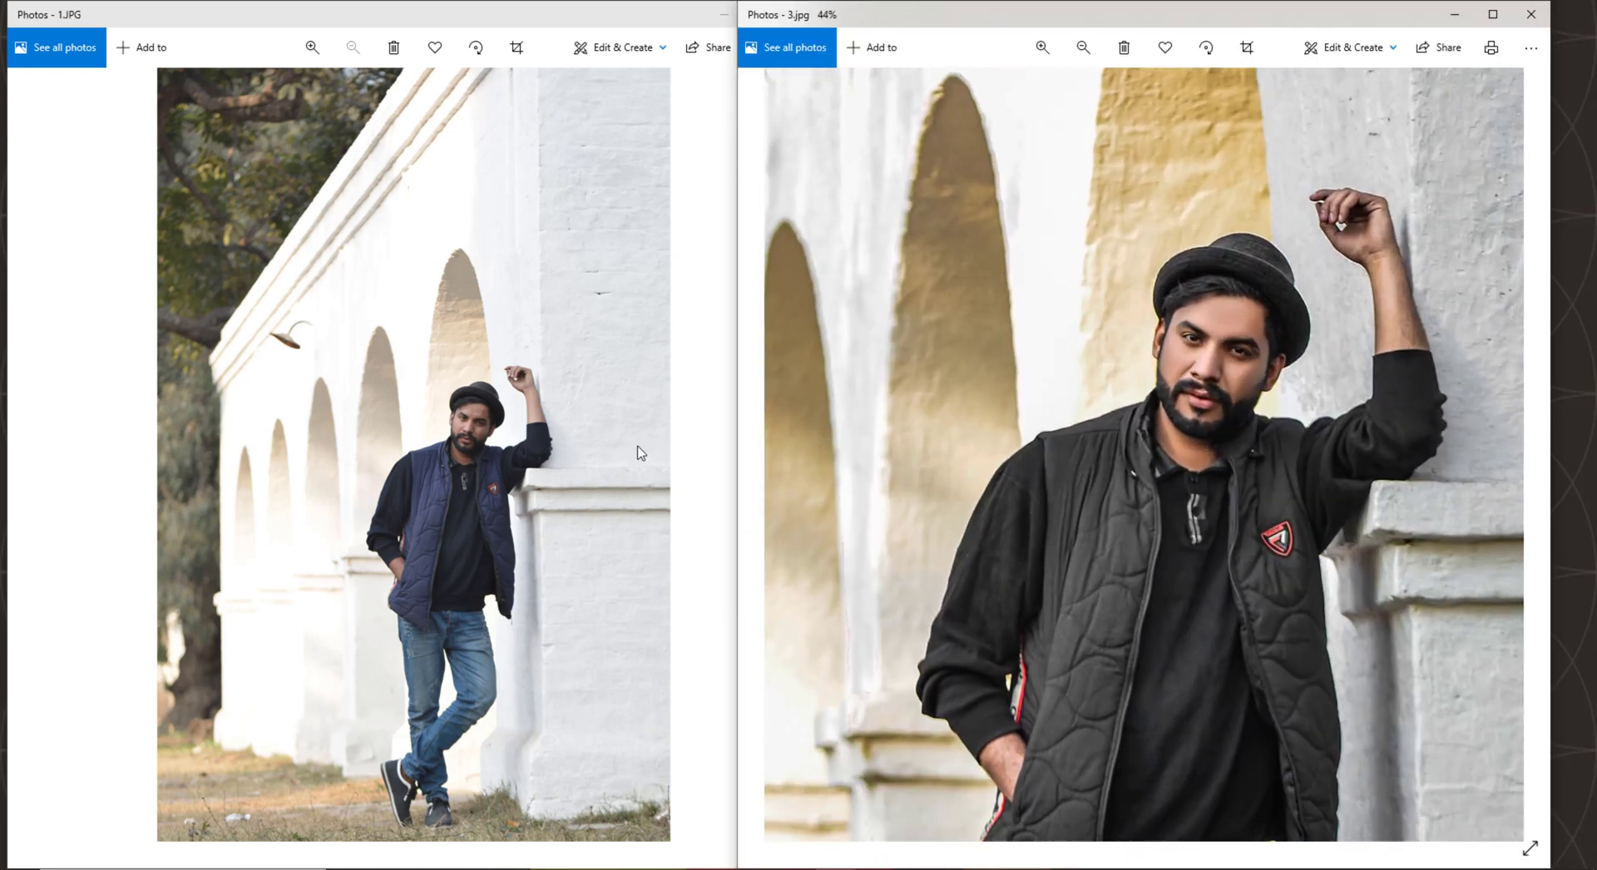
# - Magnify the man in 1.JPG to compare it with 3.jpg, and close both photos
pyautogui.click(551, 459)
pyautogui.scroll(3, 549, 454)
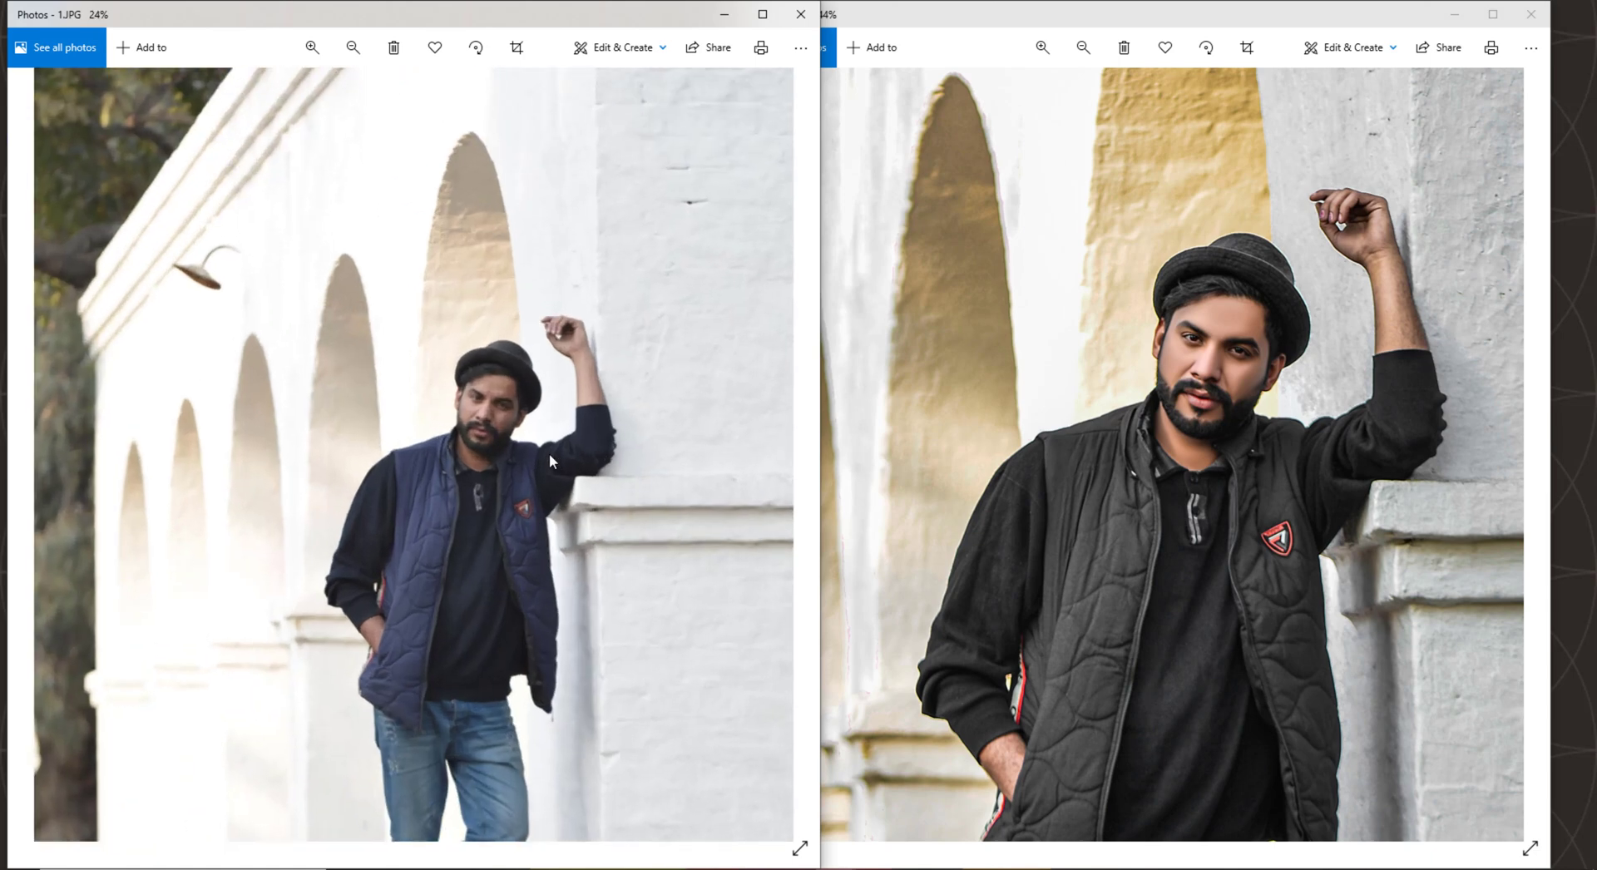
pyautogui.moveTo(484, 446)
pyautogui.mouseDown()
pyautogui.moveTo(483, 418)
pyautogui.moveTo(481, 453)
pyautogui.mouseUp()
pyautogui.scroll(2, 484, 406)
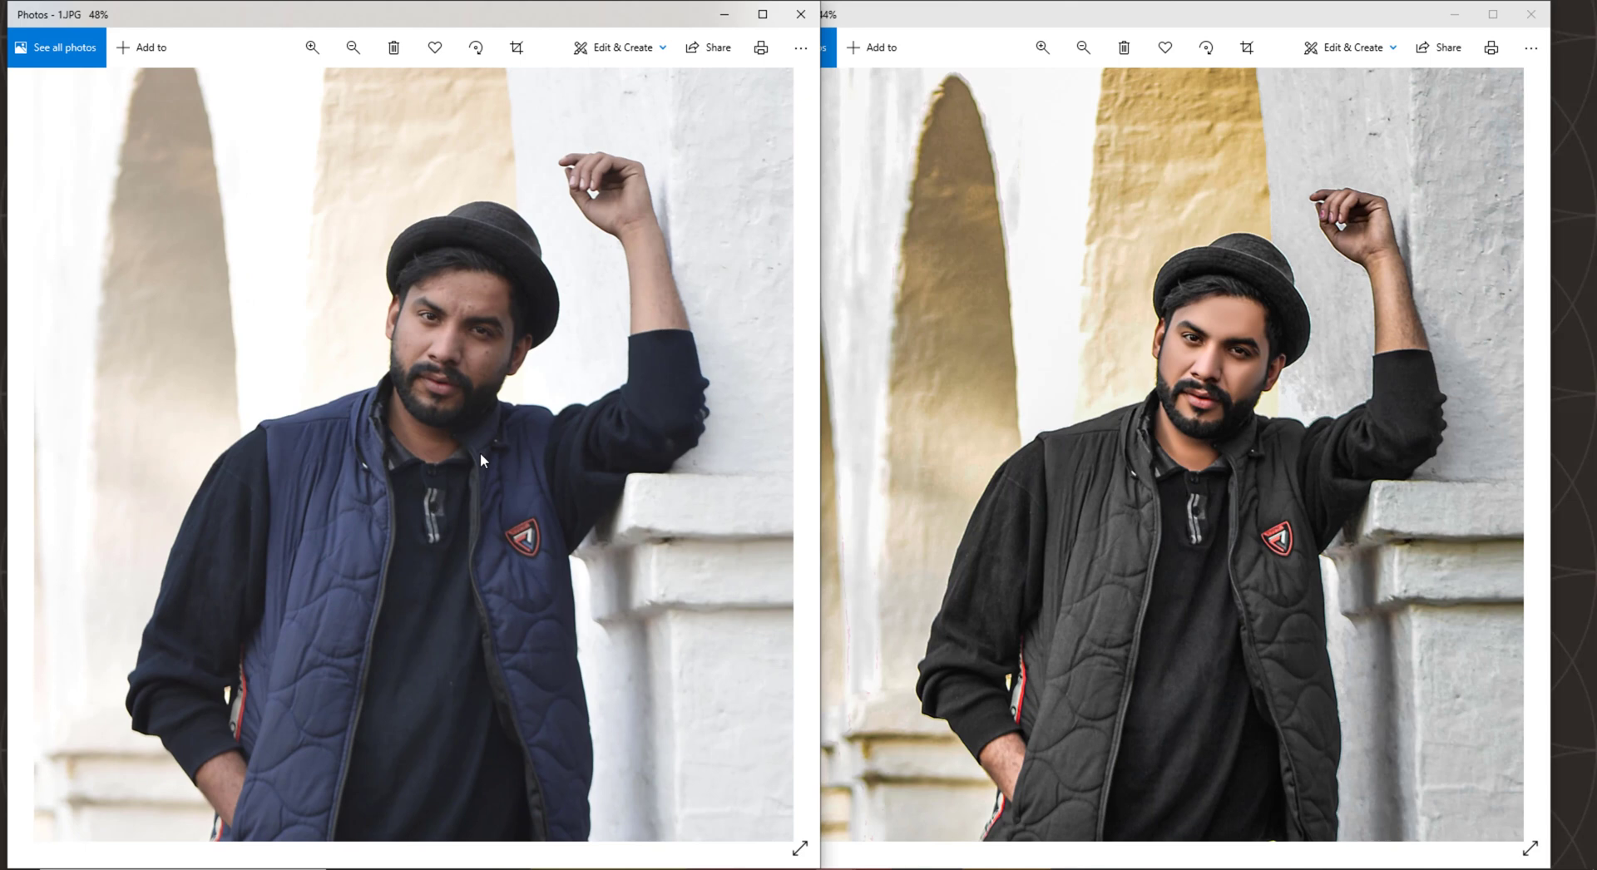
pyautogui.click(800, 14)
pyautogui.click(1530, 14)
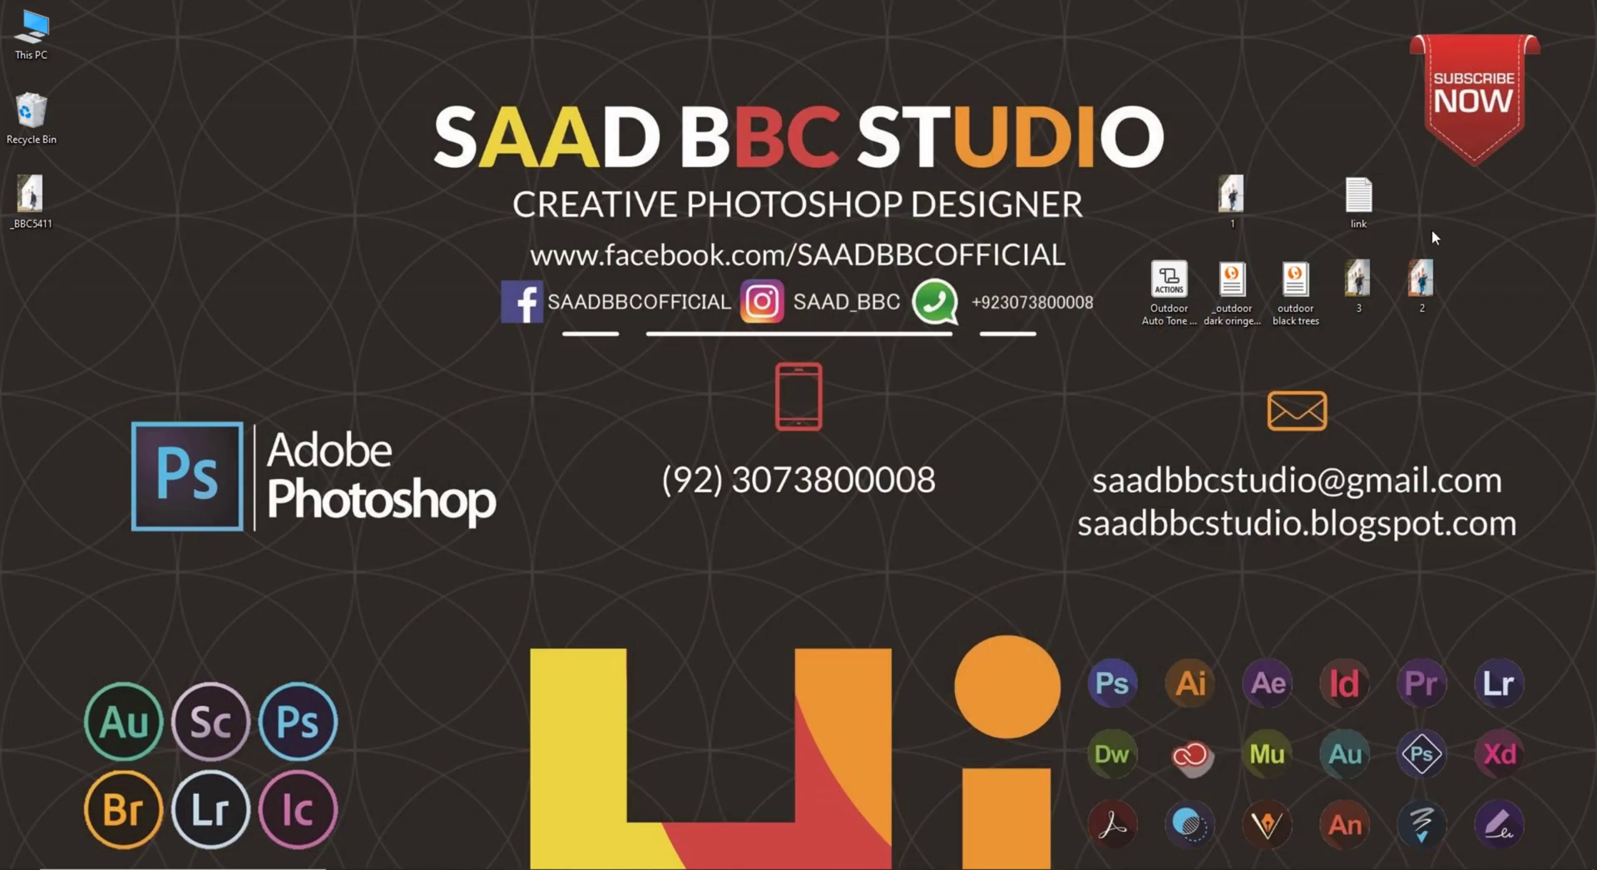
# - View the Google Drive address in the desktop's link text file at full window size, and close the file
pyautogui.doubleClick(1370, 213)
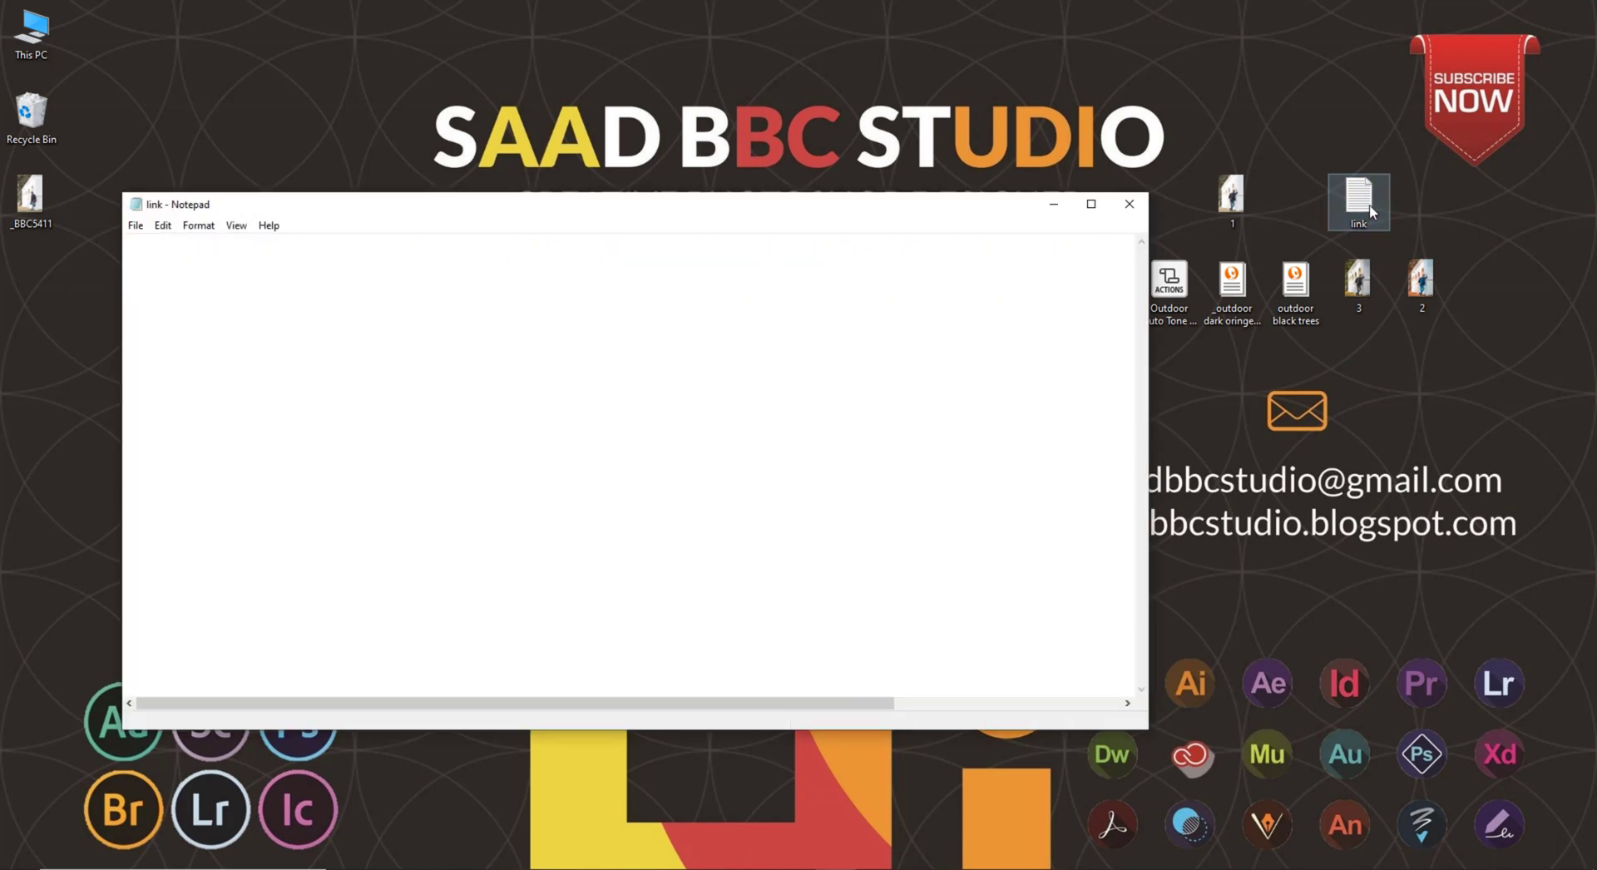
pyautogui.doubleClick(995, 213)
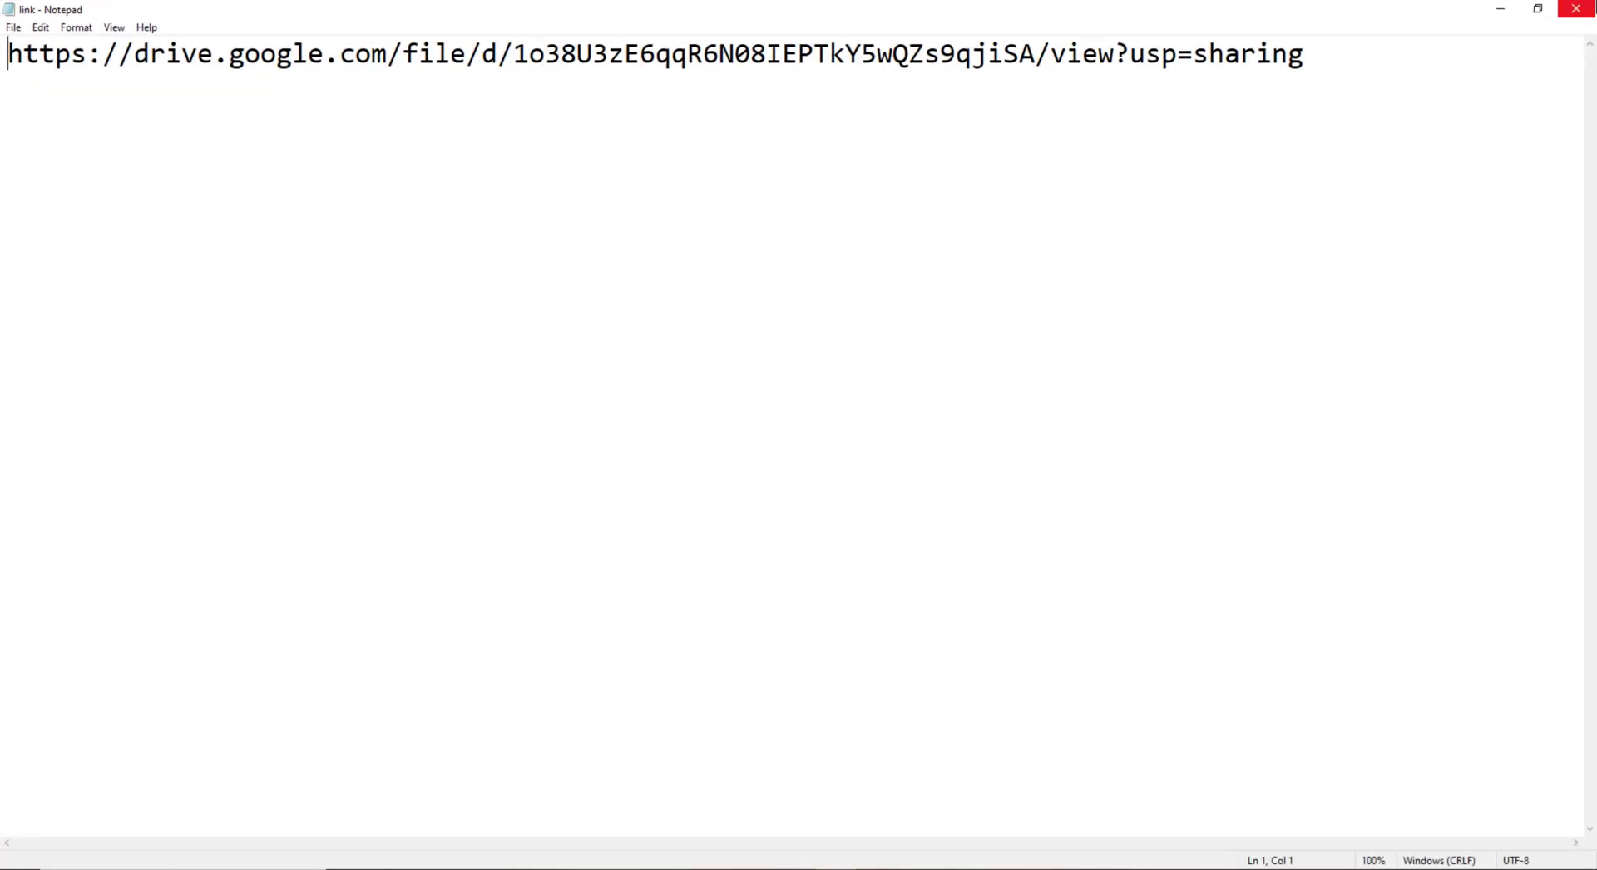
pyautogui.click(1576, 8)
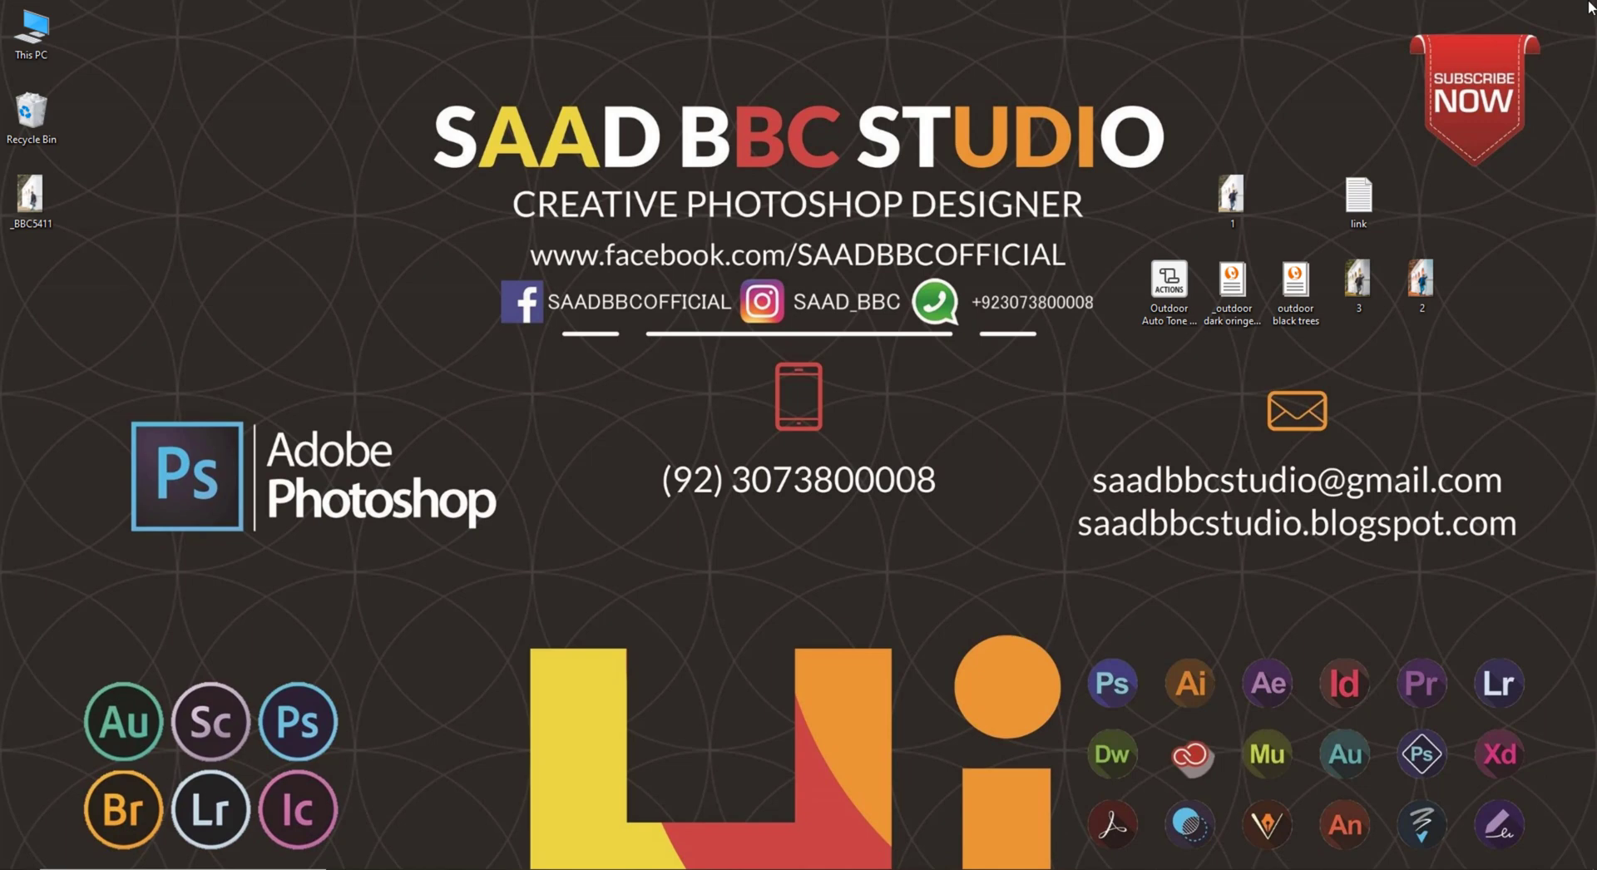
# - View the original photo 1.JPG from the desktop in a maximized window, and close it
pyautogui.doubleClick(1243, 200)
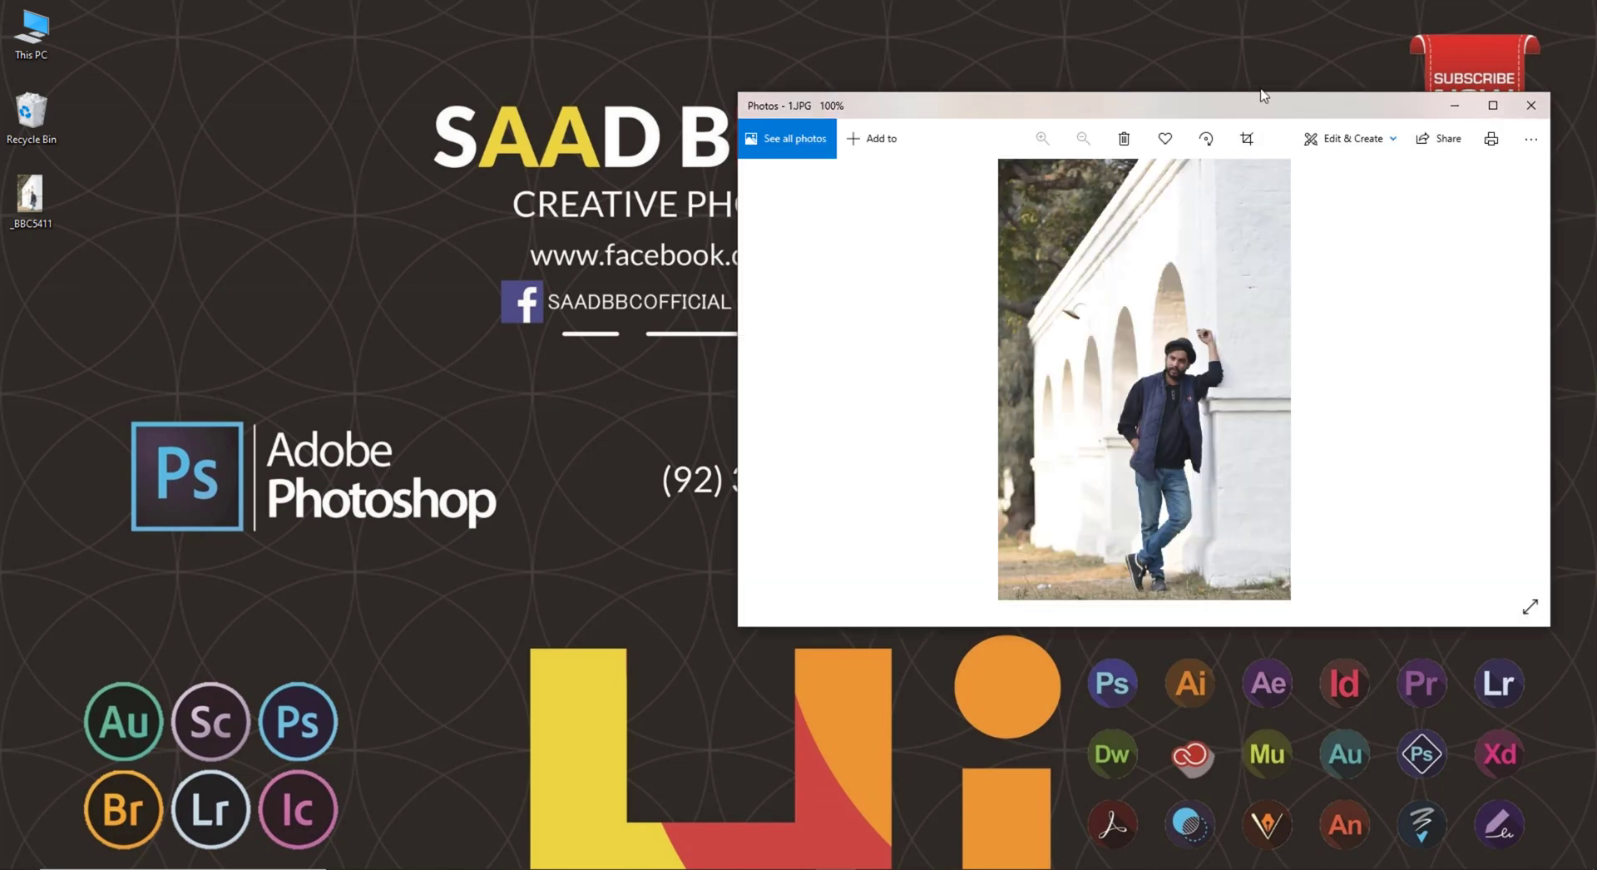
pyautogui.doubleClick(1258, 105)
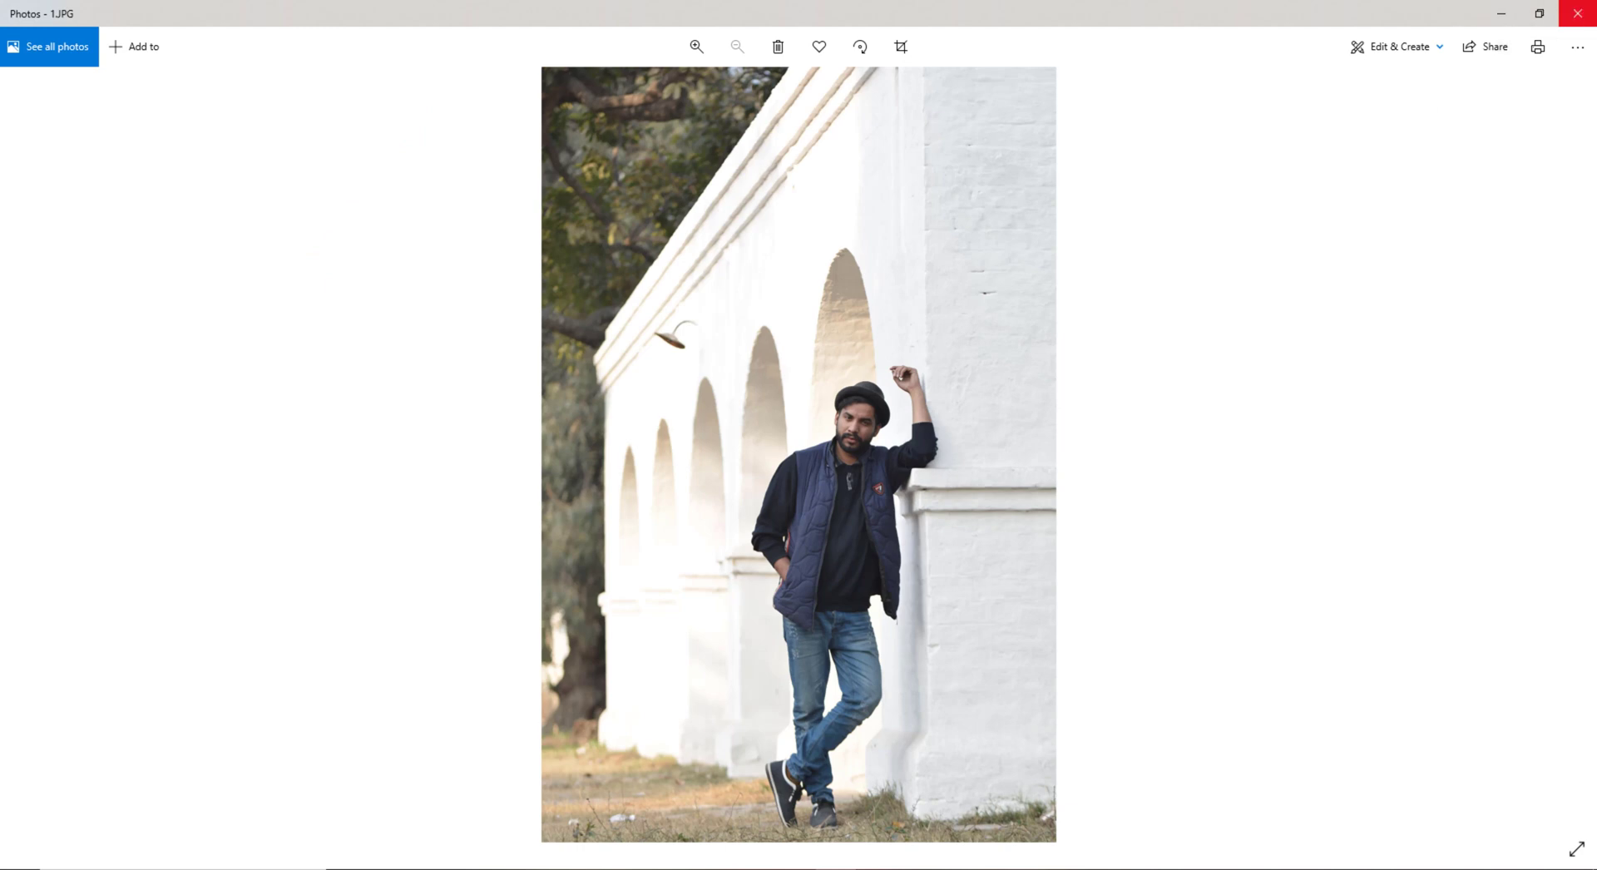
pyautogui.click(1585, 20)
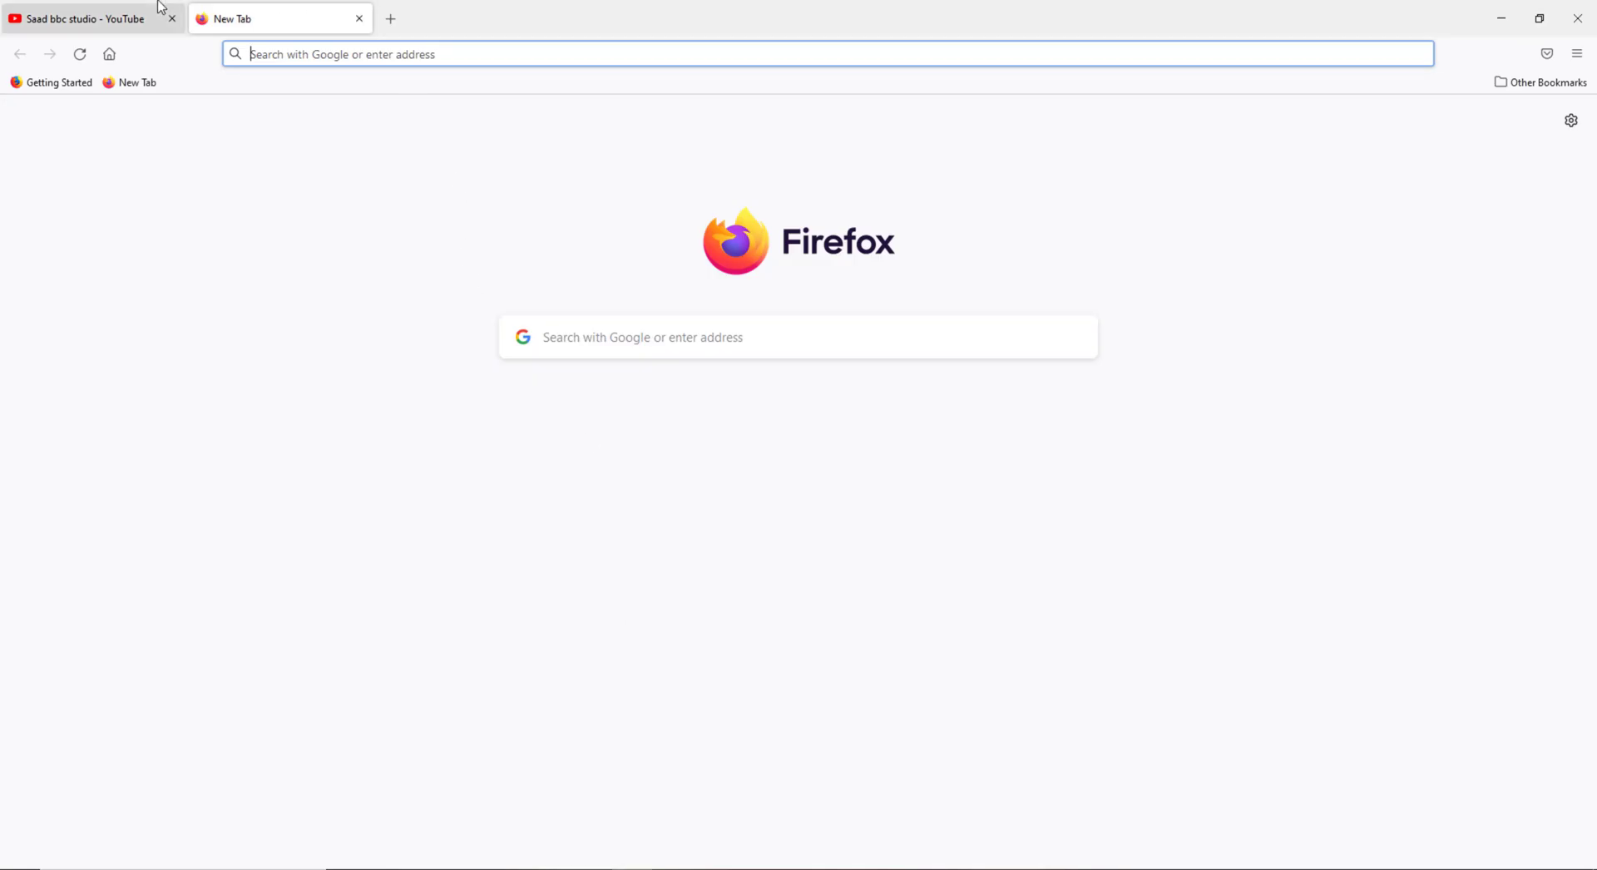
# - Subscribe to the Saad bbc studio YouTube channel and turn on all notifications
pyautogui.click(177, 7)
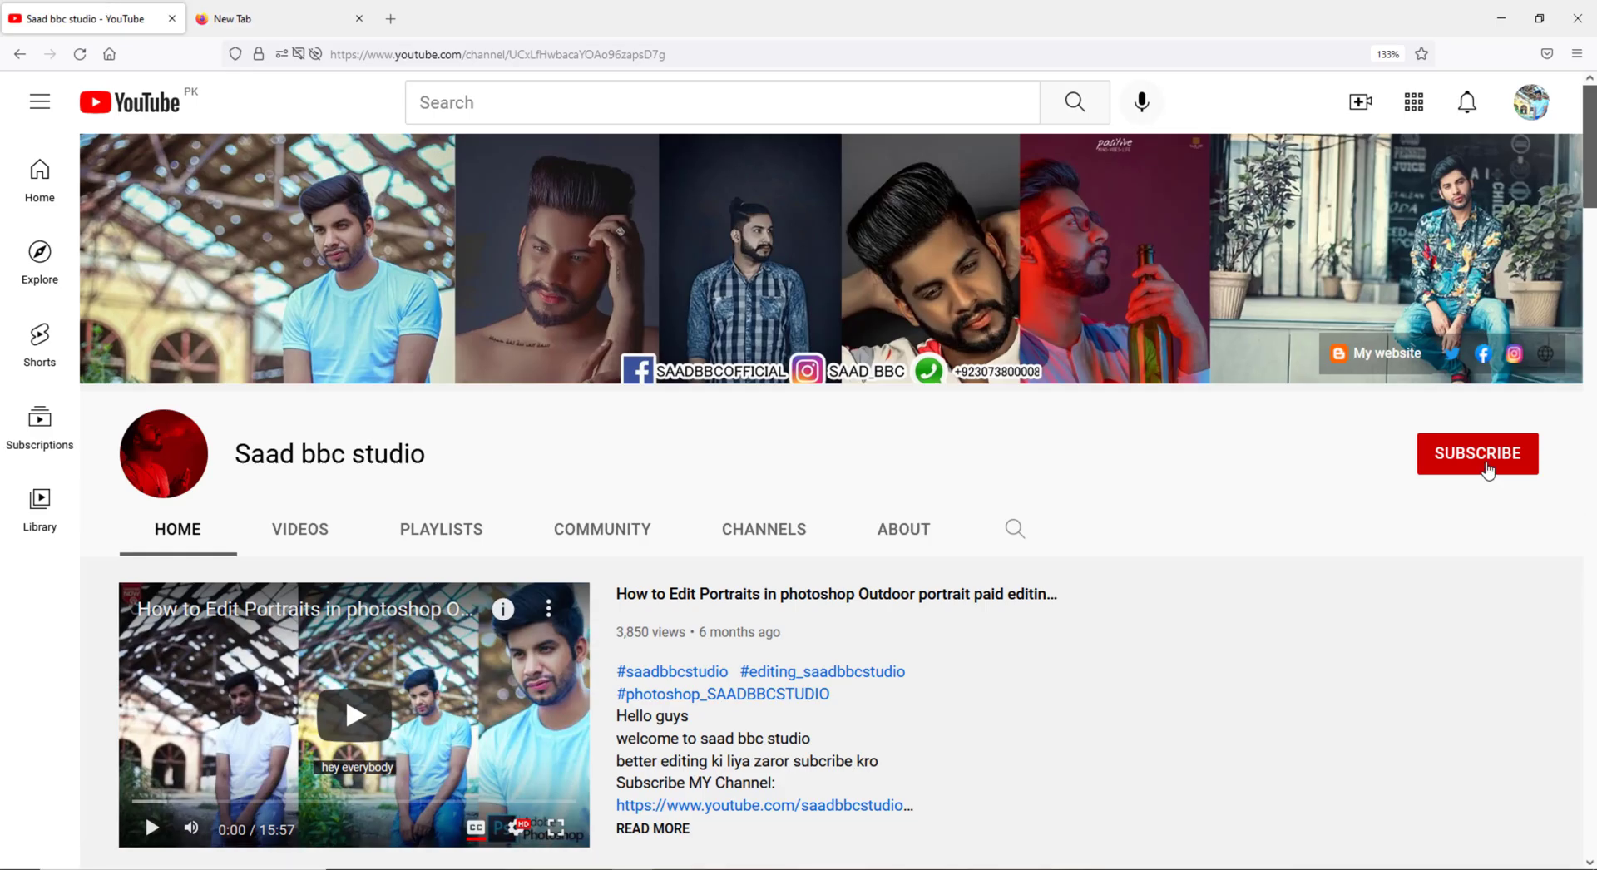
pyautogui.click(1488, 466)
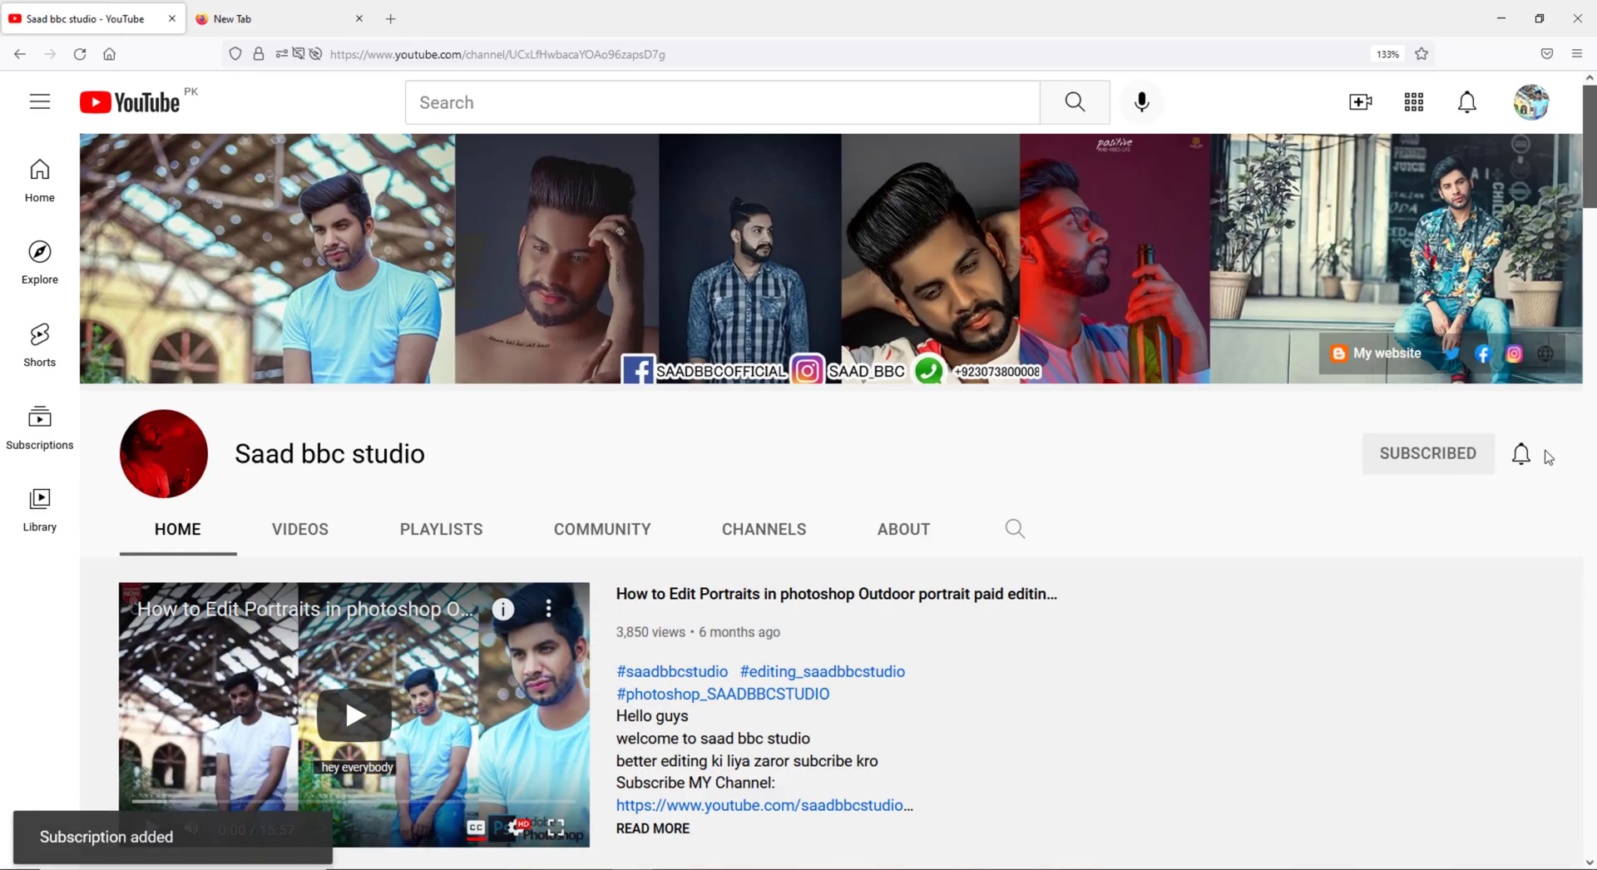
pyautogui.click(1523, 458)
pyautogui.click(1384, 505)
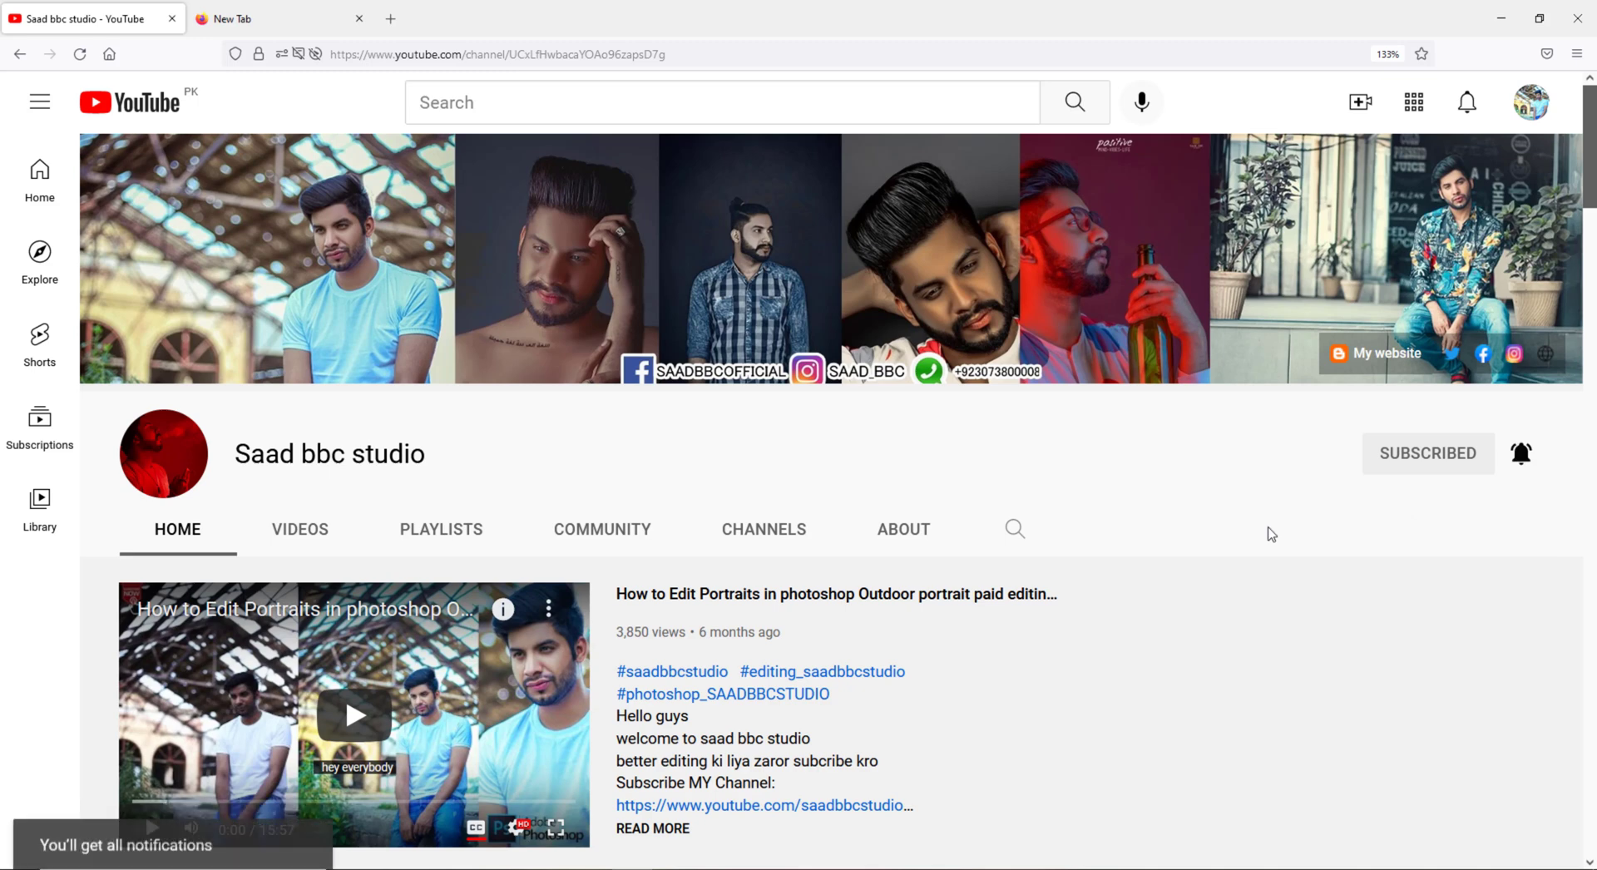
# - Look through the channel's uploads and popular videos, and minimize Firefox with its blank page in front
pyautogui.scroll(-5, 1271, 534)
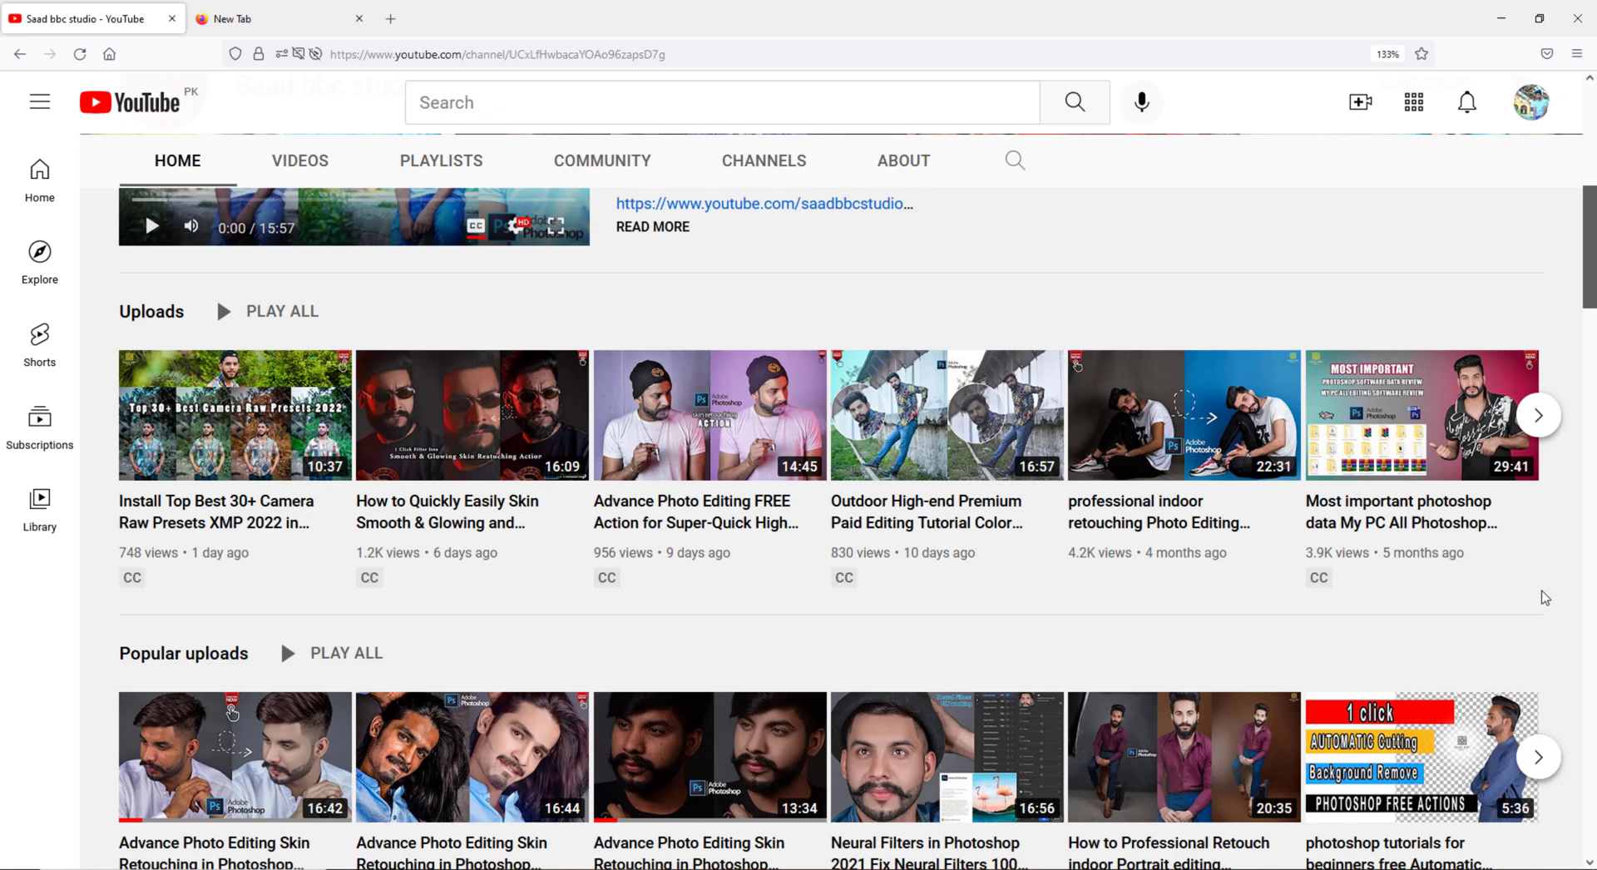
pyautogui.scroll(-5, 1544, 598)
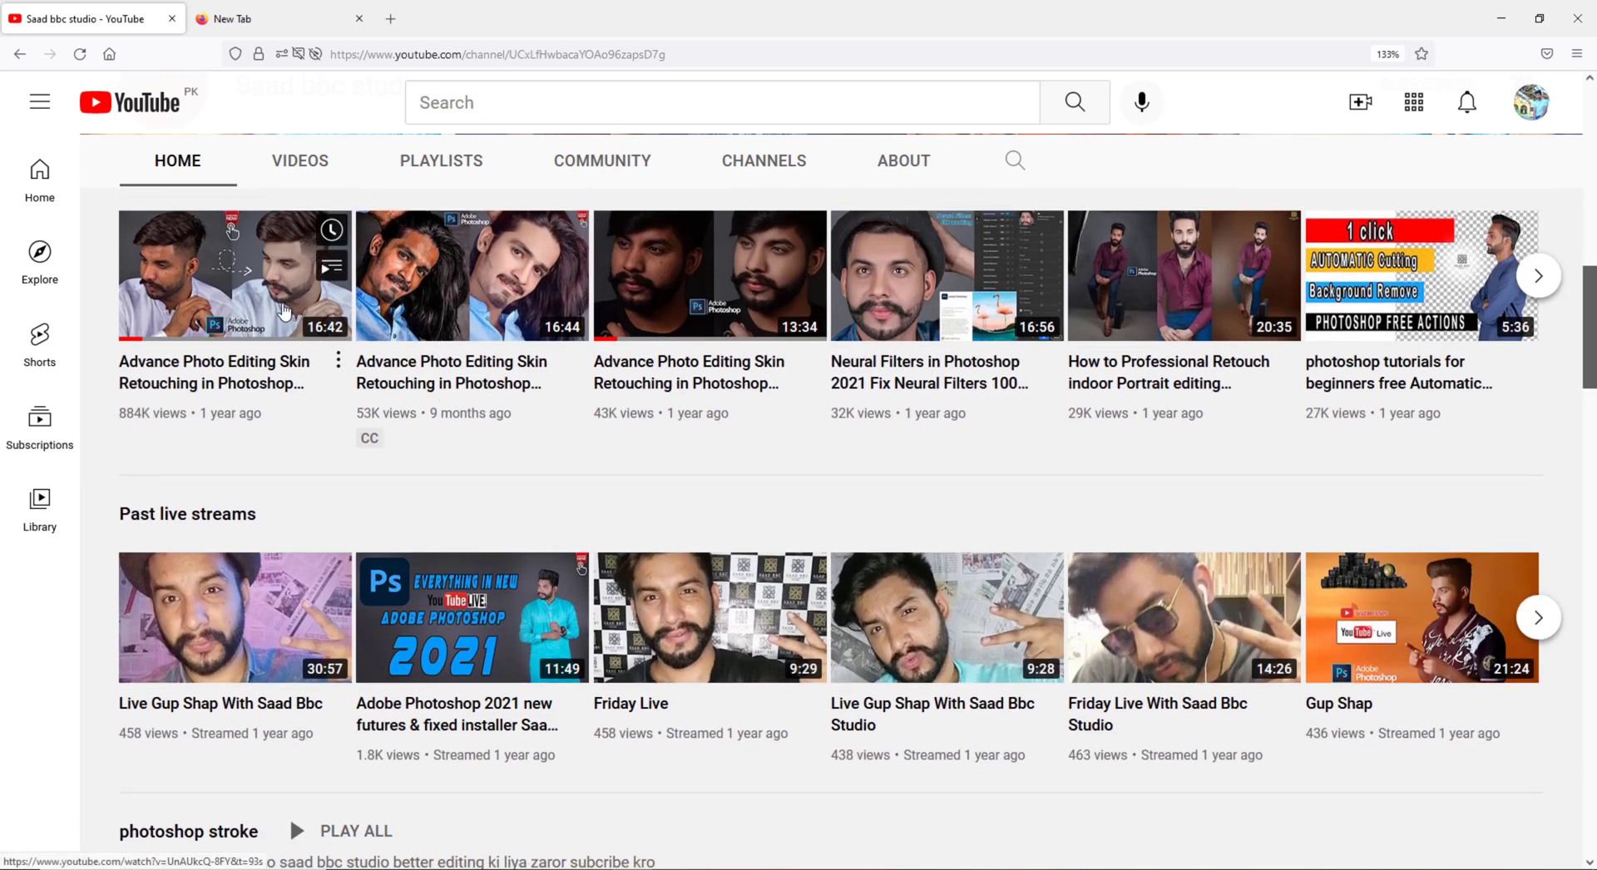
pyautogui.click(513, 320)
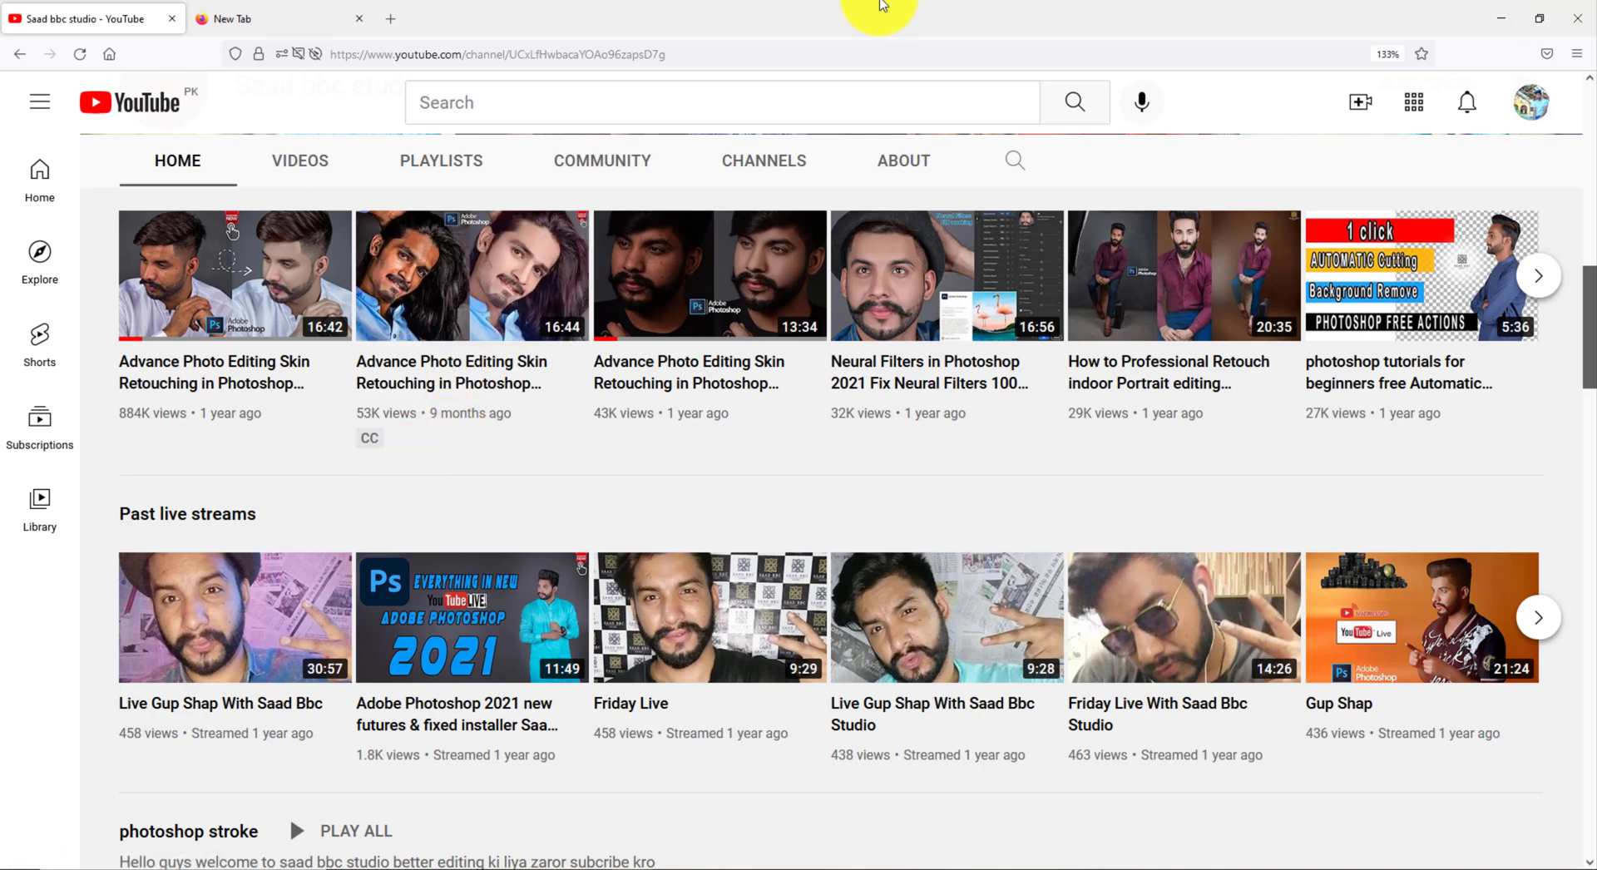
pyautogui.click(320, 12)
pyautogui.click(1507, 20)
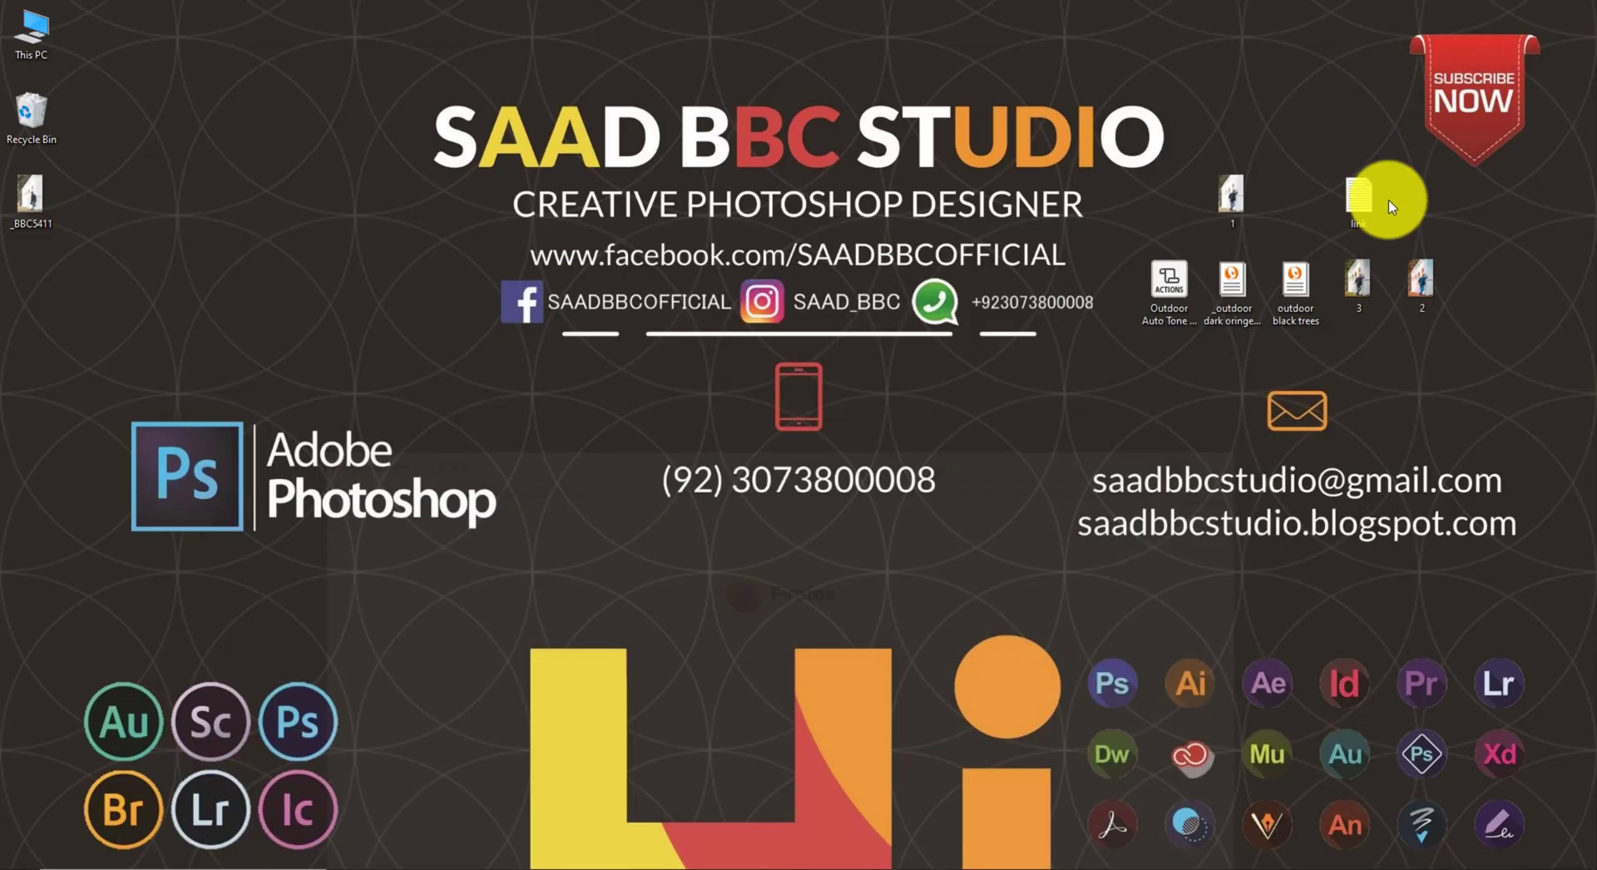
# - Copy the whole Google Drive address from the desktop's link text file, and close the file
pyautogui.click(1170, 295)
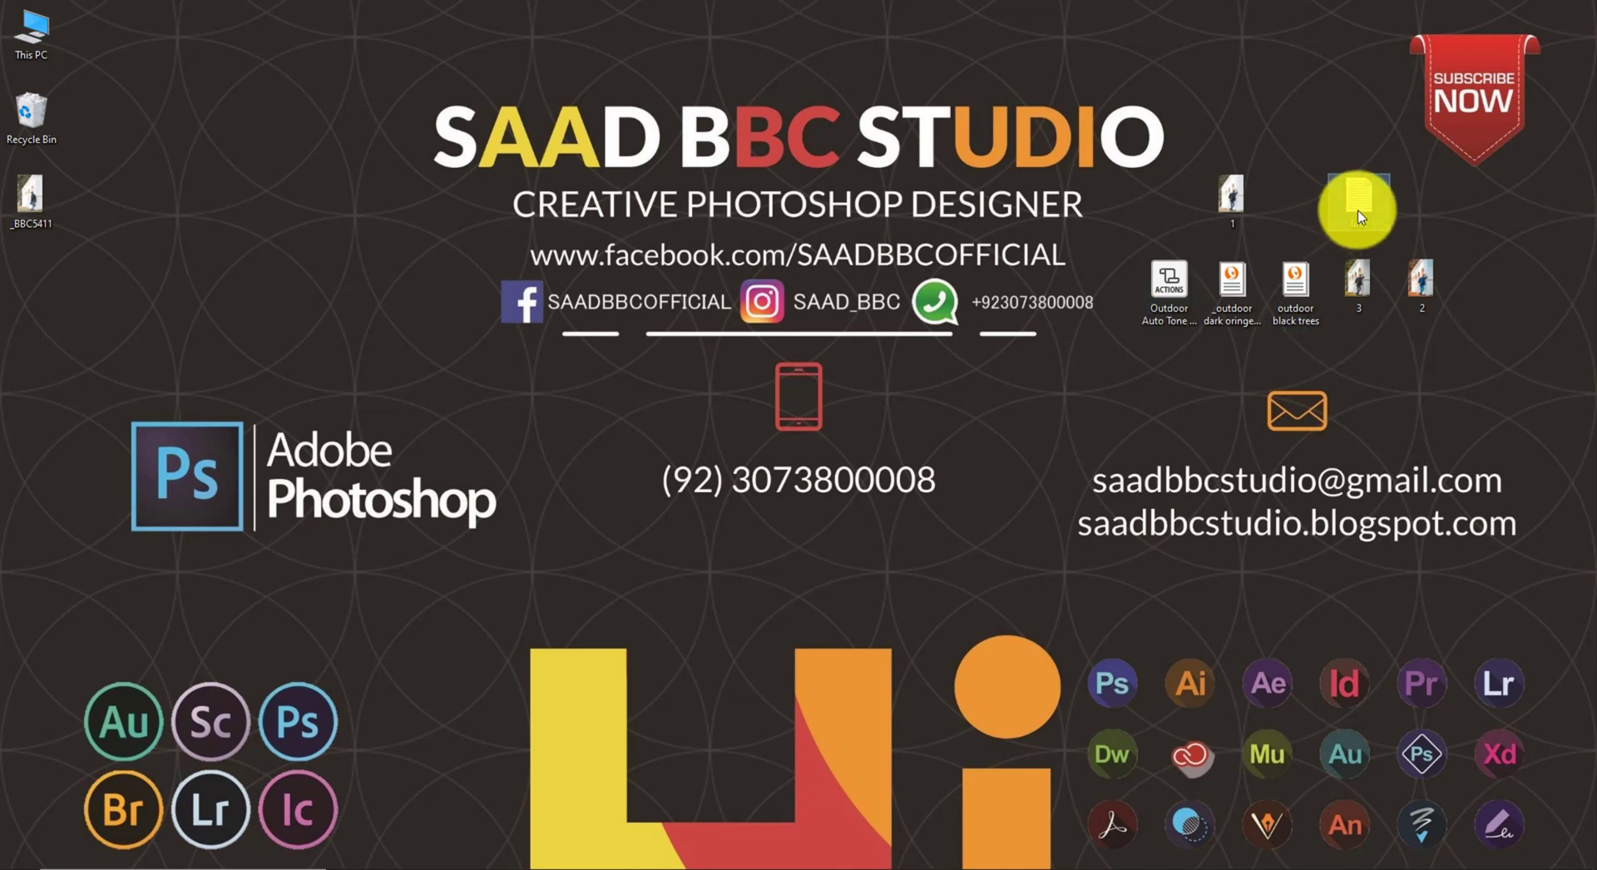
pyautogui.doubleClick(1358, 198)
pyautogui.doubleClick(713, 197)
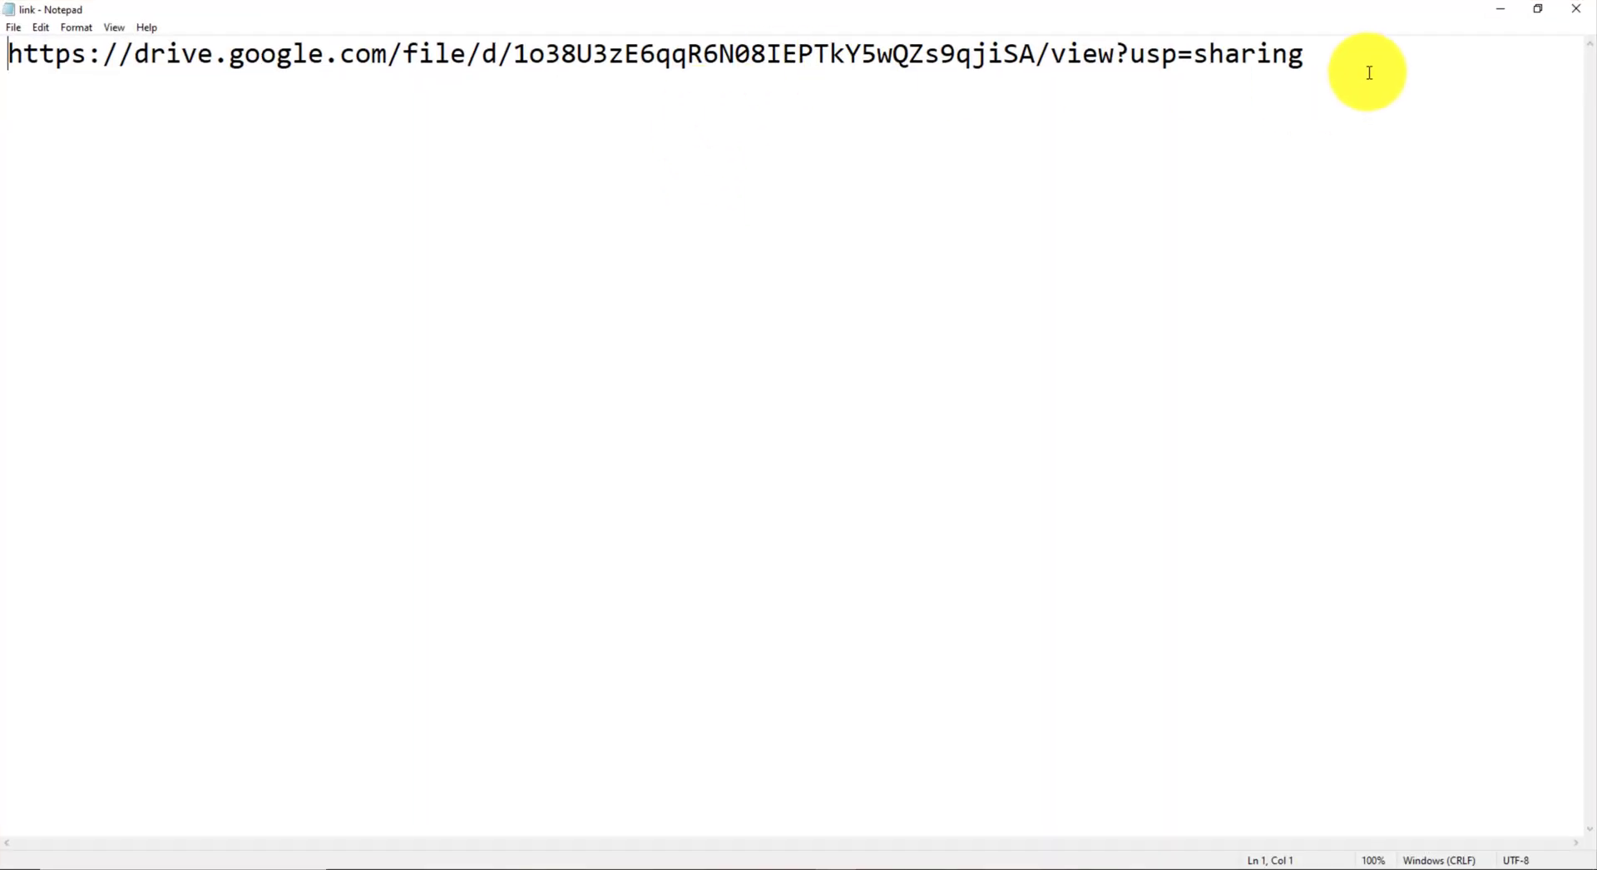
pyautogui.moveTo(1369, 72); pyautogui.dragTo(18, 72)
pyautogui.rightClick(105, 52)
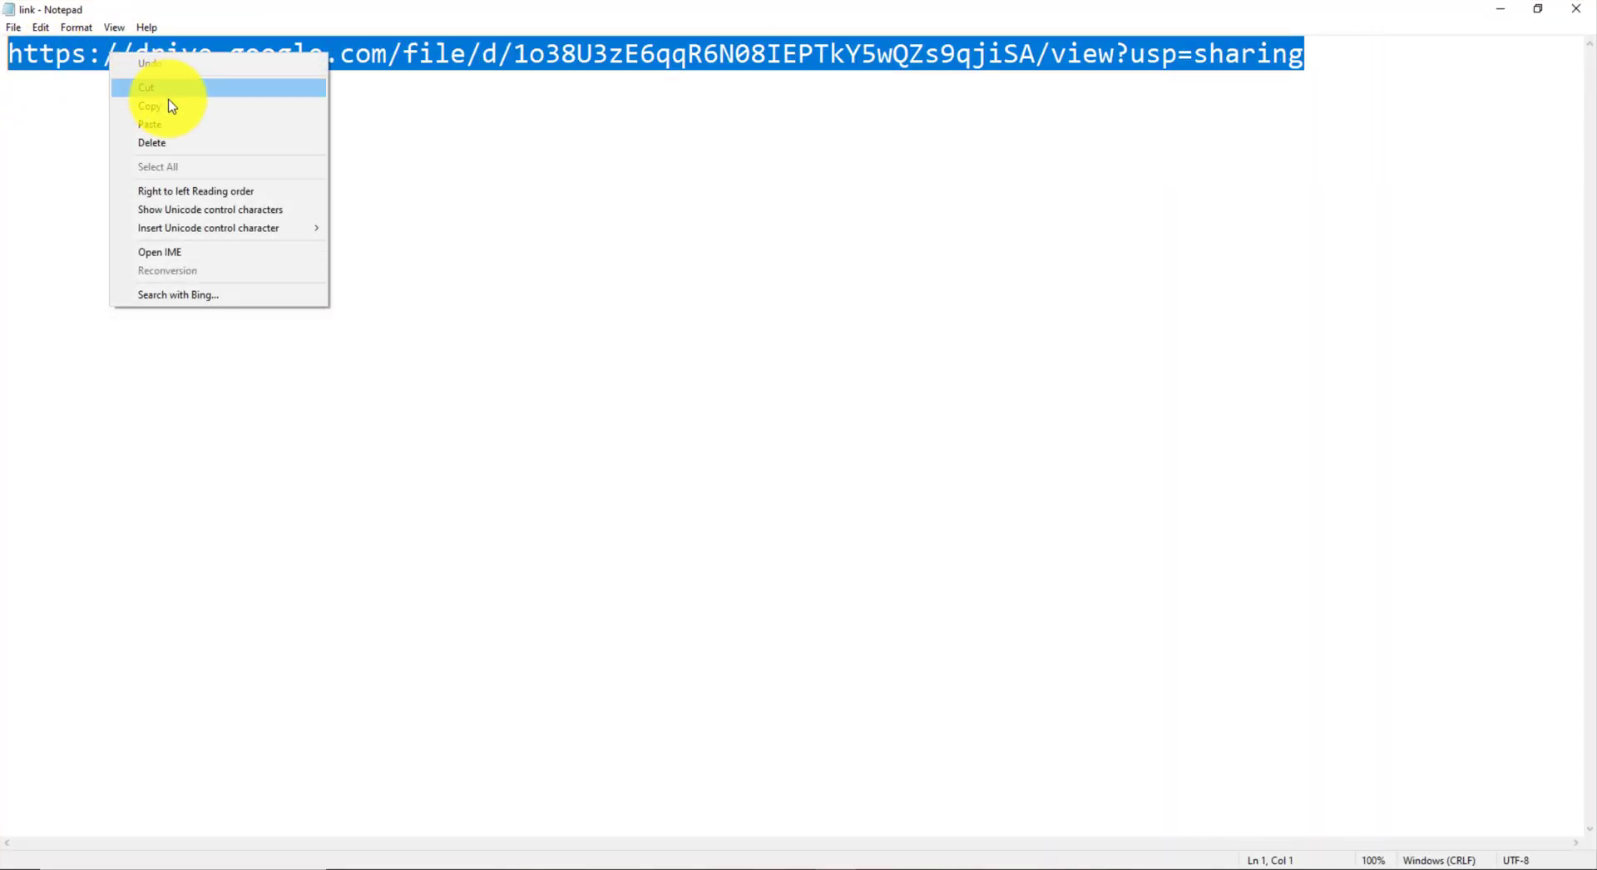
pyautogui.click(172, 111)
pyautogui.click(1574, 10)
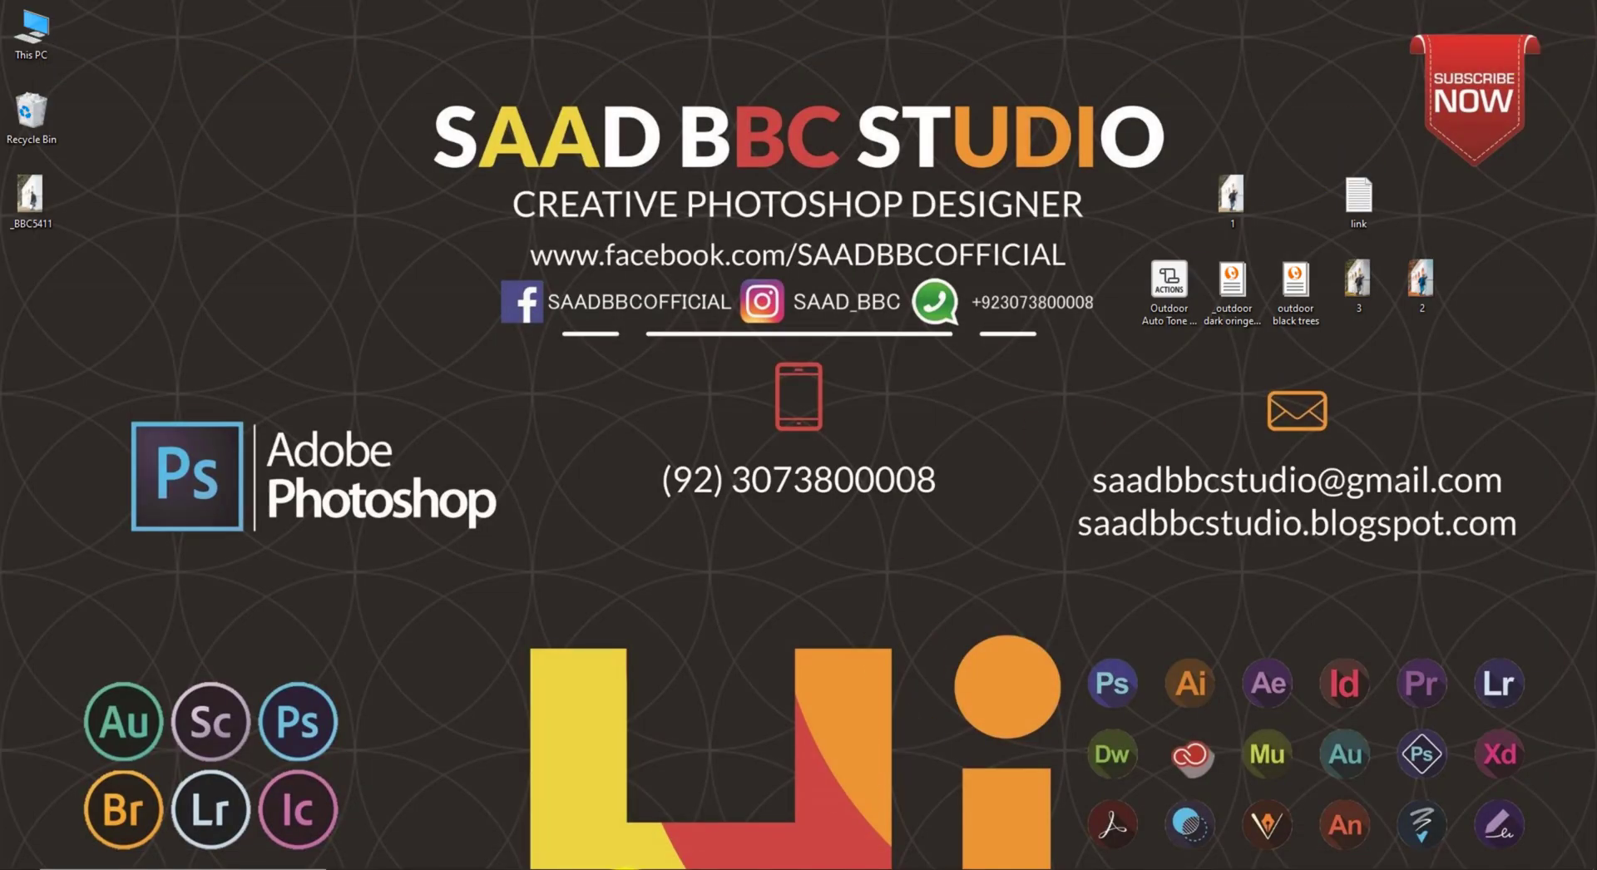
# - Switch to Firefox and load the copied Google Drive address in the blank page
pyautogui.click(635, 860)
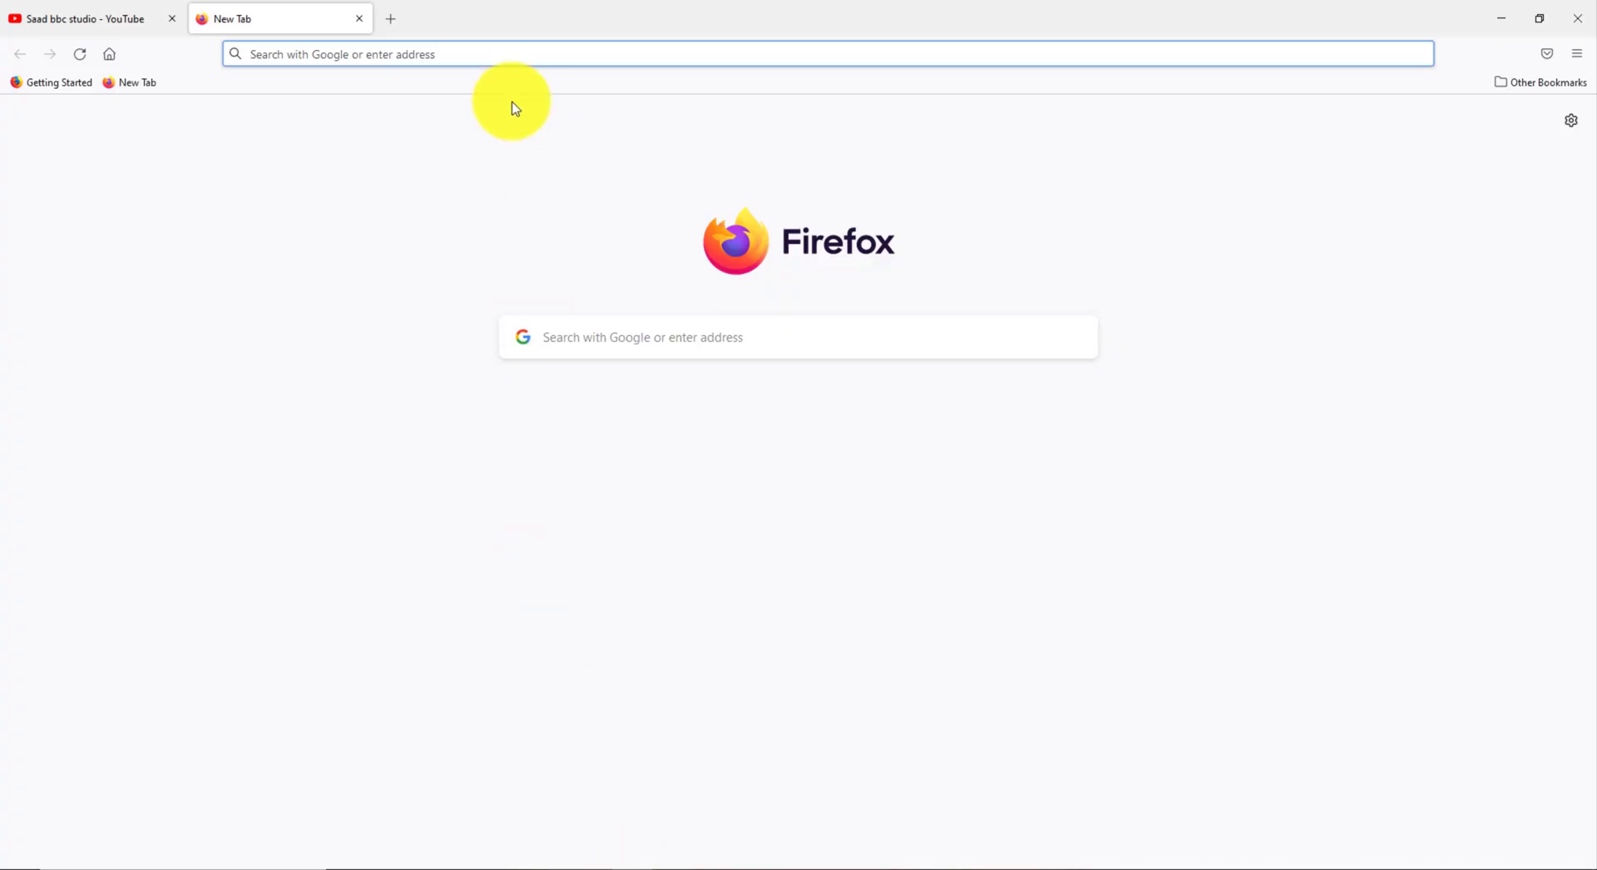
pyautogui.rightClick(522, 55)
pyautogui.click(549, 173)
pyautogui.click(427, 91)
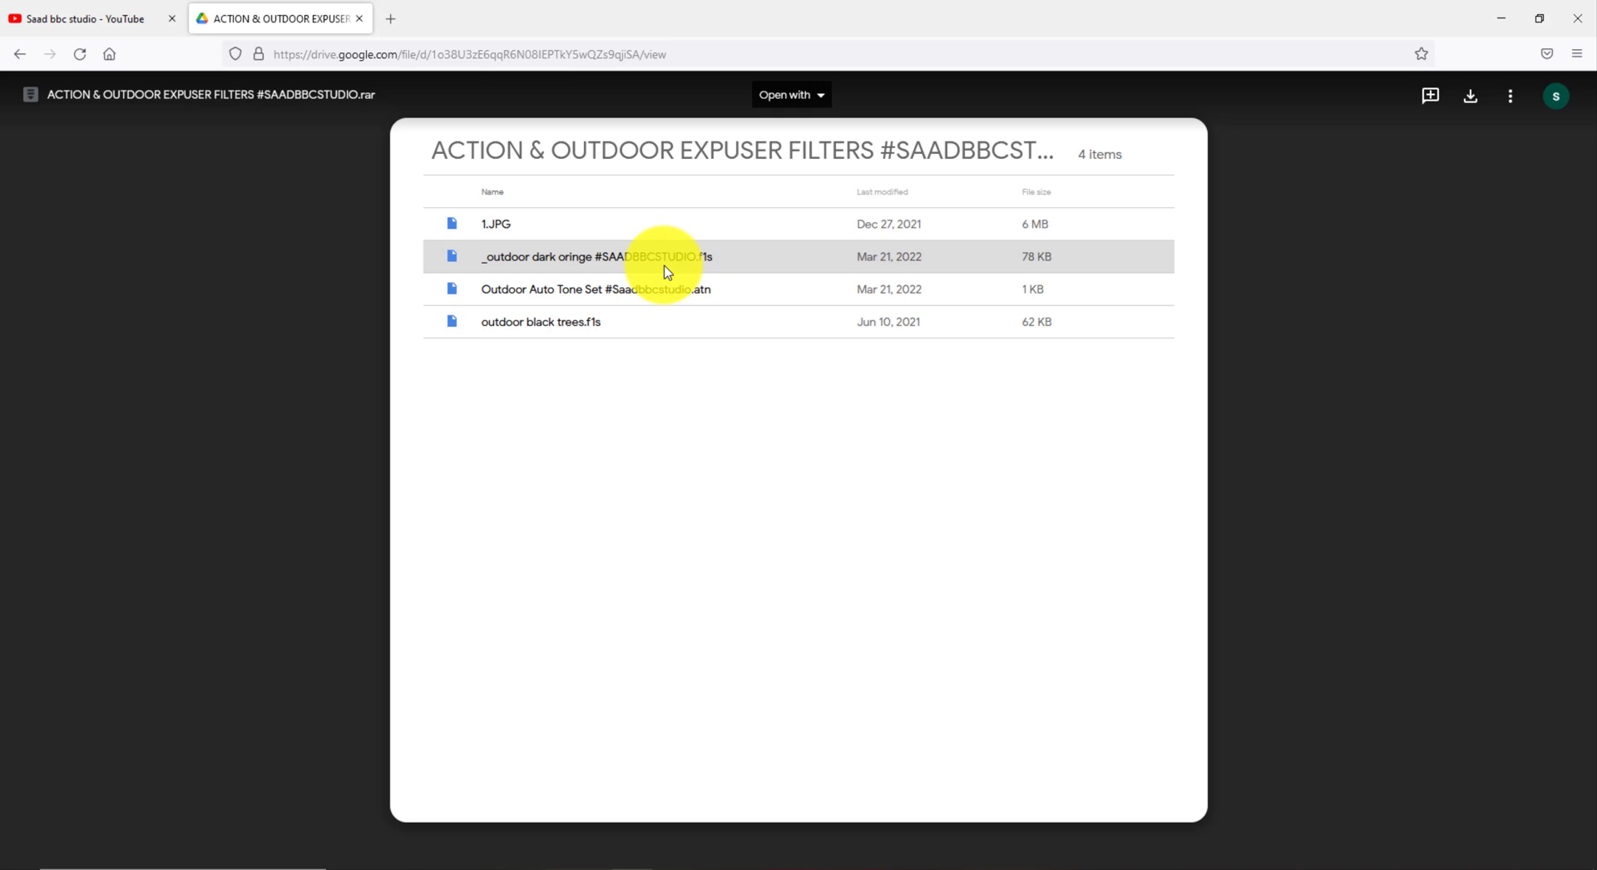
# - Start downloading ACTION & OUTDOOR EXPUSER FILTERS #SAADBBCSTUDIO.rar, and exit Firefox, cancelling the unfinished download
pyautogui.click(1470, 98)
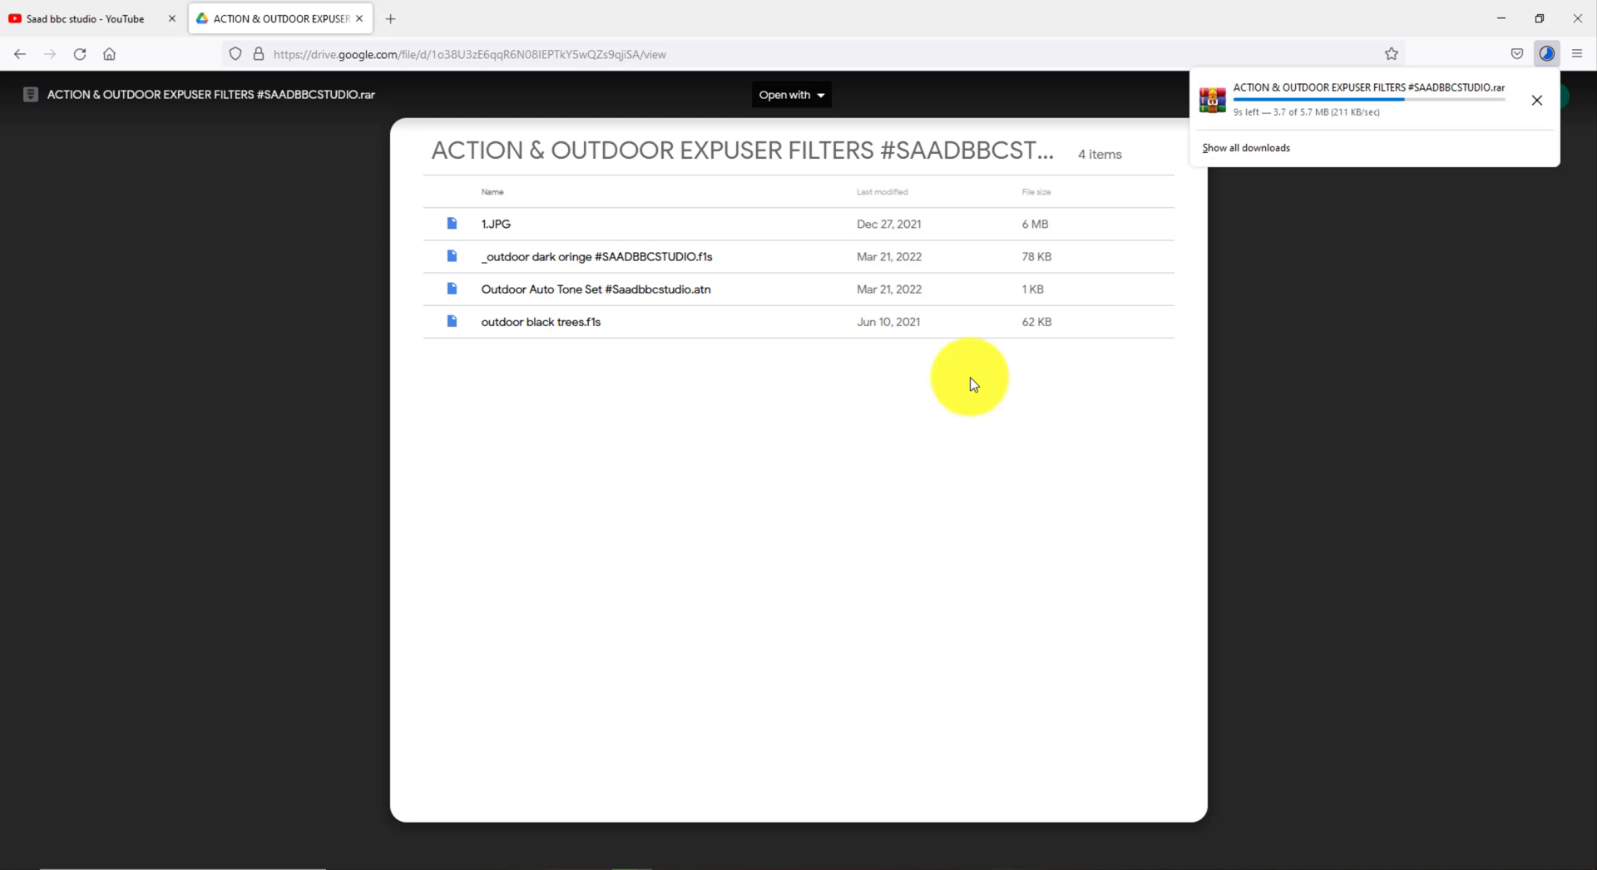
pyautogui.click(1587, 12)
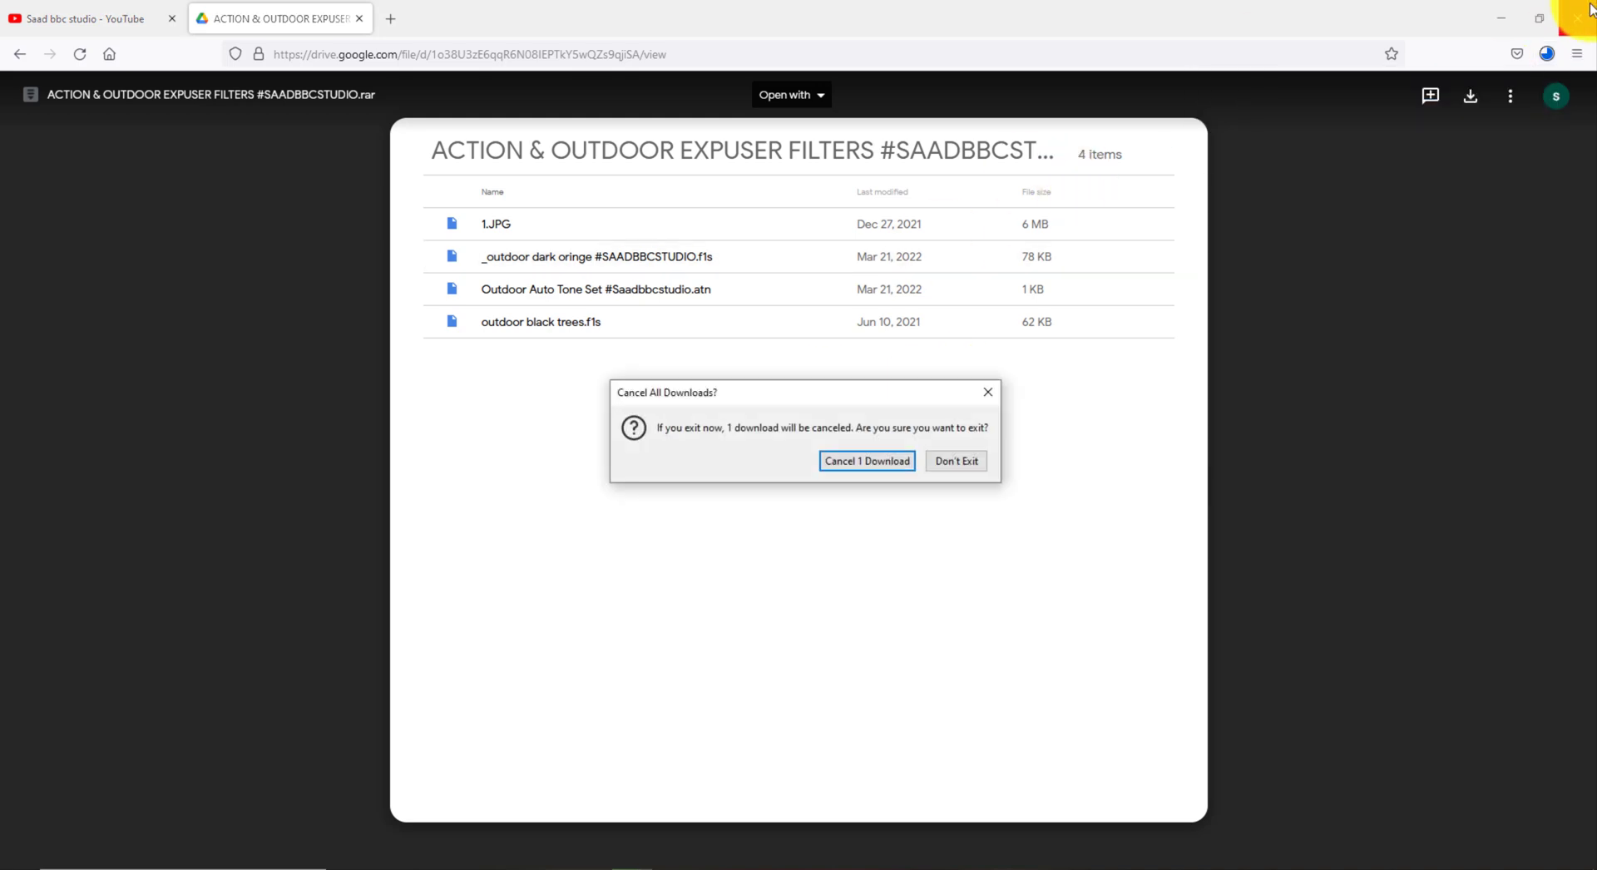
pyautogui.click(851, 461)
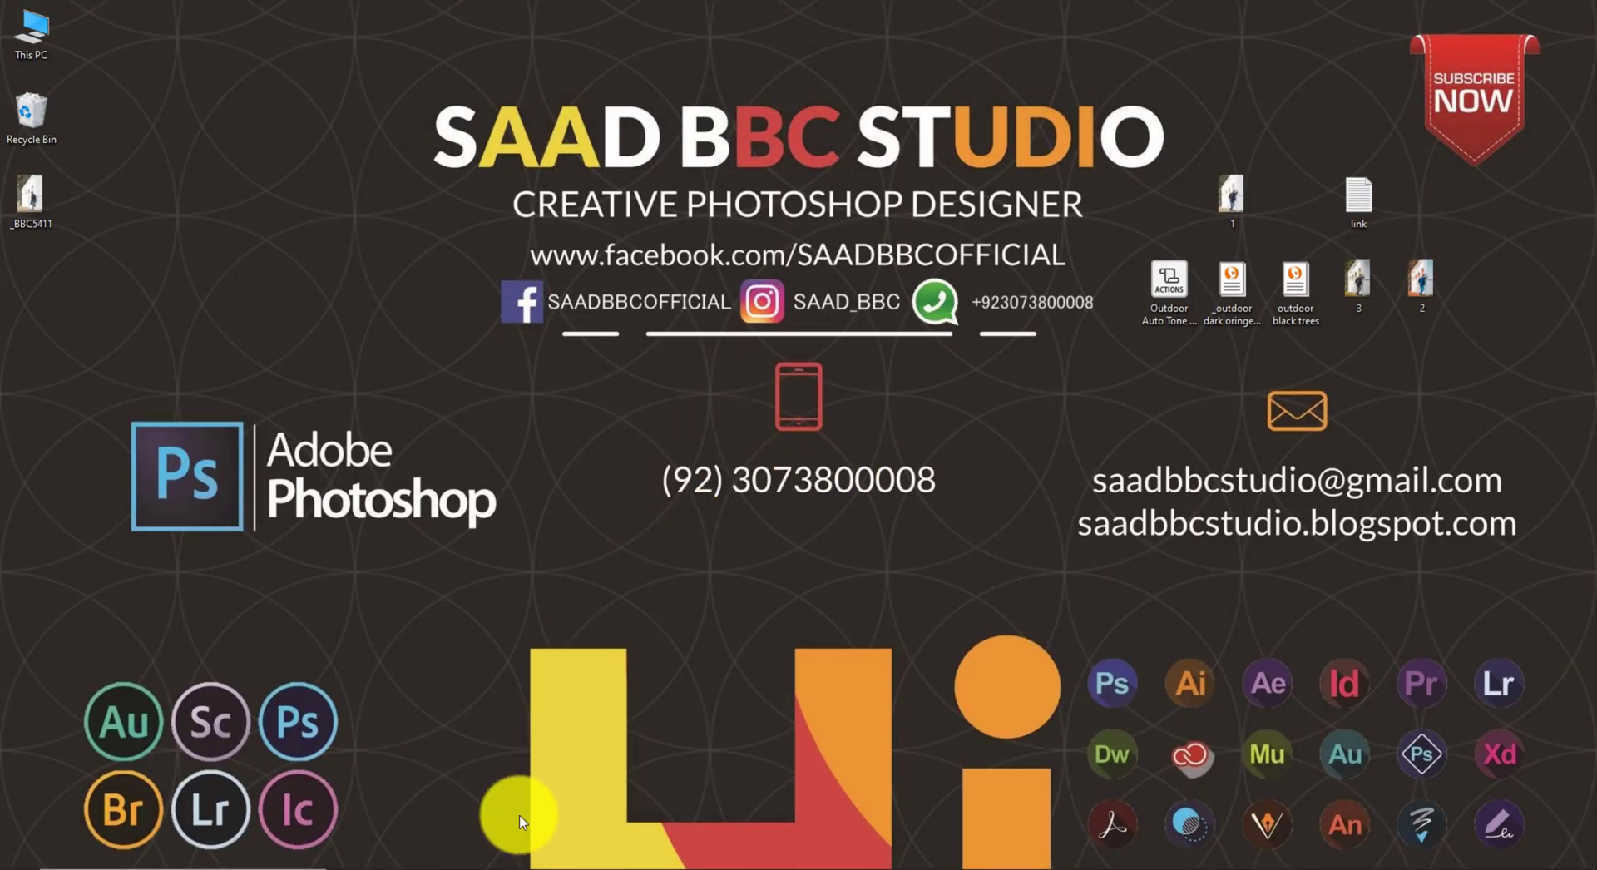
# - Start Photoshop, load the Outdoor Auto Tone Set actions file from the desktop into it, and return to the desktop
pyautogui.click(503, 867)
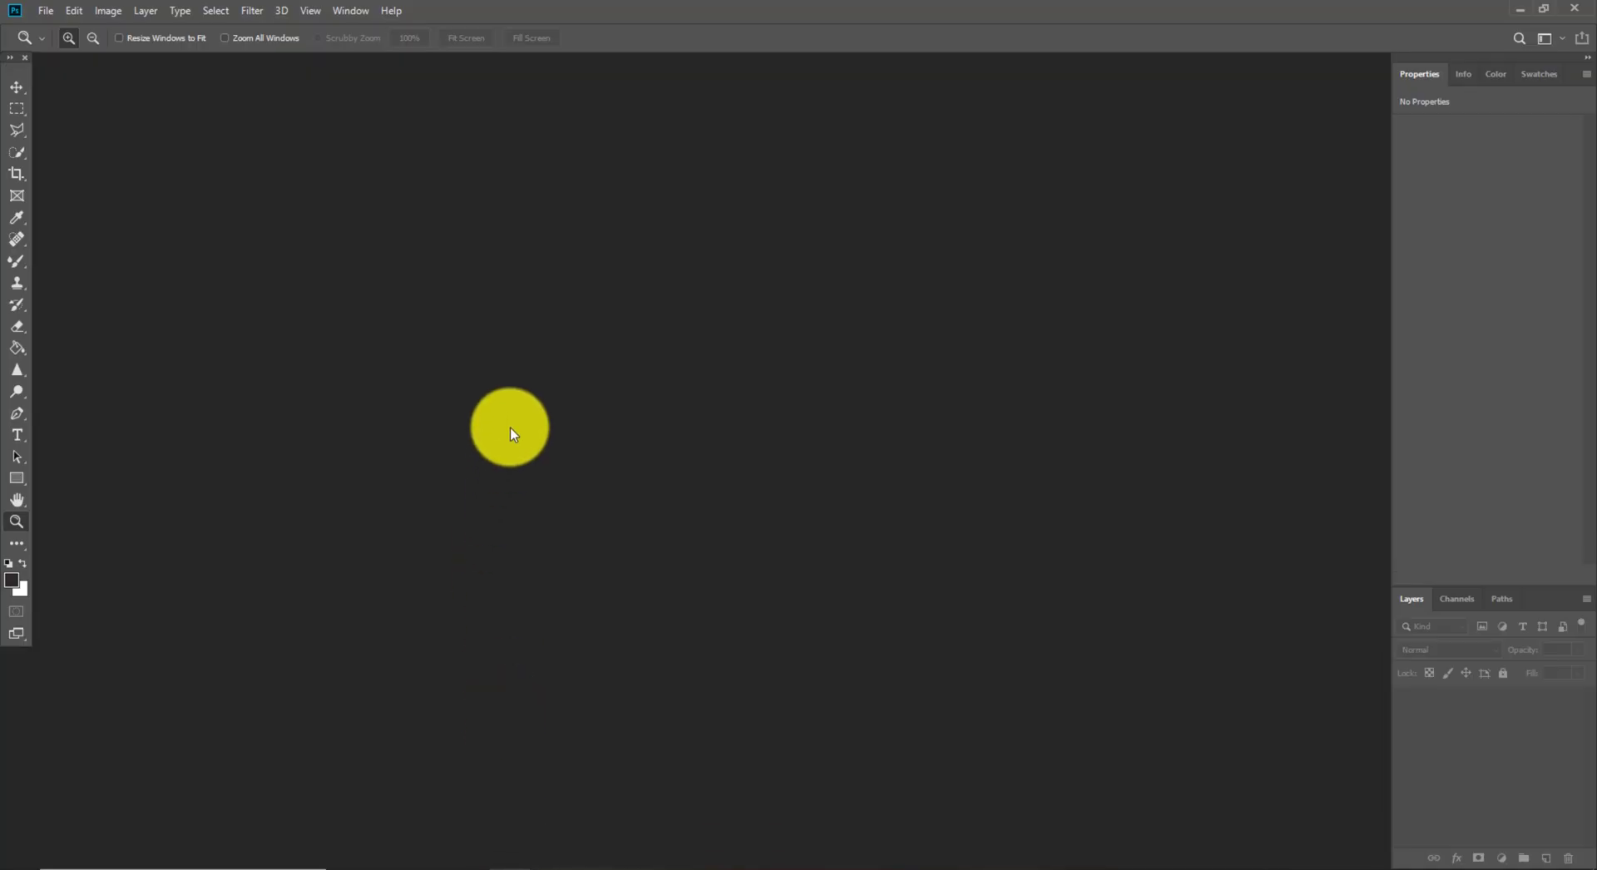
pyautogui.click(1525, 11)
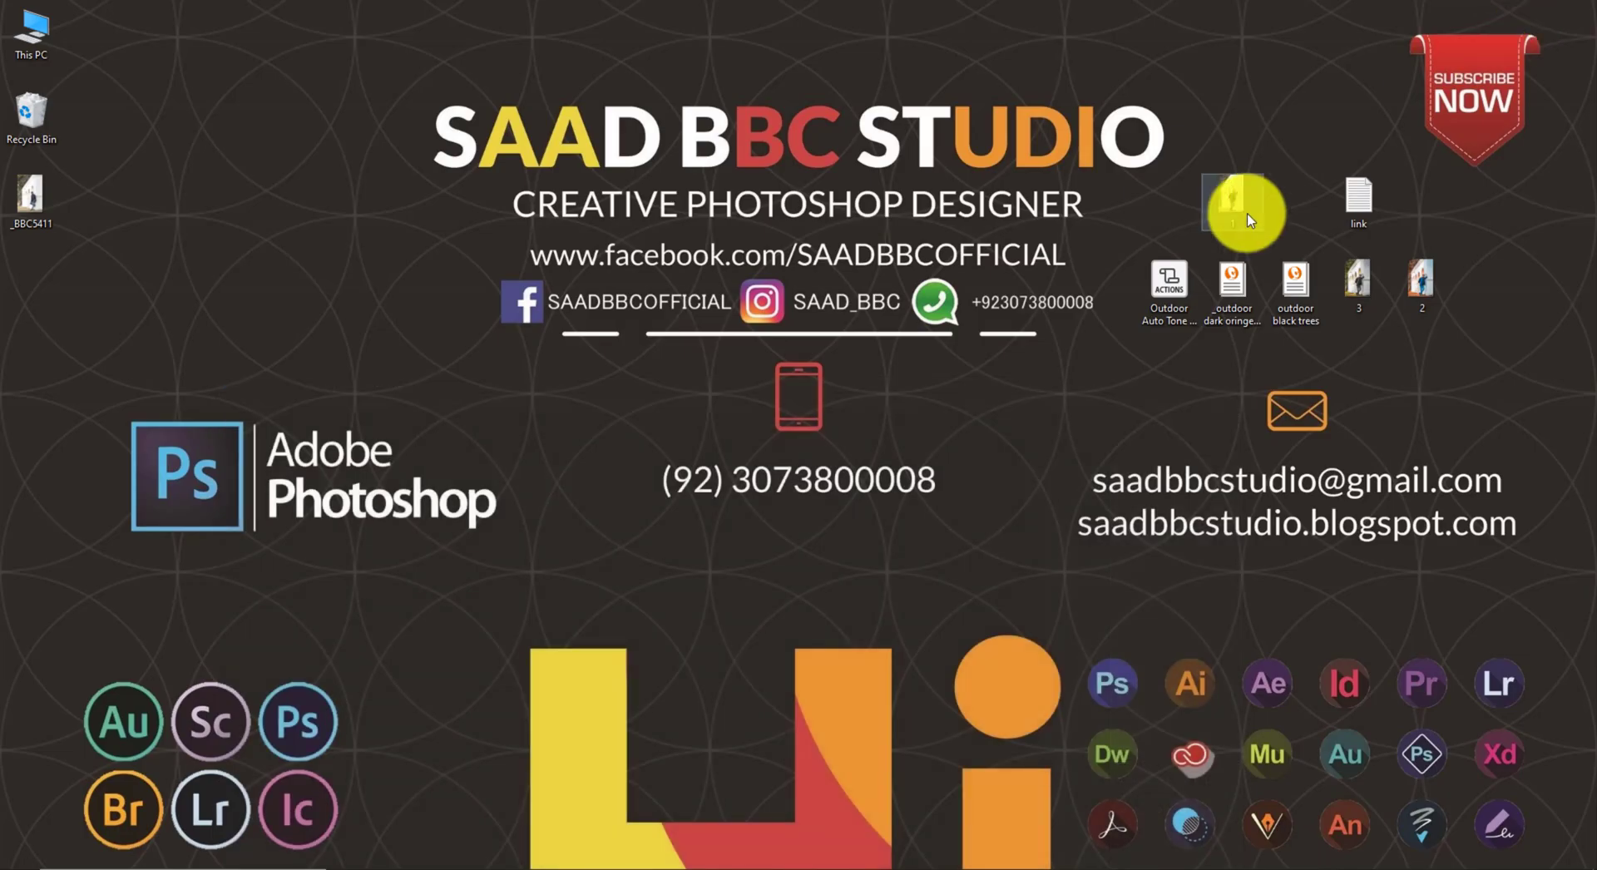
pyautogui.click(1156, 320)
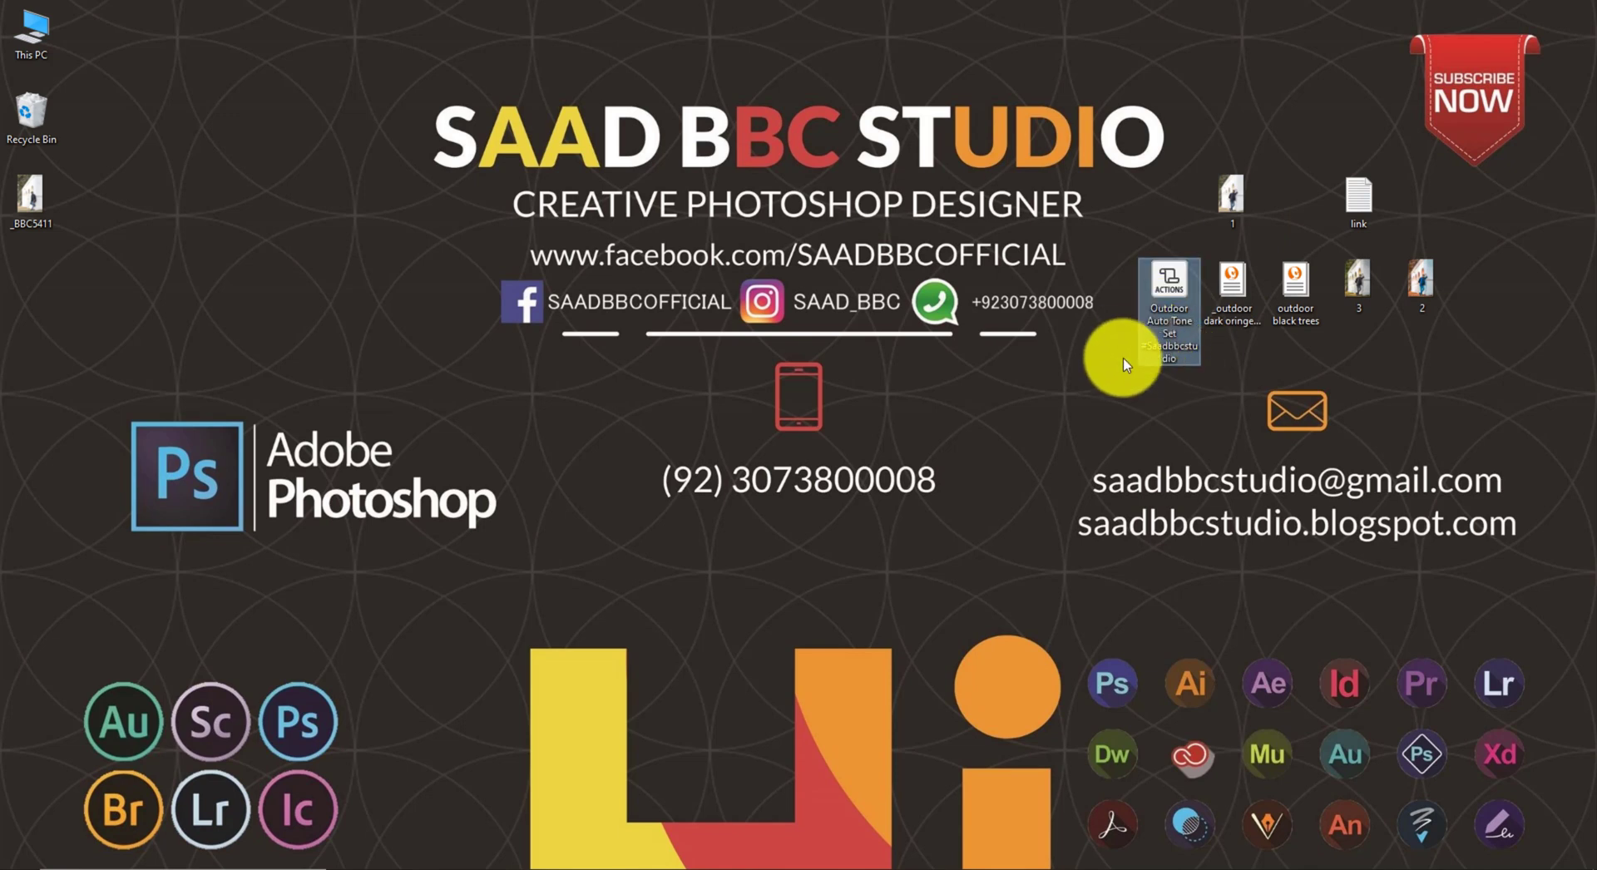
pyautogui.doubleClick(1166, 296)
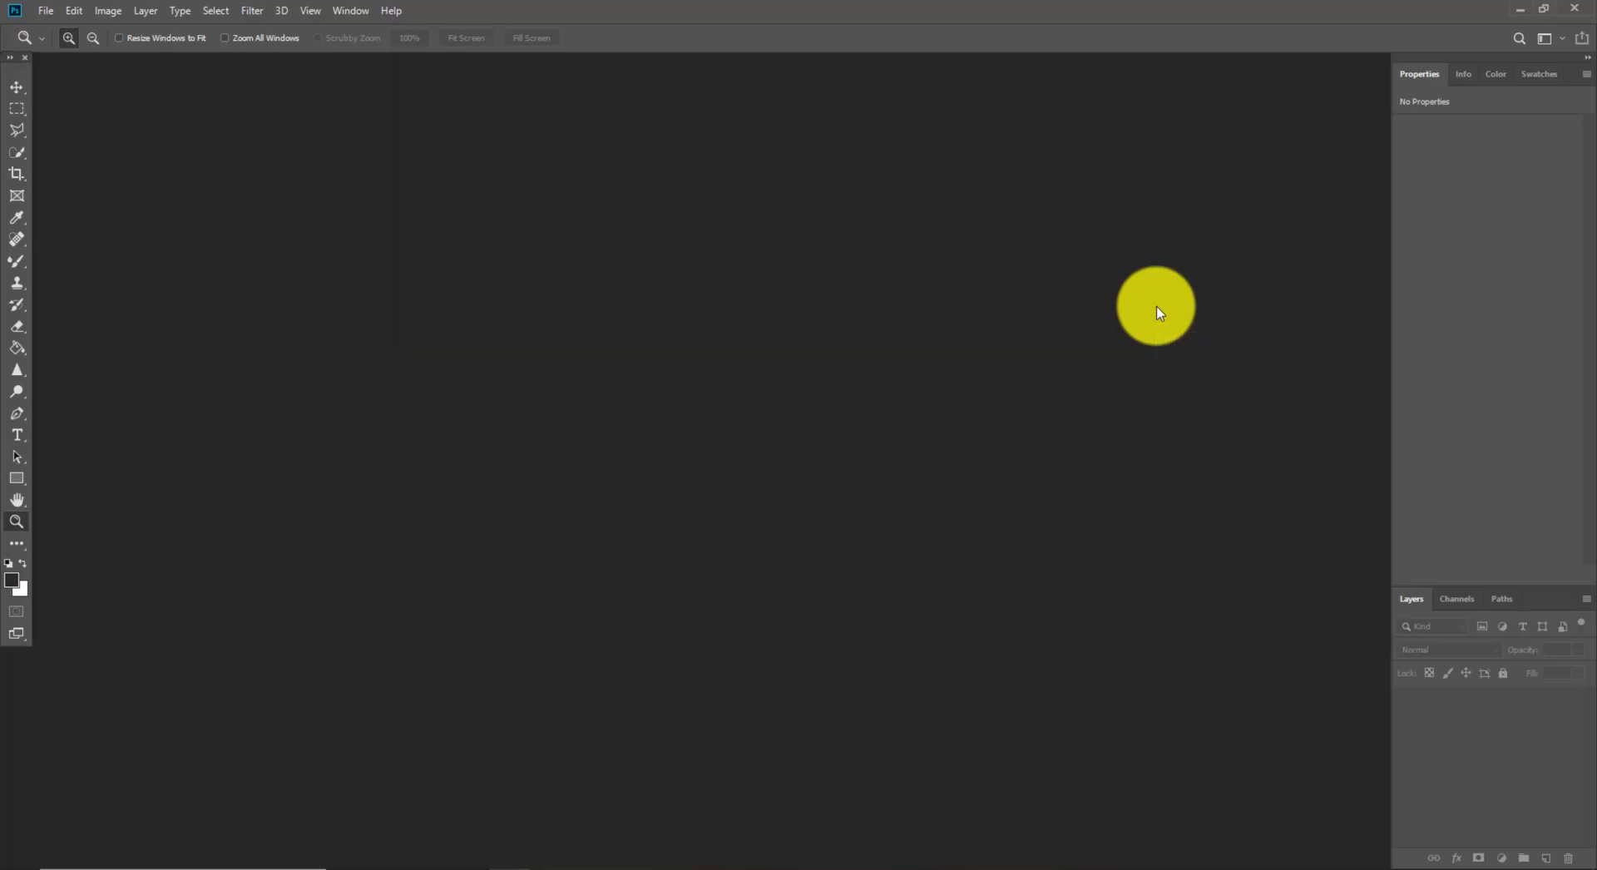
pyautogui.click(1518, 10)
# - Import the two desktop presets, _outdoor dark oringe and outdoor black trees, into Exposure X6
pyautogui.moveTo(1303, 350); pyautogui.dragTo(1227, 285)
pyautogui.rightClick(1227, 286)
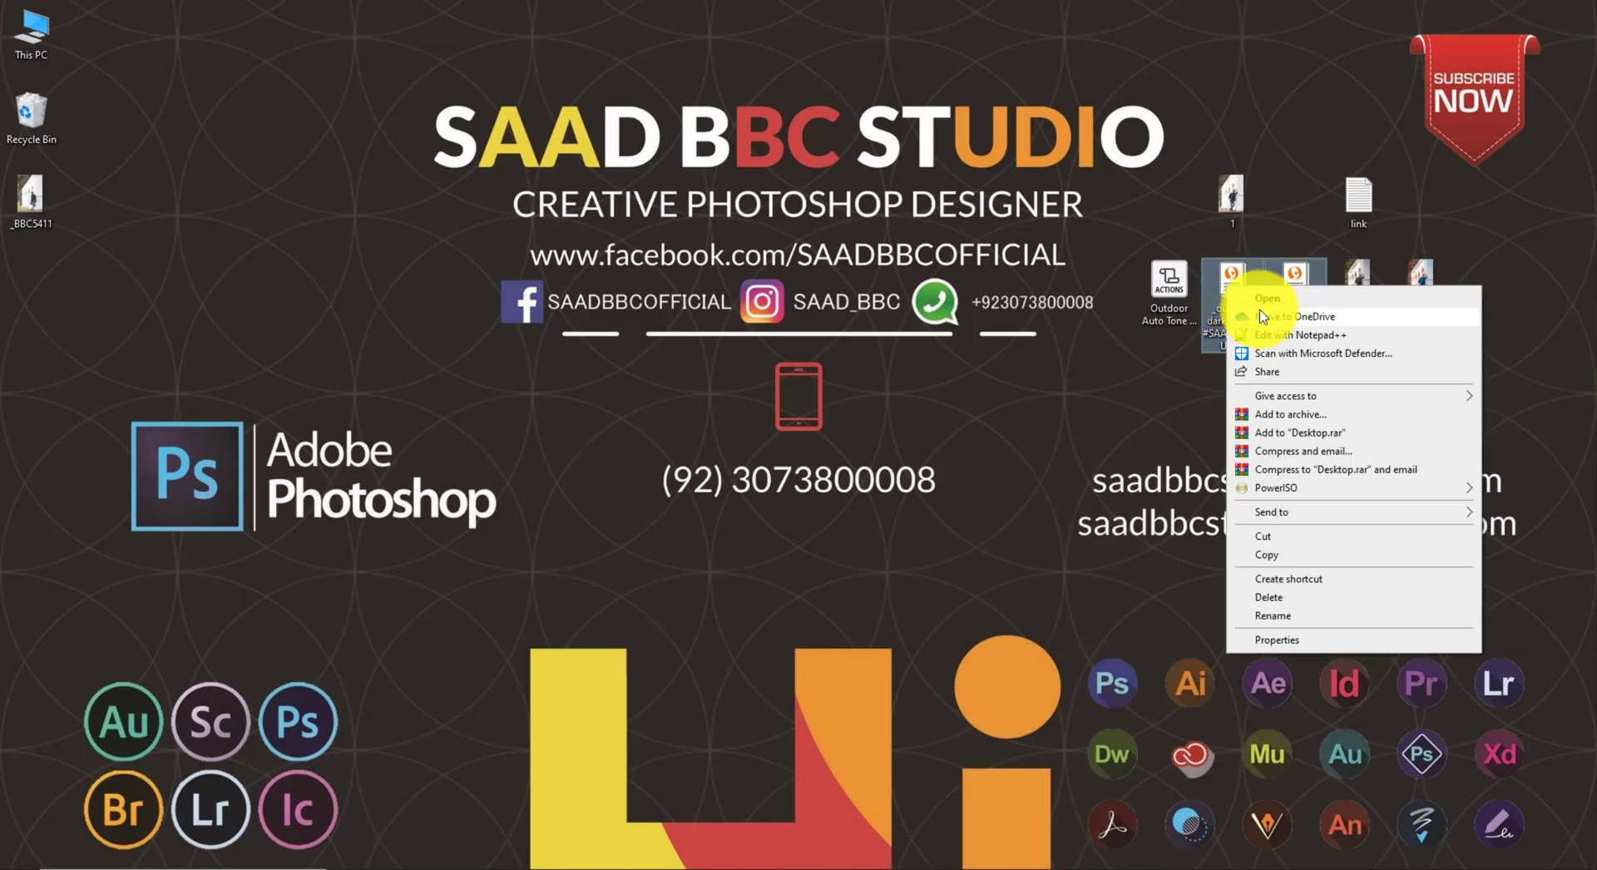
pyautogui.click(1266, 300)
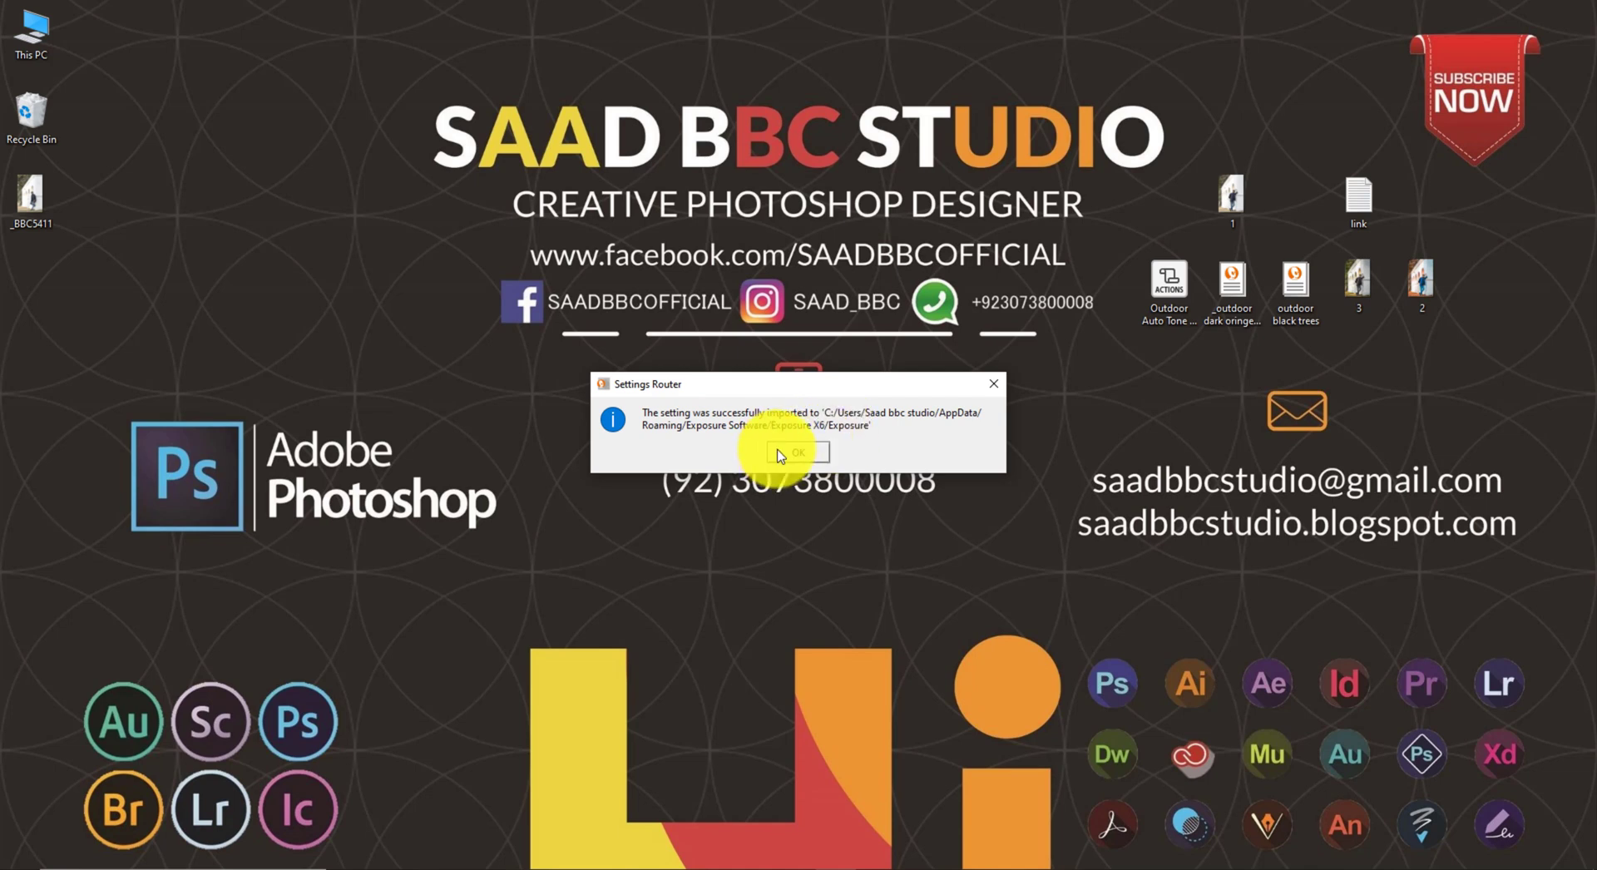
pyautogui.click(799, 452)
pyautogui.click(1343, 201)
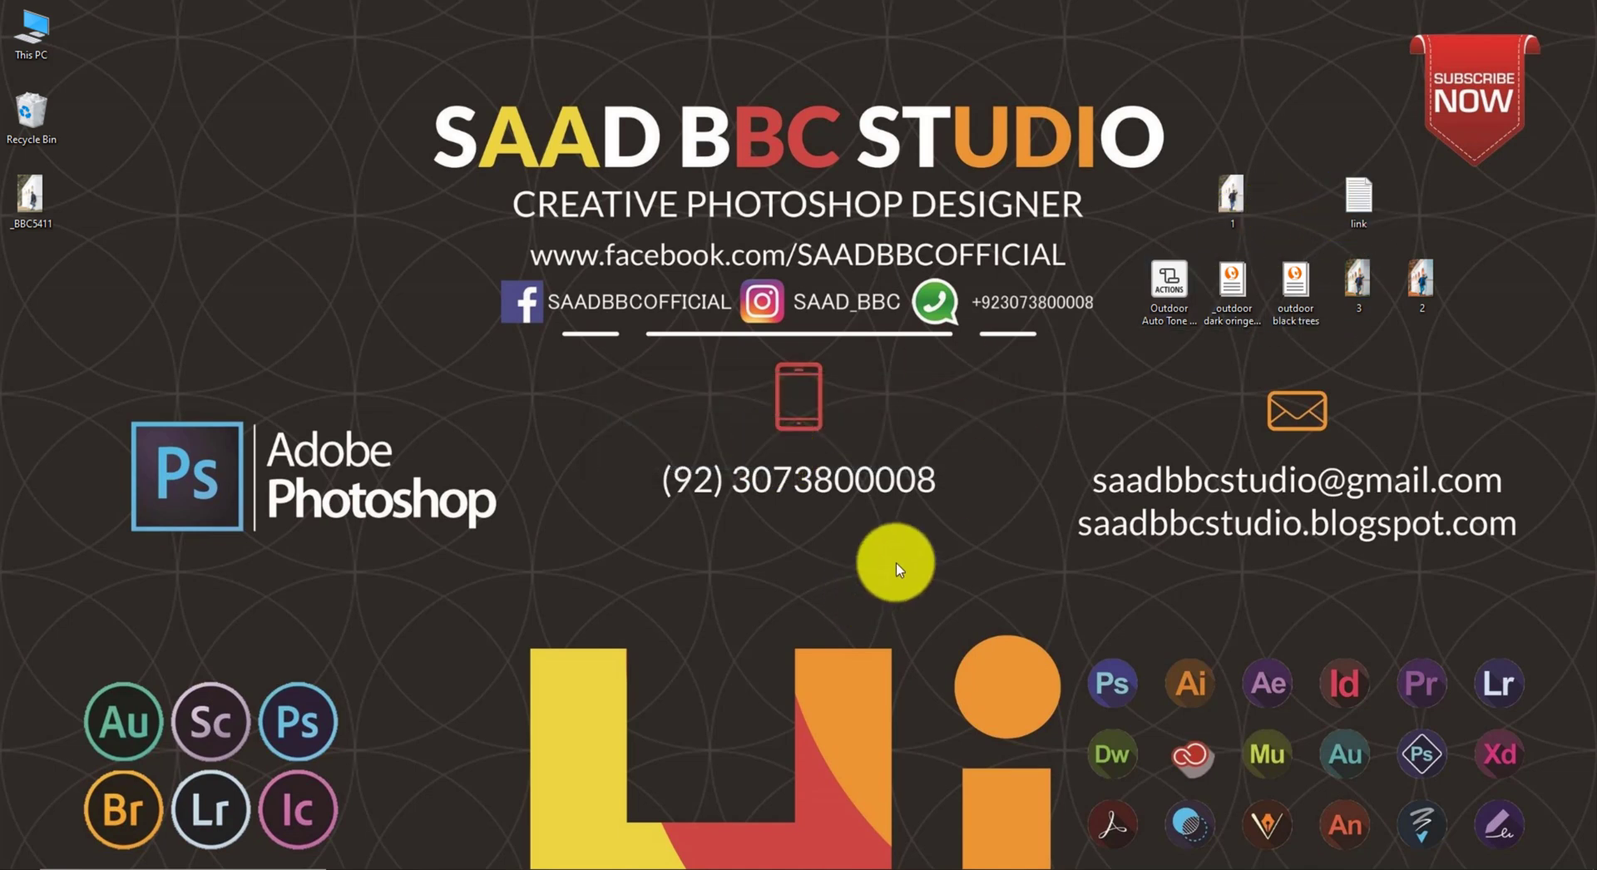
# - Switch to Photoshop and open the images _BBC5411 and 1 from the desktop
pyautogui.click(1237, 193)
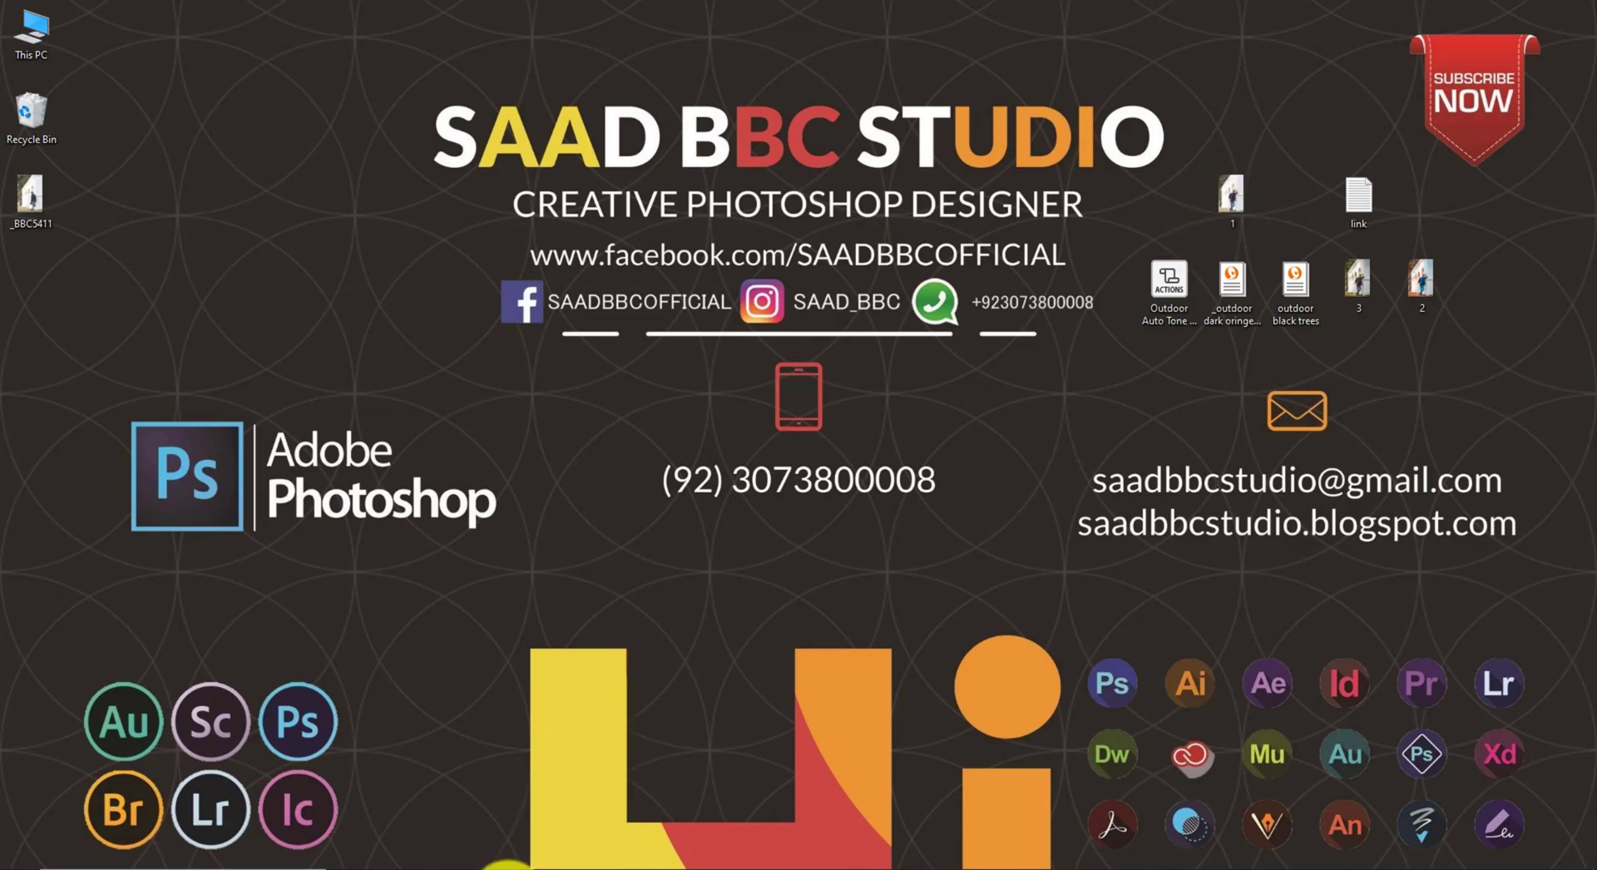
pyautogui.click(511, 867)
pyautogui.doubleClick(596, 325)
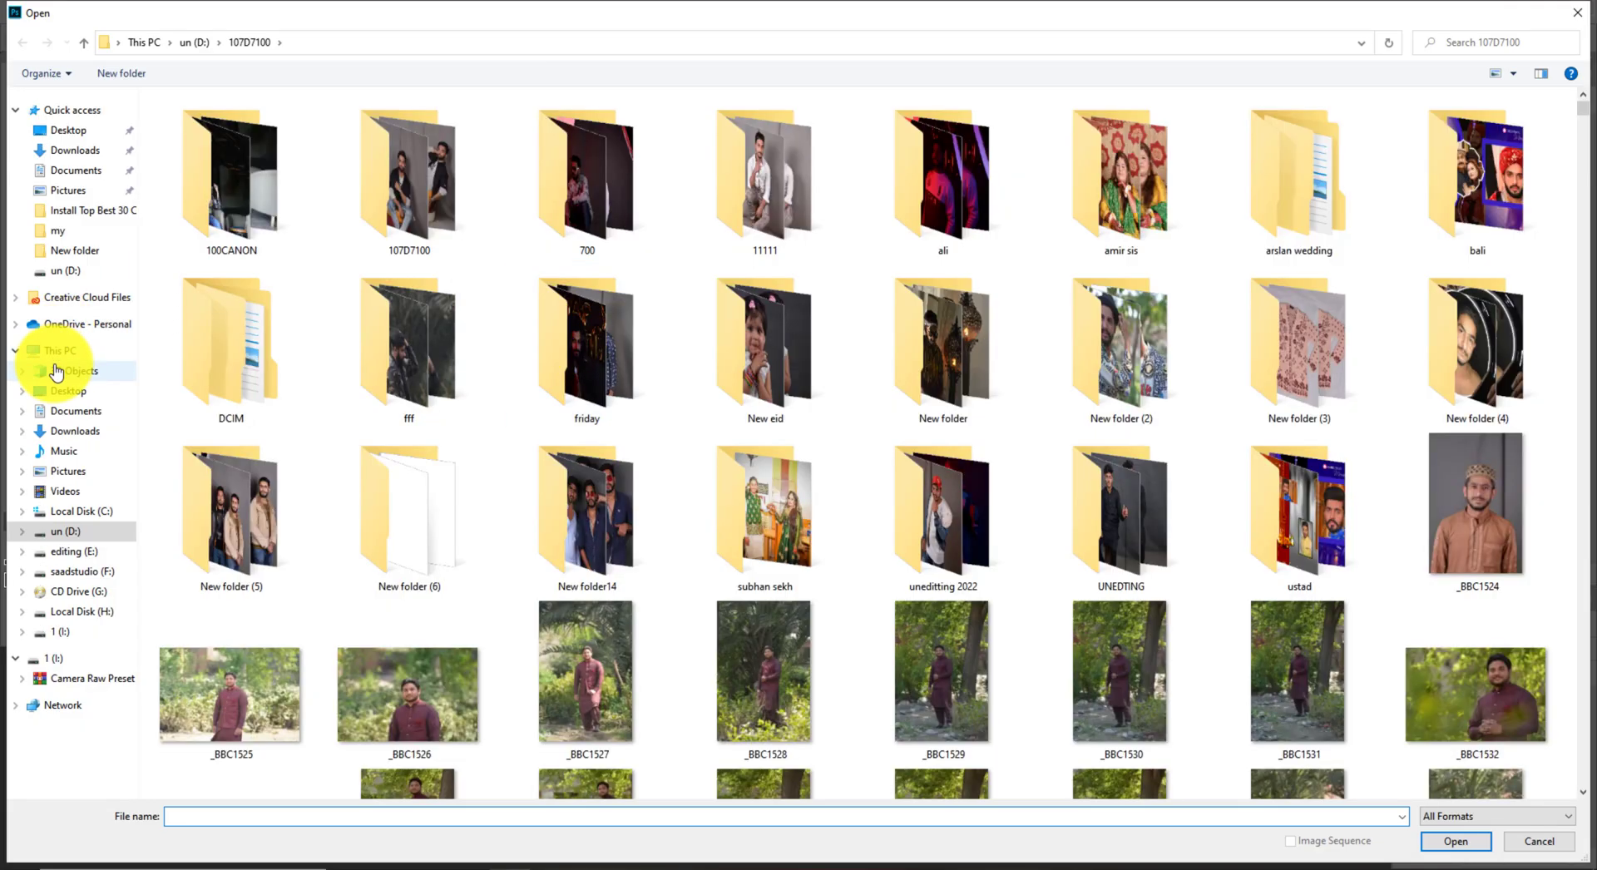
pyautogui.click(68, 390)
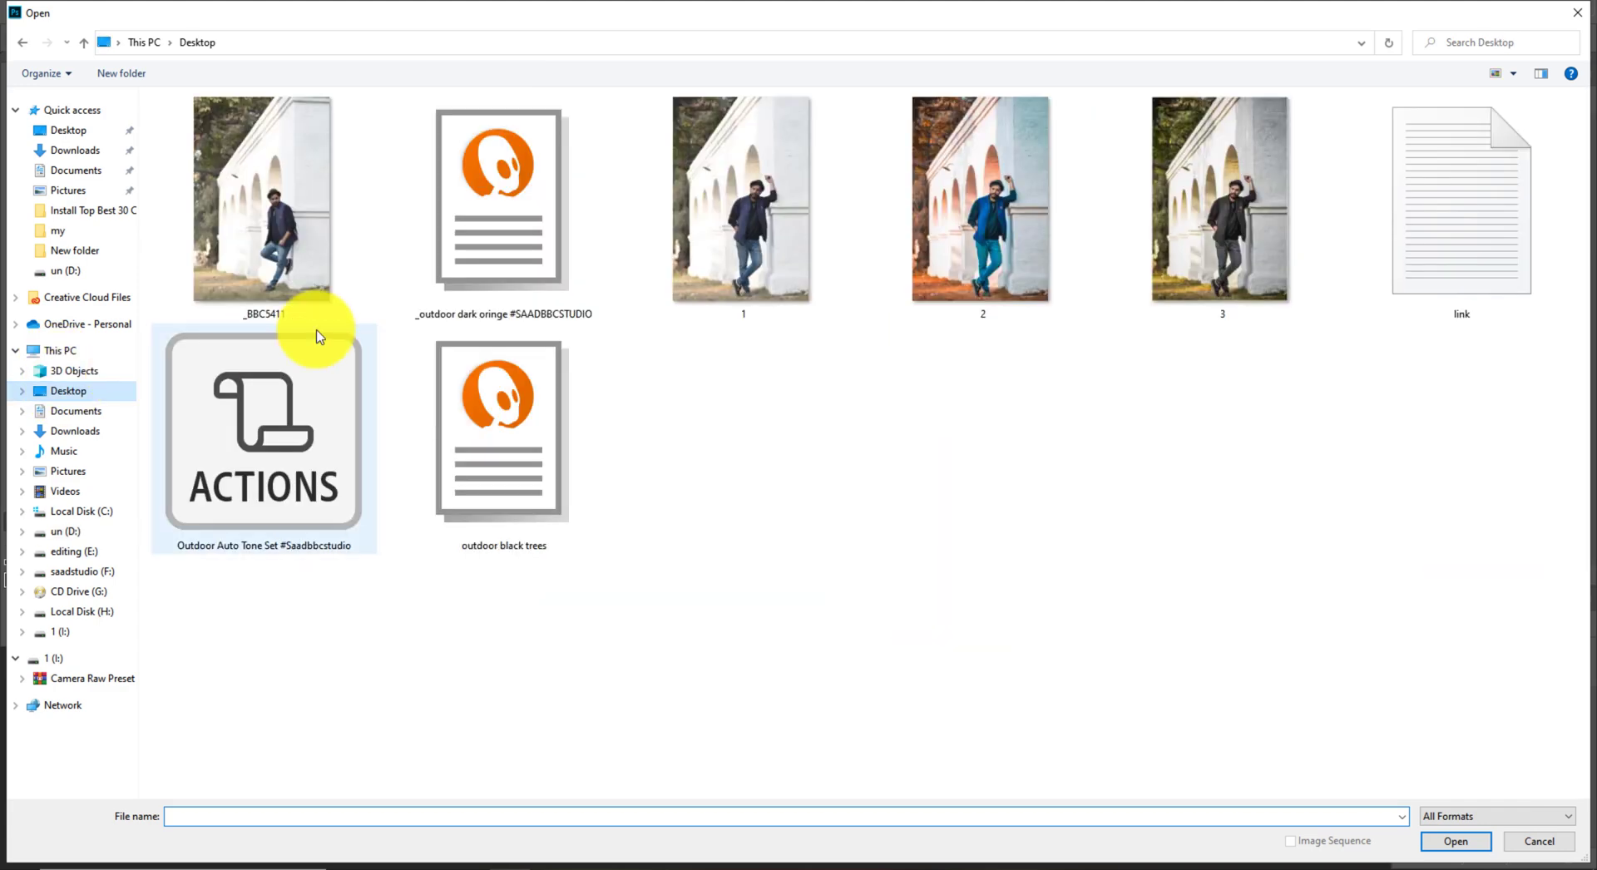
pyautogui.click(283, 235)
pyautogui.keyDown('ctrl'); pyautogui.click(724, 233); pyautogui.keyUp('ctrl')
pyautogui.click(1453, 842)
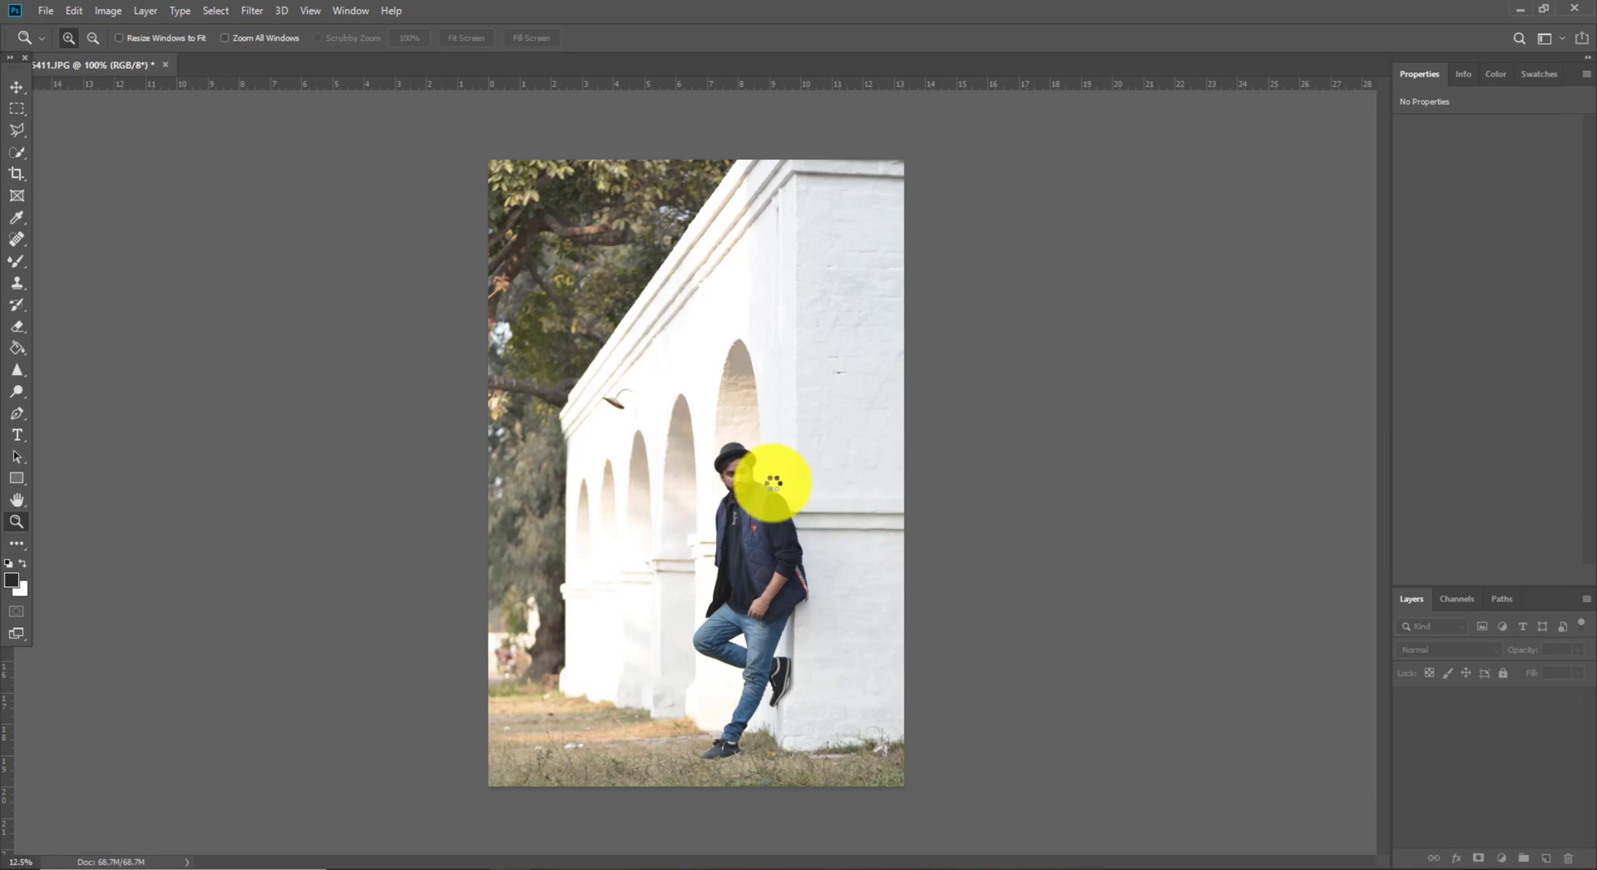
# - Examine both portraits, _BBC5411.JPG and 1.JPG, up close and as a whole, ending on 1.JPG
pyautogui.click(763, 450)
pyautogui.moveTo(765, 449); pyautogui.dragTo(834, 450)
pyautogui.rightClick(742, 407)
pyautogui.click(763, 420)
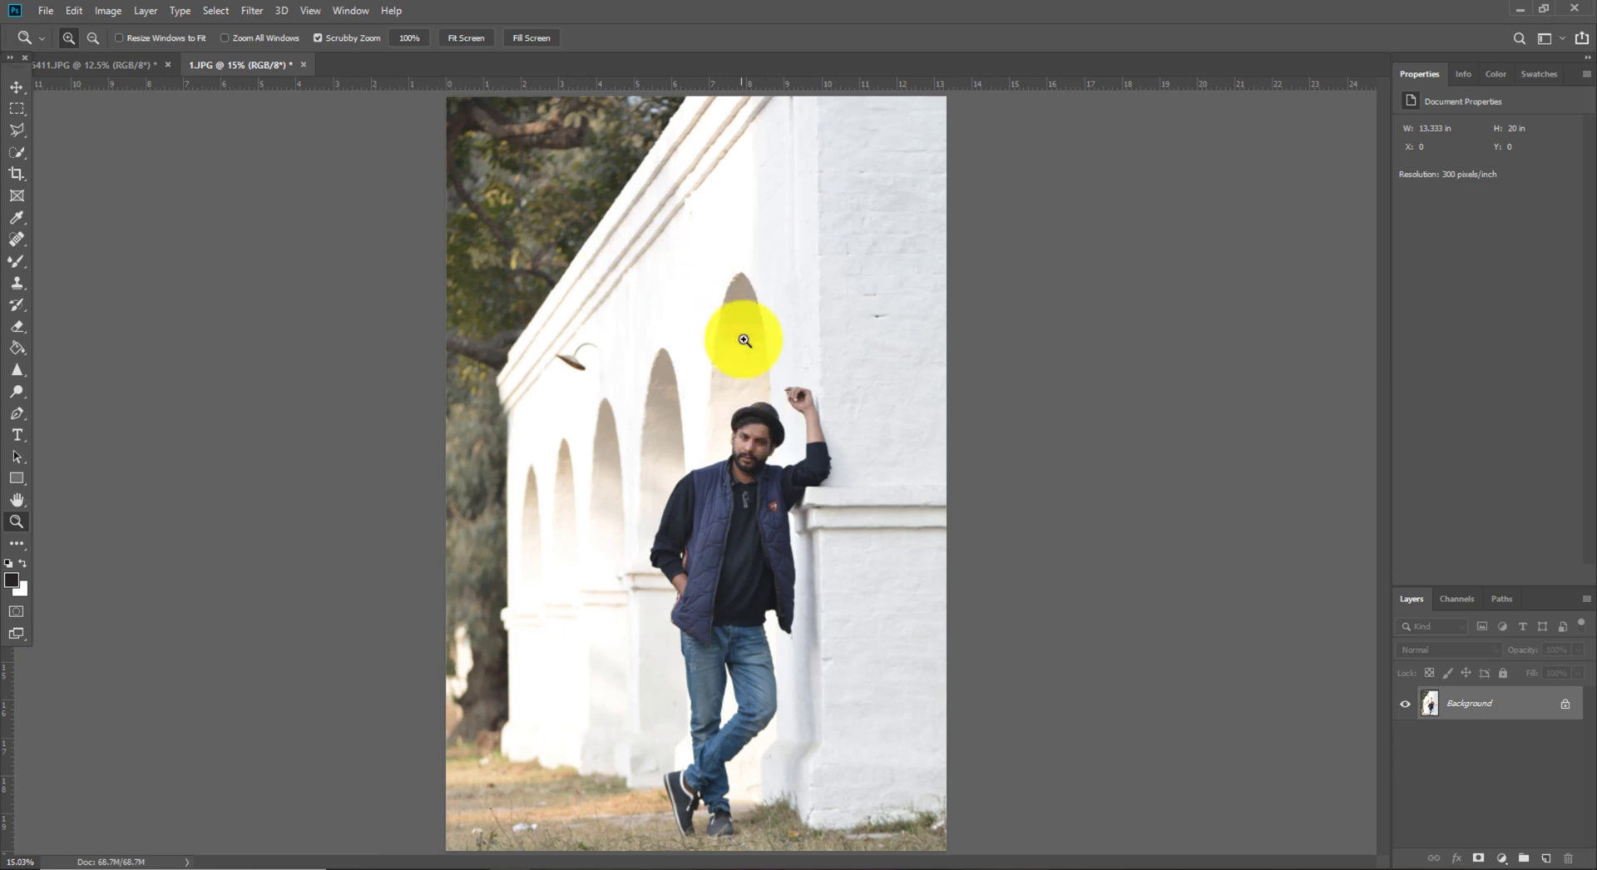
pyautogui.click(138, 64)
pyautogui.moveTo(833, 425); pyautogui.dragTo(834, 425)
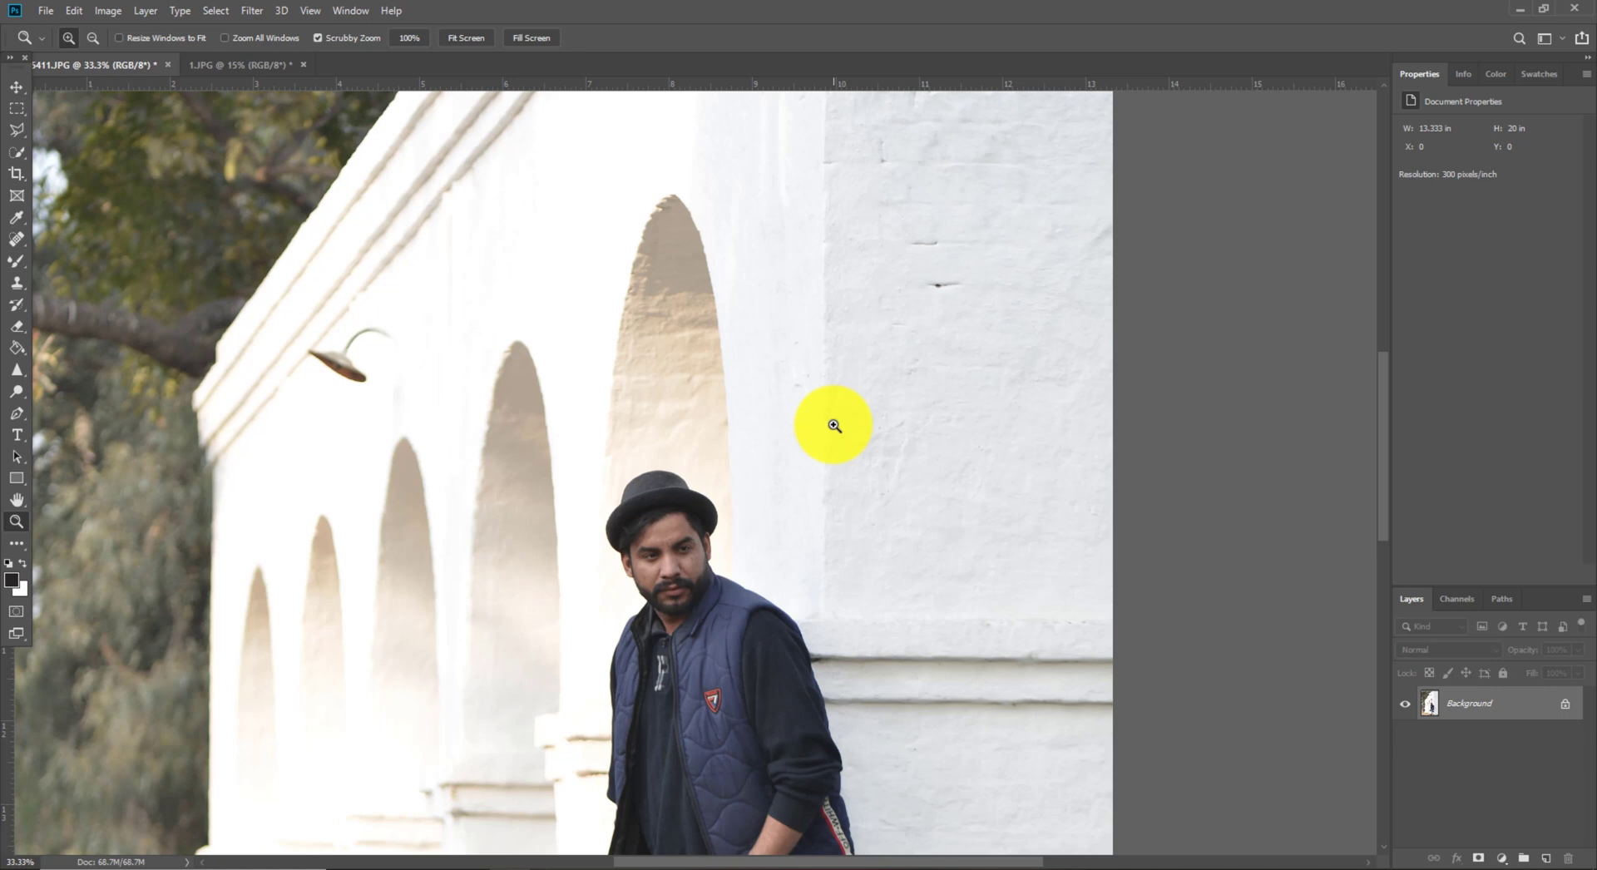
pyautogui.rightClick(821, 426)
pyautogui.click(826, 436)
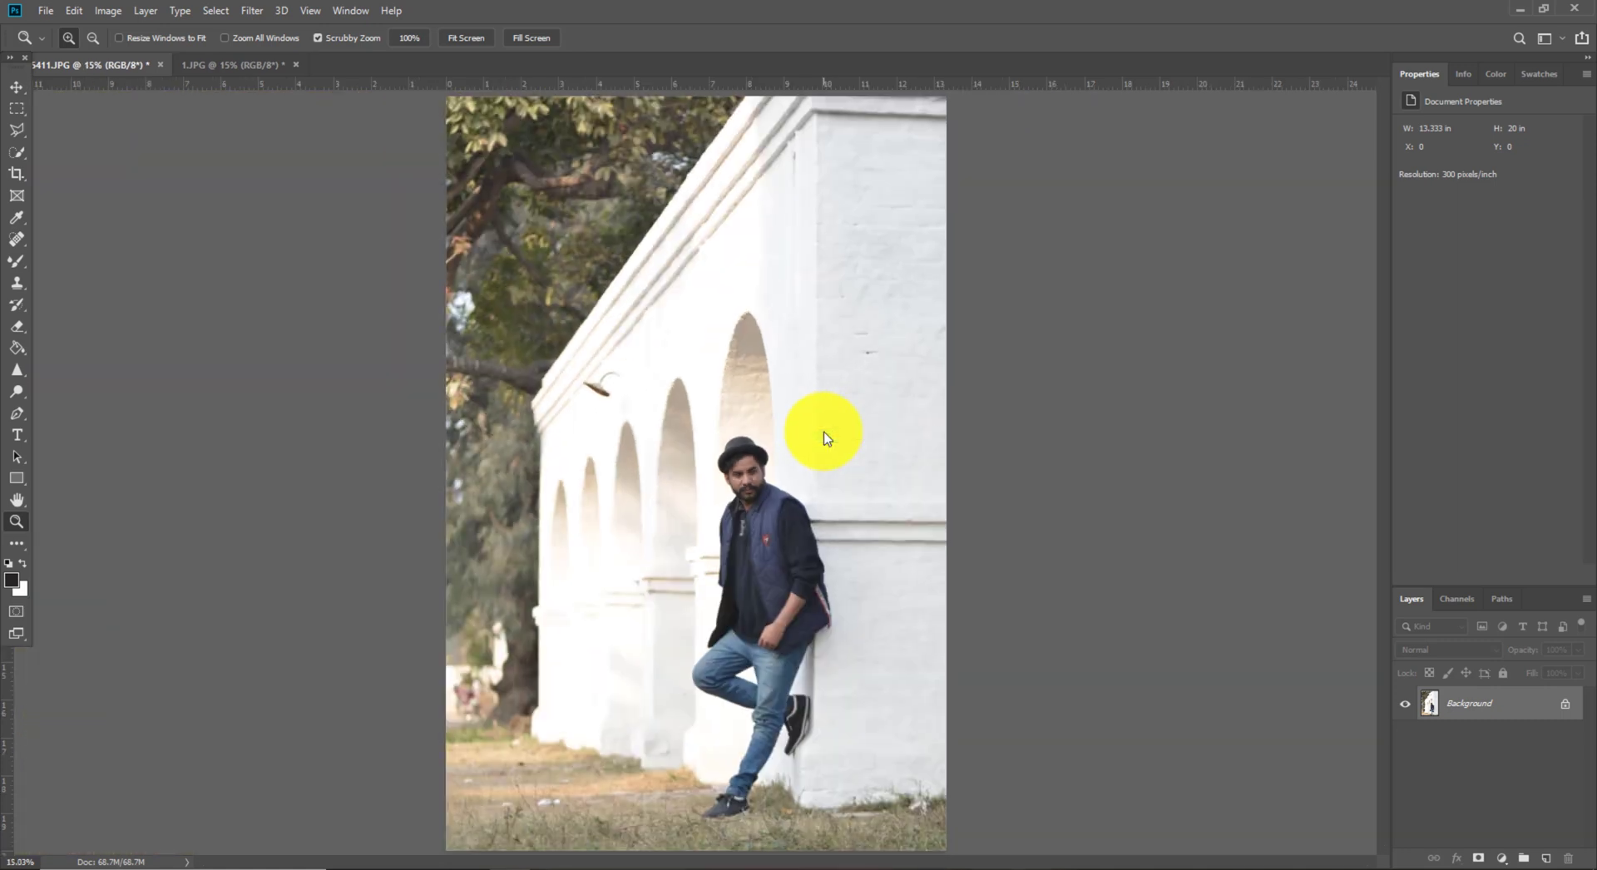
pyautogui.click(212, 65)
pyautogui.click(87, 64)
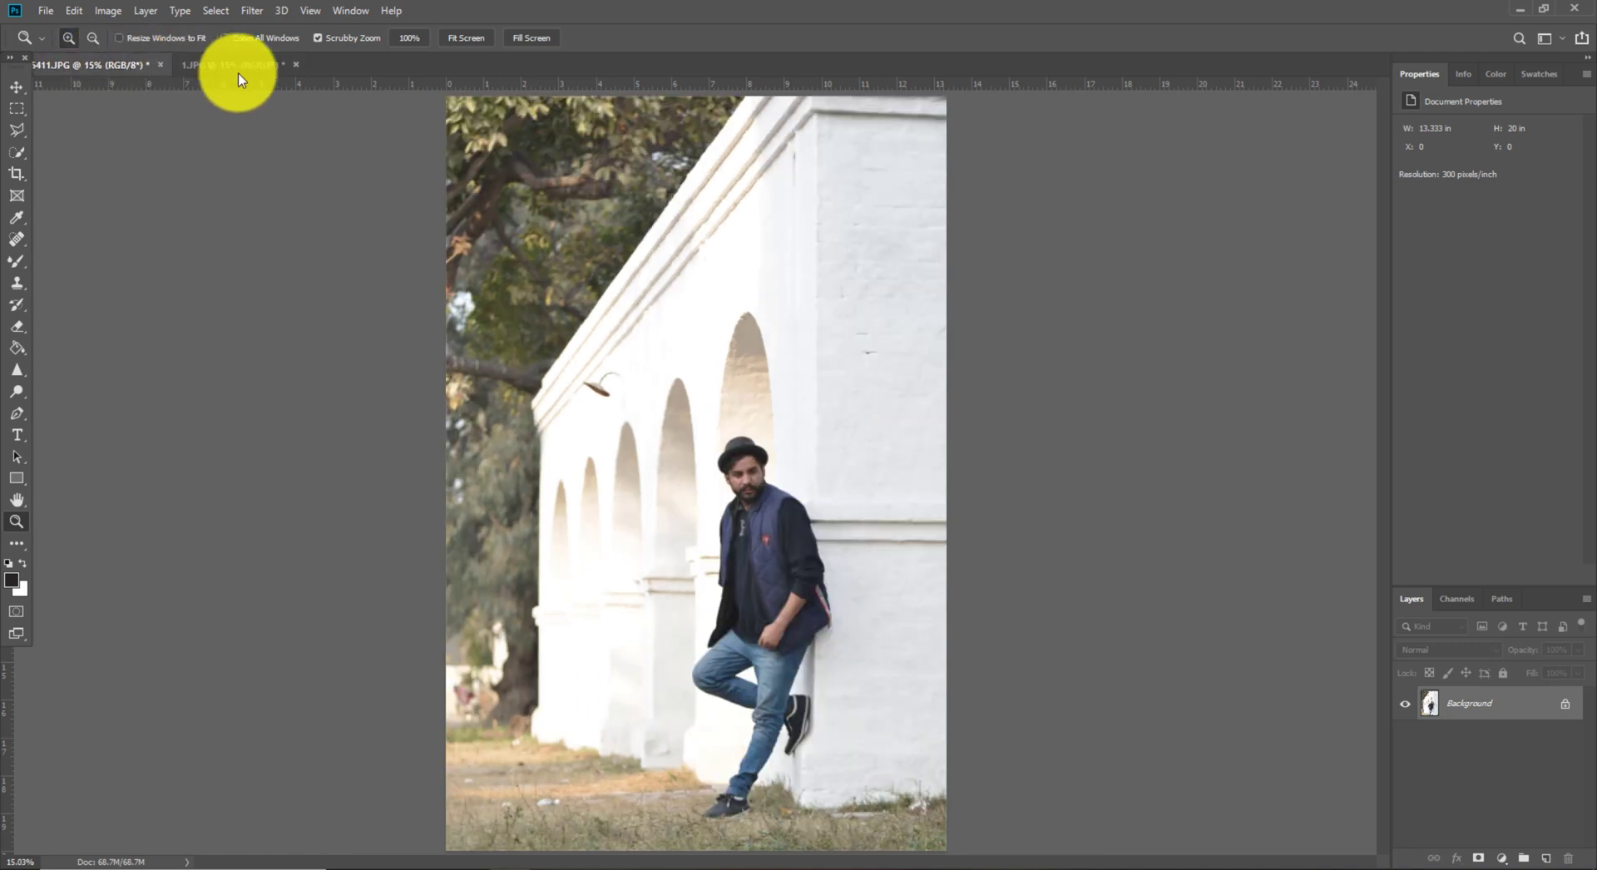
pyautogui.click(243, 65)
pyautogui.click(239, 67)
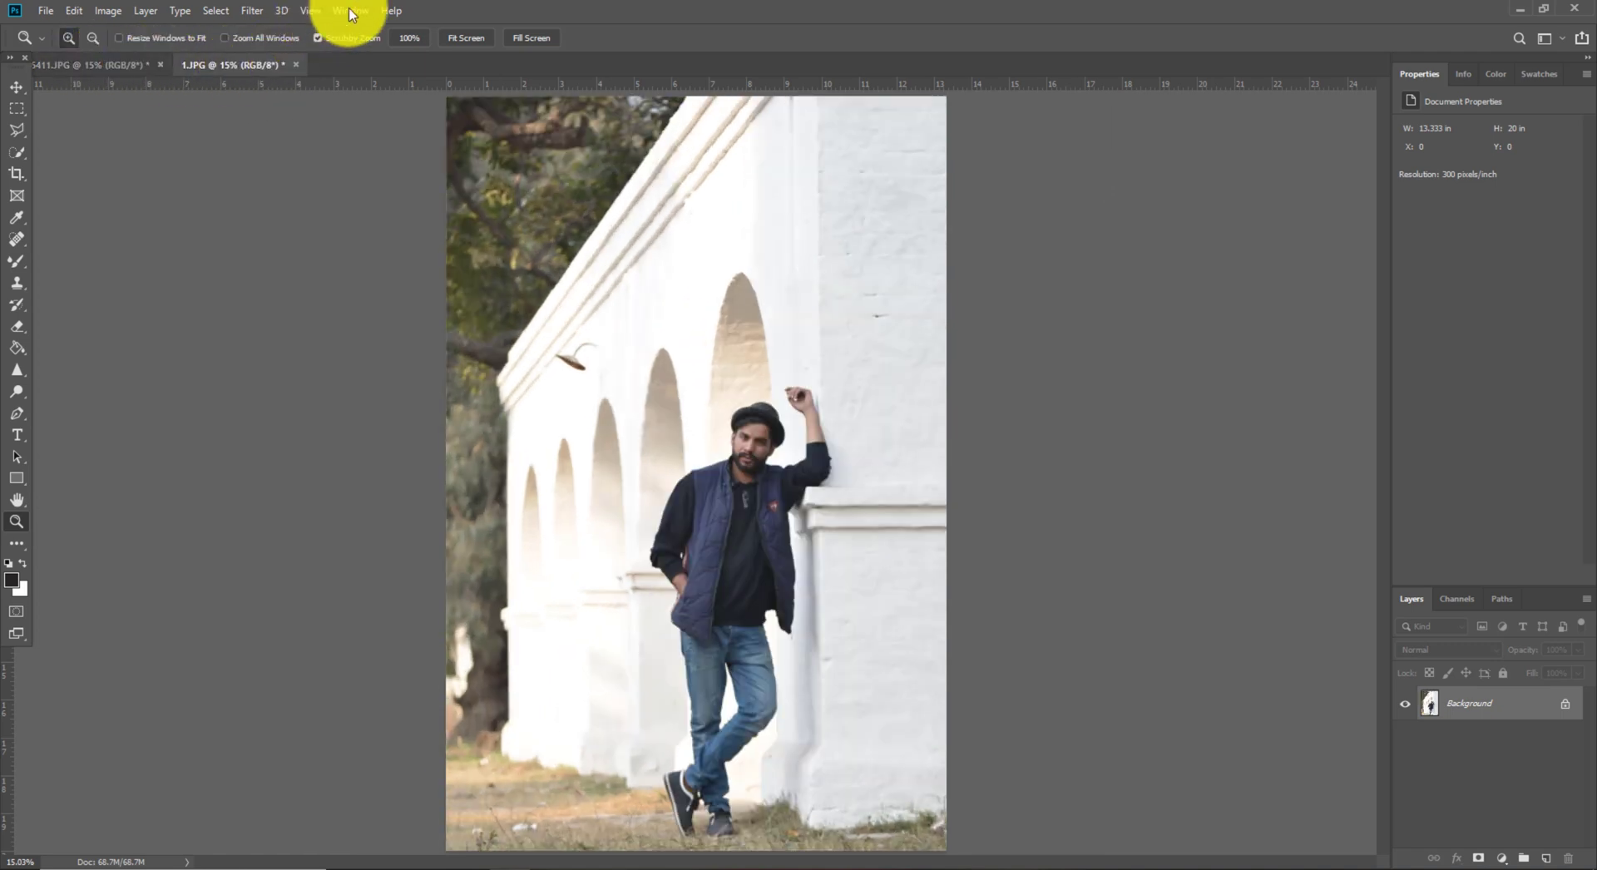
# - Load the Outdoor Auto Tone Set #Saadbbcstudio actions file from the desktop and run its action on 1.JPG
pyautogui.click(350, 10)
pyautogui.click(381, 126)
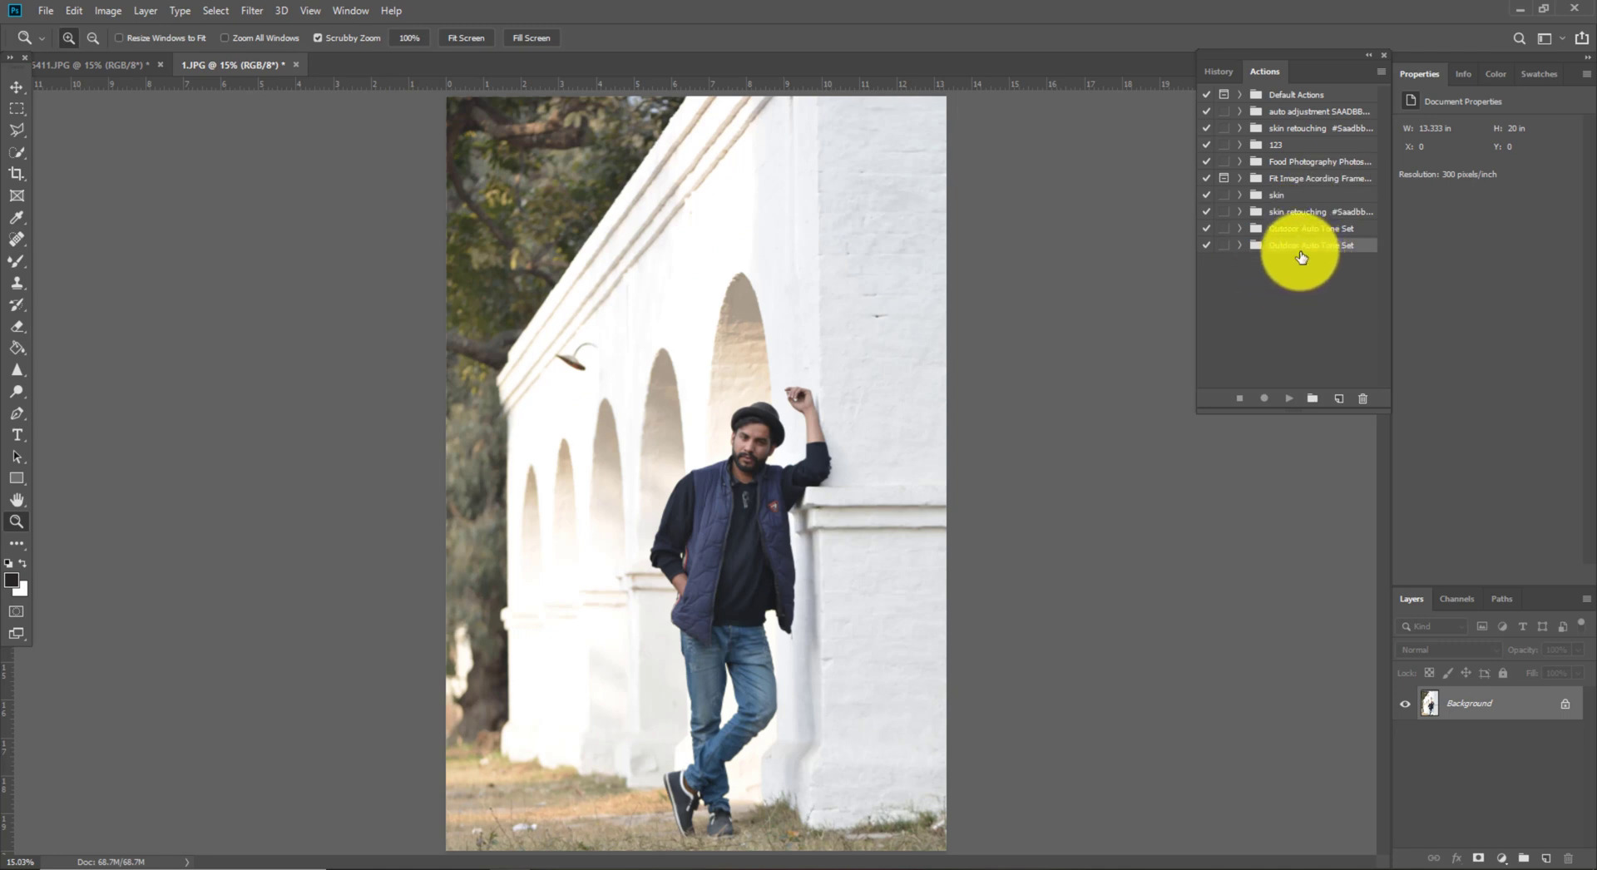
pyautogui.click(1384, 75)
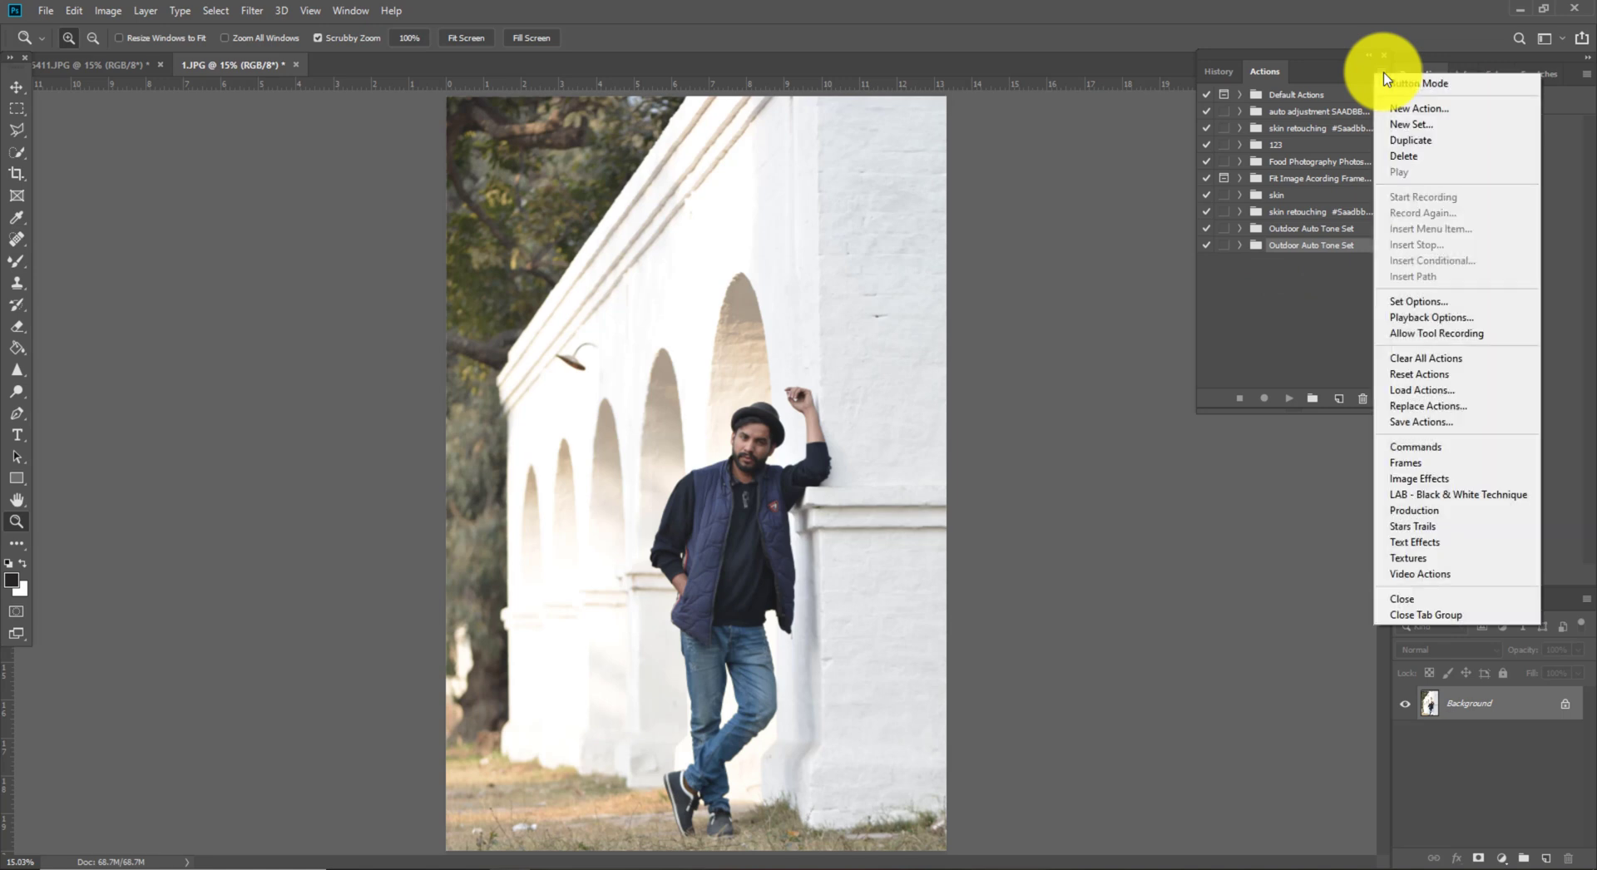
pyautogui.click(1422, 390)
pyautogui.click(316, 262)
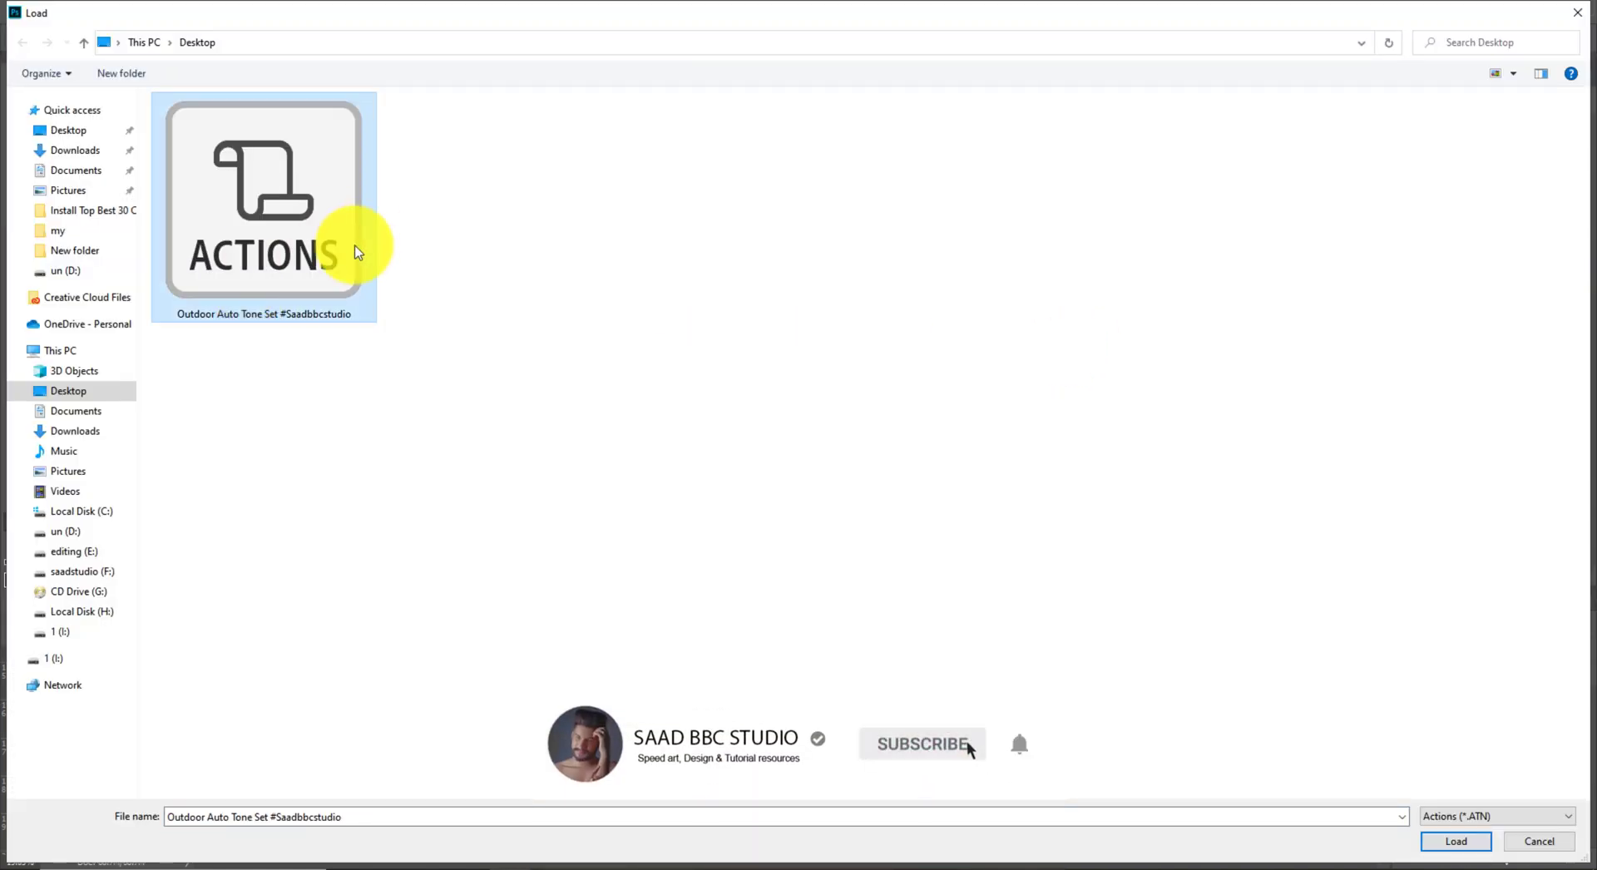
pyautogui.doubleClick(320, 221)
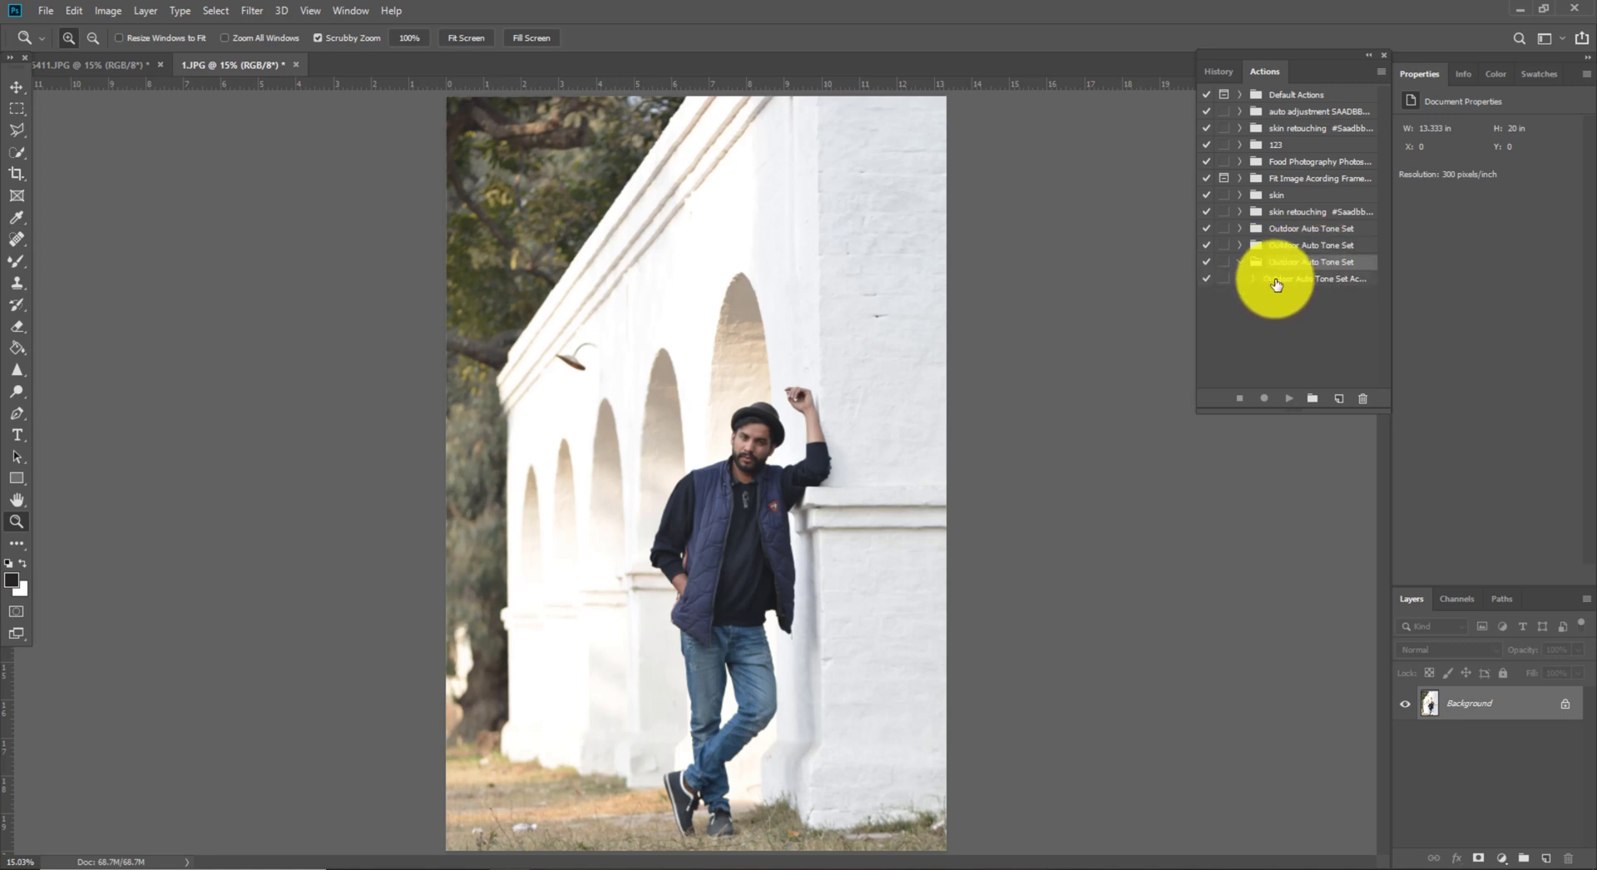
pyautogui.click(1269, 278)
pyautogui.click(1288, 399)
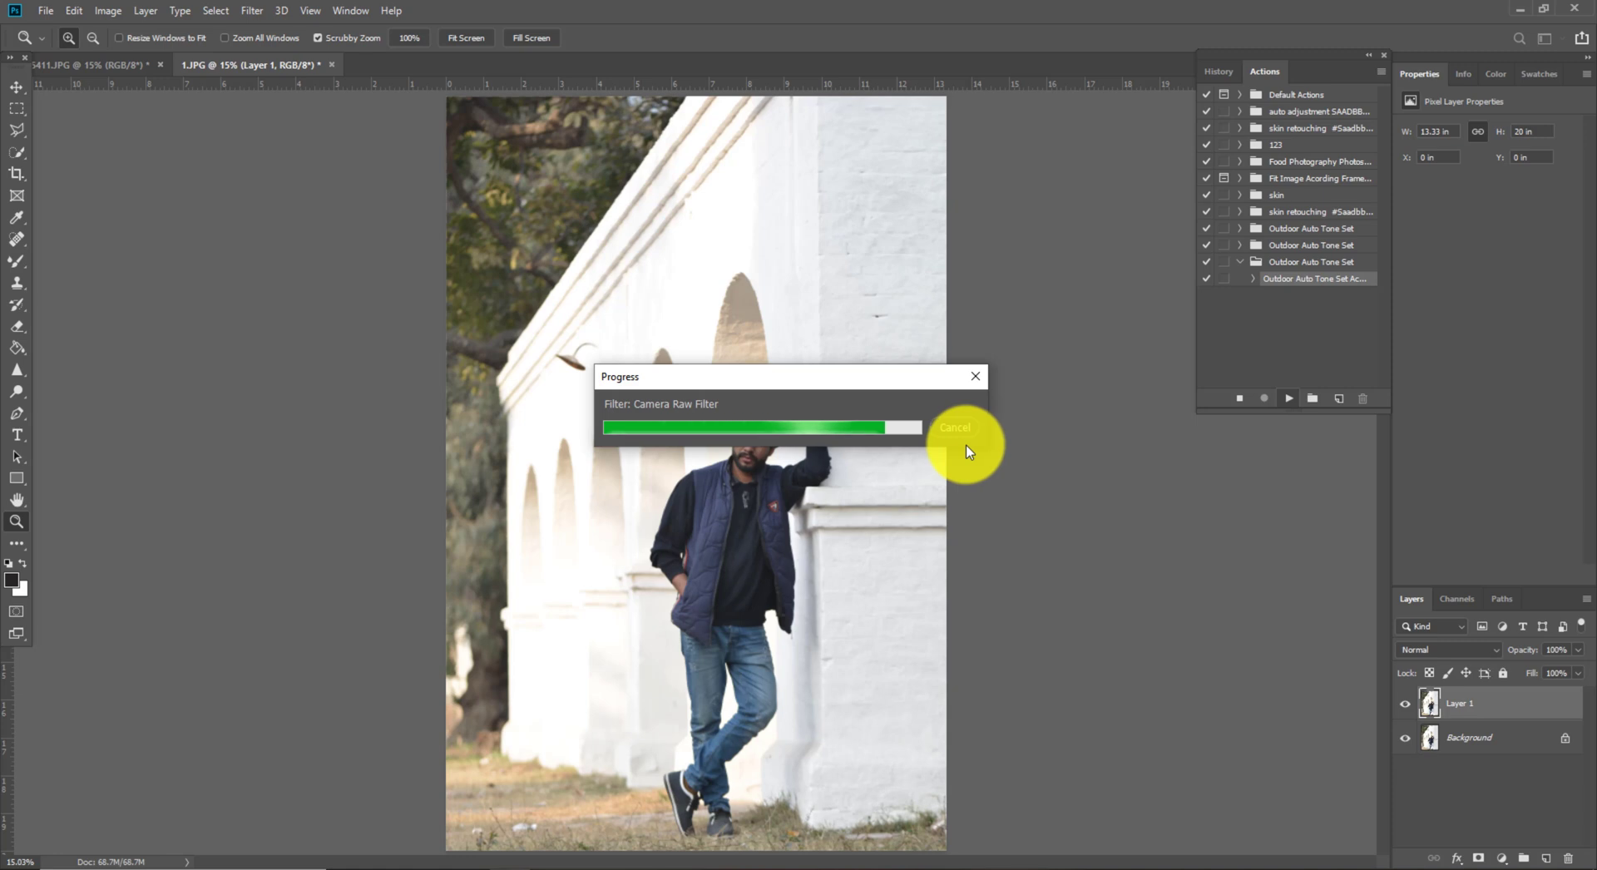
# - Compare the toned Layer 1 of 1.JPG with the original photo, both on the upper body and on the whole image
pyautogui.click(786, 436)
pyautogui.click(788, 433)
pyautogui.click(785, 382)
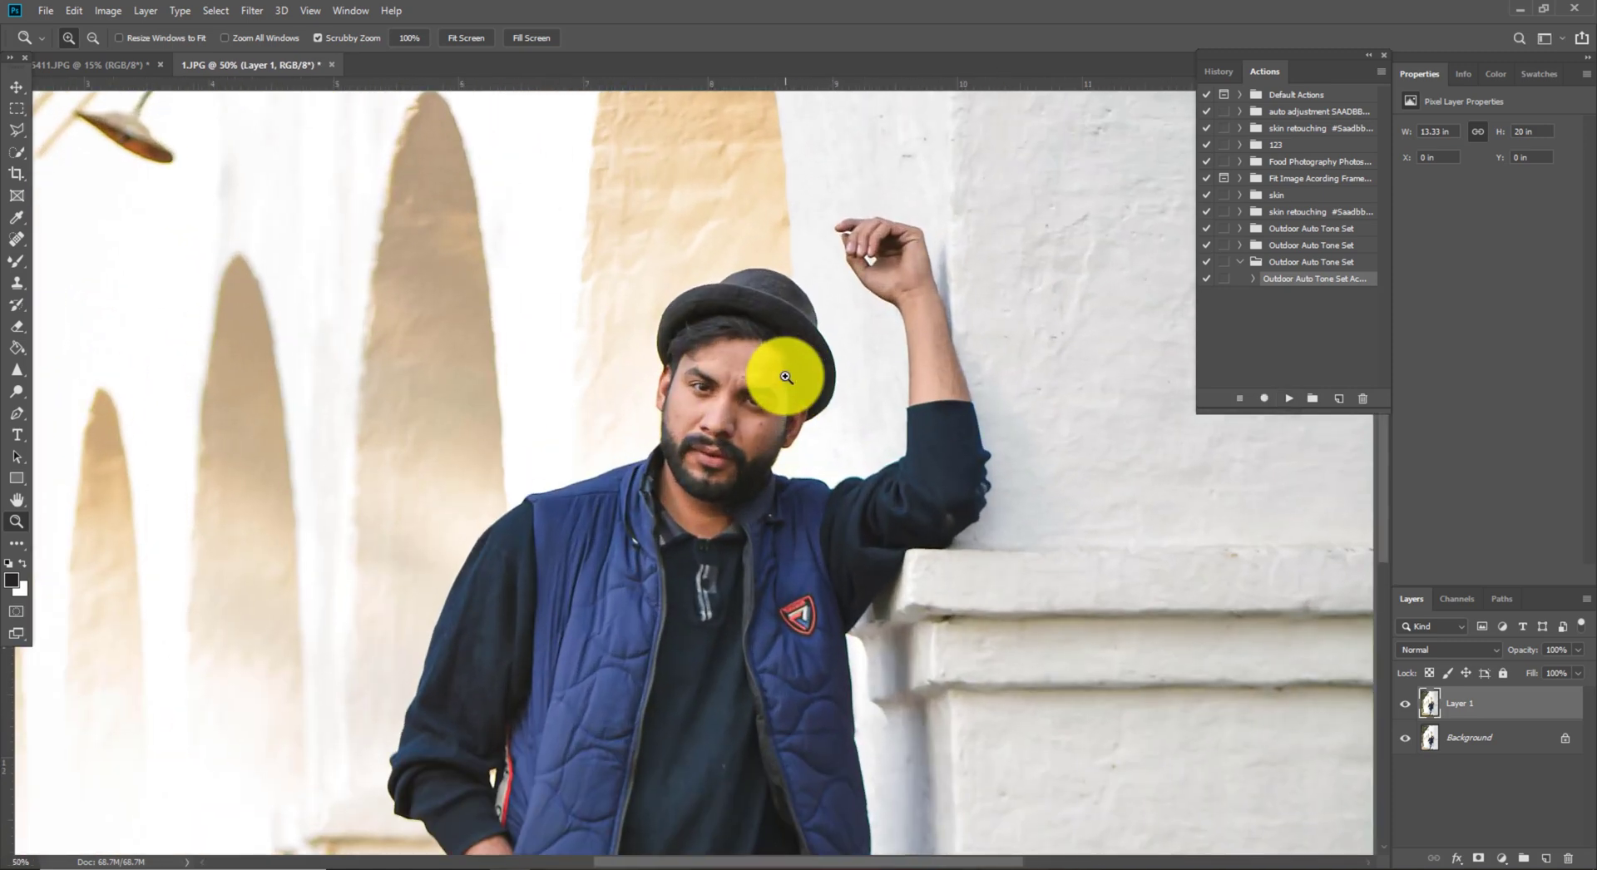
pyautogui.click(1405, 705)
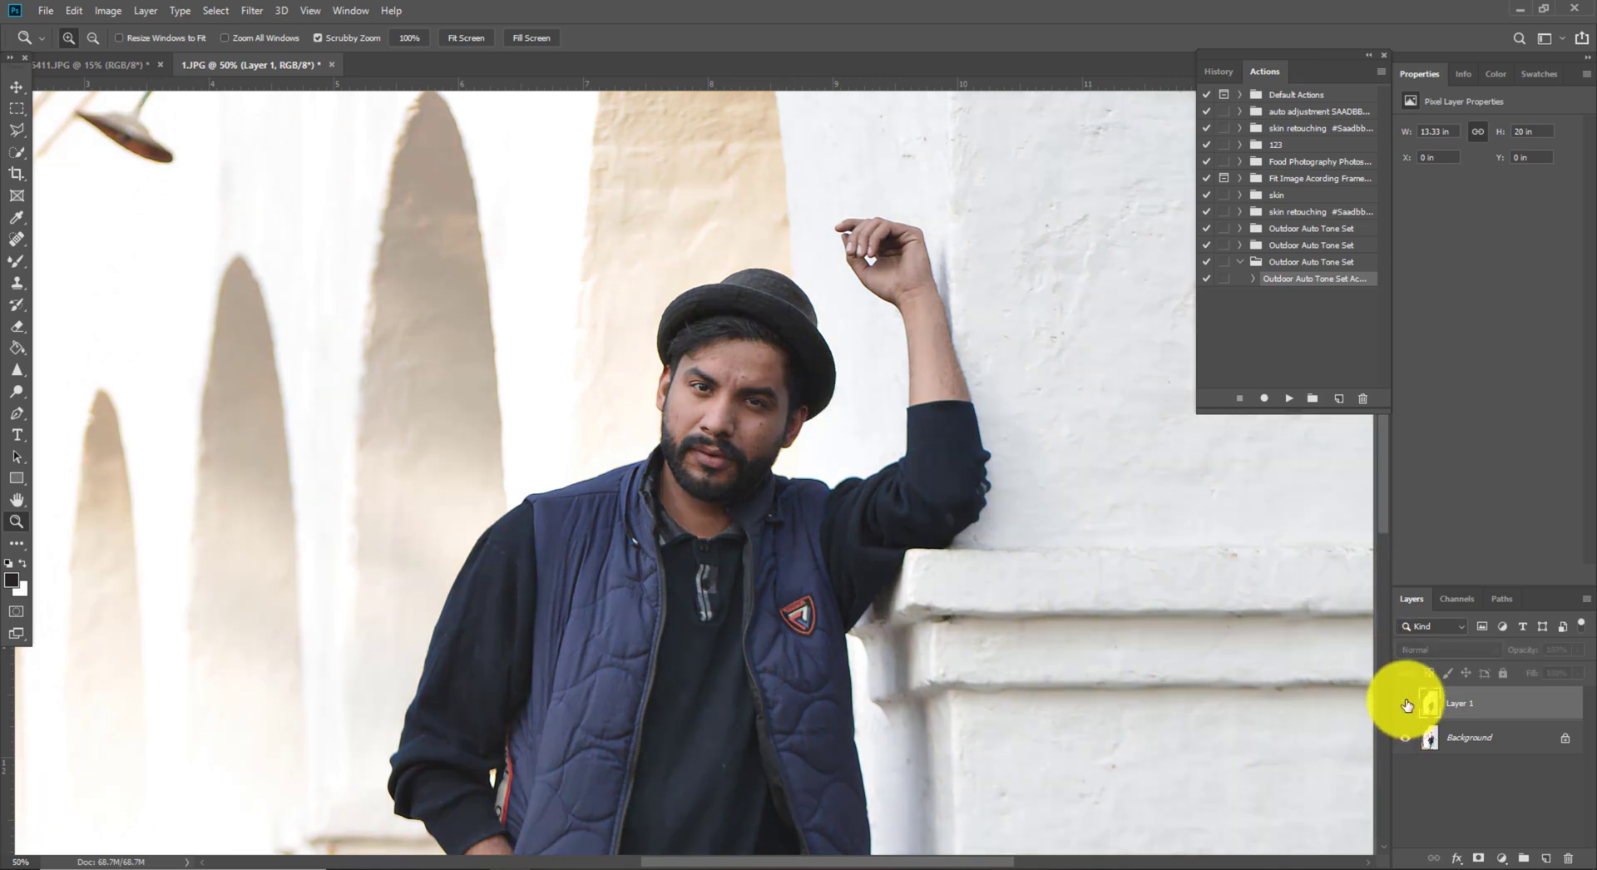
pyautogui.click(1405, 704)
pyautogui.click(1405, 704)
pyautogui.click(1405, 704)
pyautogui.rightClick(934, 466)
pyautogui.click(982, 474)
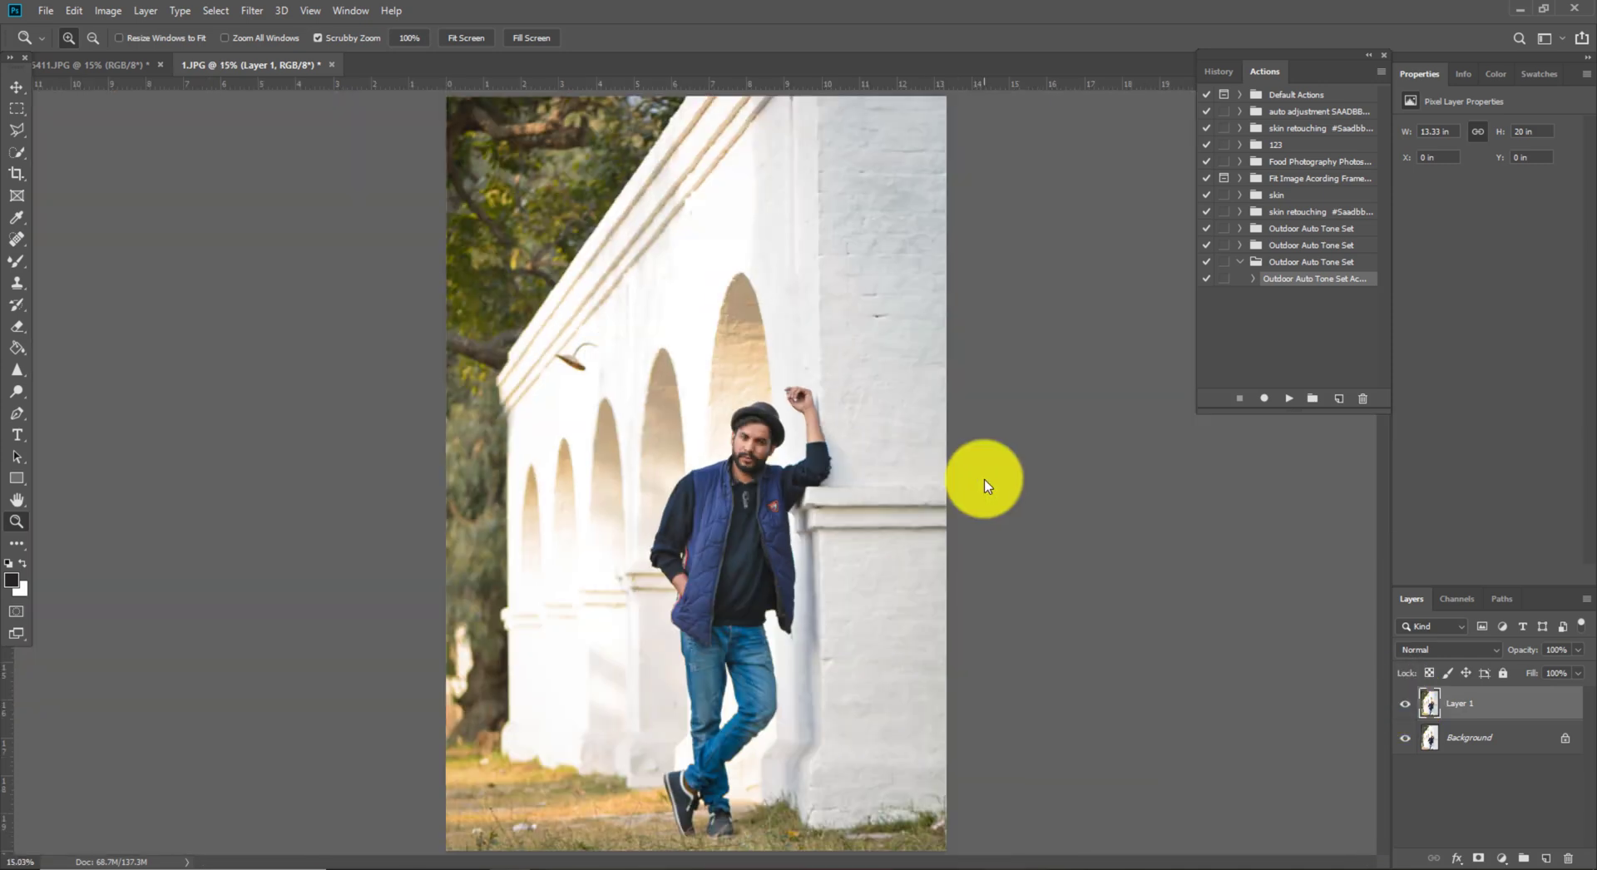
pyautogui.click(1405, 704)
pyautogui.click(1406, 705)
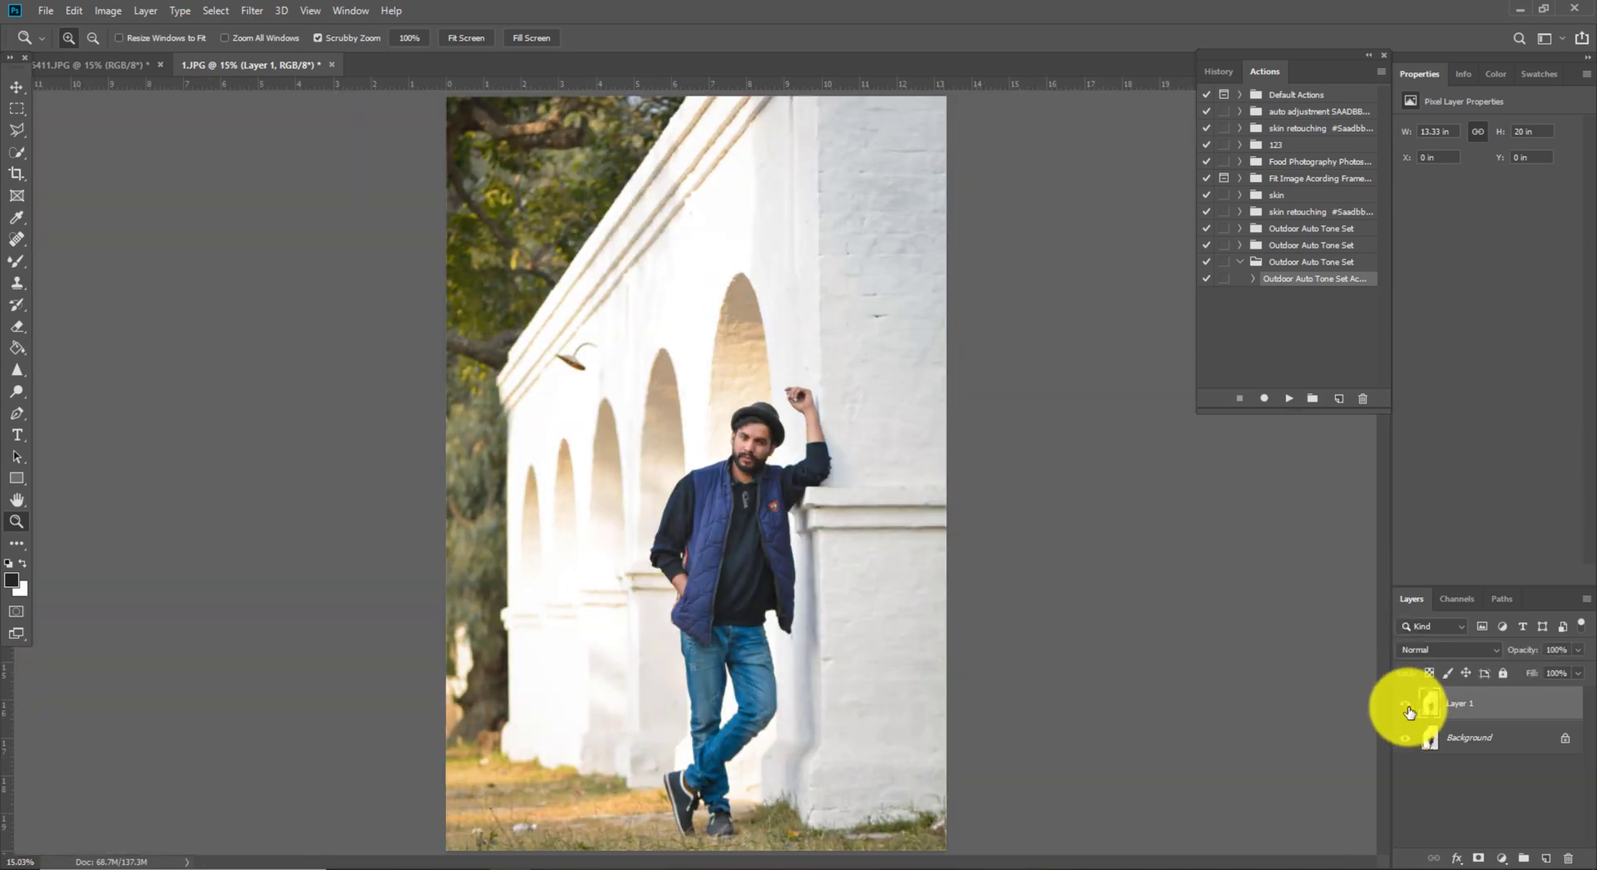
pyautogui.click(1406, 704)
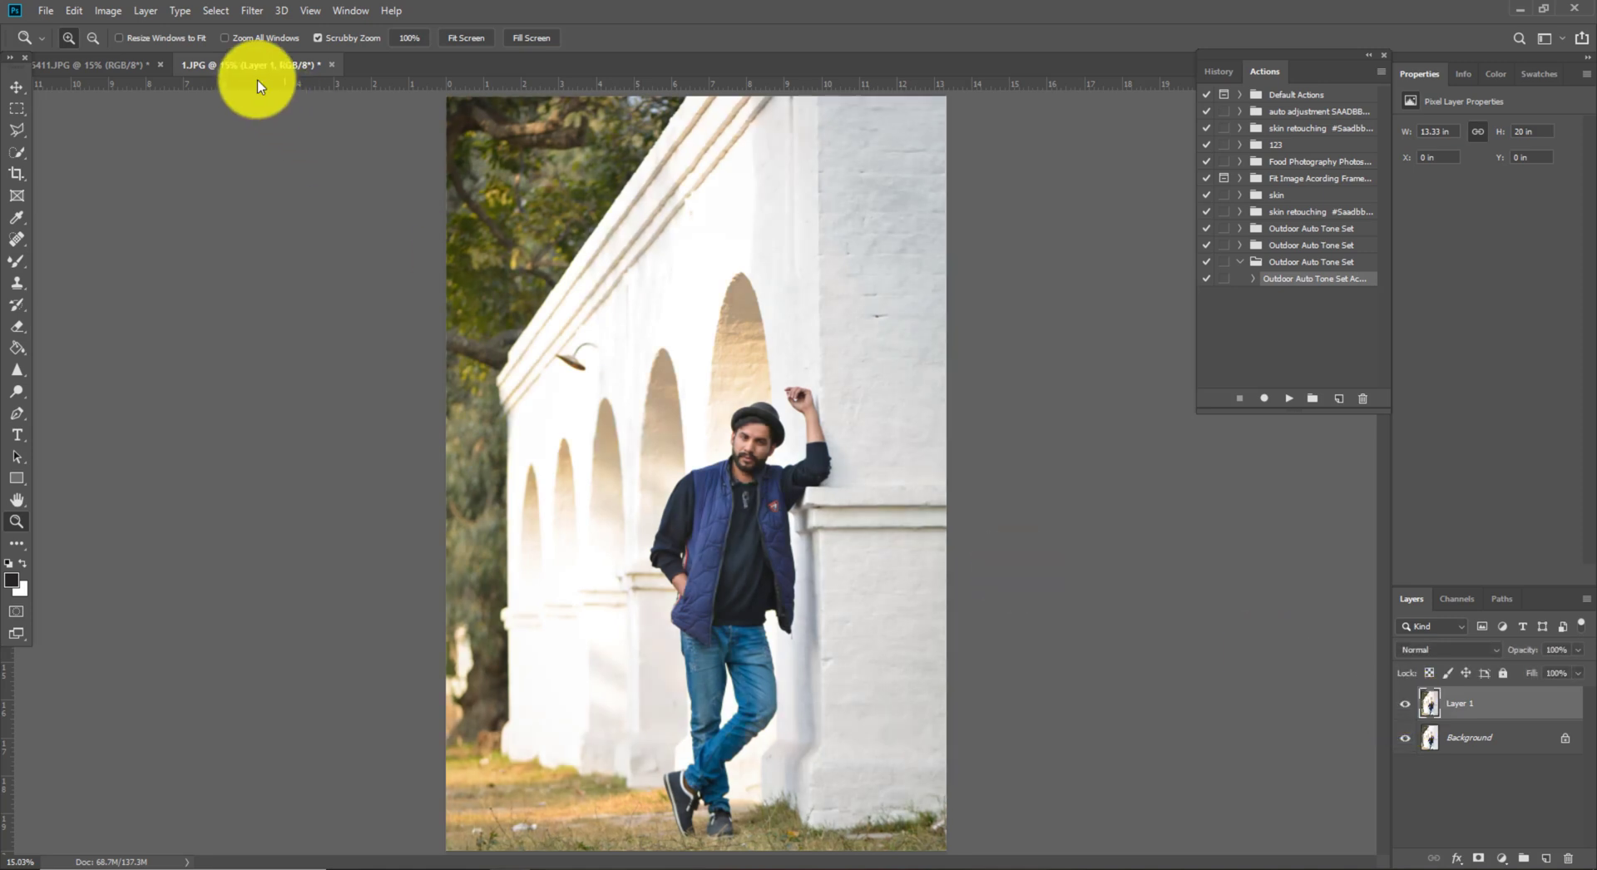
# - Run the Outdoor Auto Tone Set action on _BBC5411.JPG and compare the toned layer with the original
pyautogui.click(125, 64)
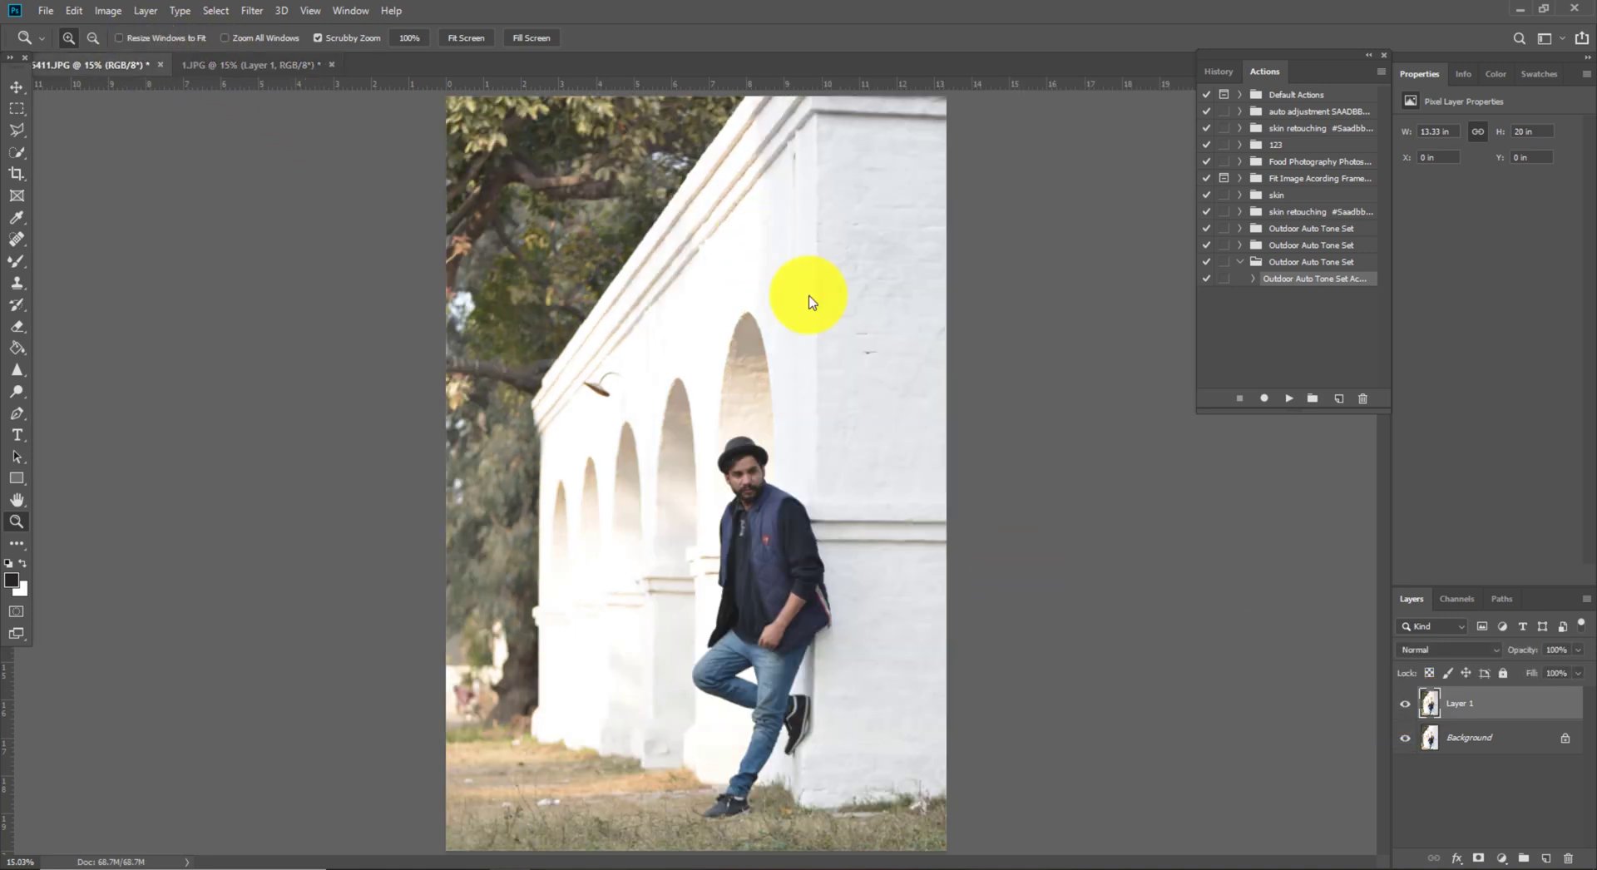
pyautogui.click(1285, 398)
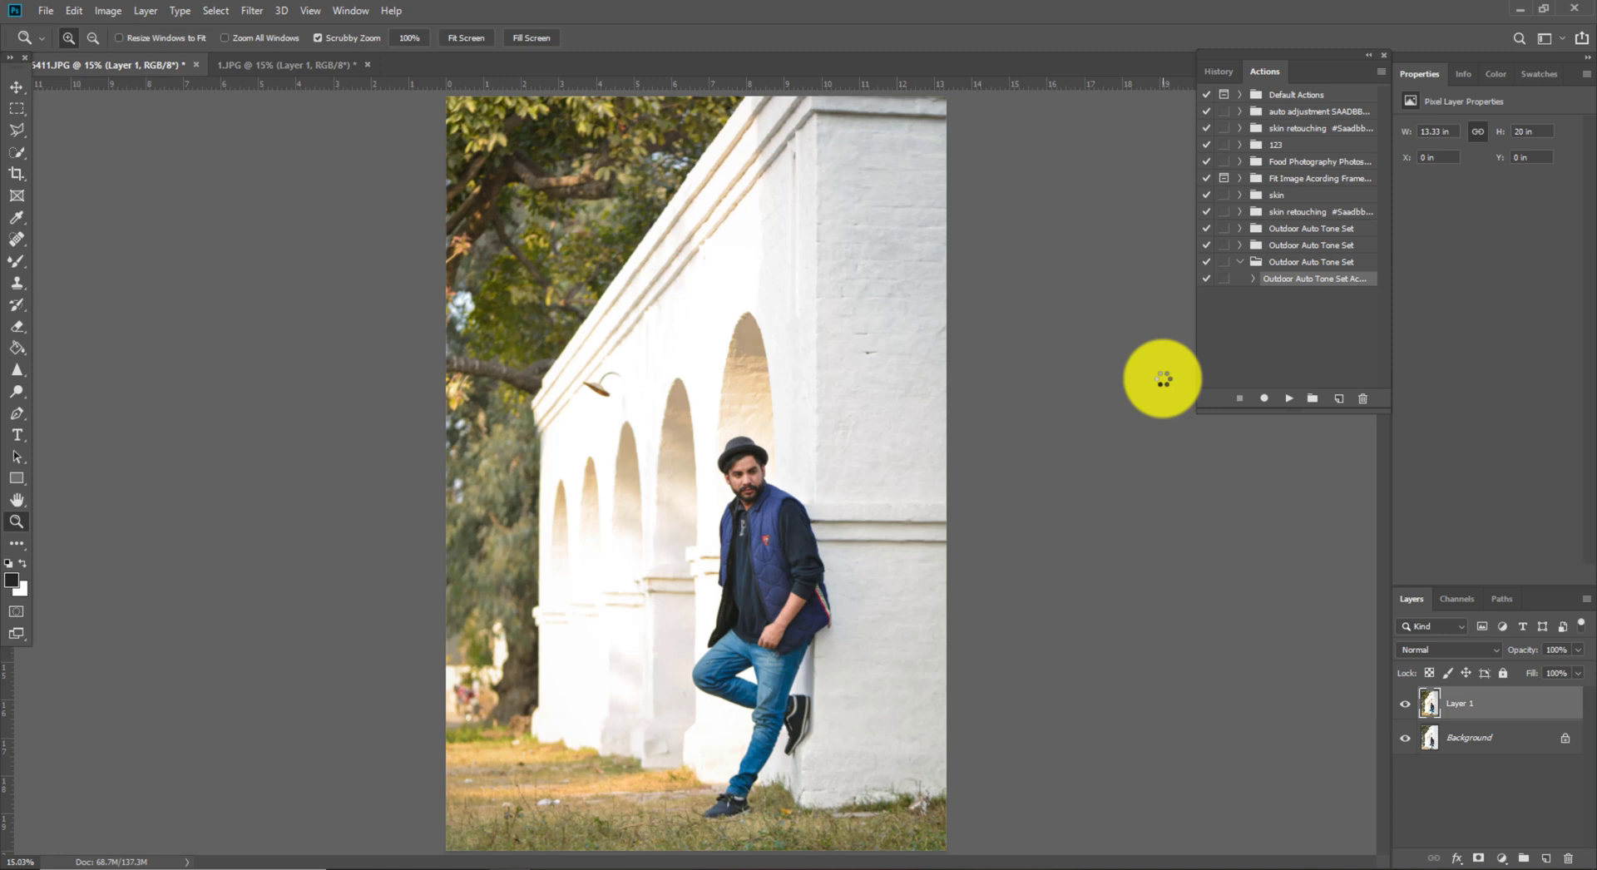
pyautogui.click(1410, 707)
pyautogui.click(1407, 702)
pyautogui.click(1408, 703)
pyautogui.click(1408, 703)
pyautogui.click(1408, 702)
pyautogui.click(1408, 703)
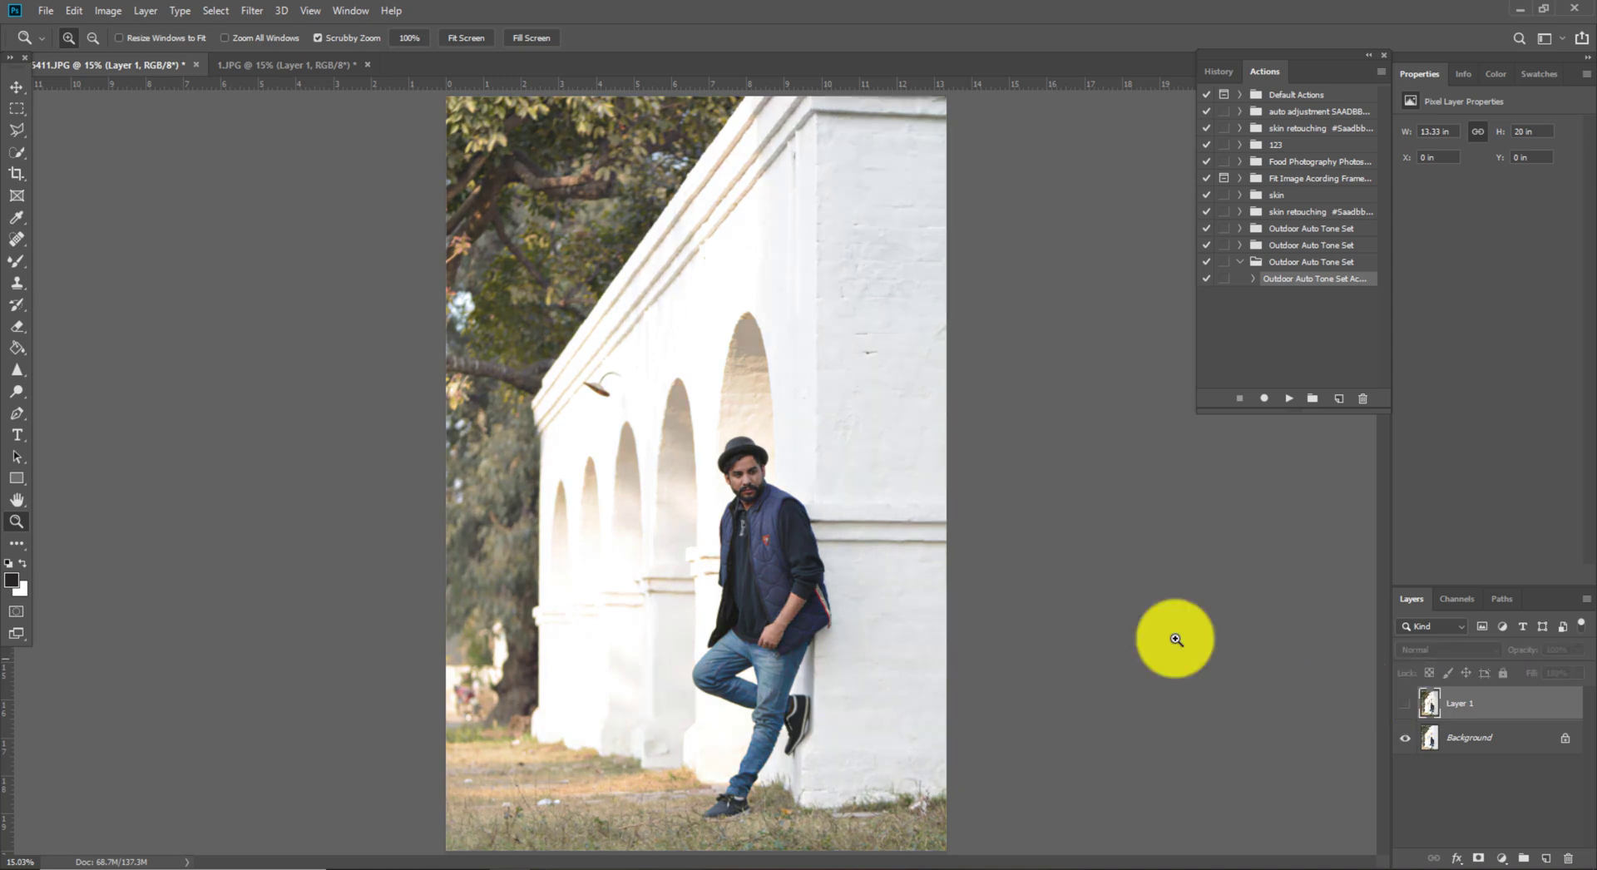
# - Check the toning of _BBC5411.JPG on the man's upper body and face by comparing Layer 1 with the Background
pyautogui.click(675, 470)
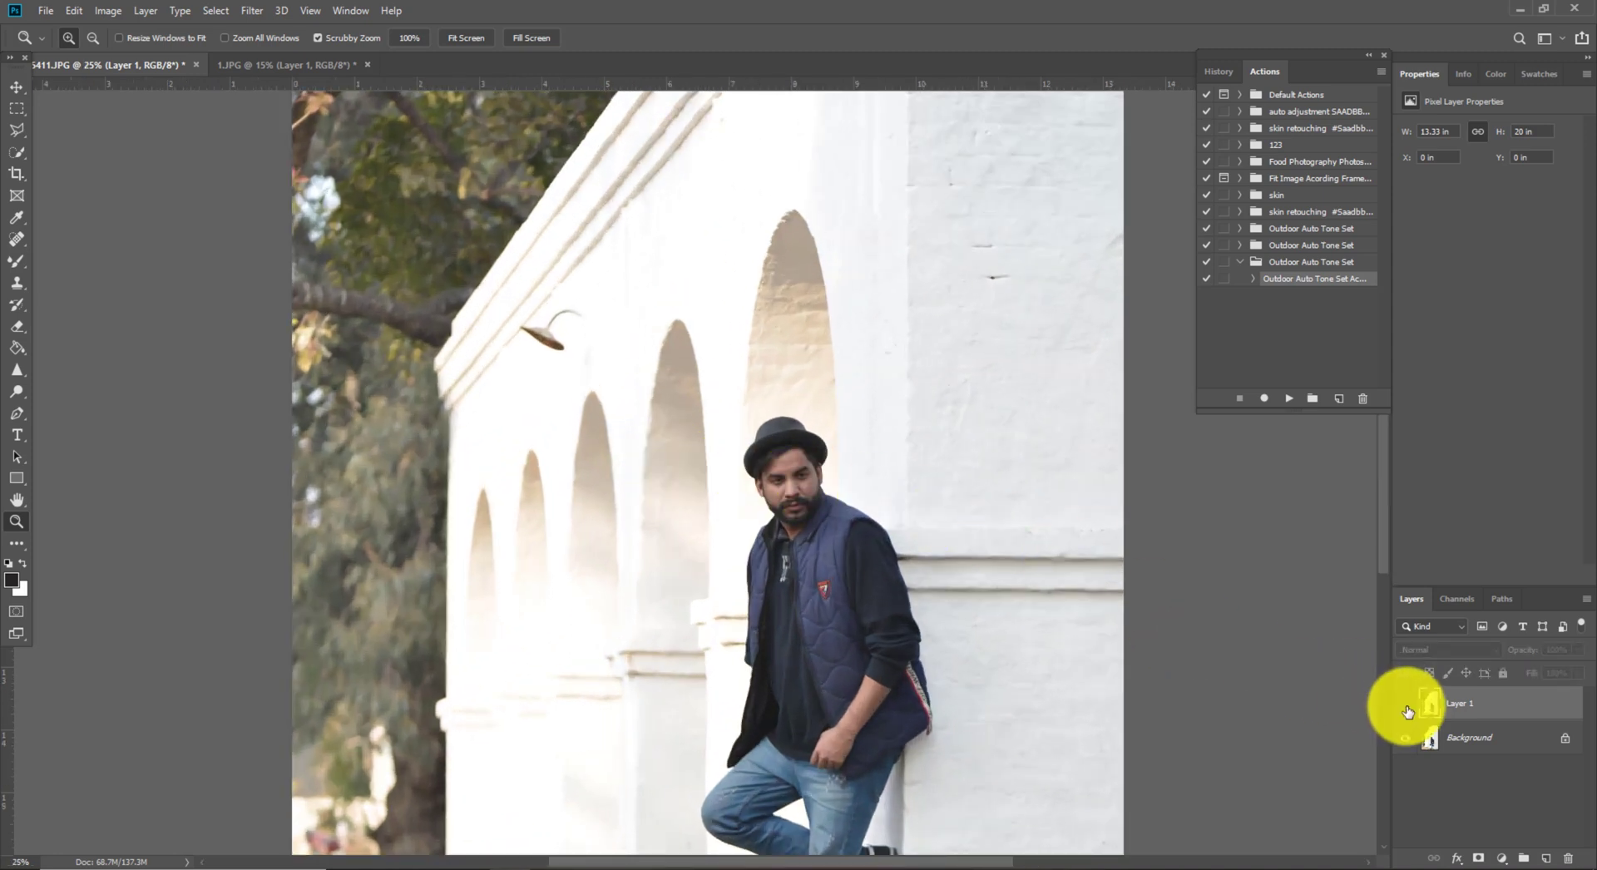
pyautogui.click(1407, 707)
pyautogui.click(1407, 705)
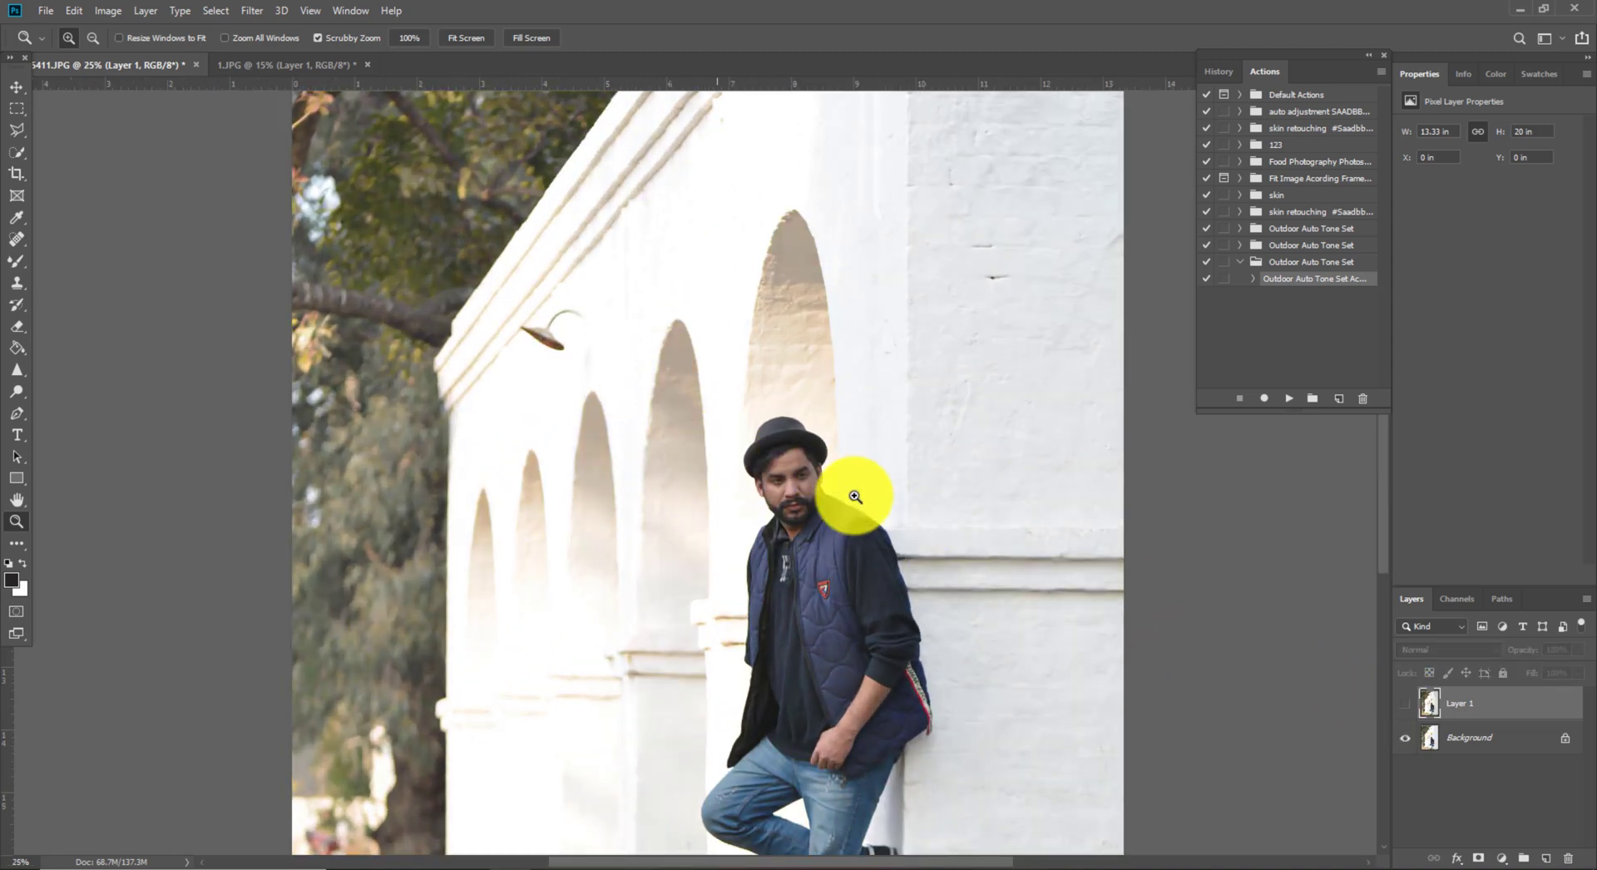
pyautogui.click(834, 482)
pyautogui.click(854, 497)
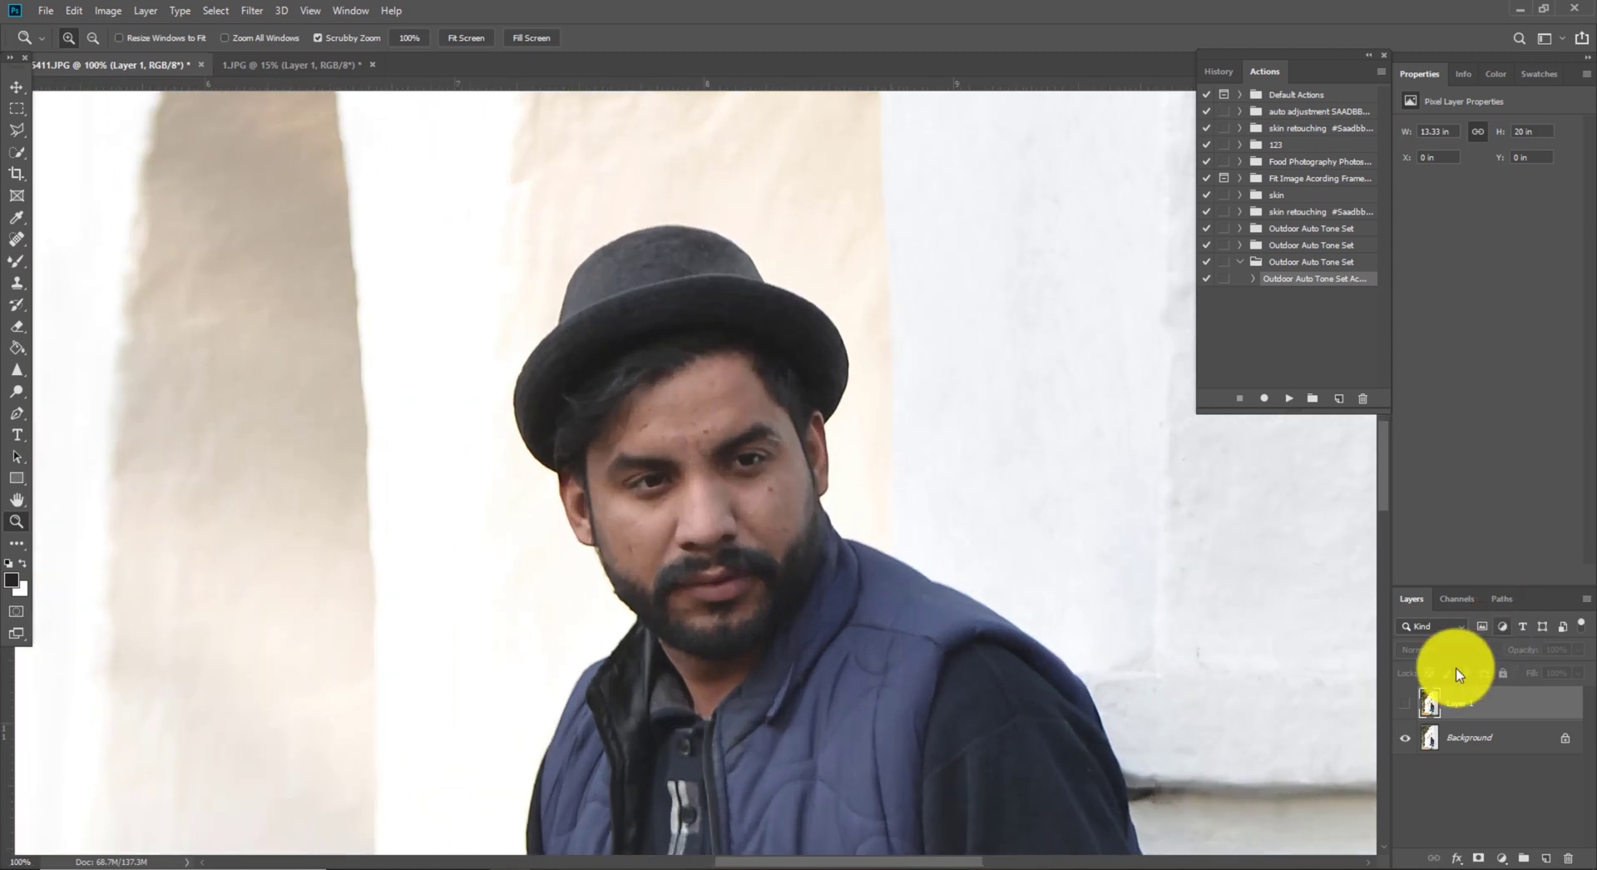
pyautogui.click(1405, 705)
pyautogui.click(1404, 707)
pyautogui.click(1404, 707)
pyautogui.click(1405, 707)
pyautogui.rightClick(874, 483)
pyautogui.click(888, 492)
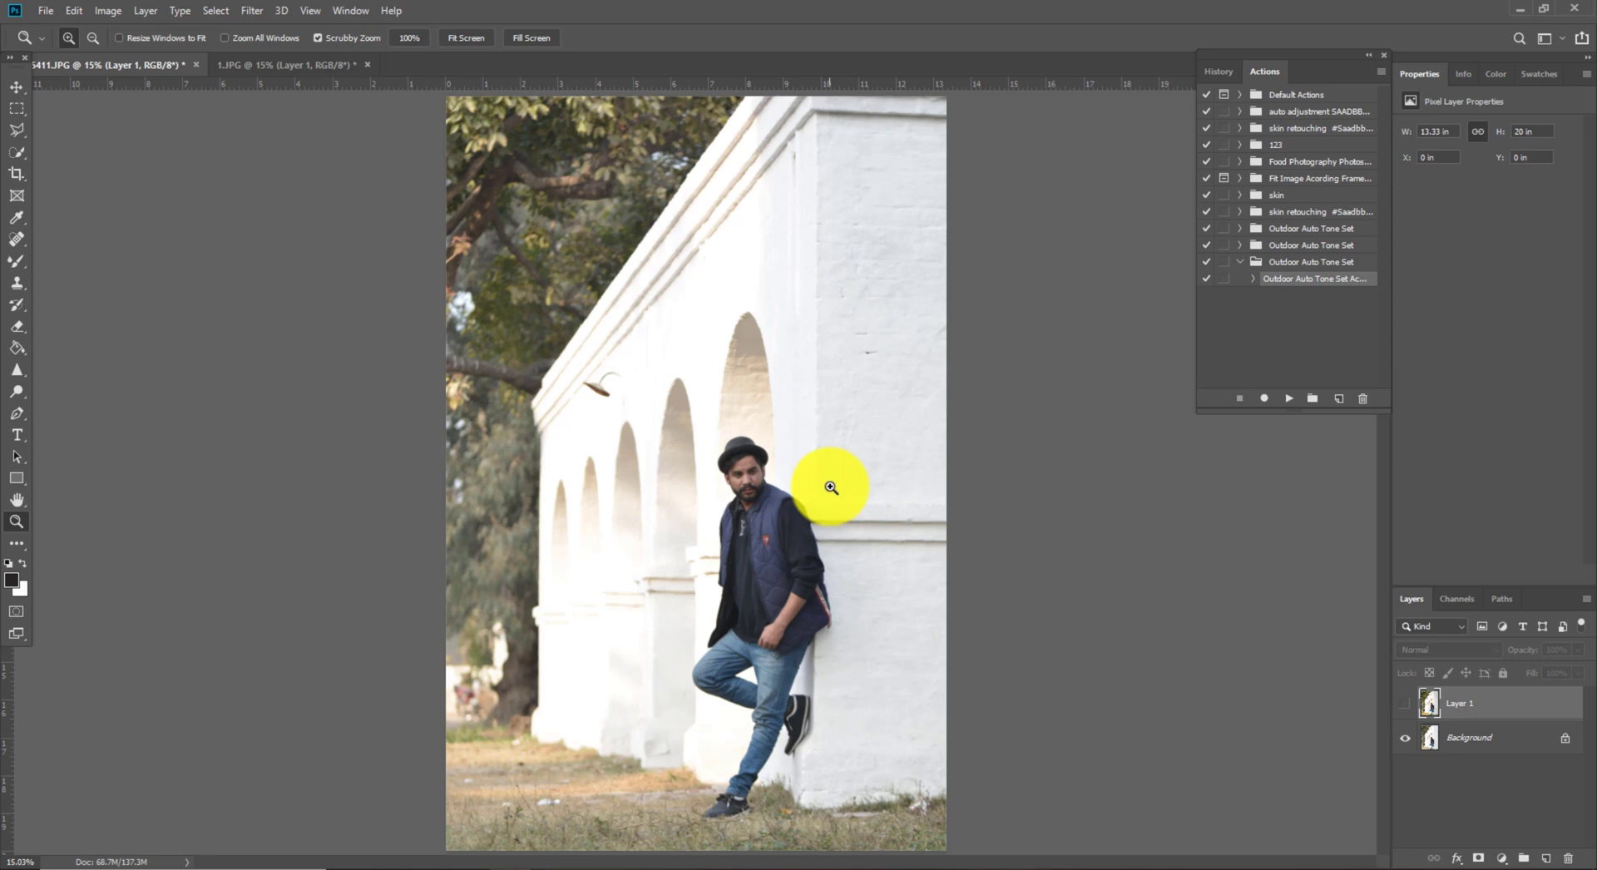
# - Collapse the last Outdoor Auto Tone Set and make Layer 1 of _BBC5411.JPG visible again
pyautogui.click(1239, 261)
pyautogui.click(1282, 265)
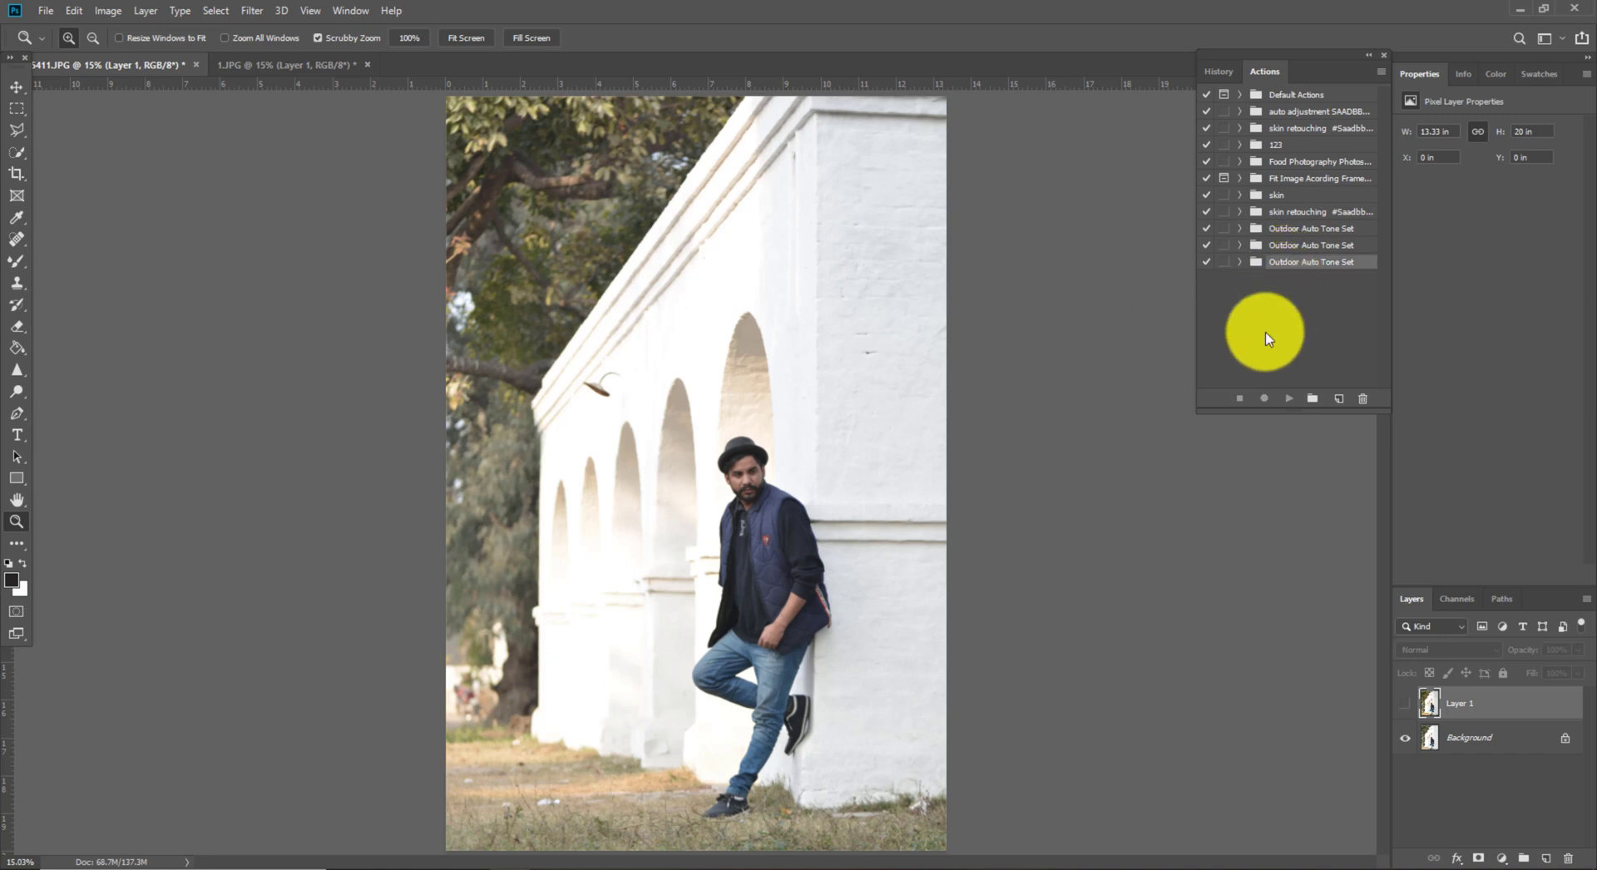
pyautogui.click(1404, 705)
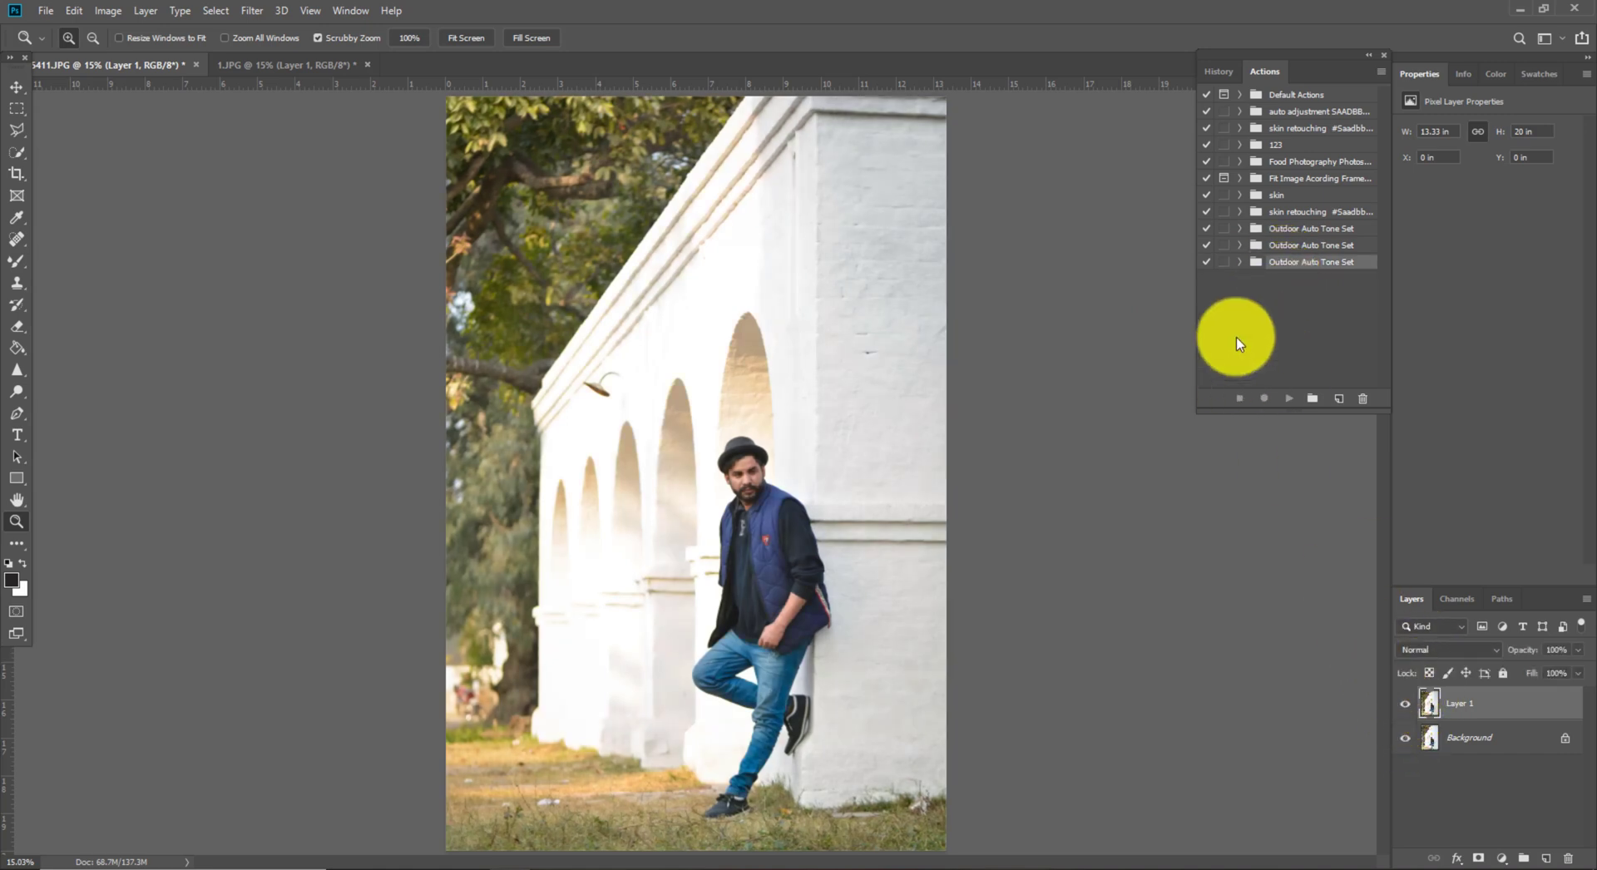
pyautogui.click(1405, 706)
pyautogui.click(1408, 707)
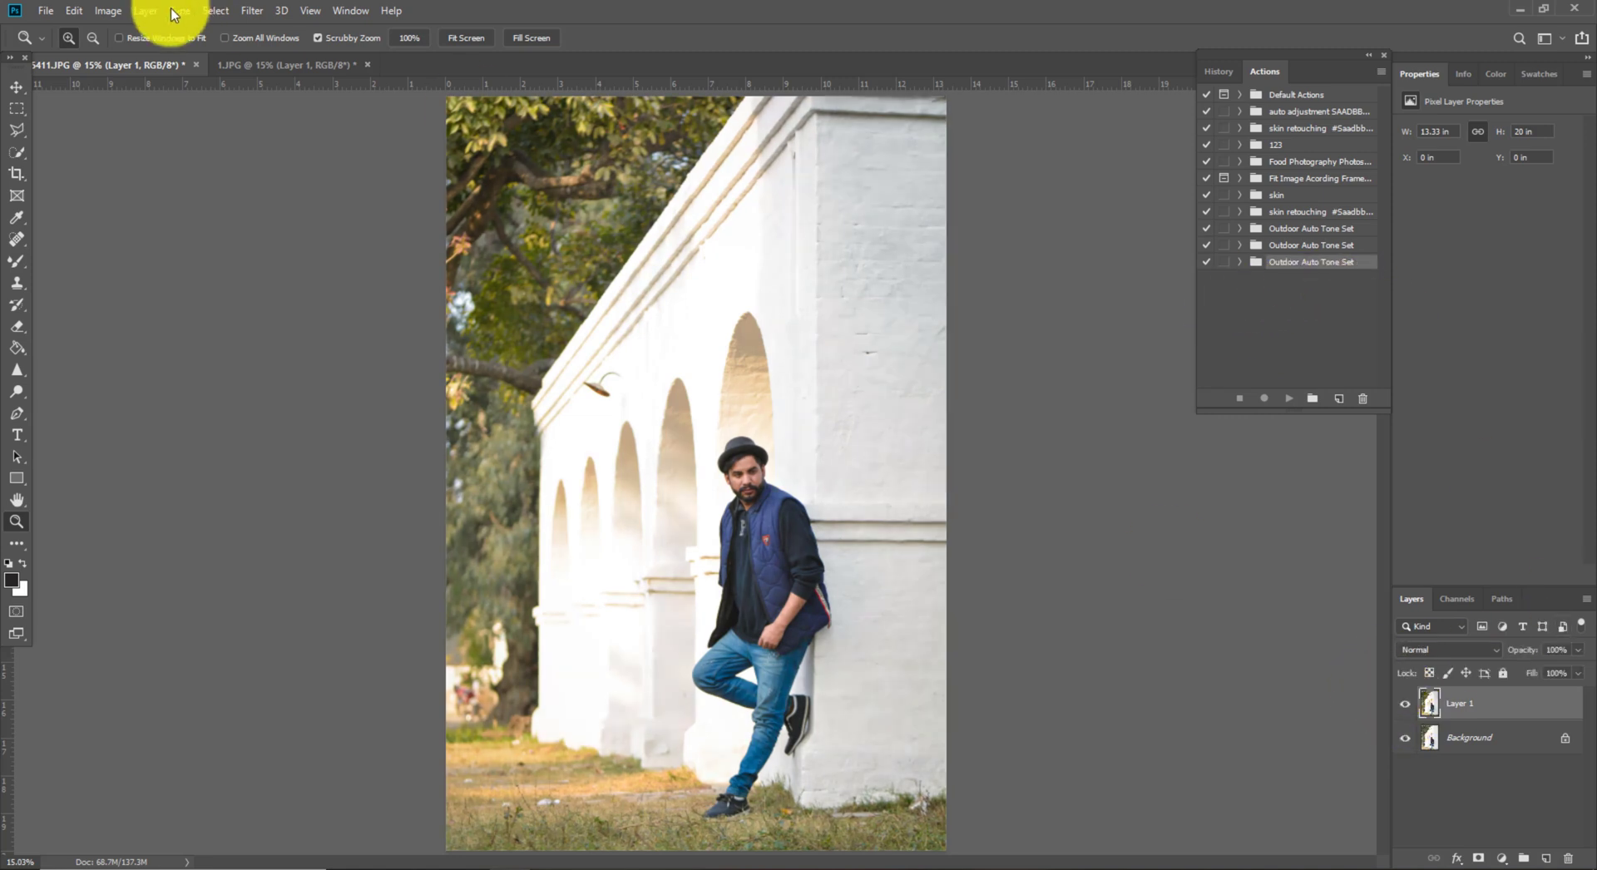
# - Close the _BBC5411.JPG document, keeping 1.JPG open, and put away the Actions list
pyautogui.click(197, 64)
pyautogui.click(791, 329)
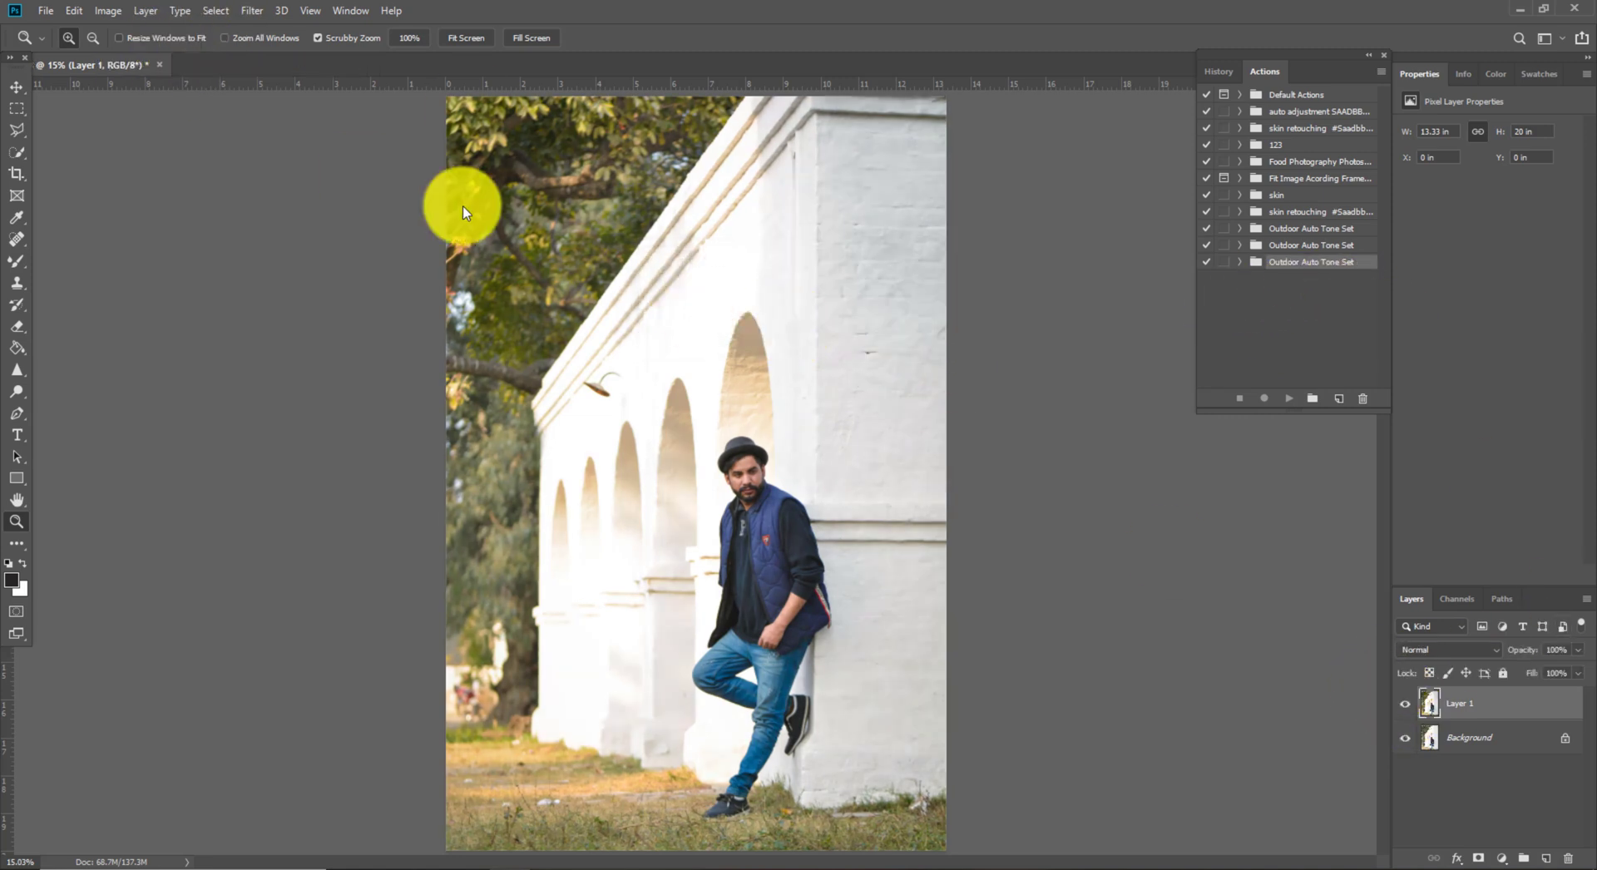
pyautogui.moveTo(773, 432); pyautogui.dragTo(1287, 306)
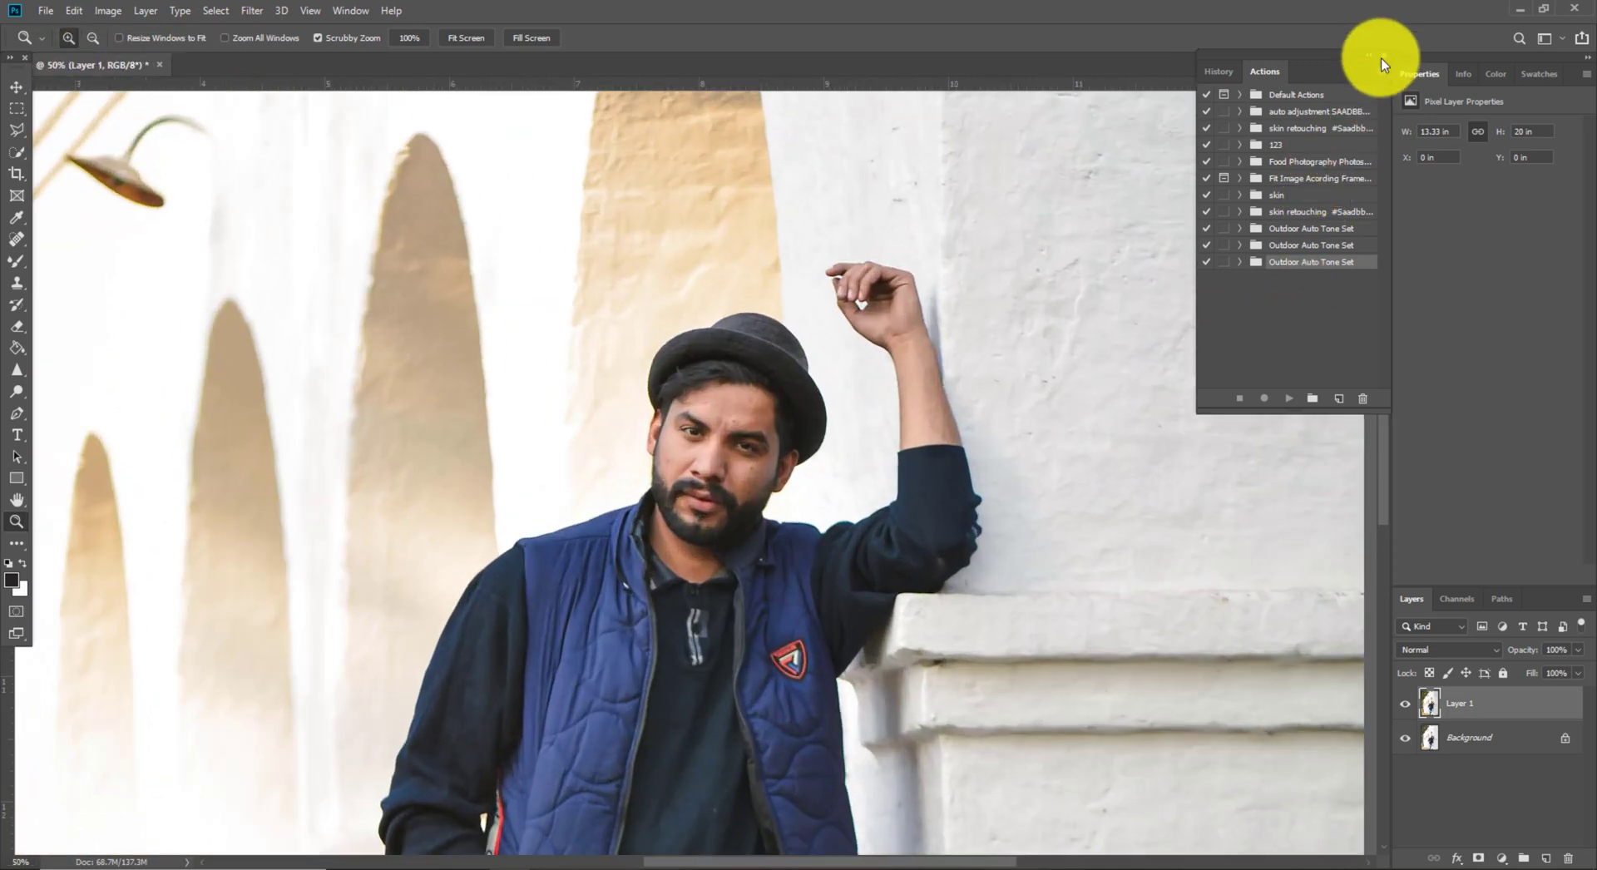
pyautogui.click(1384, 59)
# - Compare the toned Layer 1 of 1.JPG with the original and inspect the skin of the face at 200%
pyautogui.click(1412, 705)
pyautogui.click(1411, 705)
pyautogui.click(1411, 705)
pyautogui.click(1411, 705)
pyautogui.moveTo(731, 427)
pyautogui.mouseDown()
pyautogui.moveTo(724, 417)
pyautogui.moveTo(739, 426)
pyautogui.mouseUp()
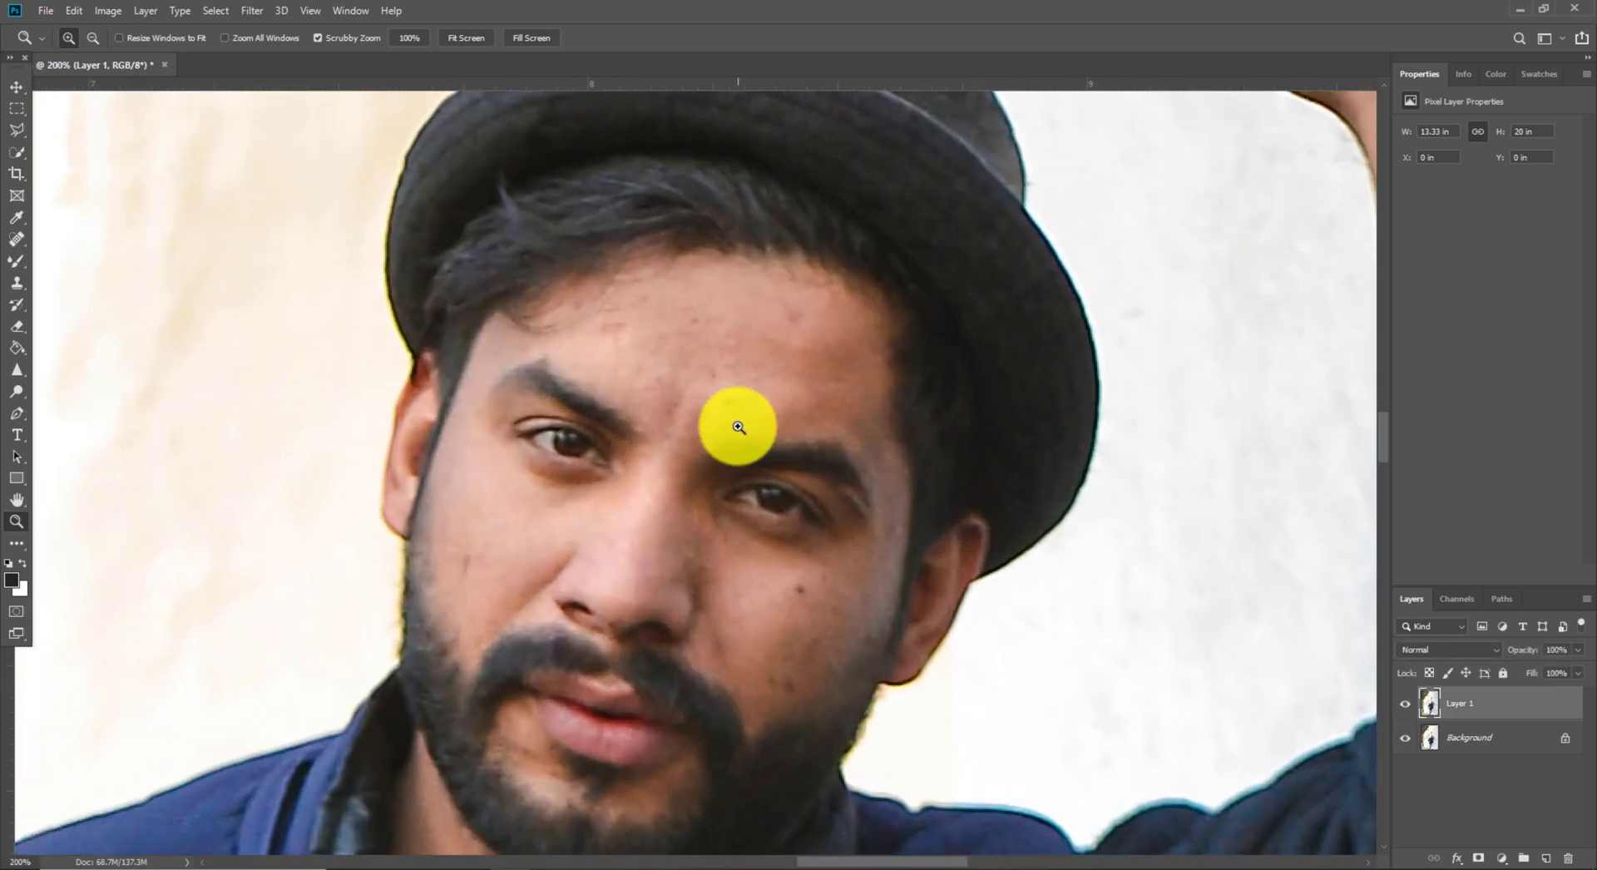
# - Smooth the forehead skin on Layer 1 with the Mixer Brush, starting from a 67 px Soft Round tip
pyautogui.click(17, 262)
pyautogui.rightClick(678, 340)
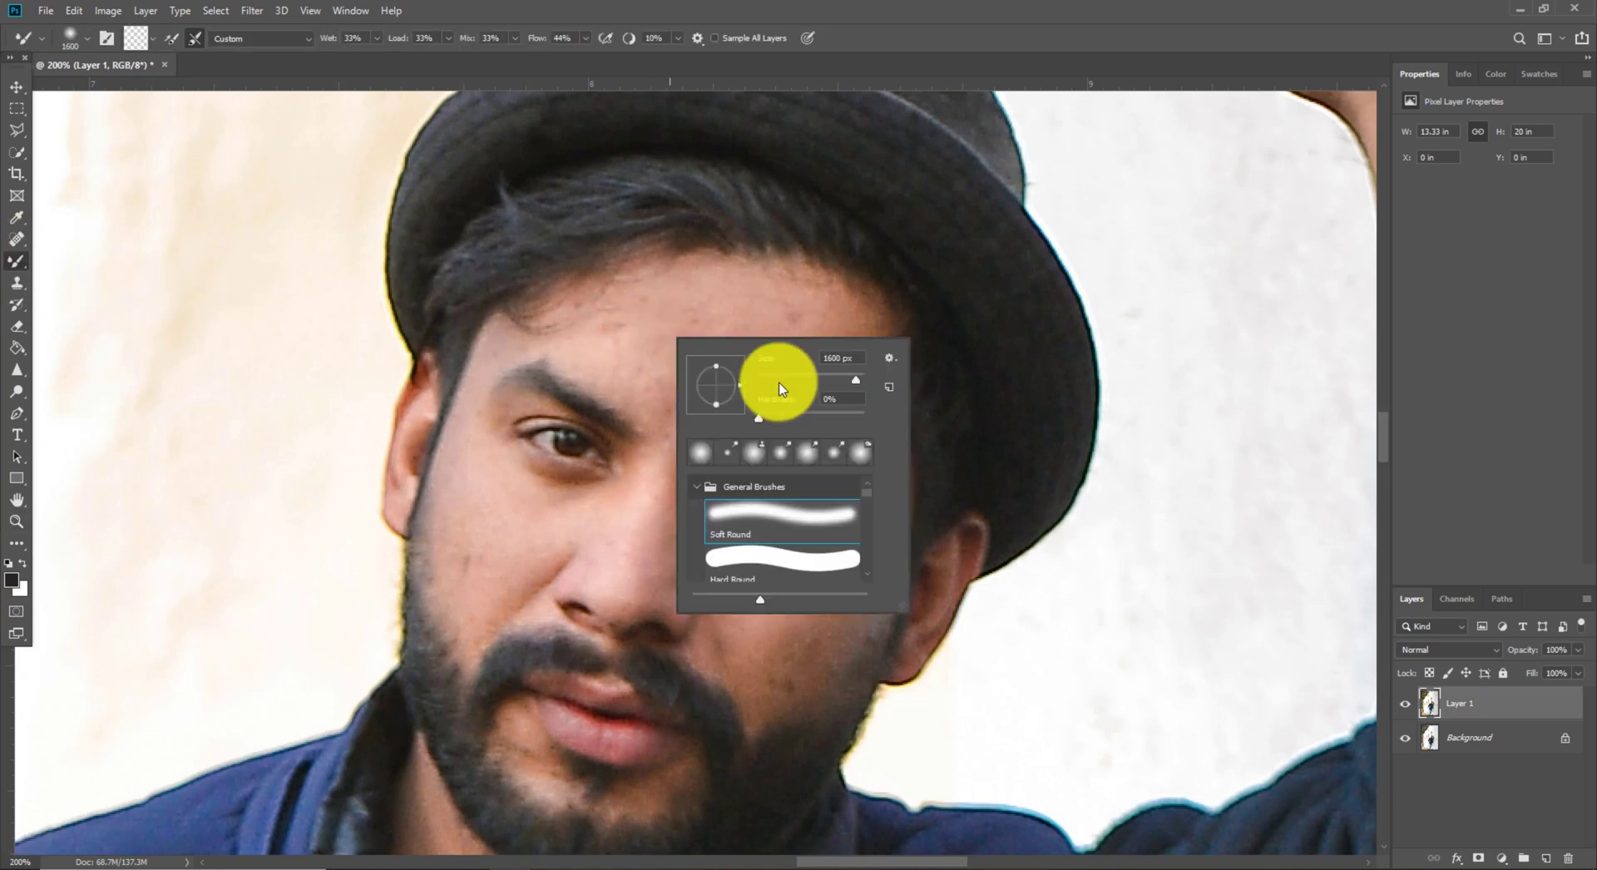
pyautogui.click(792, 374)
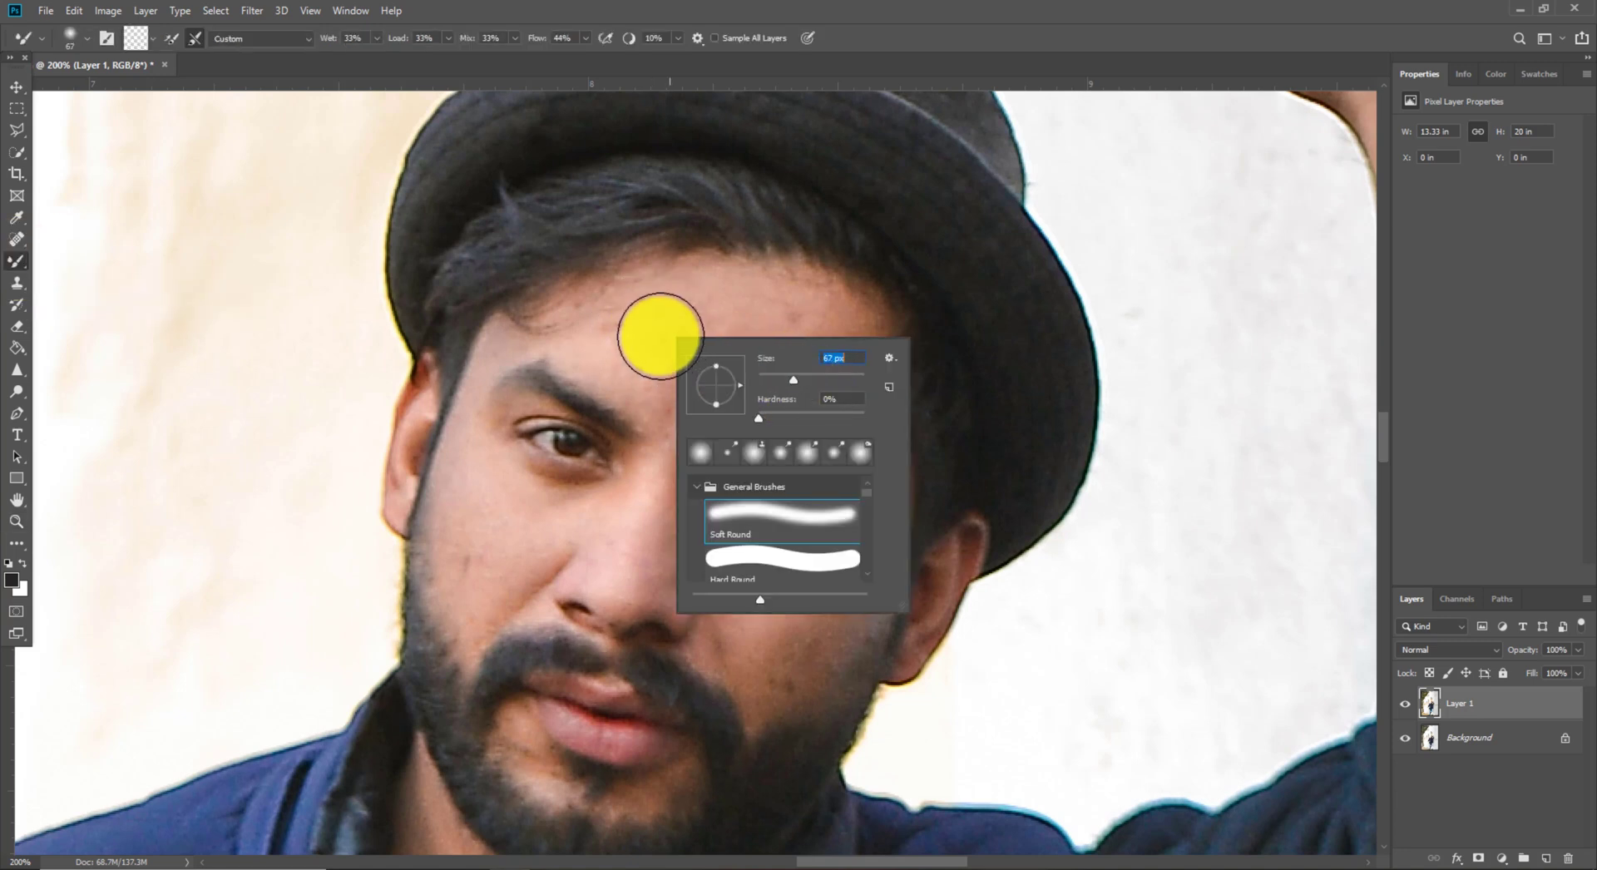
pyautogui.press('Return')
pyautogui.click(17, 521)
pyautogui.moveTo(837, 410); pyautogui.dragTo(741, 427)
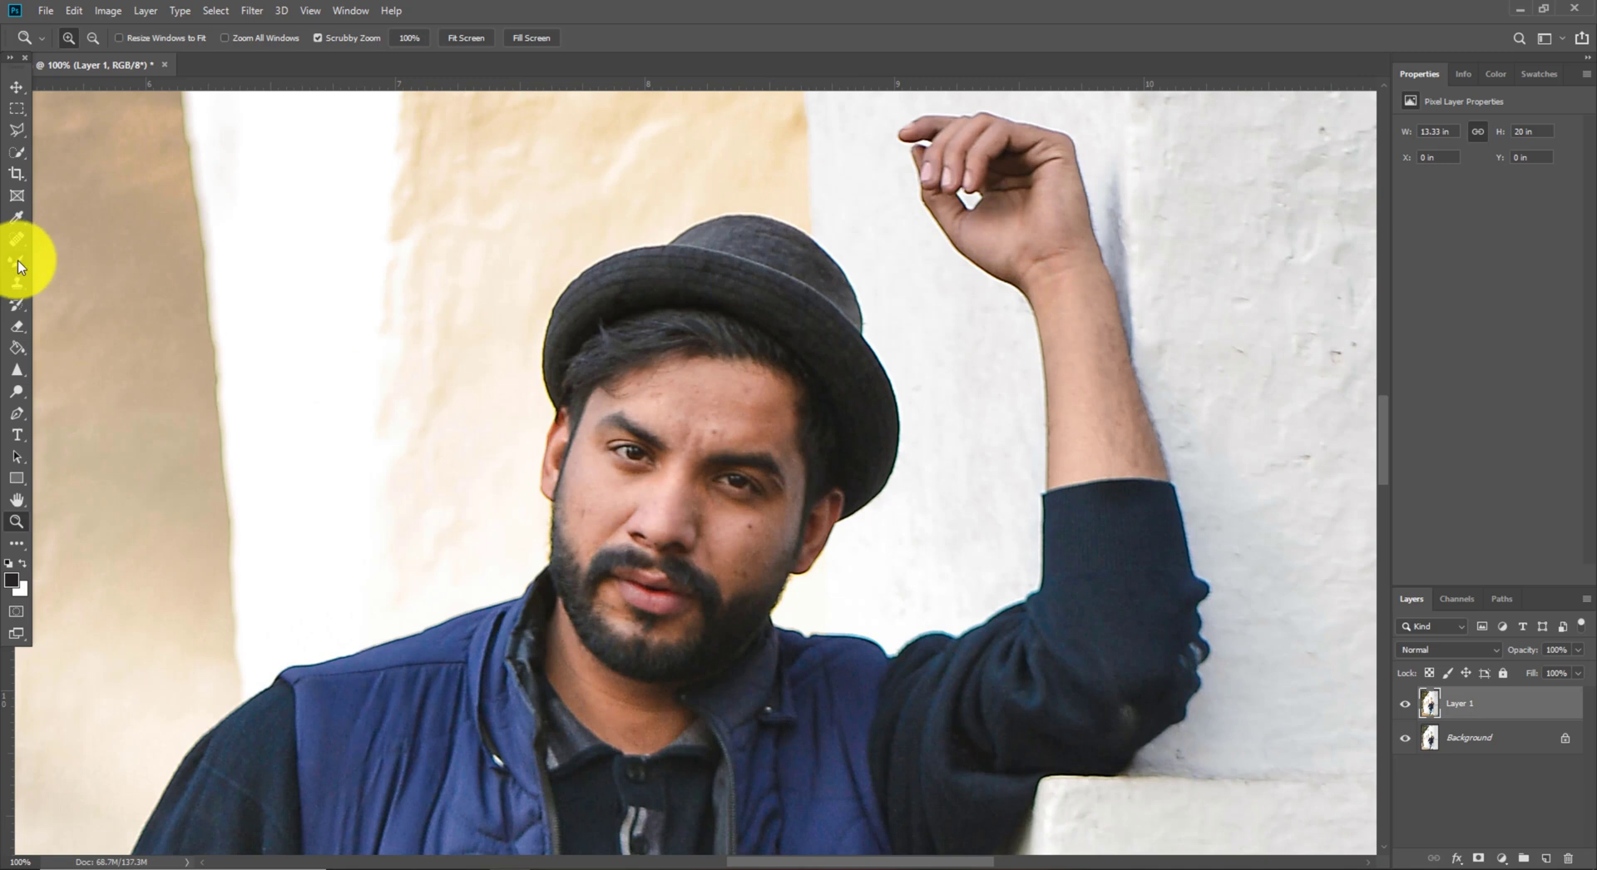
pyautogui.click(18, 263)
pyautogui.press(']')
pyautogui.moveTo(684, 415)
pyautogui.mouseDown()
pyautogui.moveTo(725, 432)
pyautogui.moveTo(757, 414)
pyautogui.moveTo(695, 414)
pyautogui.moveTo(776, 388)
pyautogui.moveTo(718, 424)
pyautogui.moveTo(748, 430)
pyautogui.moveTo(716, 384)
pyautogui.moveTo(749, 387)
pyautogui.moveTo(710, 376)
pyautogui.moveTo(652, 398)
pyautogui.moveTo(721, 430)
pyautogui.moveTo(651, 406)
pyautogui.moveTo(697, 432)
pyautogui.moveTo(760, 426)
pyautogui.moveTo(747, 432)
pyautogui.moveTo(776, 401)
pyautogui.moveTo(769, 438)
pyautogui.moveTo(658, 413)
pyautogui.moveTo(650, 398)
pyautogui.moveTo(686, 373)
pyautogui.moveTo(591, 418)
pyautogui.moveTo(660, 395)
pyautogui.moveTo(630, 398)
pyautogui.moveTo(655, 421)
pyautogui.moveTo(713, 425)
pyautogui.moveTo(682, 452)
pyautogui.mouseUp()
pyautogui.press('[')
pyautogui.press('[')
pyautogui.press(']')
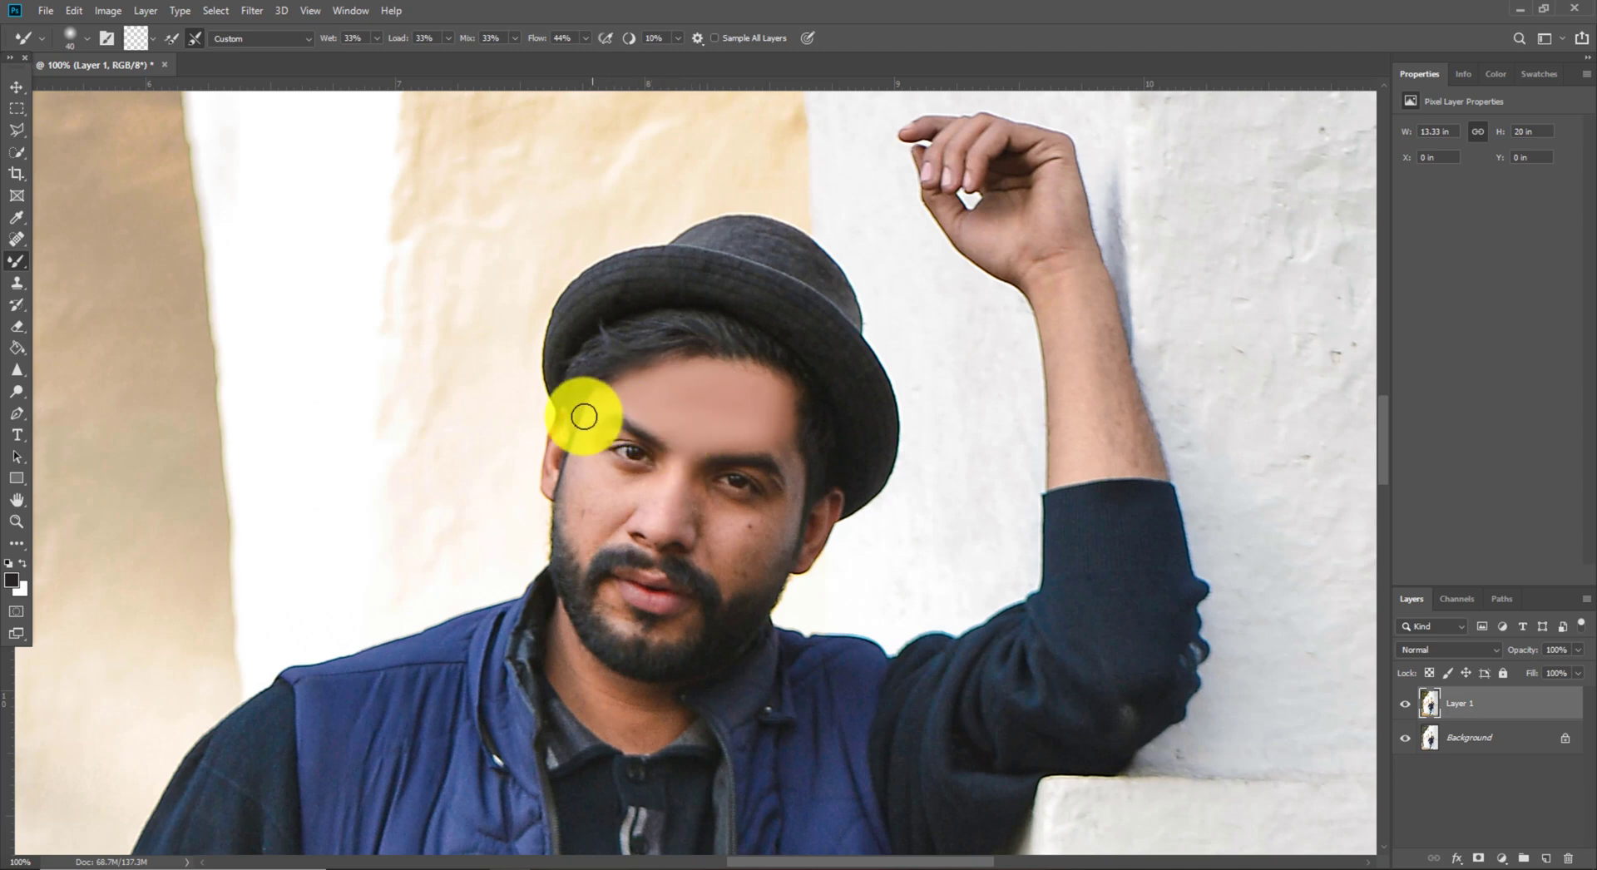
# - Smooth the cheek skin and the area between the eyebrows with the Mixer Brush, adapting the brush size to each area
pyautogui.press(']')
pyautogui.scroll(-1, 586, 462)
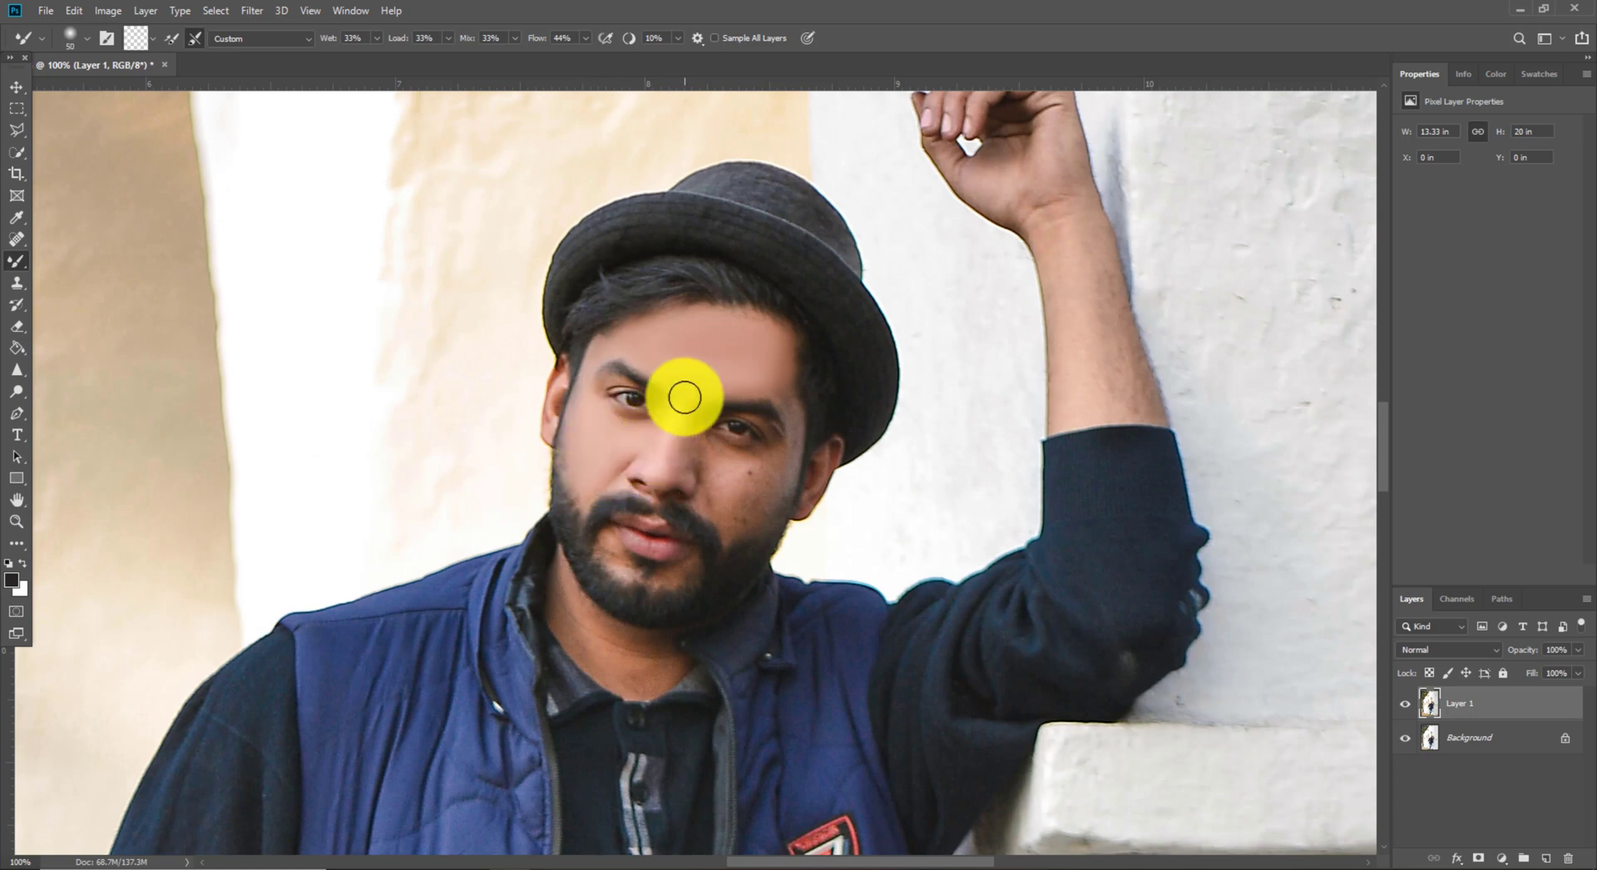
pyautogui.press(']')
pyautogui.moveTo(617, 453)
pyautogui.mouseDown()
pyautogui.moveTo(584, 496)
pyautogui.moveTo(585, 370)
pyautogui.mouseUp()
pyautogui.press('[')
pyautogui.press(']')
pyautogui.press(']')
pyautogui.scroll(-1, 725, 433)
pyautogui.press('[')
pyautogui.moveTo(694, 383); pyautogui.dragTo(683, 408)
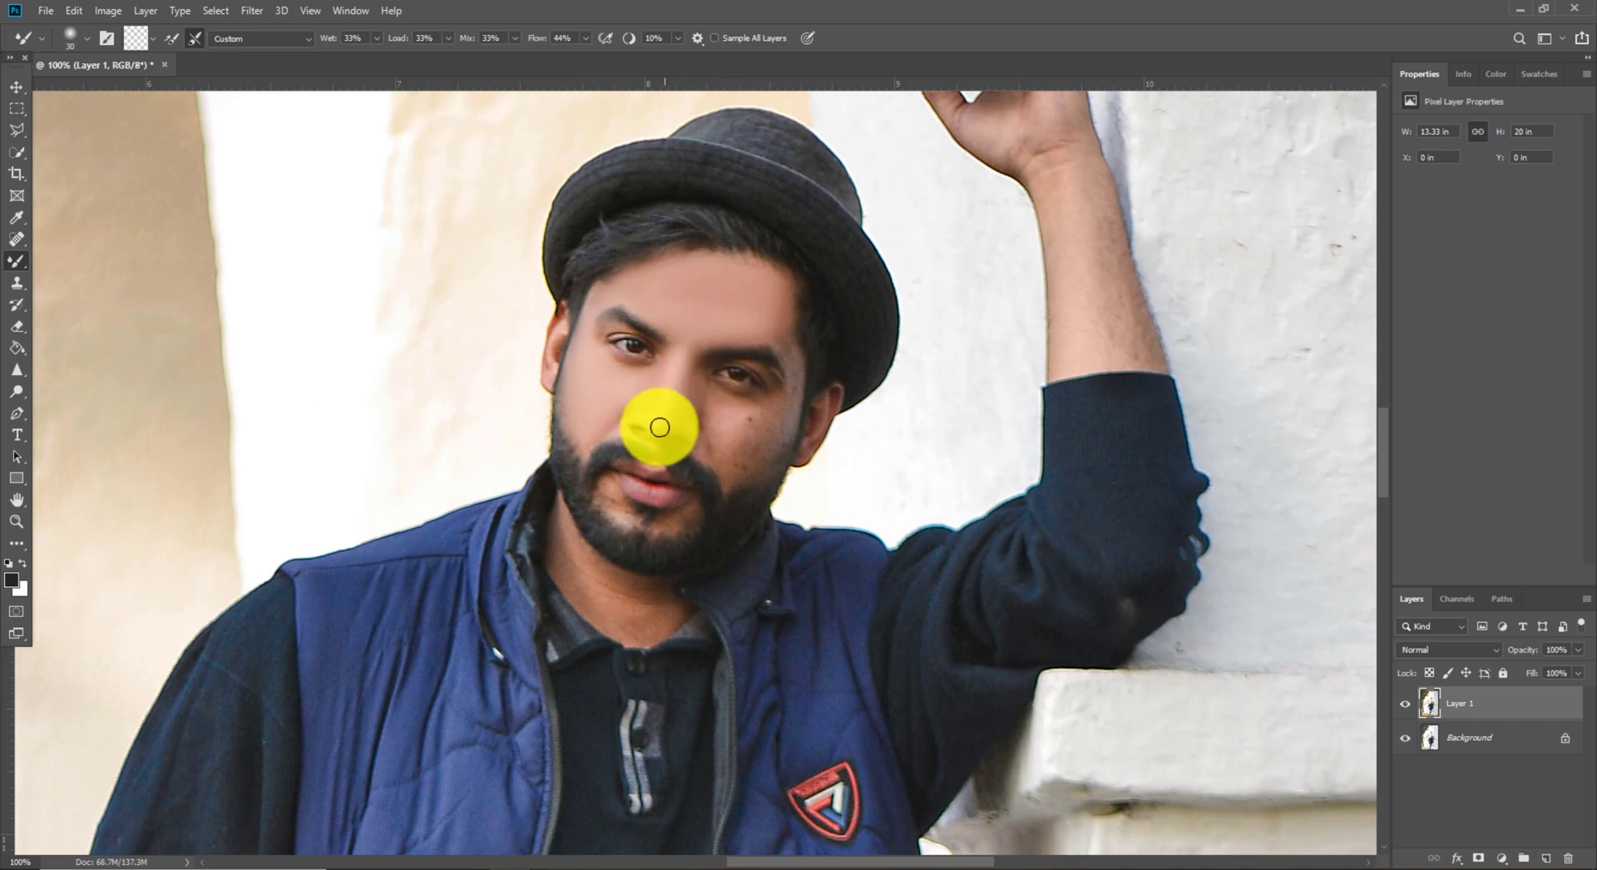
# - Blend away the marks on the nose and the cheek nearest the raised arm with the Mixer Brush
pyautogui.moveTo(669, 413)
pyautogui.mouseDown()
pyautogui.moveTo(718, 403)
pyautogui.moveTo(731, 430)
pyautogui.moveTo(719, 400)
pyautogui.moveTo(760, 423)
pyautogui.moveTo(737, 416)
pyautogui.moveTo(770, 407)
pyautogui.moveTo(731, 465)
pyautogui.moveTo(784, 416)
pyautogui.moveTo(733, 469)
pyautogui.moveTo(795, 398)
pyautogui.moveTo(791, 418)
pyautogui.moveTo(776, 296)
pyautogui.moveTo(759, 298)
pyautogui.moveTo(776, 286)
pyautogui.moveTo(737, 261)
pyautogui.moveTo(782, 284)
pyautogui.moveTo(734, 266)
pyautogui.moveTo(776, 289)
pyautogui.moveTo(733, 370)
pyautogui.moveTo(726, 462)
pyautogui.moveTo(706, 399)
pyautogui.moveTo(716, 449)
pyautogui.moveTo(703, 428)
pyautogui.moveTo(626, 492)
pyautogui.moveTo(608, 482)
pyautogui.moveTo(610, 511)
pyautogui.moveTo(630, 519)
pyautogui.moveTo(609, 485)
pyautogui.moveTo(618, 508)
pyautogui.moveTo(693, 521)
pyautogui.moveTo(648, 528)
pyautogui.moveTo(689, 530)
pyautogui.moveTo(692, 513)
pyautogui.moveTo(633, 519)
pyautogui.mouseUp()
pyautogui.press(']')
pyautogui.press(']')
pyautogui.press('[')
pyautogui.press('[')
pyautogui.press(']')
pyautogui.press('[')
pyautogui.press('[')
pyautogui.press('[')
# - Smooth the skin of the raised hand and forearm with a larger Mixer Brush
pyautogui.rightClick(1022, 324)
pyautogui.scroll(3, 1059, 311)
pyautogui.scroll(1, 1059, 310)
pyautogui.click(1055, 267)
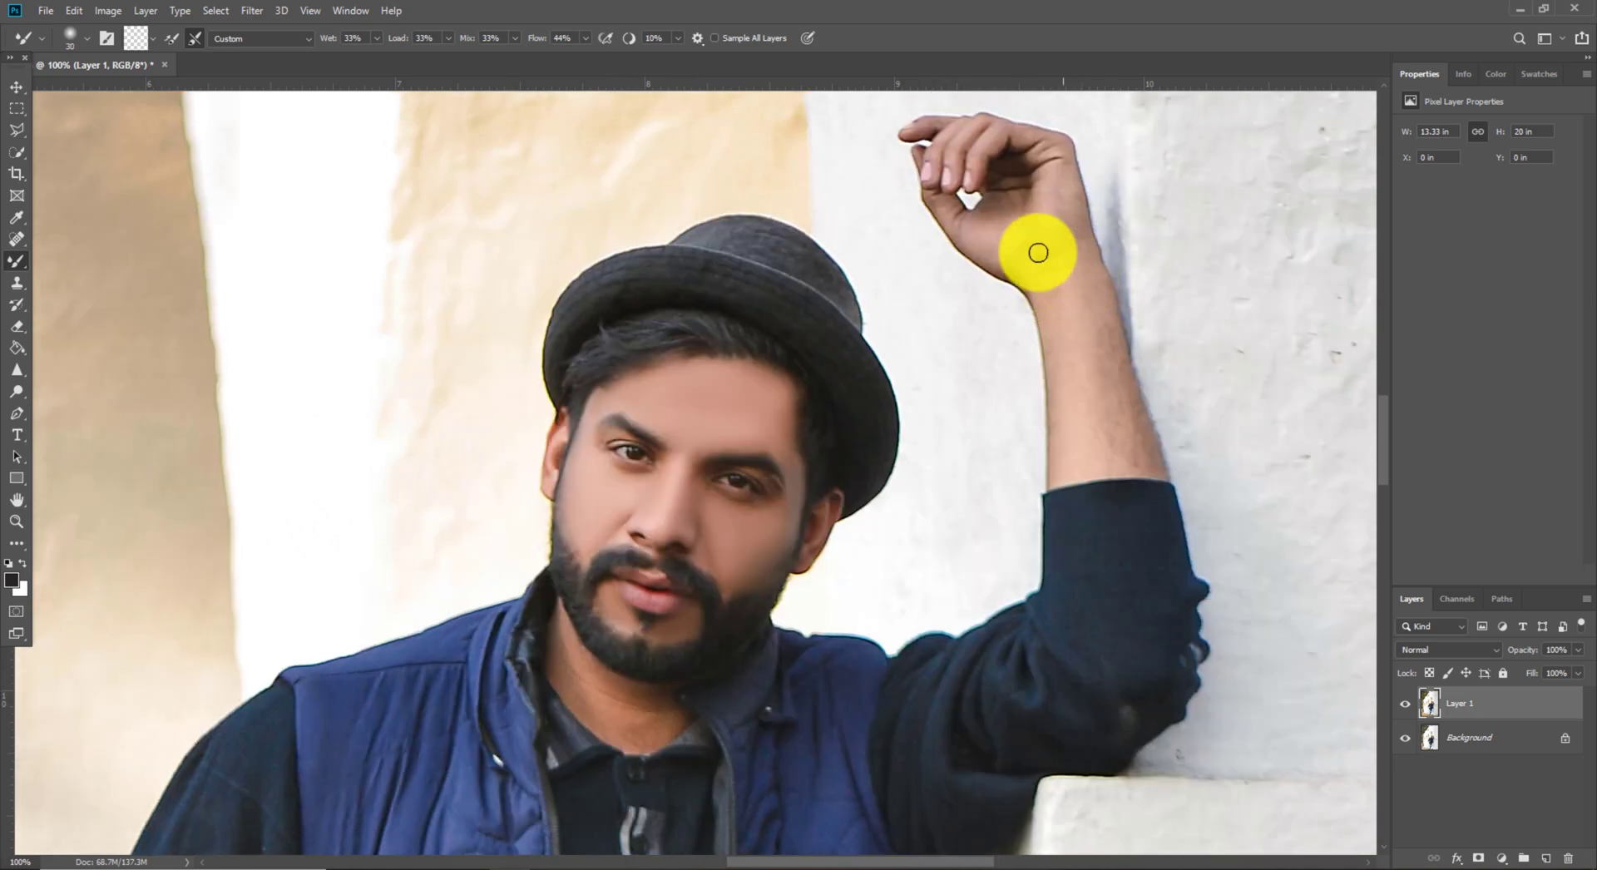
pyautogui.press(']')
pyautogui.press(']')
pyautogui.press(']')
pyautogui.press(']')
pyautogui.moveTo(1062, 306); pyautogui.dragTo(1080, 409)
pyautogui.moveTo(1066, 256)
pyautogui.mouseDown()
pyautogui.moveTo(1104, 445)
pyautogui.moveTo(1076, 450)
pyautogui.moveTo(1074, 397)
pyautogui.moveTo(1109, 407)
pyautogui.mouseUp()
# - Smooth the skin of the neck below the beard with the Mixer Brush at about 45 to 60 px
pyautogui.press('[')
pyautogui.scroll(-3, 941, 275)
pyautogui.press('[')
pyautogui.press('[')
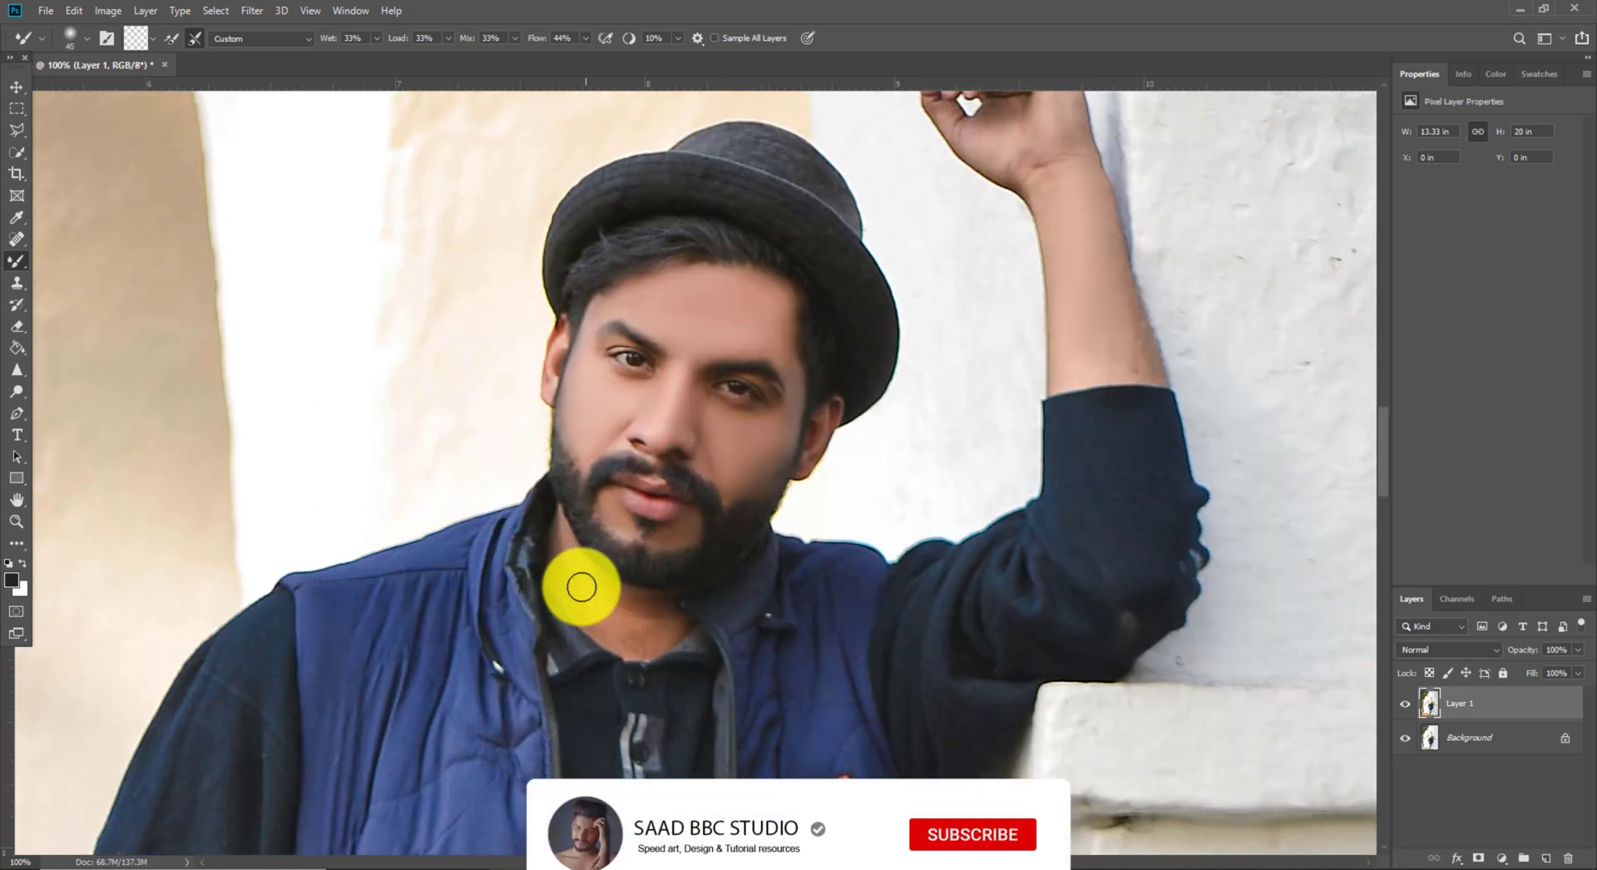
pyautogui.press(']')
pyautogui.press(']')
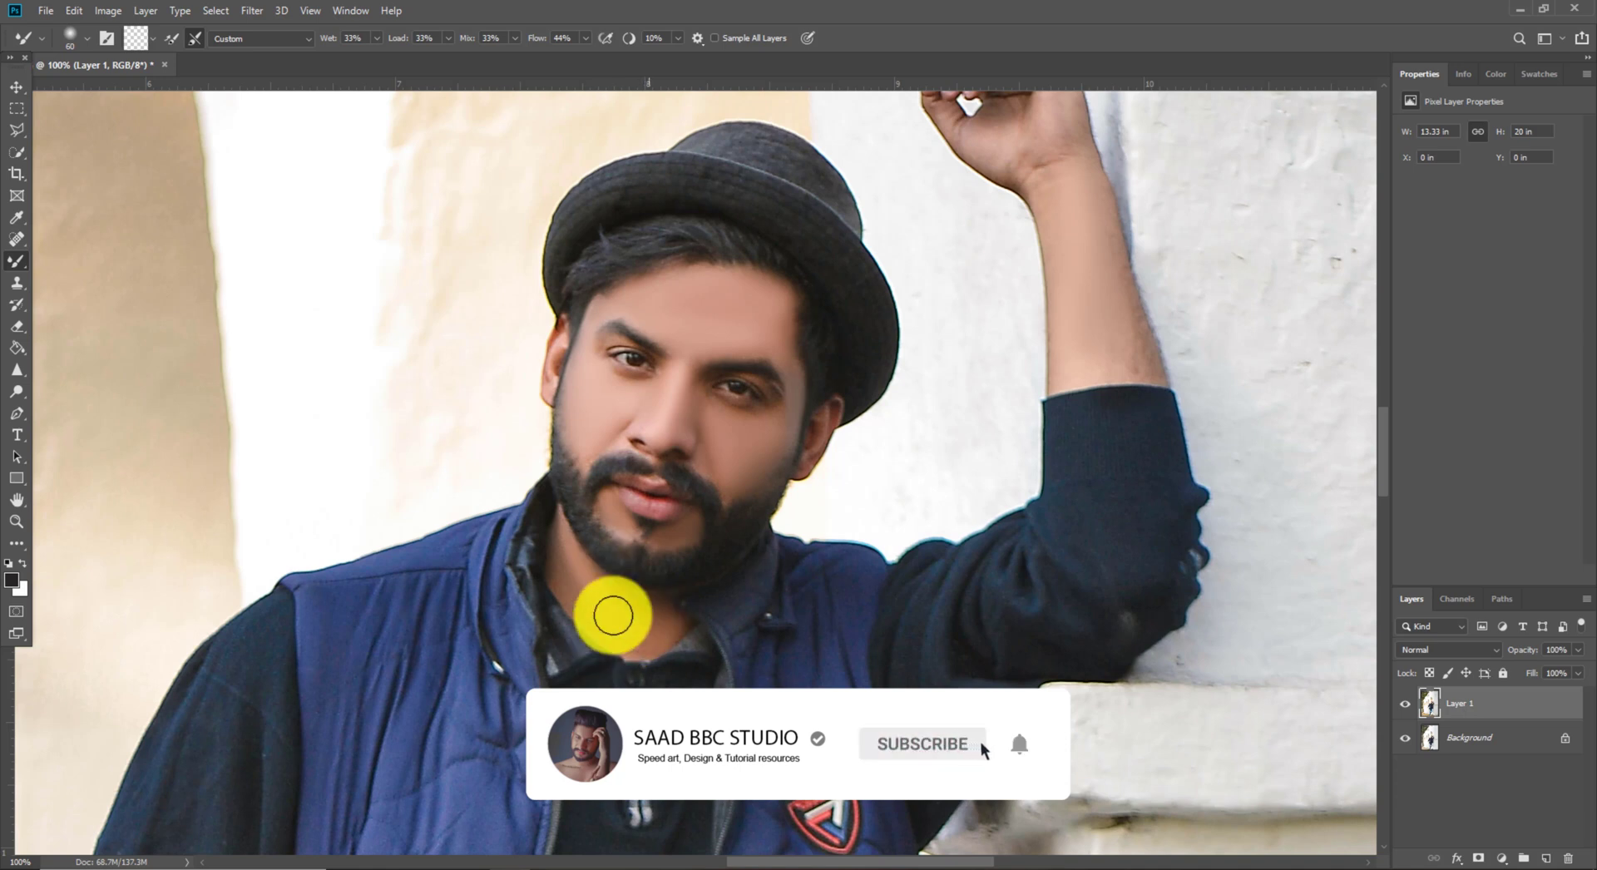
pyautogui.moveTo(577, 555)
pyautogui.mouseDown()
pyautogui.moveTo(584, 610)
pyautogui.moveTo(563, 517)
pyautogui.mouseUp()
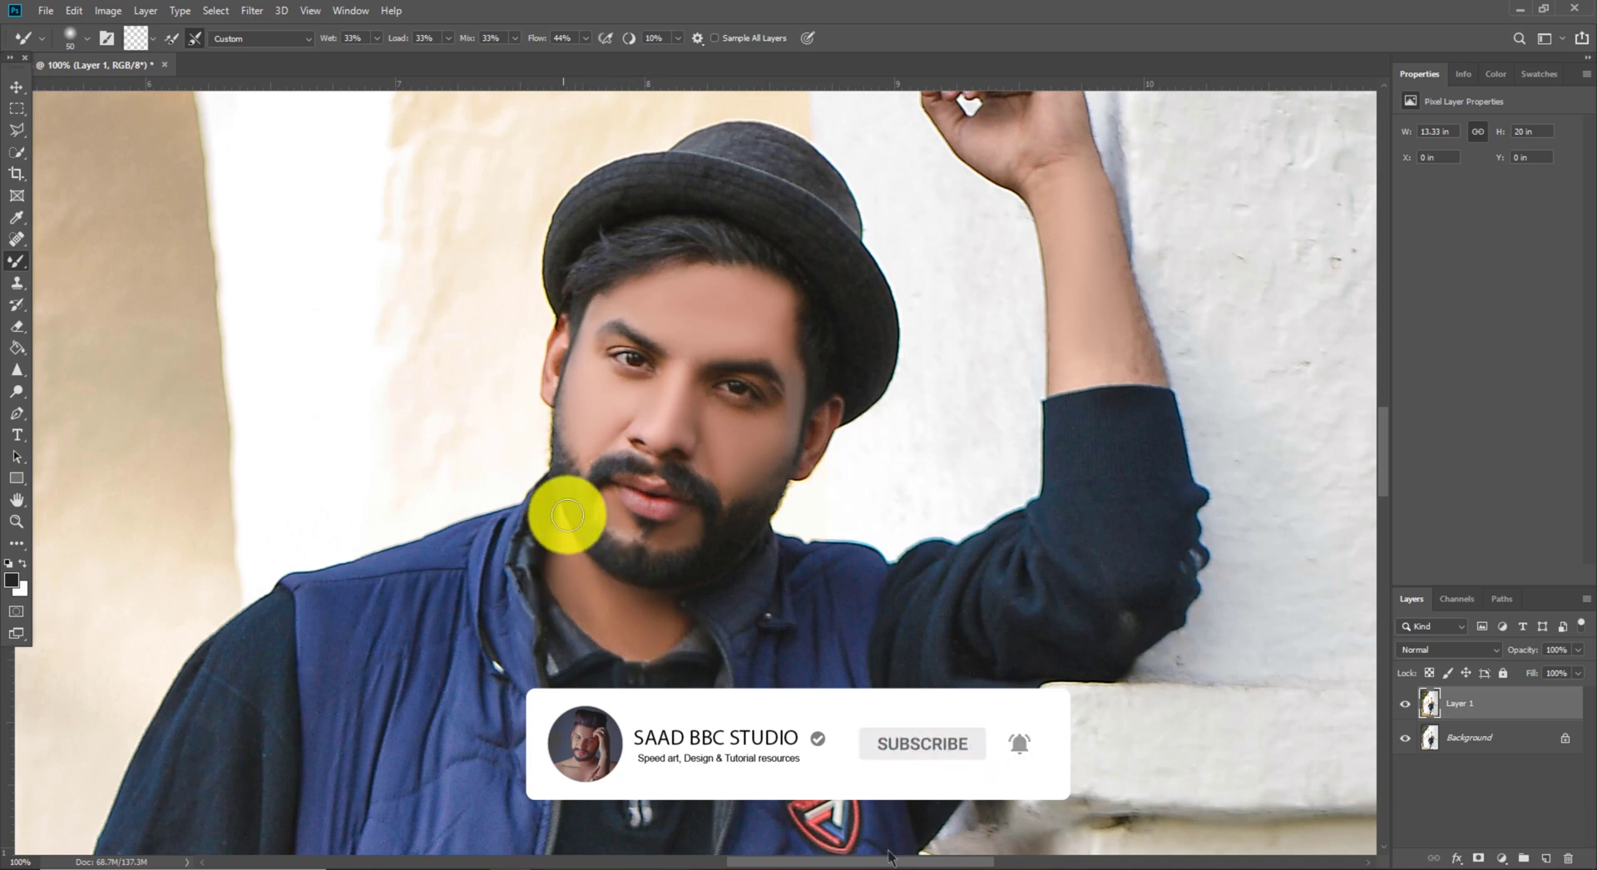
pyautogui.press('[')
pyautogui.press('[')
pyautogui.scroll(1, 605, 320)
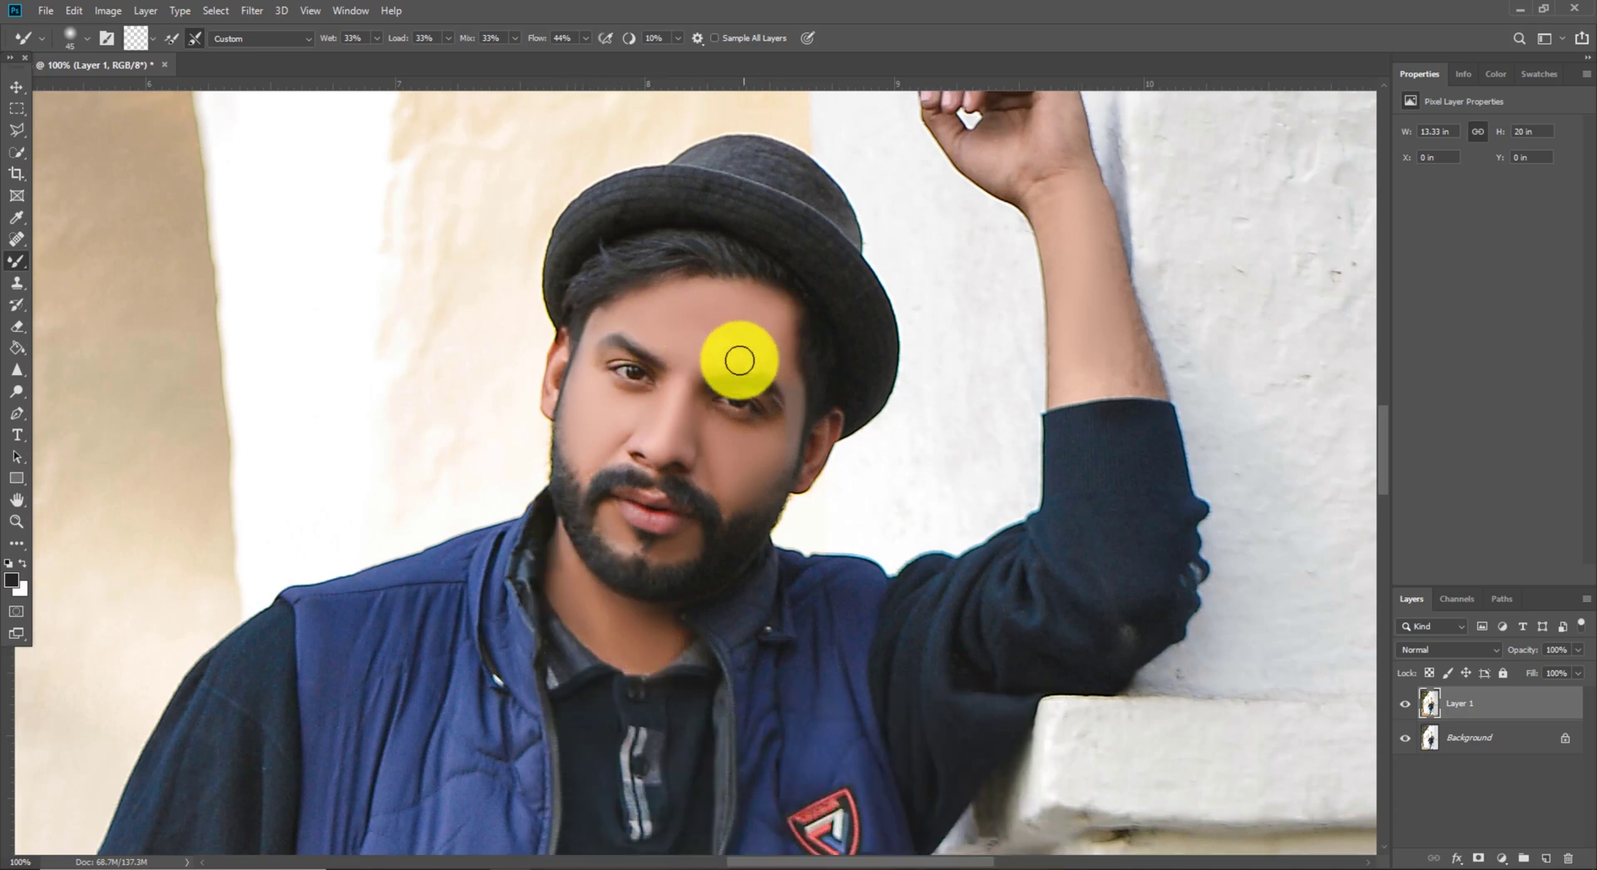
# - Remove the white litter from the grass beside the arches with the Content-Aware Spot Healing Brush at 90 px
pyautogui.click(21, 529)
pyautogui.rightClick(528, 449)
pyautogui.click(540, 456)
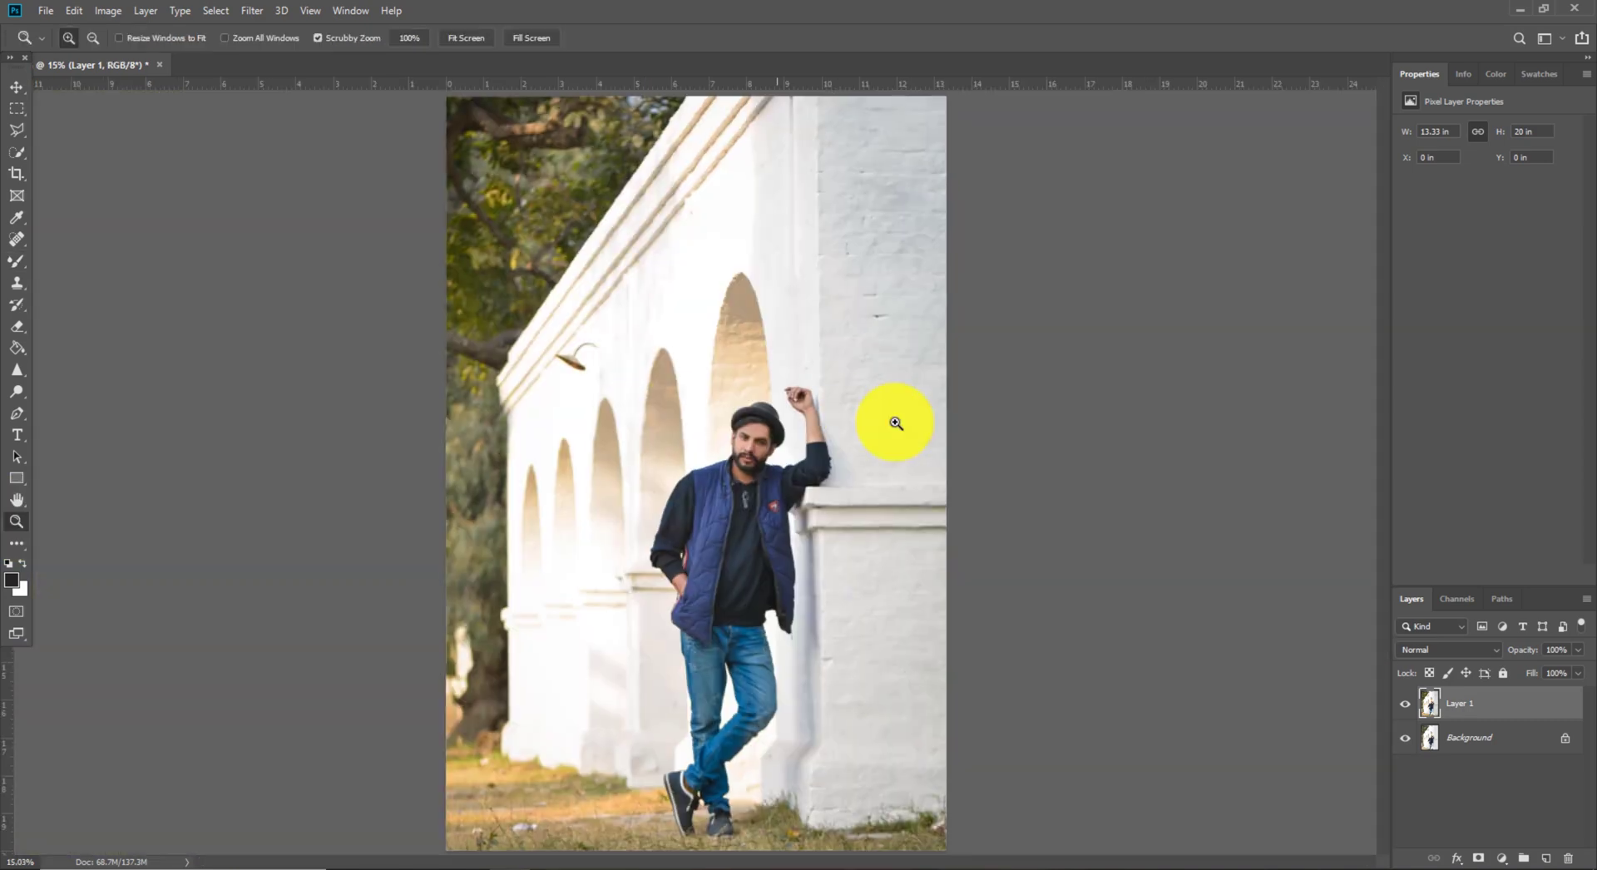
pyautogui.rightClick(758, 453)
pyautogui.click(770, 463)
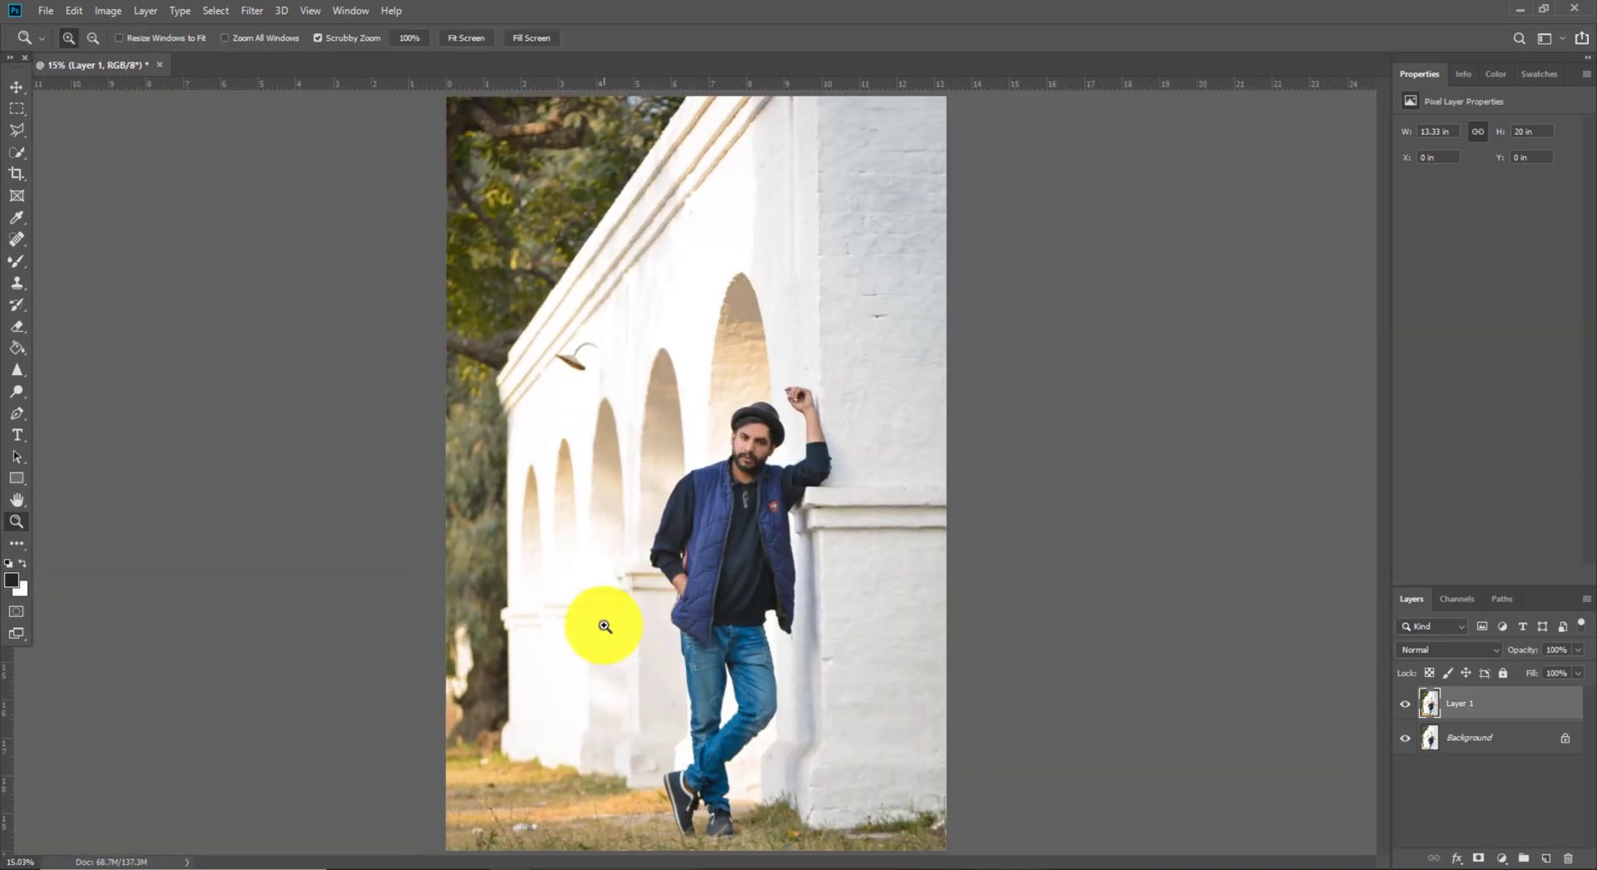
pyautogui.click(520, 811)
pyautogui.click(520, 800)
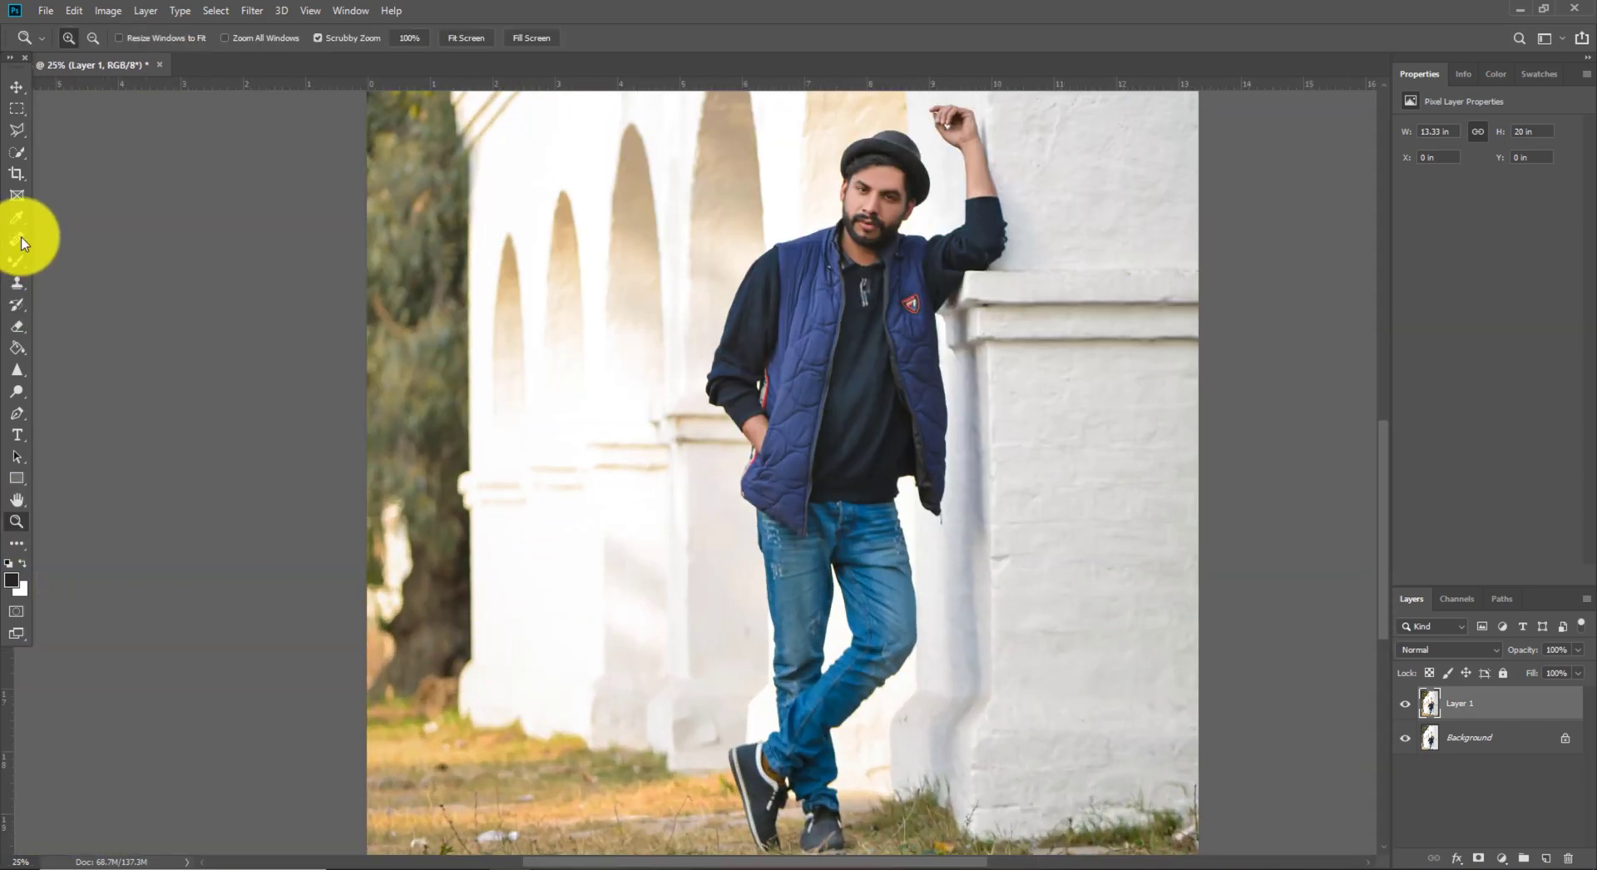
pyautogui.click(16, 238)
pyautogui.scroll(-2, 453, 666)
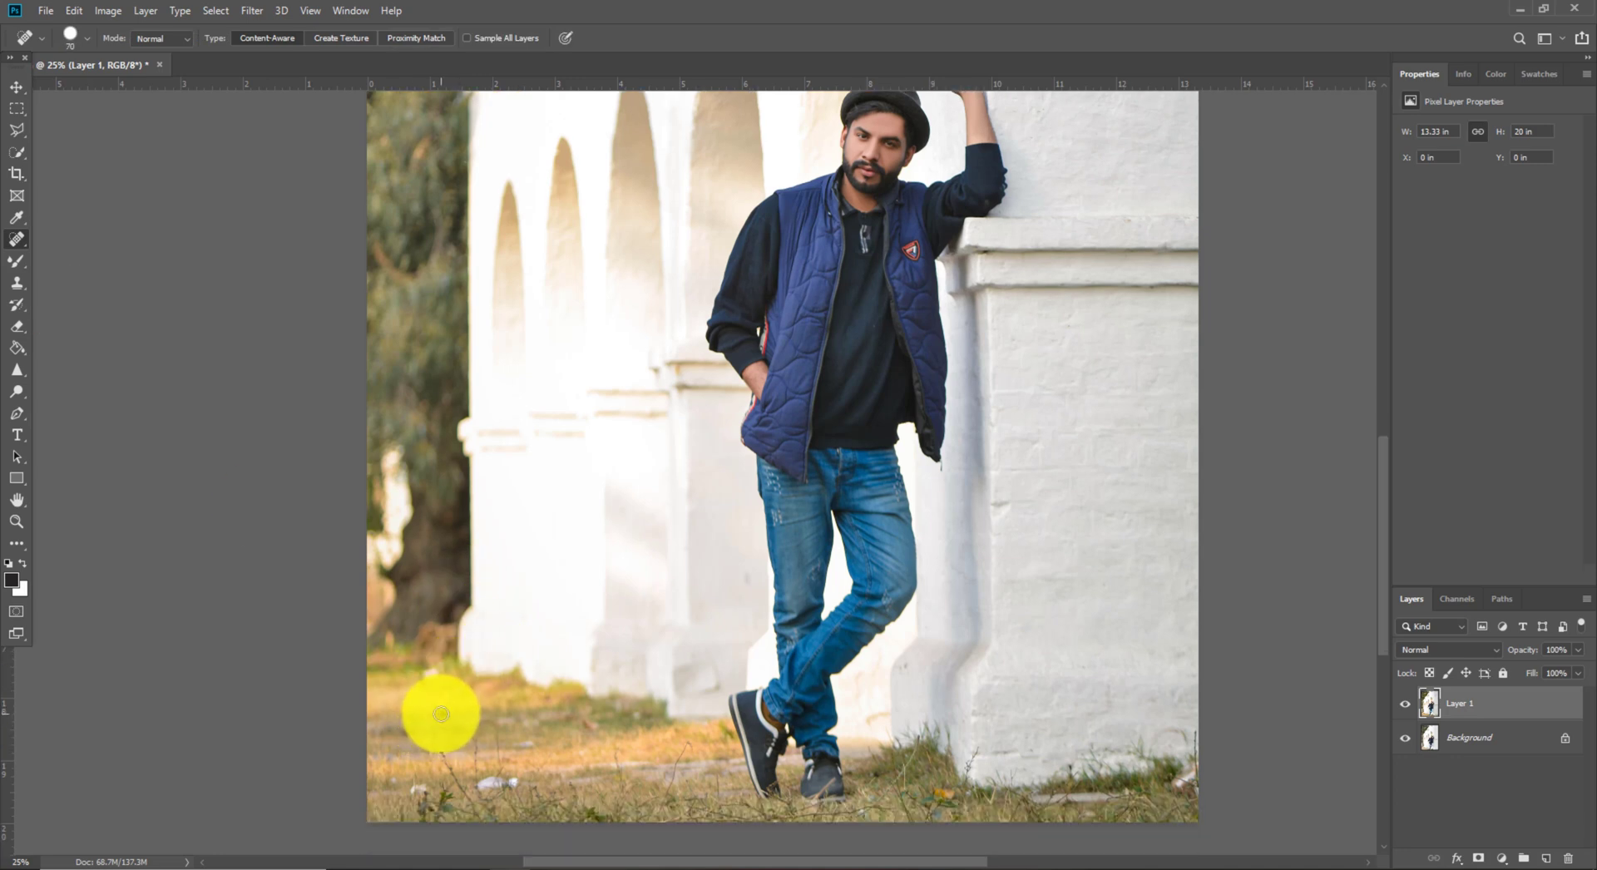
pyautogui.click(427, 666)
pyautogui.press(']')
pyautogui.moveTo(485, 780); pyautogui.dragTo(514, 781)
pyautogui.click(520, 744)
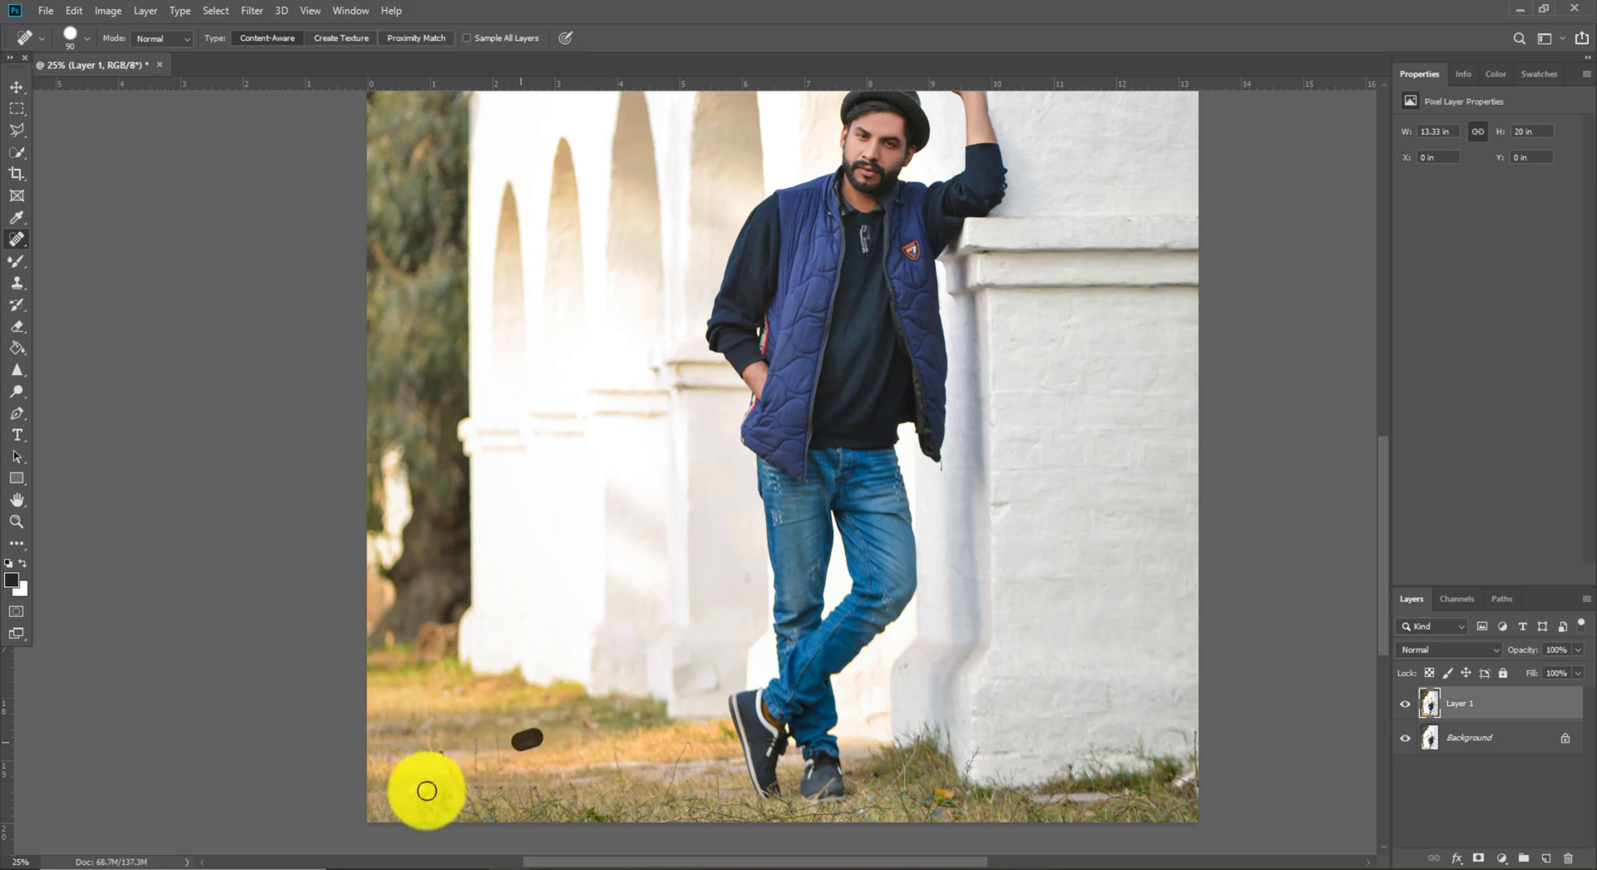
# - Heal the remaining distracting spots along the grass, from the photo's left edge to the debris beside the pillar base
pyautogui.click(387, 771)
pyautogui.click(588, 719)
pyautogui.click(643, 713)
pyautogui.click(943, 792)
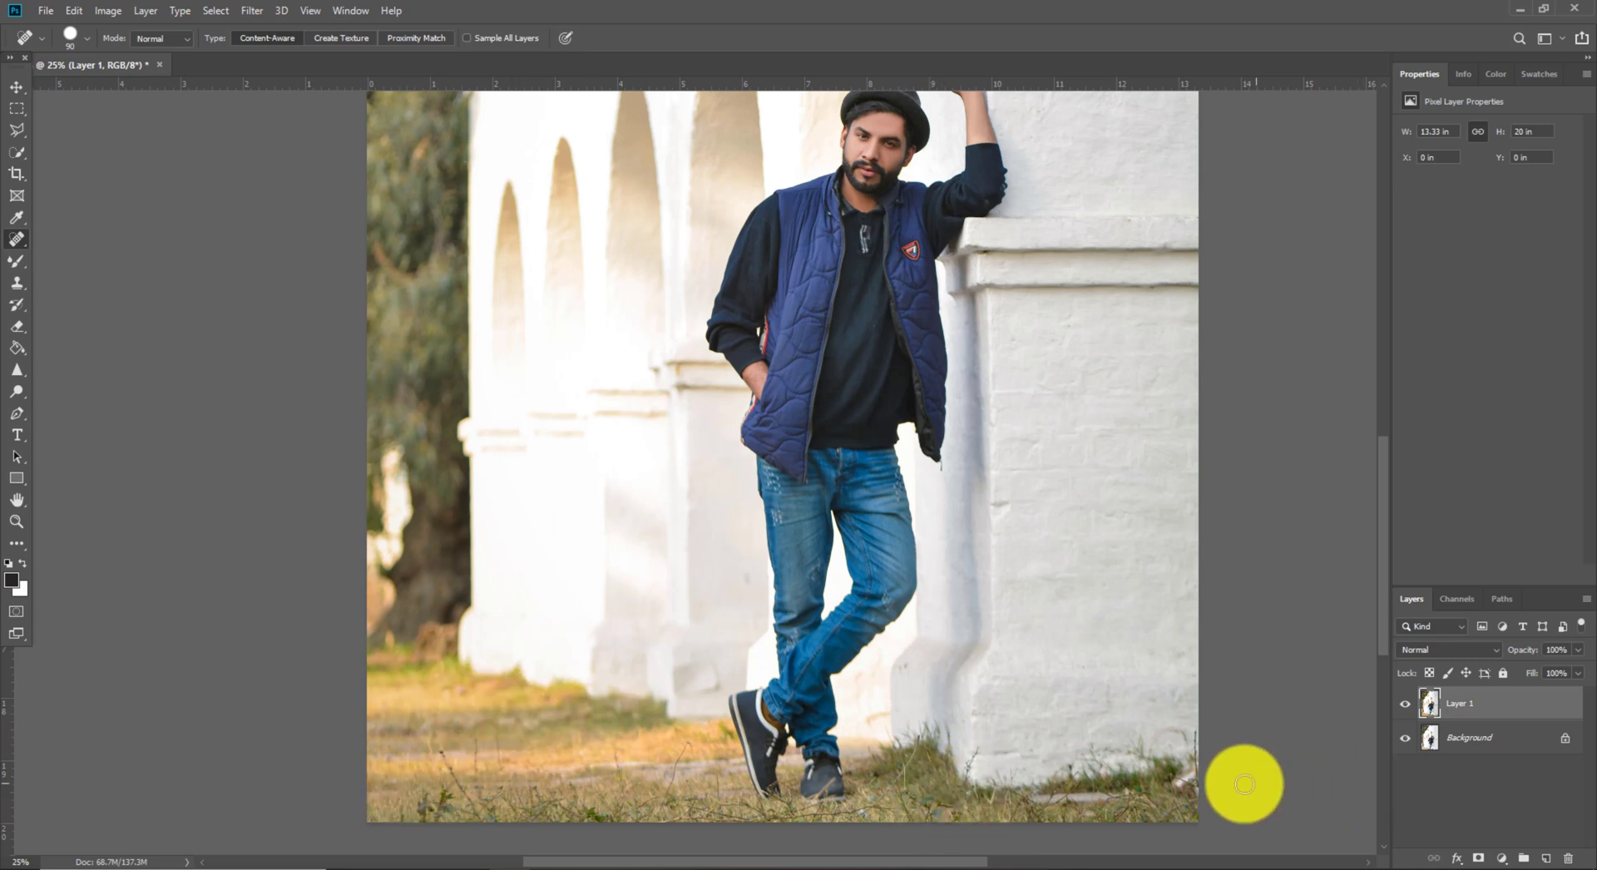
pyautogui.moveTo(1184, 782); pyautogui.dragTo(1194, 789)
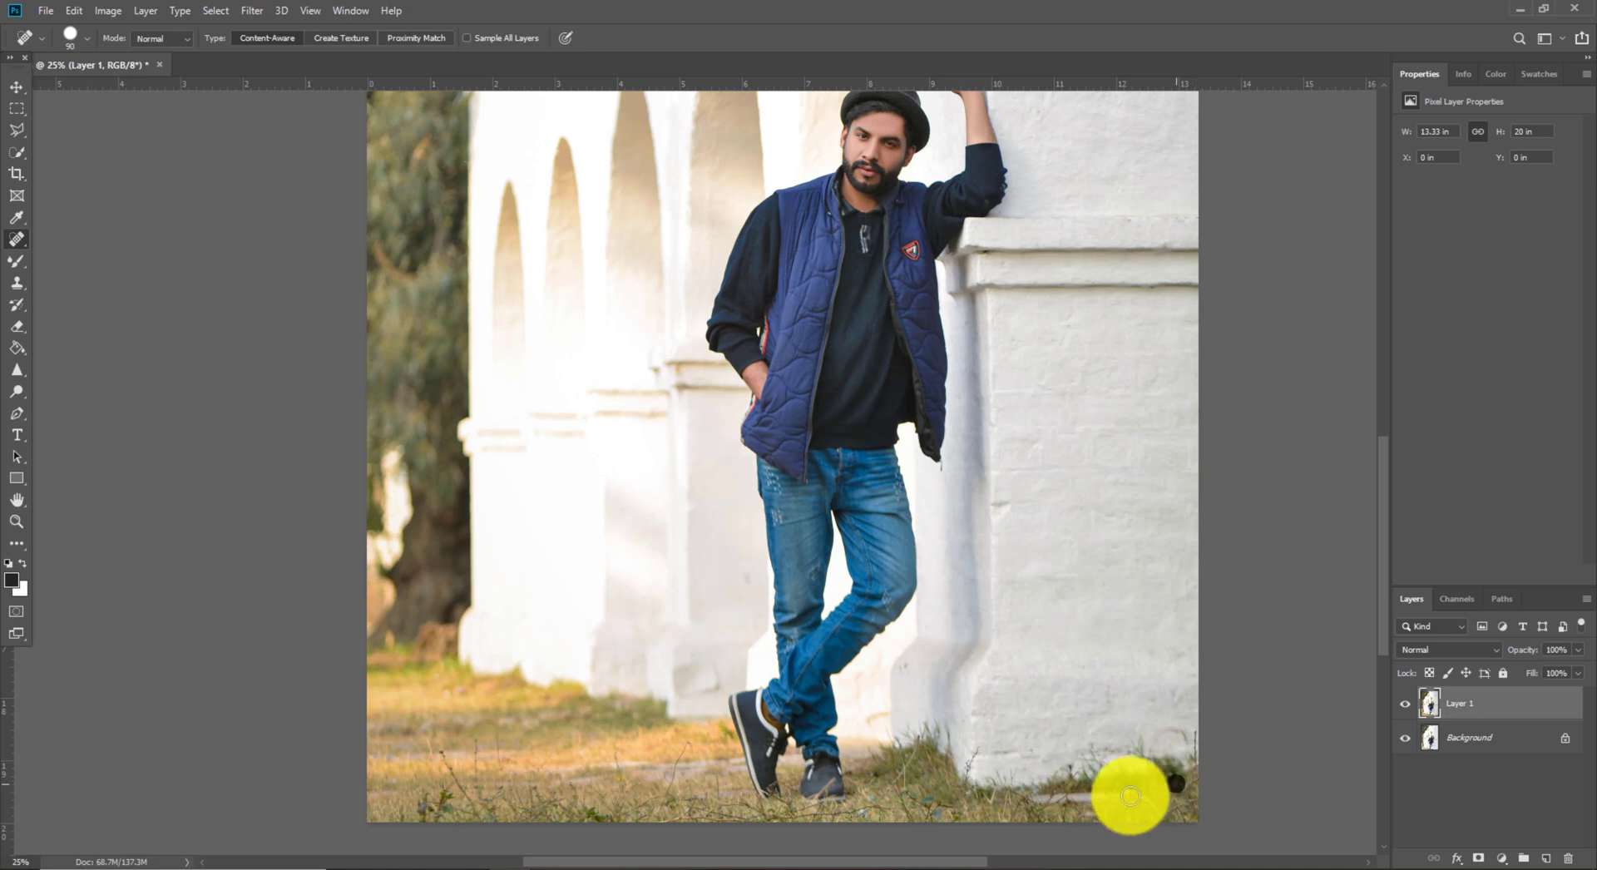
# - Compare the retouched Layer 1 with the Background at 25% and 33.3%, and fit the whole photo in view again
pyautogui.click(16, 522)
pyautogui.hotkey('ctrl', '0')
pyautogui.click(744, 436)
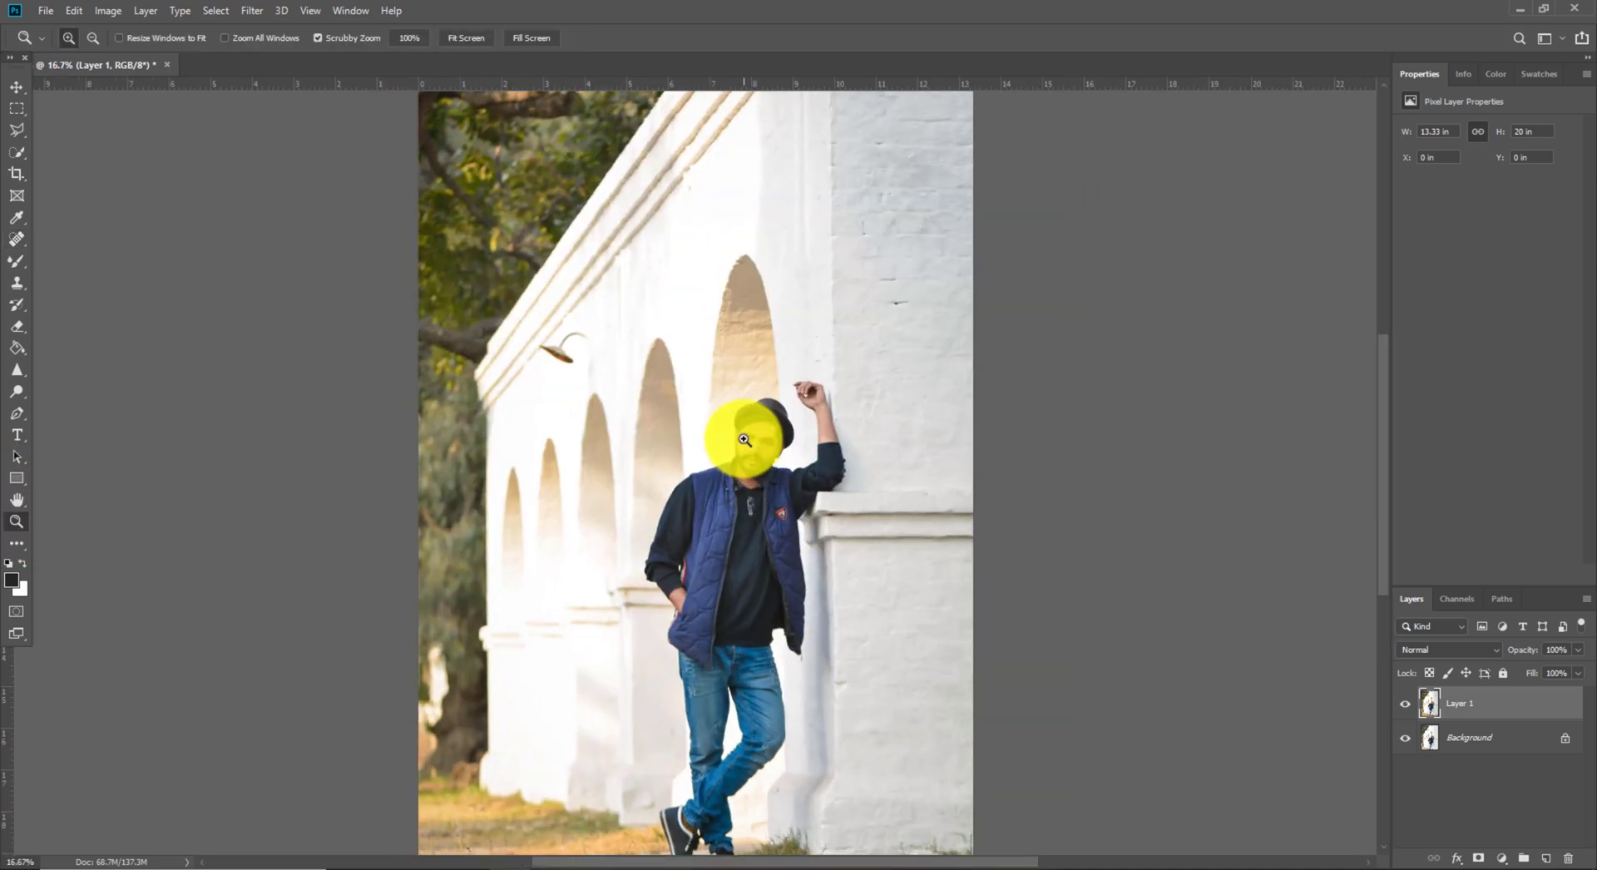
pyautogui.click(744, 436)
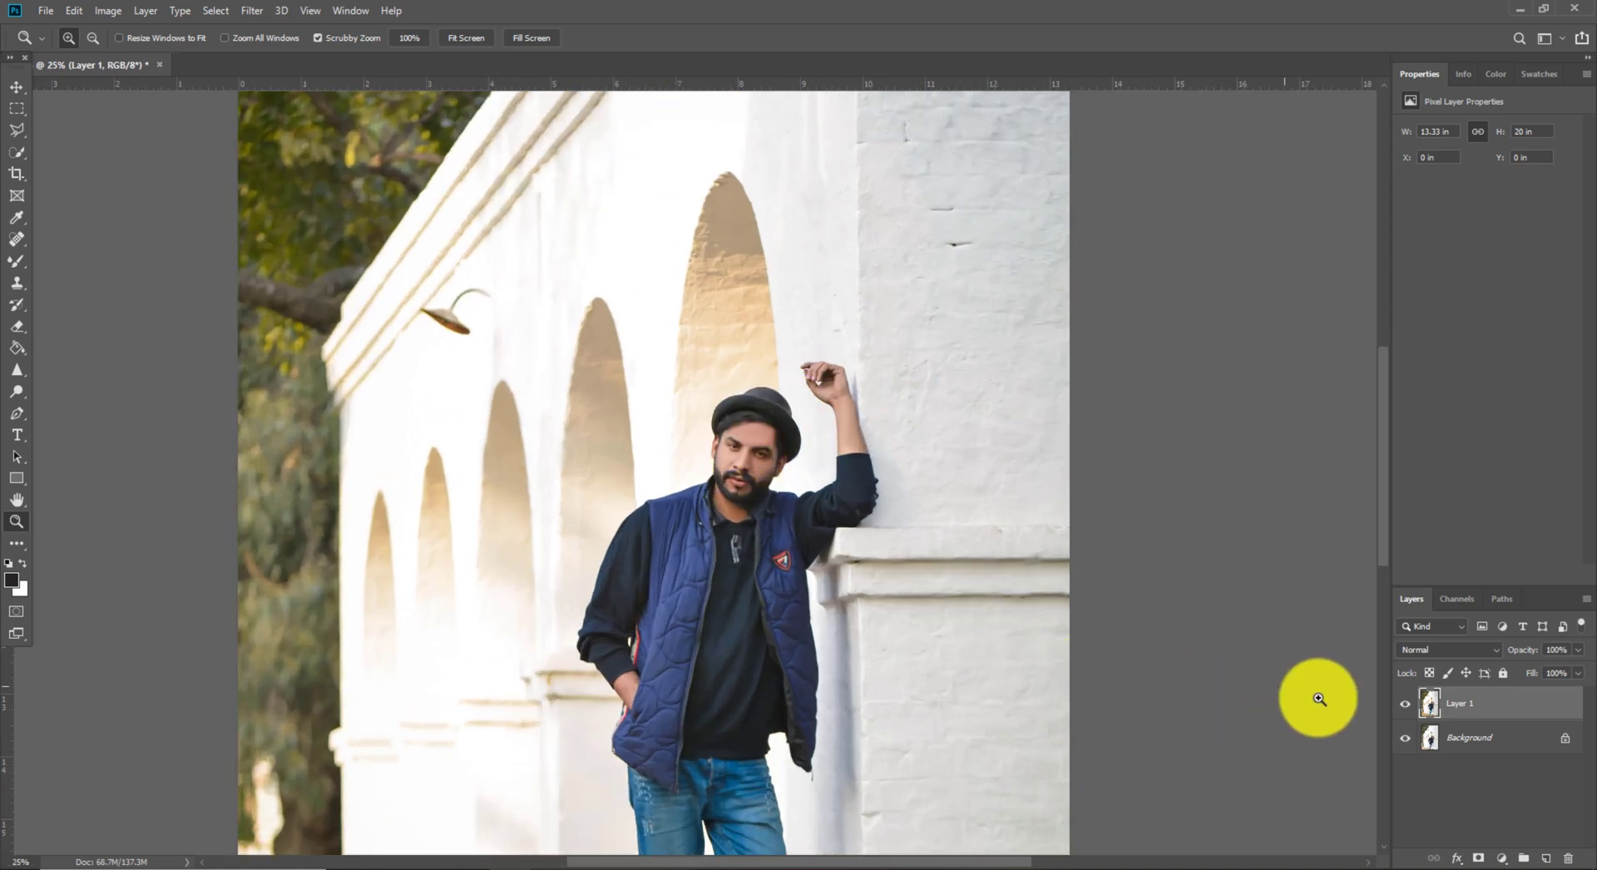
pyautogui.click(1410, 709)
pyautogui.click(1410, 709)
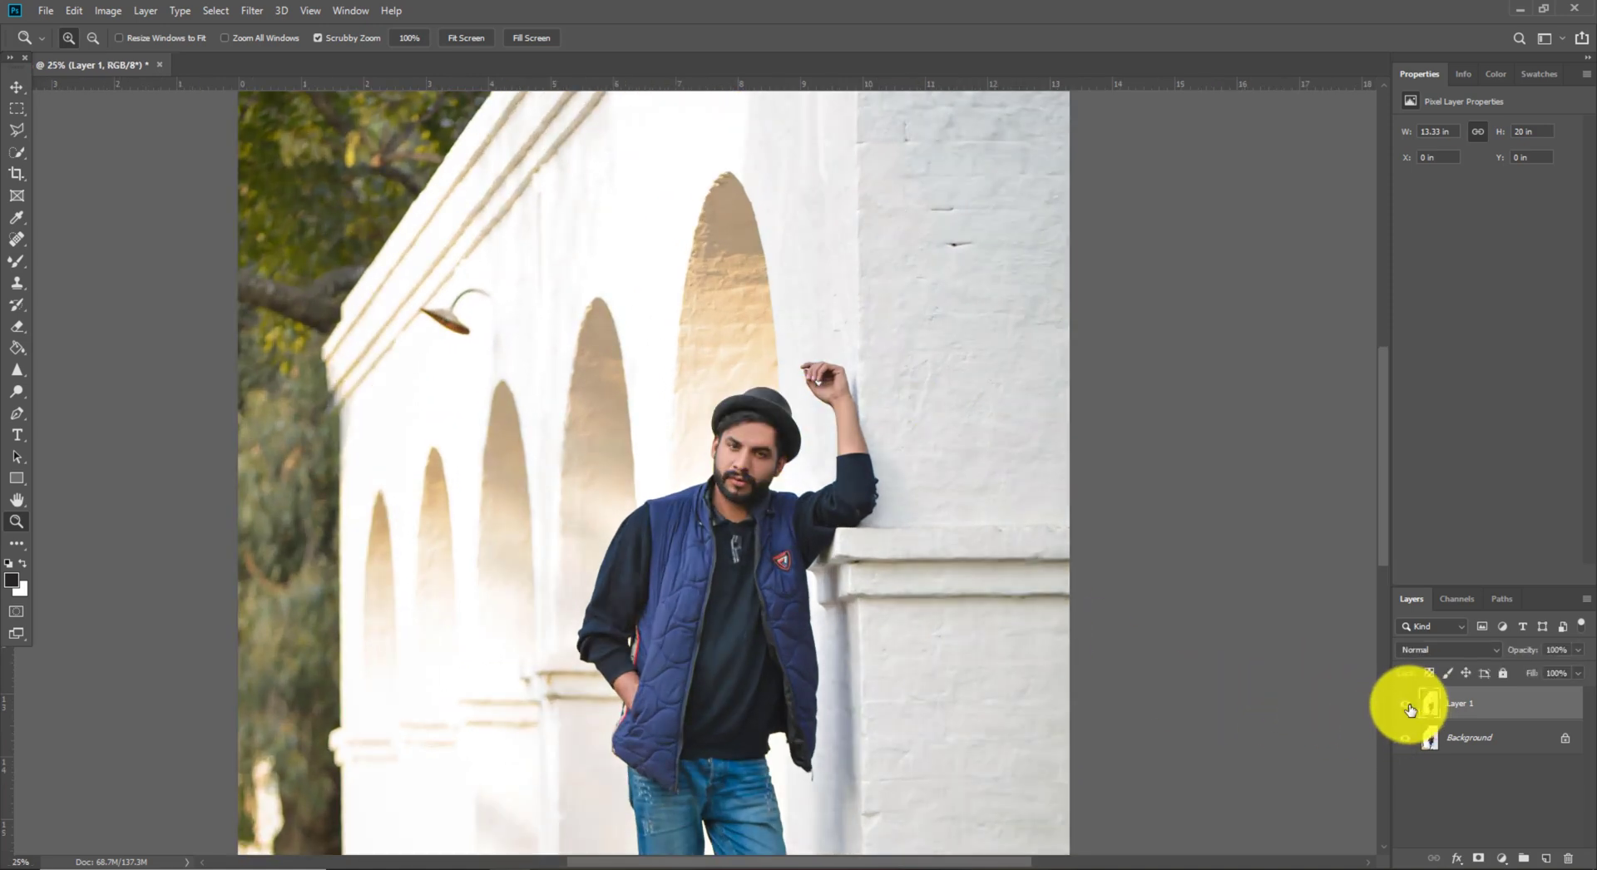
pyautogui.click(1410, 710)
pyautogui.click(1409, 709)
pyautogui.click(881, 449)
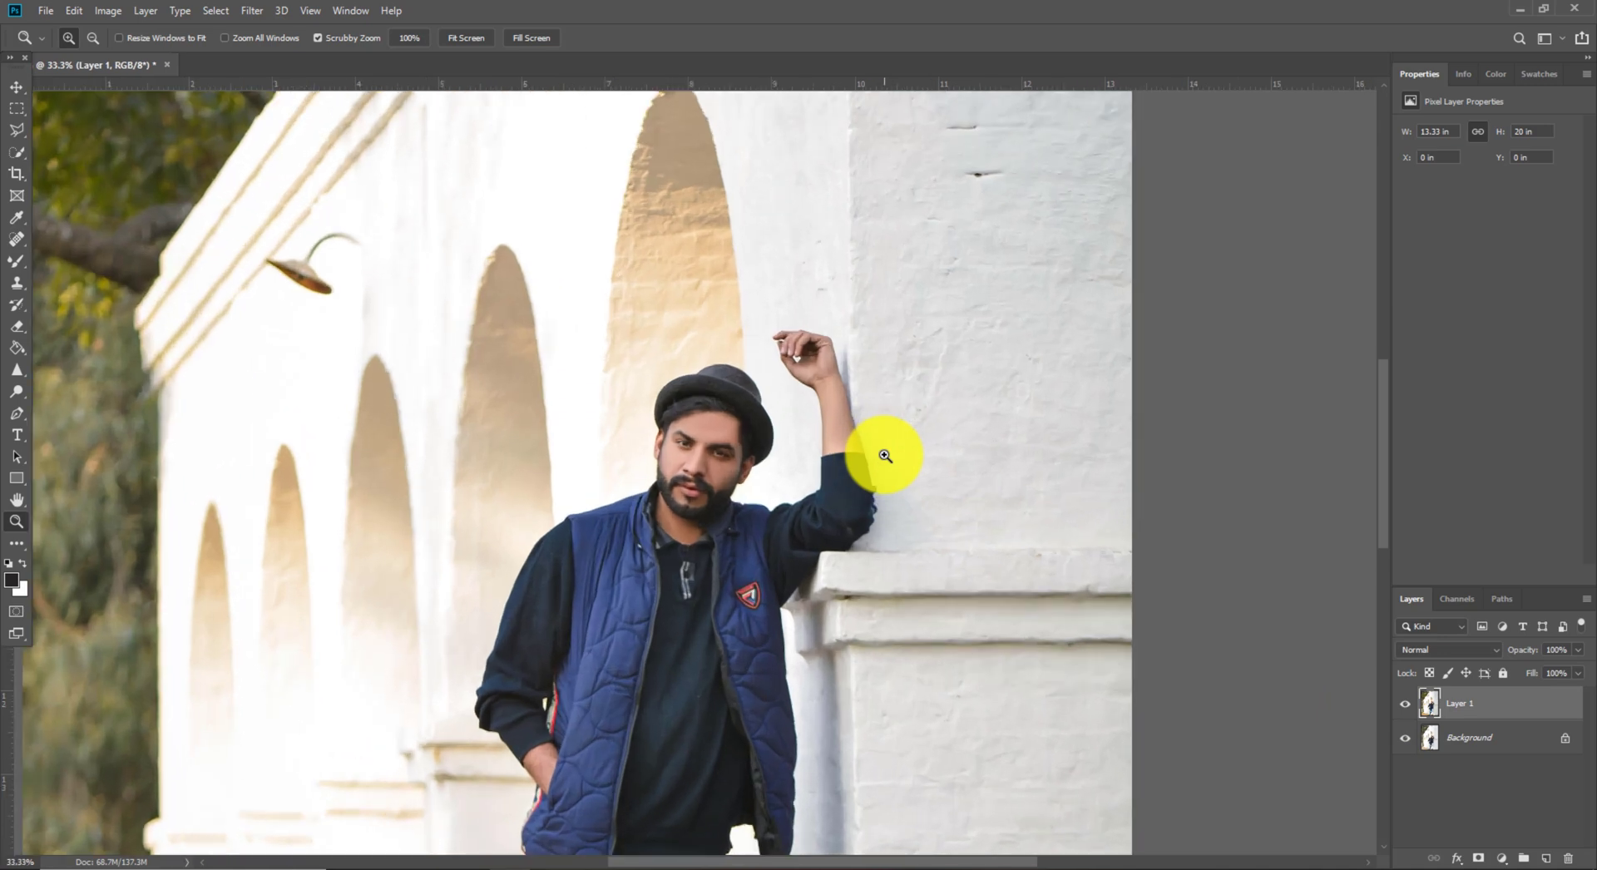
pyautogui.click(1407, 704)
pyautogui.click(1407, 705)
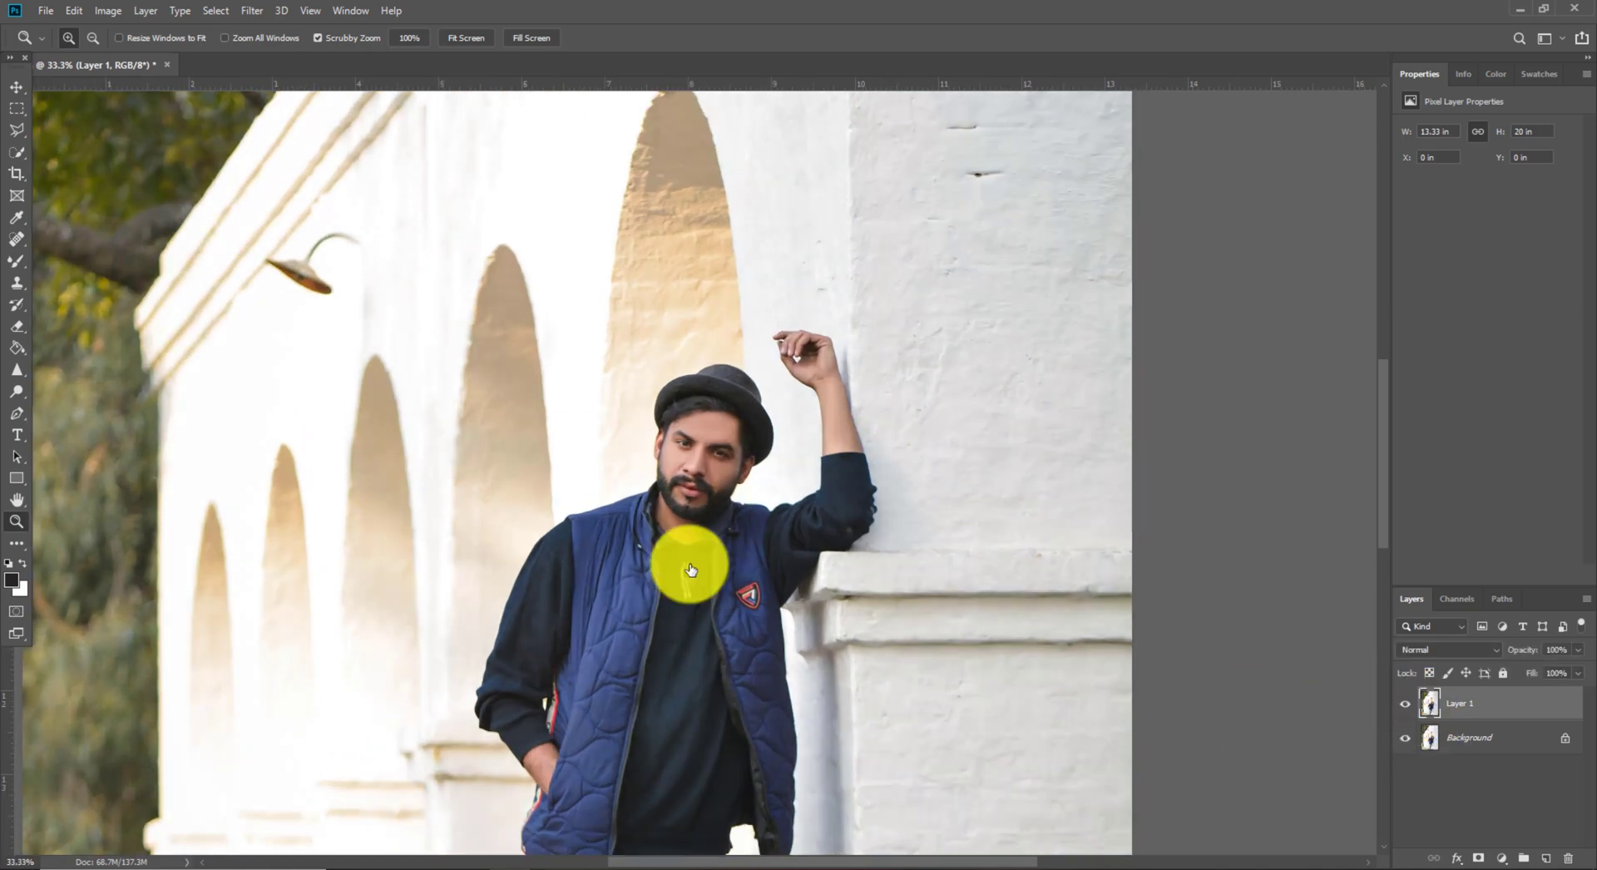
pyautogui.rightClick(582, 457)
pyautogui.click(604, 463)
# - View the sample photo 2.jpg from the desktop in Photos and close it
pyautogui.click(1519, 10)
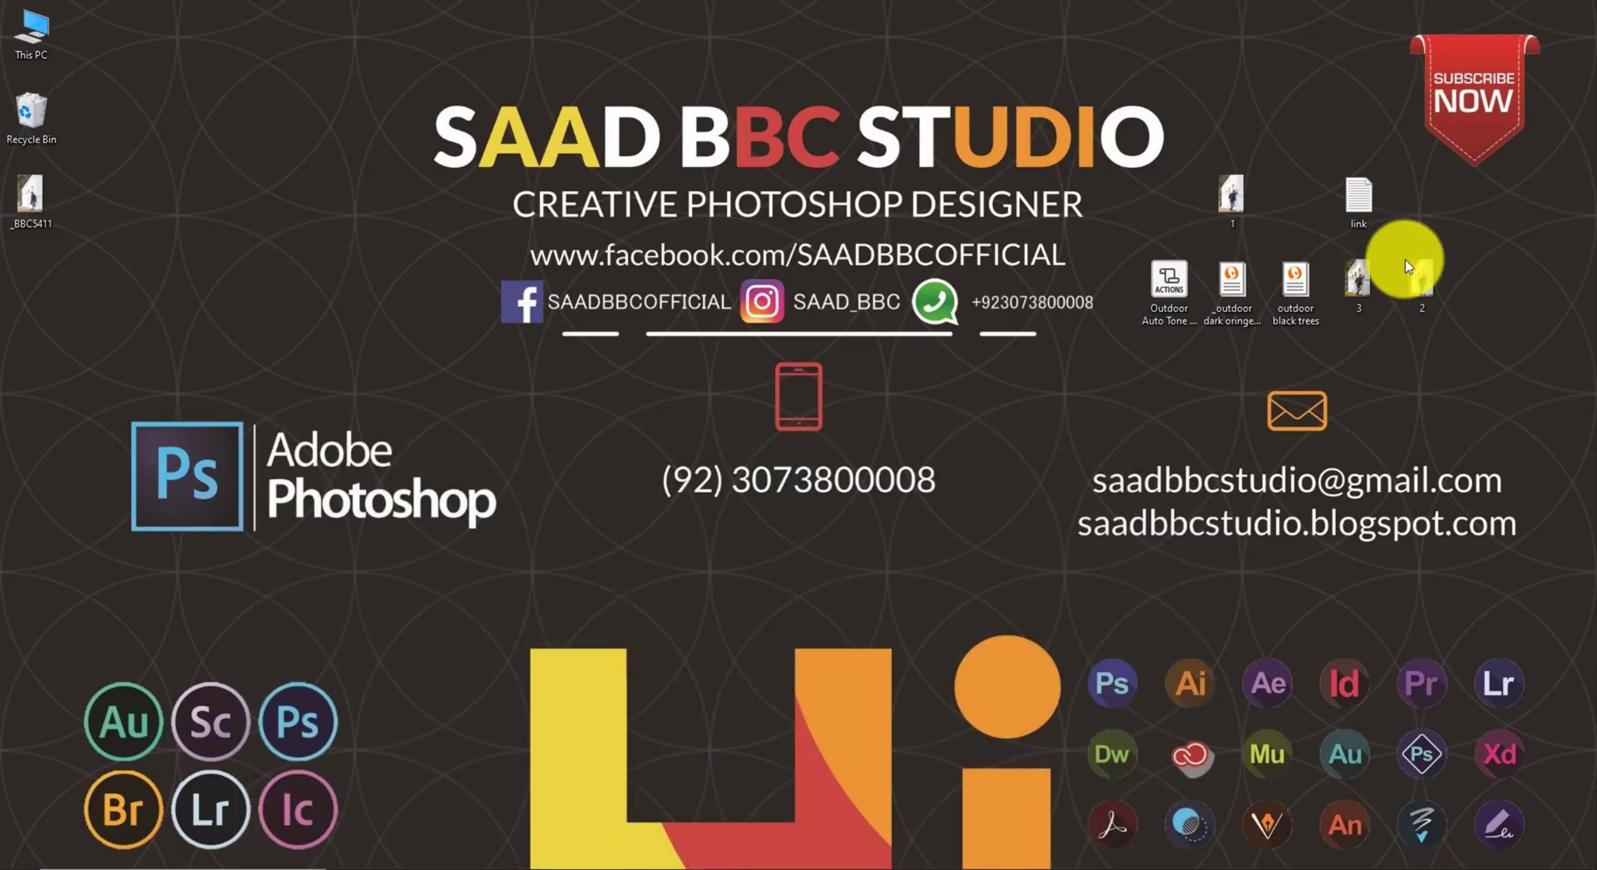
pyautogui.doubleClick(1422, 281)
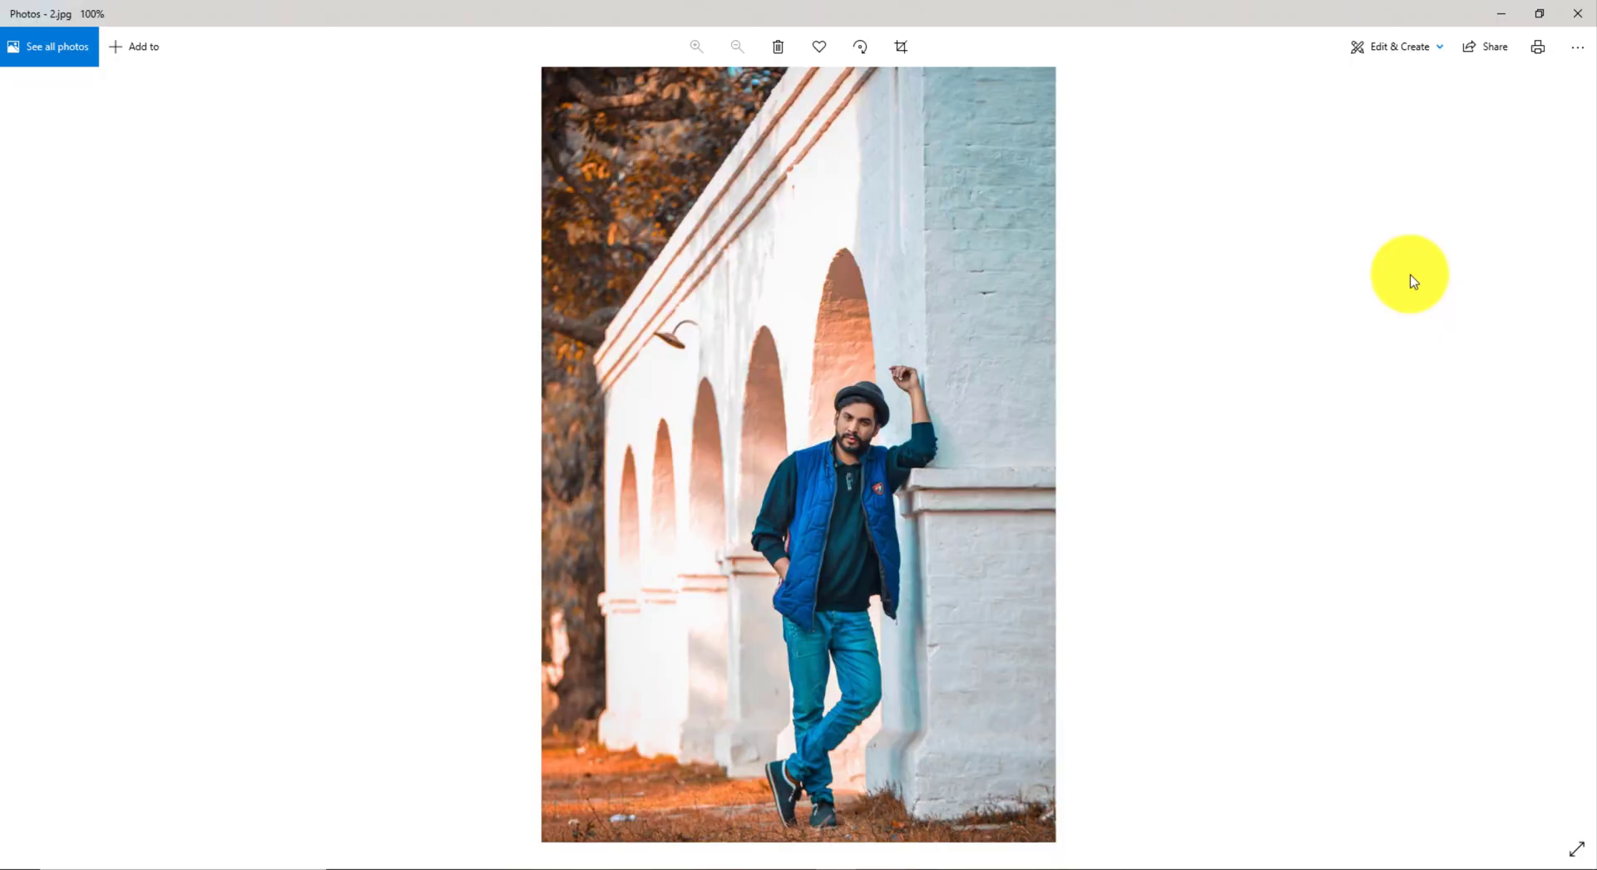
pyautogui.click(1572, 11)
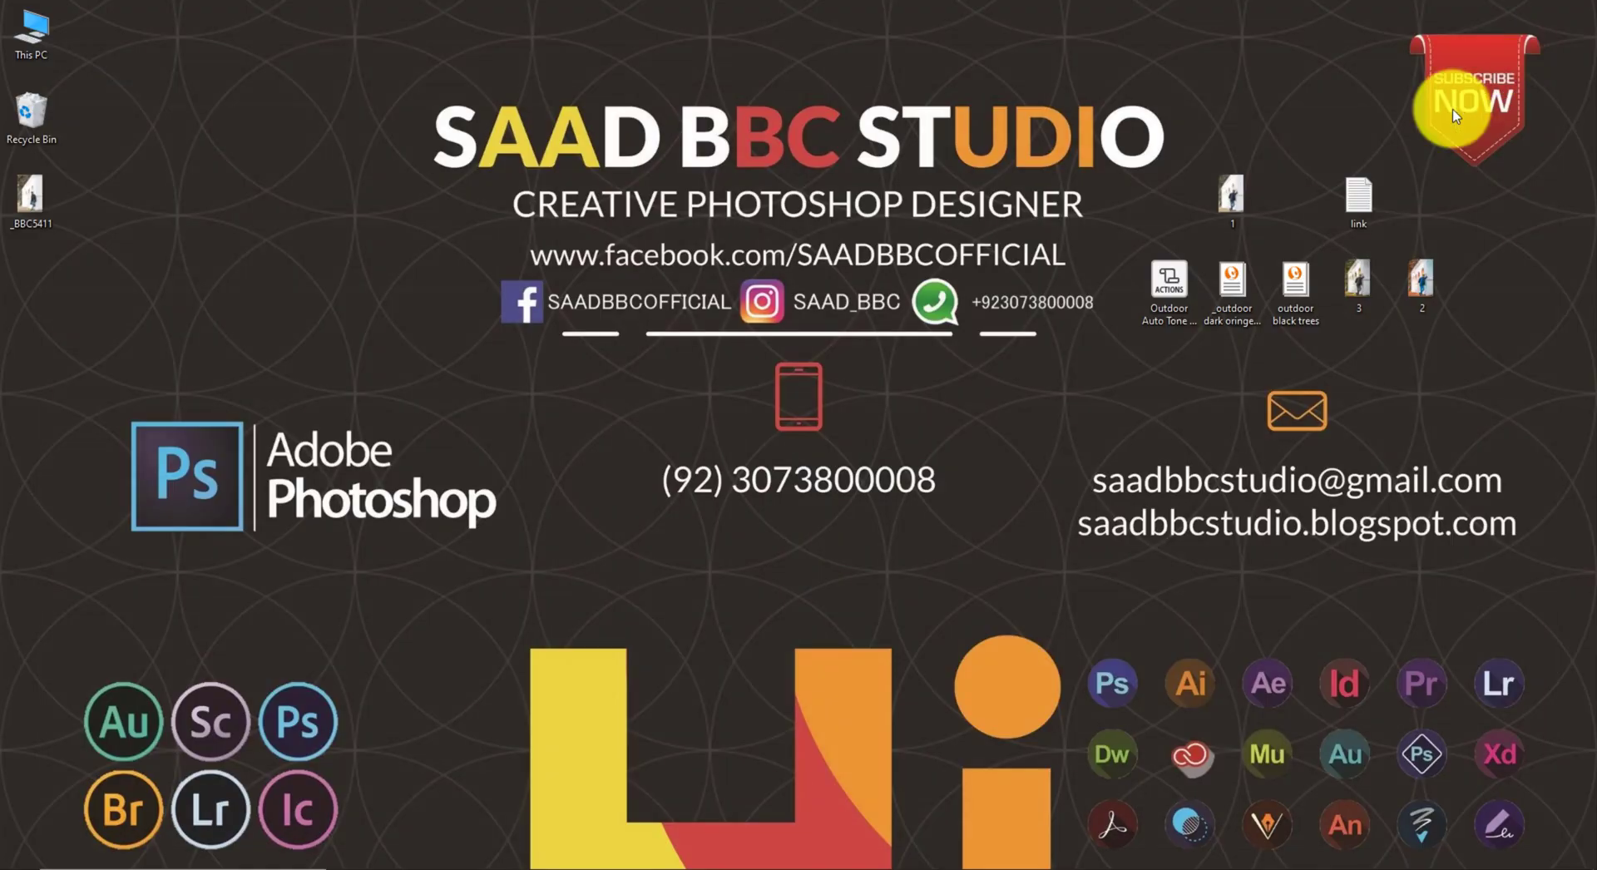
# - Import the "_outdoor dark oringe" Exposure preset from the desktop, replacing the existing copy
pyautogui.click(1233, 322)
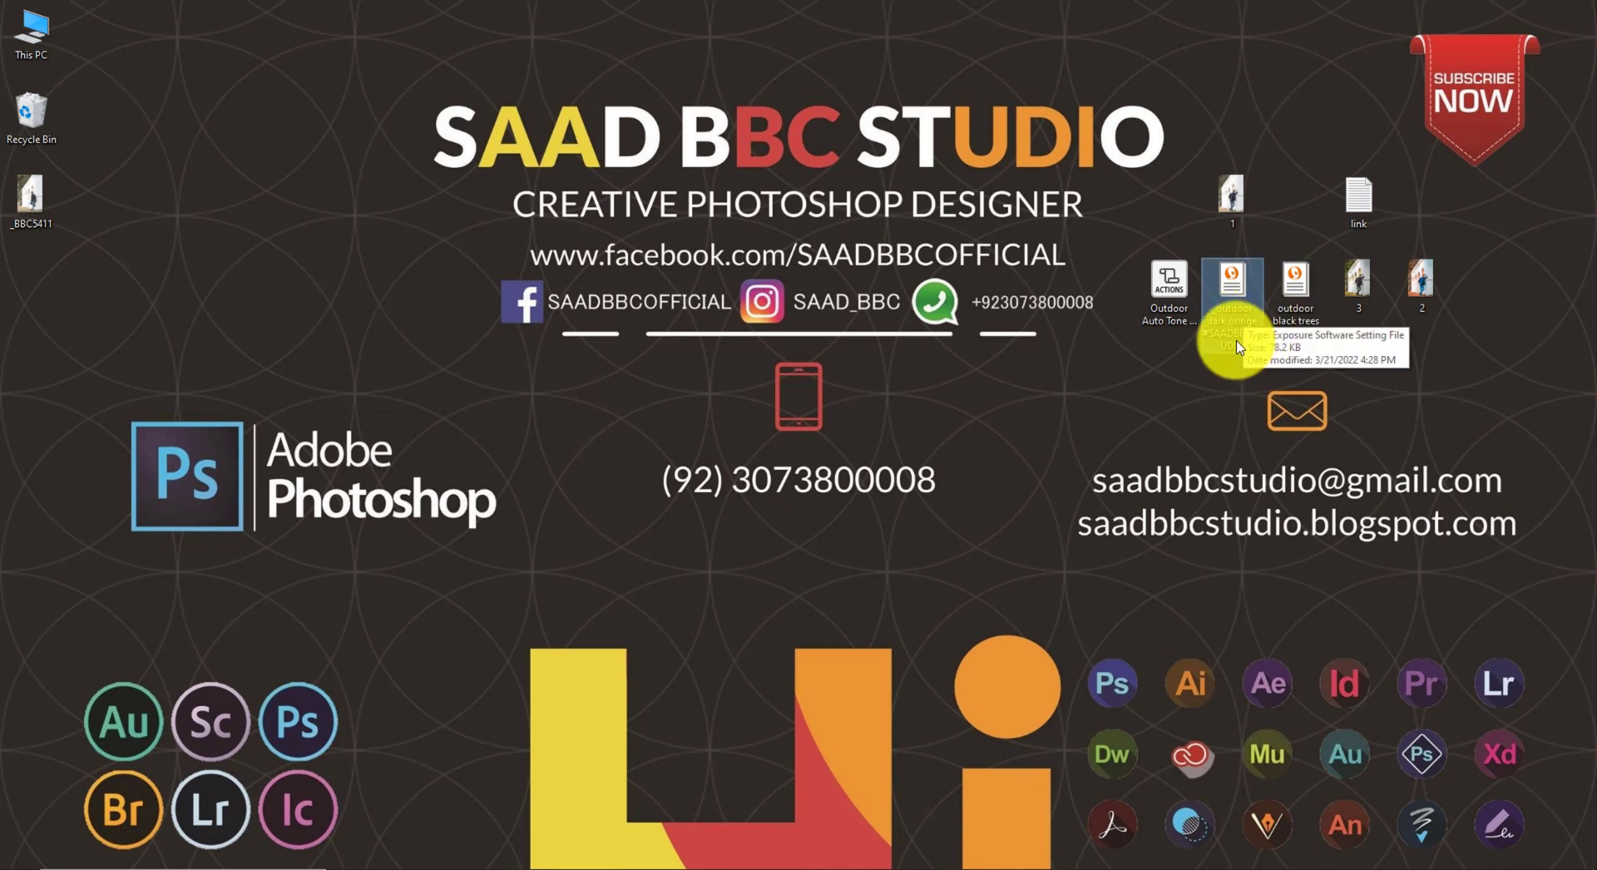
pyautogui.doubleClick(1230, 279)
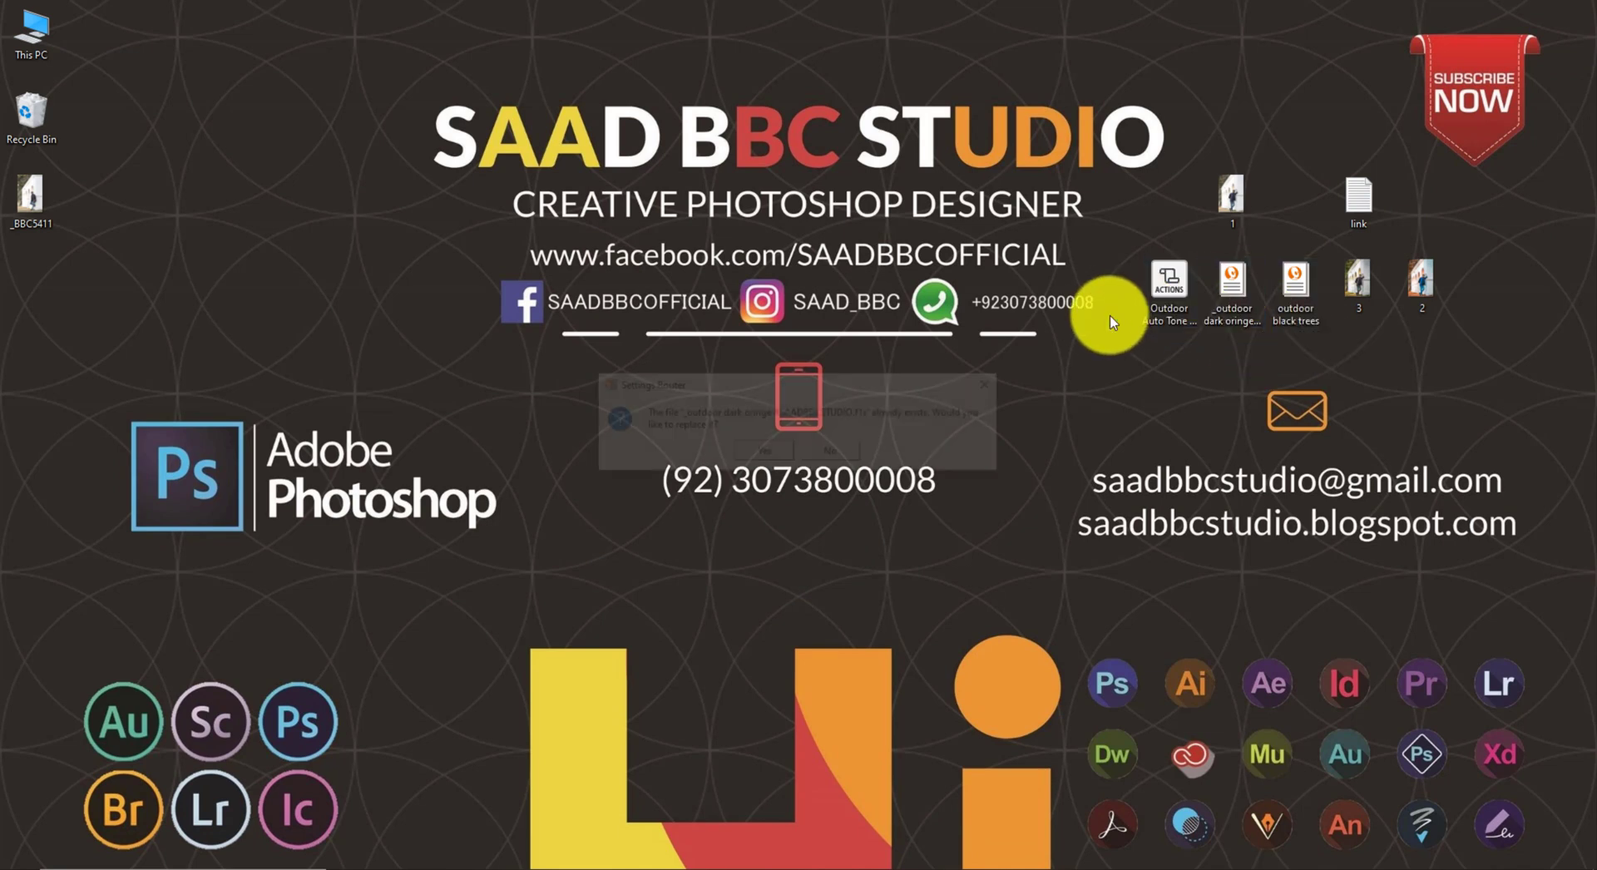
pyautogui.click(762, 453)
pyautogui.click(797, 456)
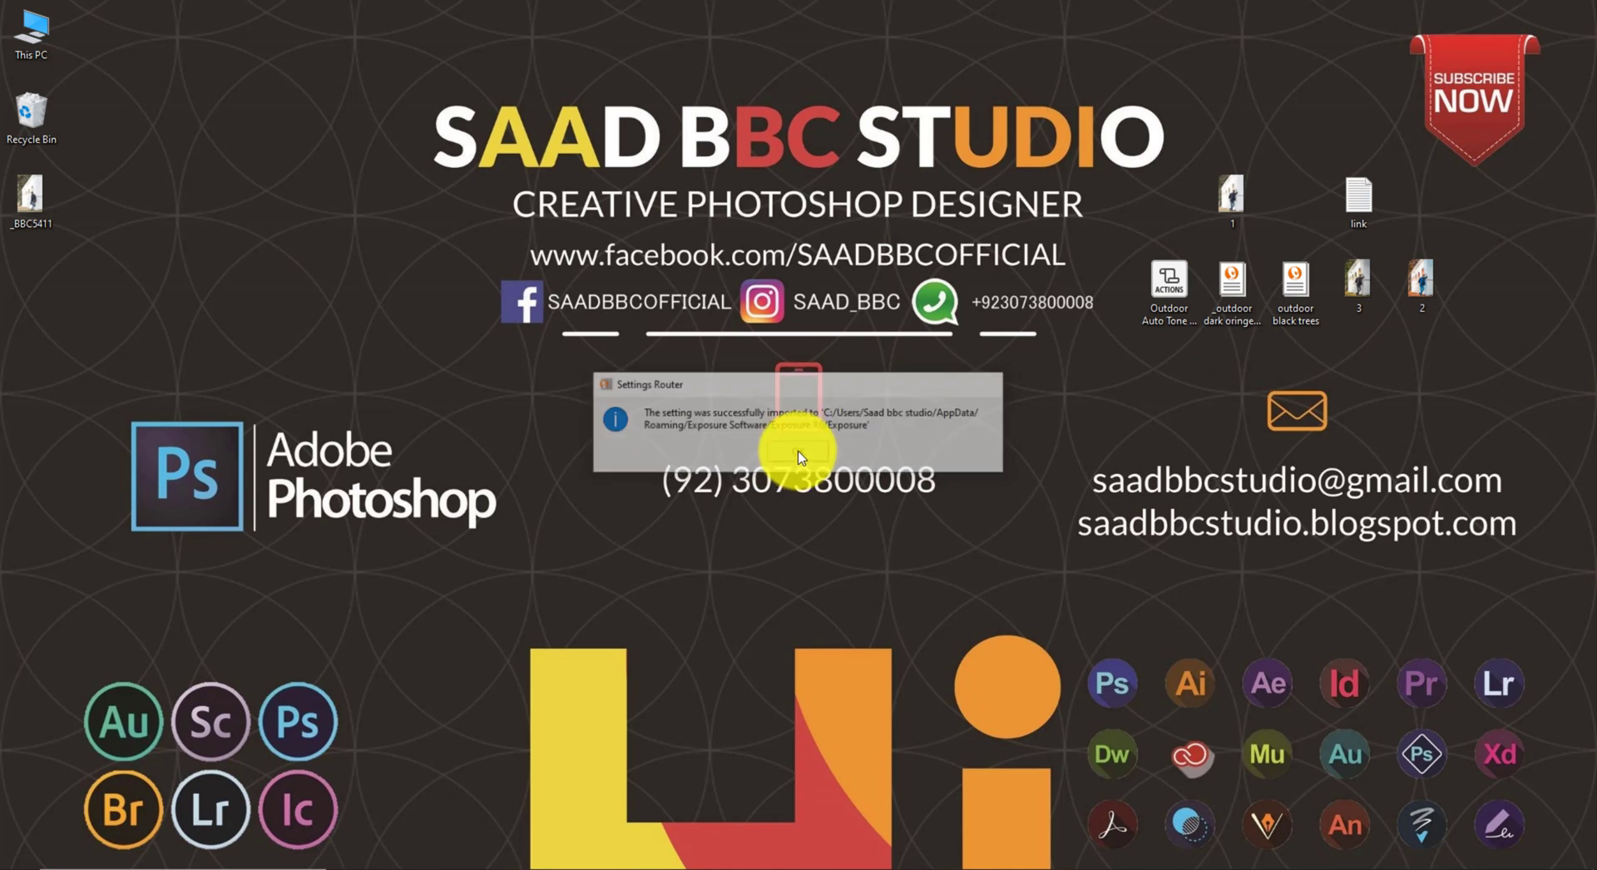
# - View the sample photo 3.jpg for the "outdoor black trees" preset in Photos, examine it enlarged, and close it
pyautogui.click(1292, 306)
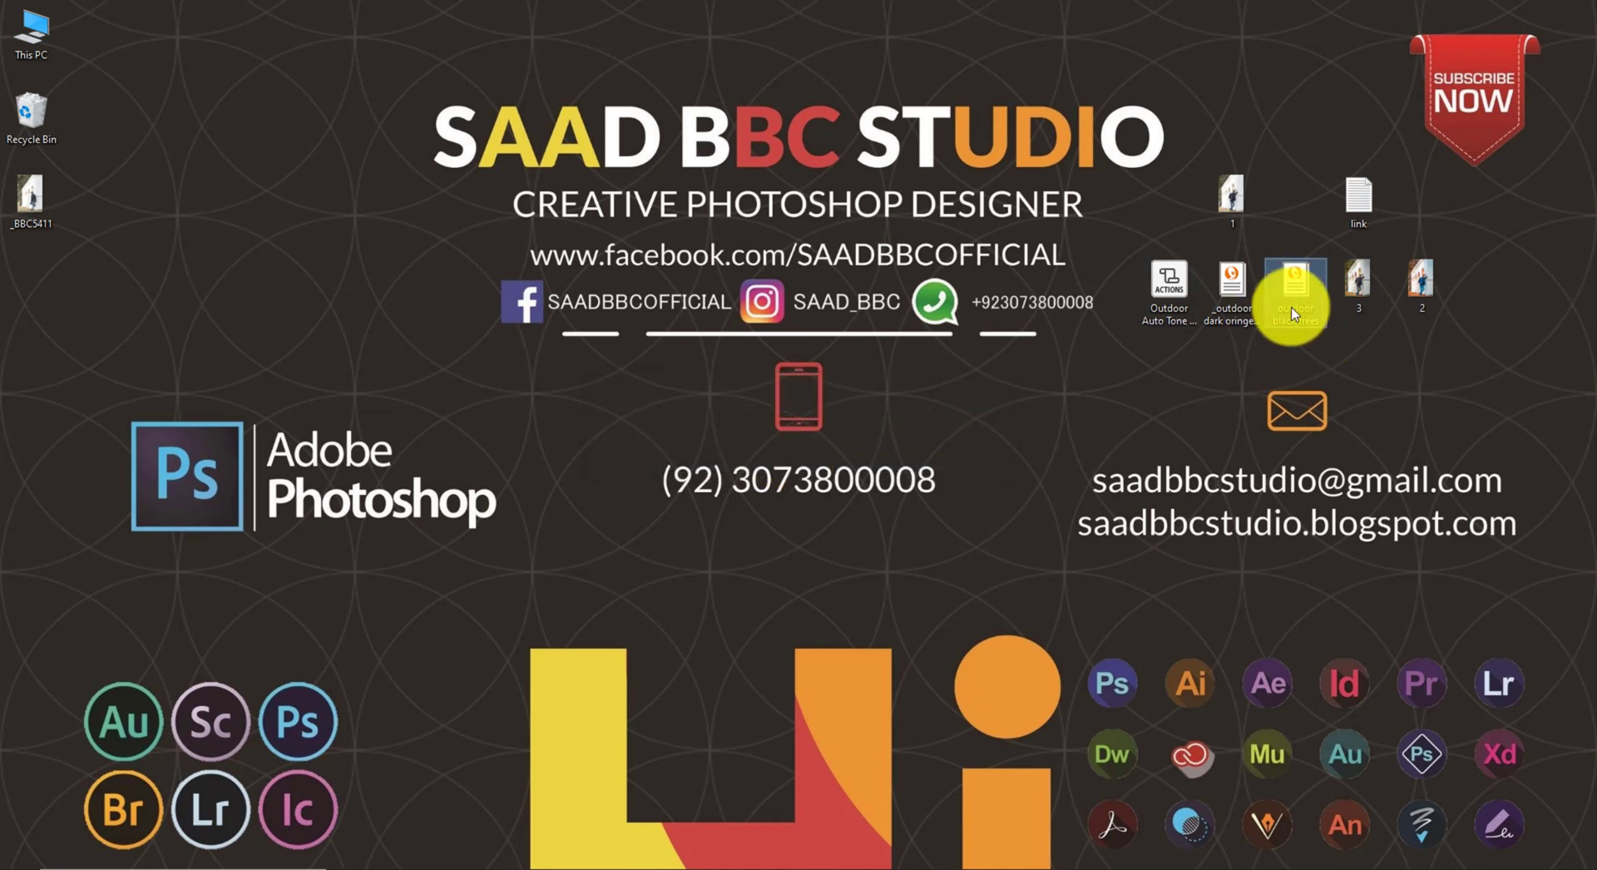
pyautogui.doubleClick(1359, 282)
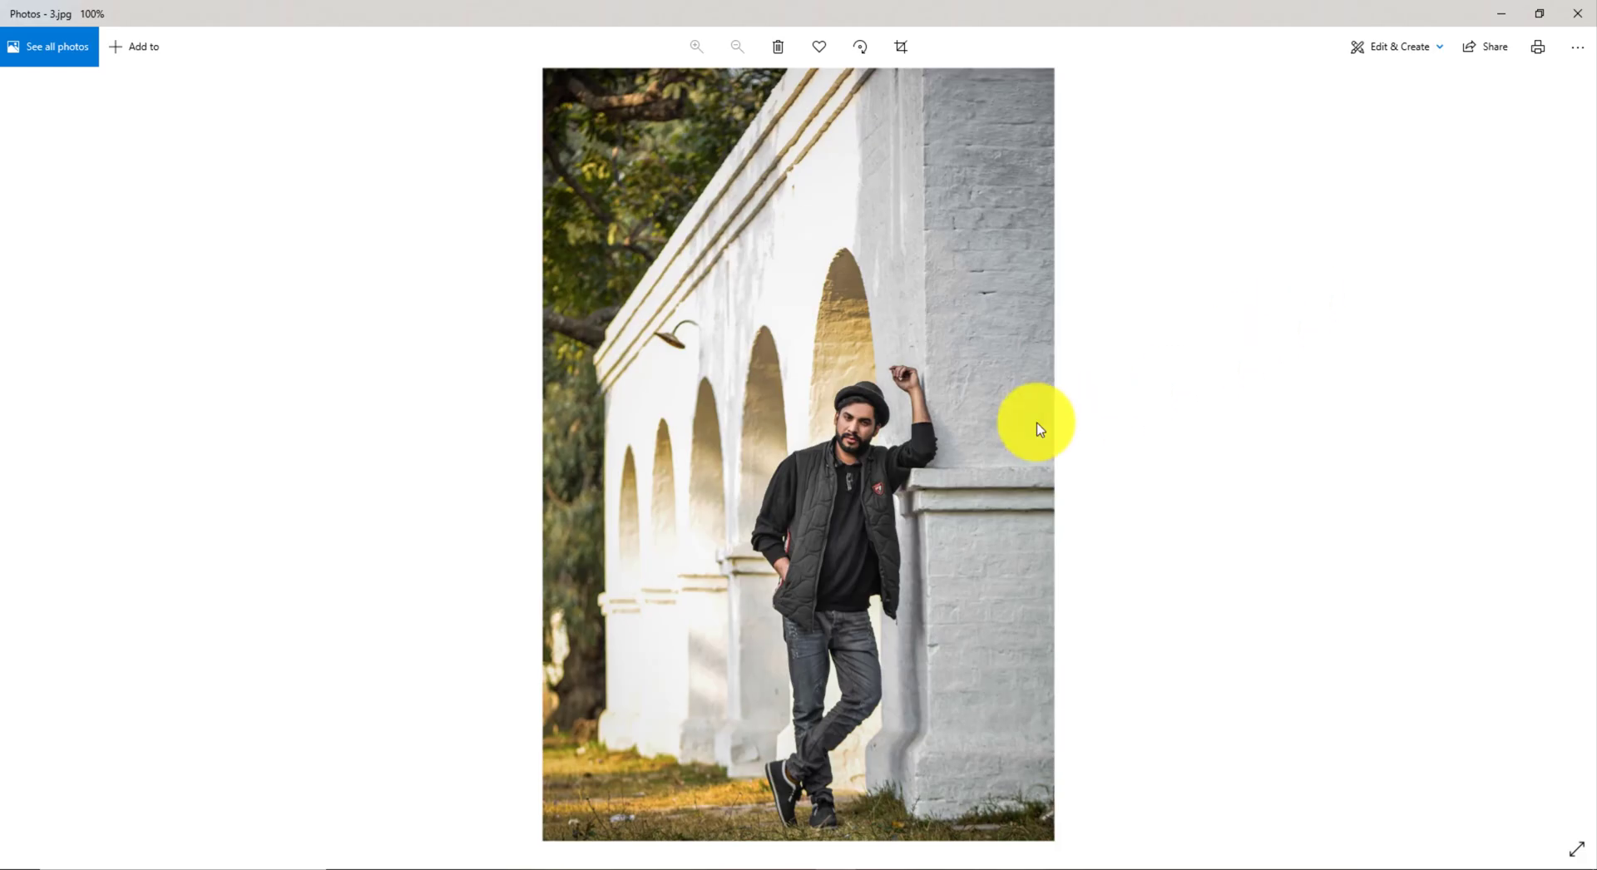
pyautogui.scroll(-2, 994, 431)
pyautogui.scroll(3, 990, 431)
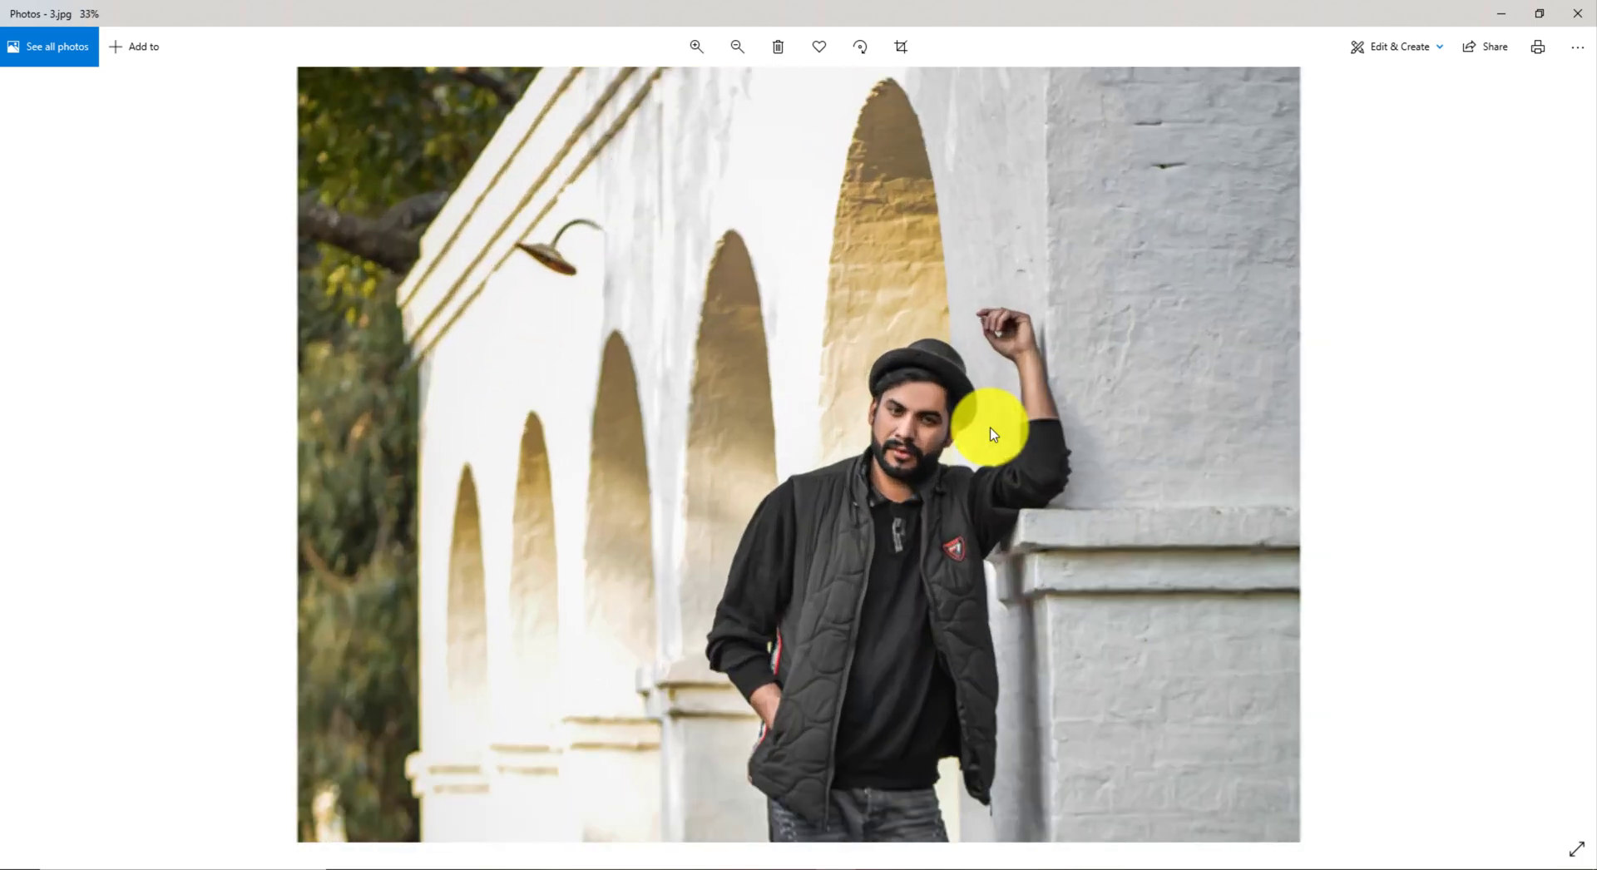
pyautogui.click(1577, 14)
# - Switch back to Photoshop with the retouched 1.JPG after locating the two Exposure preset files on the desktop
pyautogui.click(1294, 292)
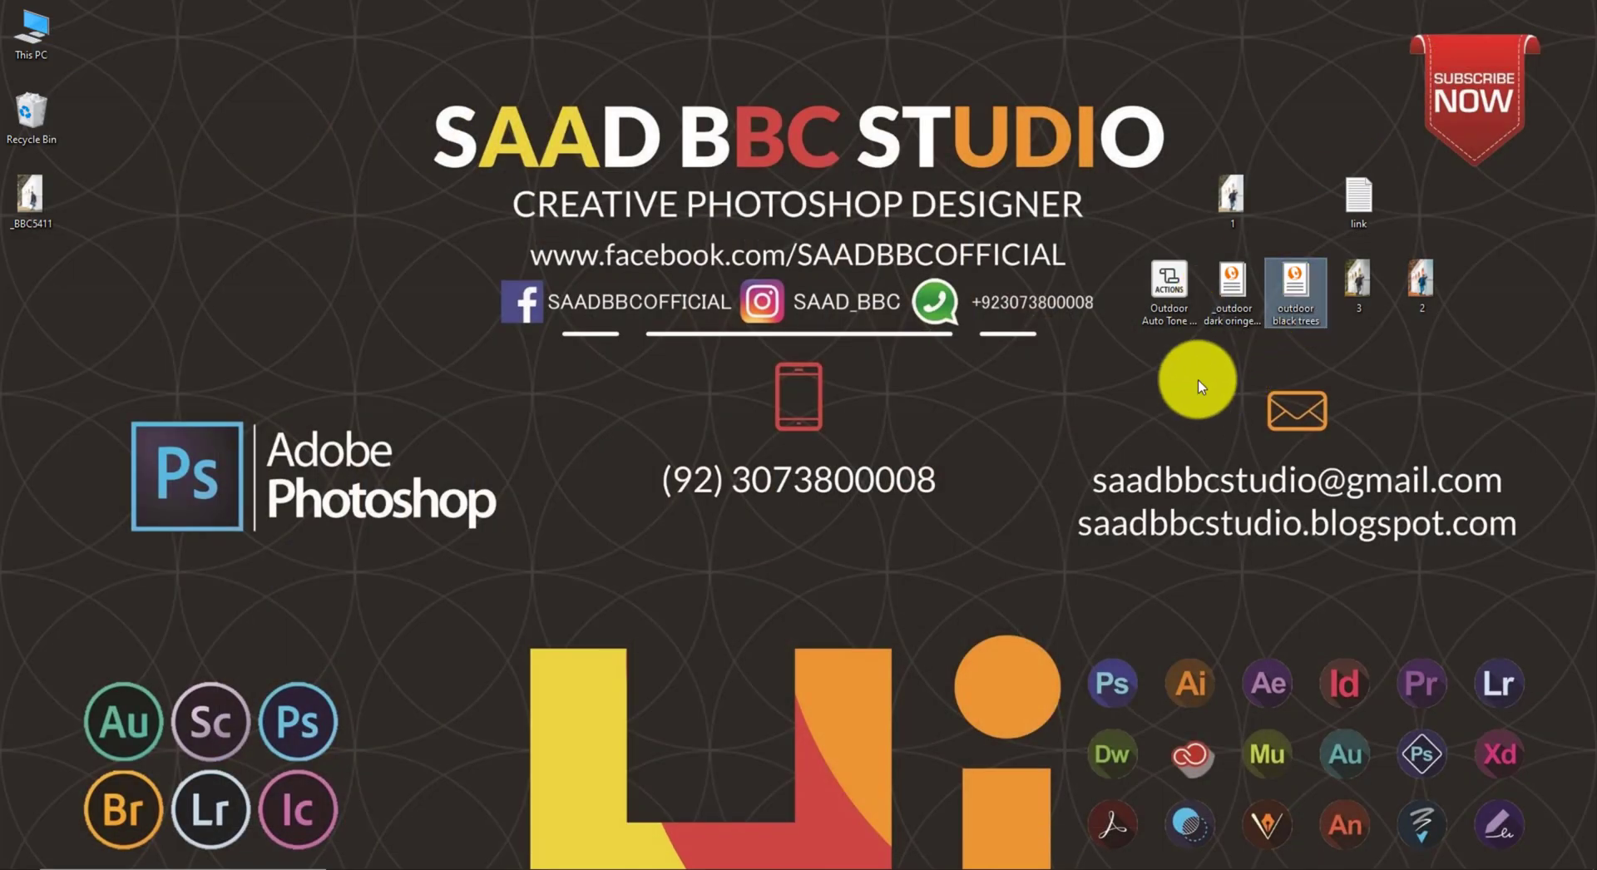
pyautogui.click(1230, 307)
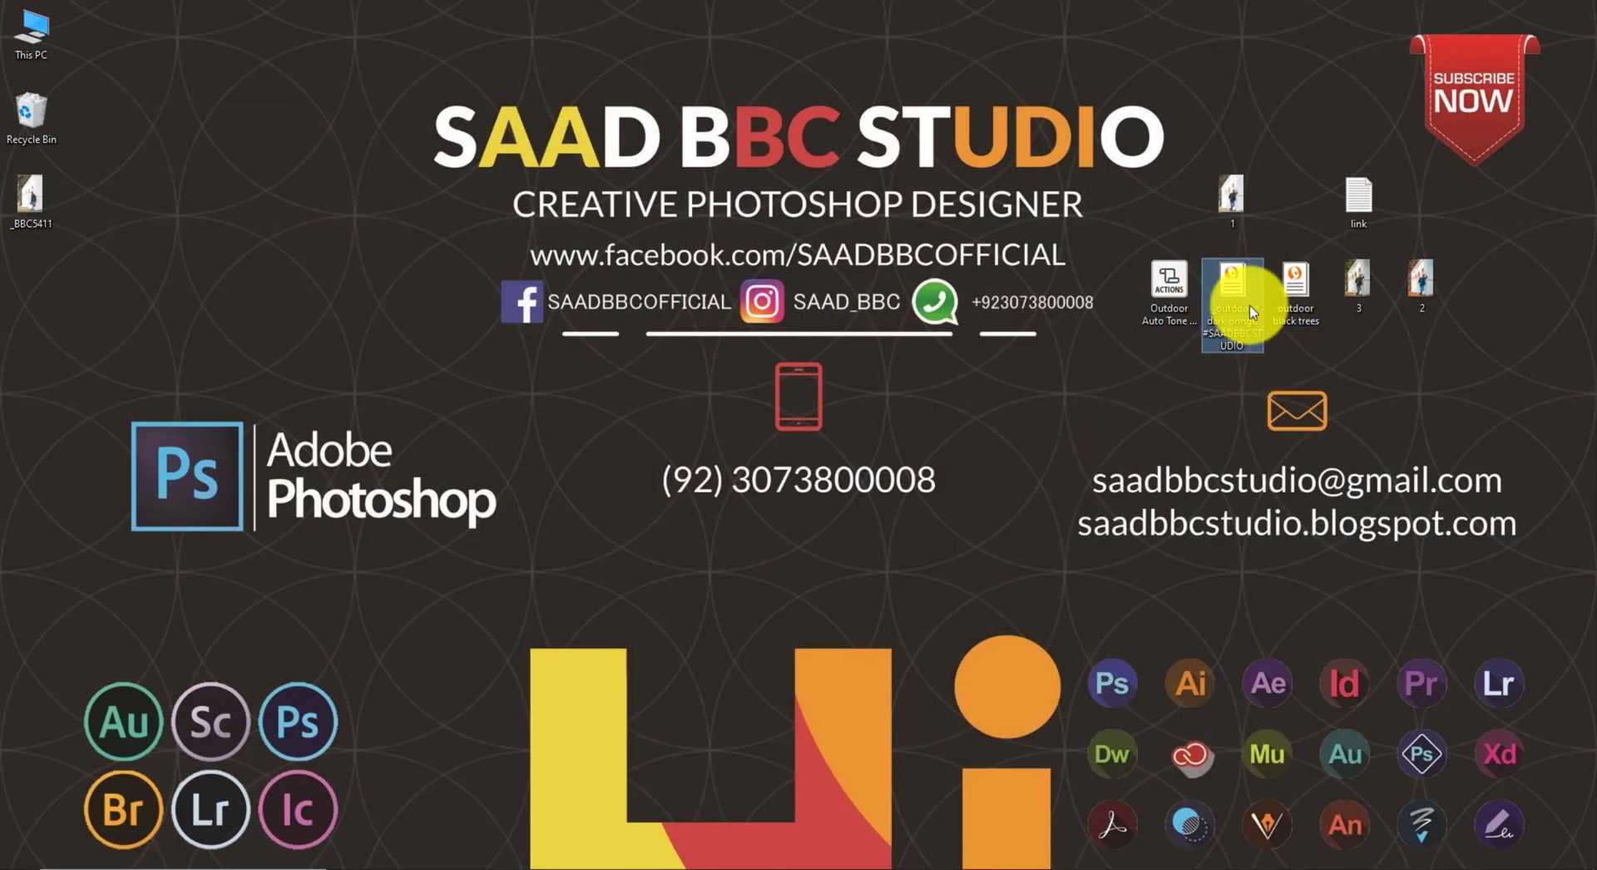
pyautogui.click(512, 869)
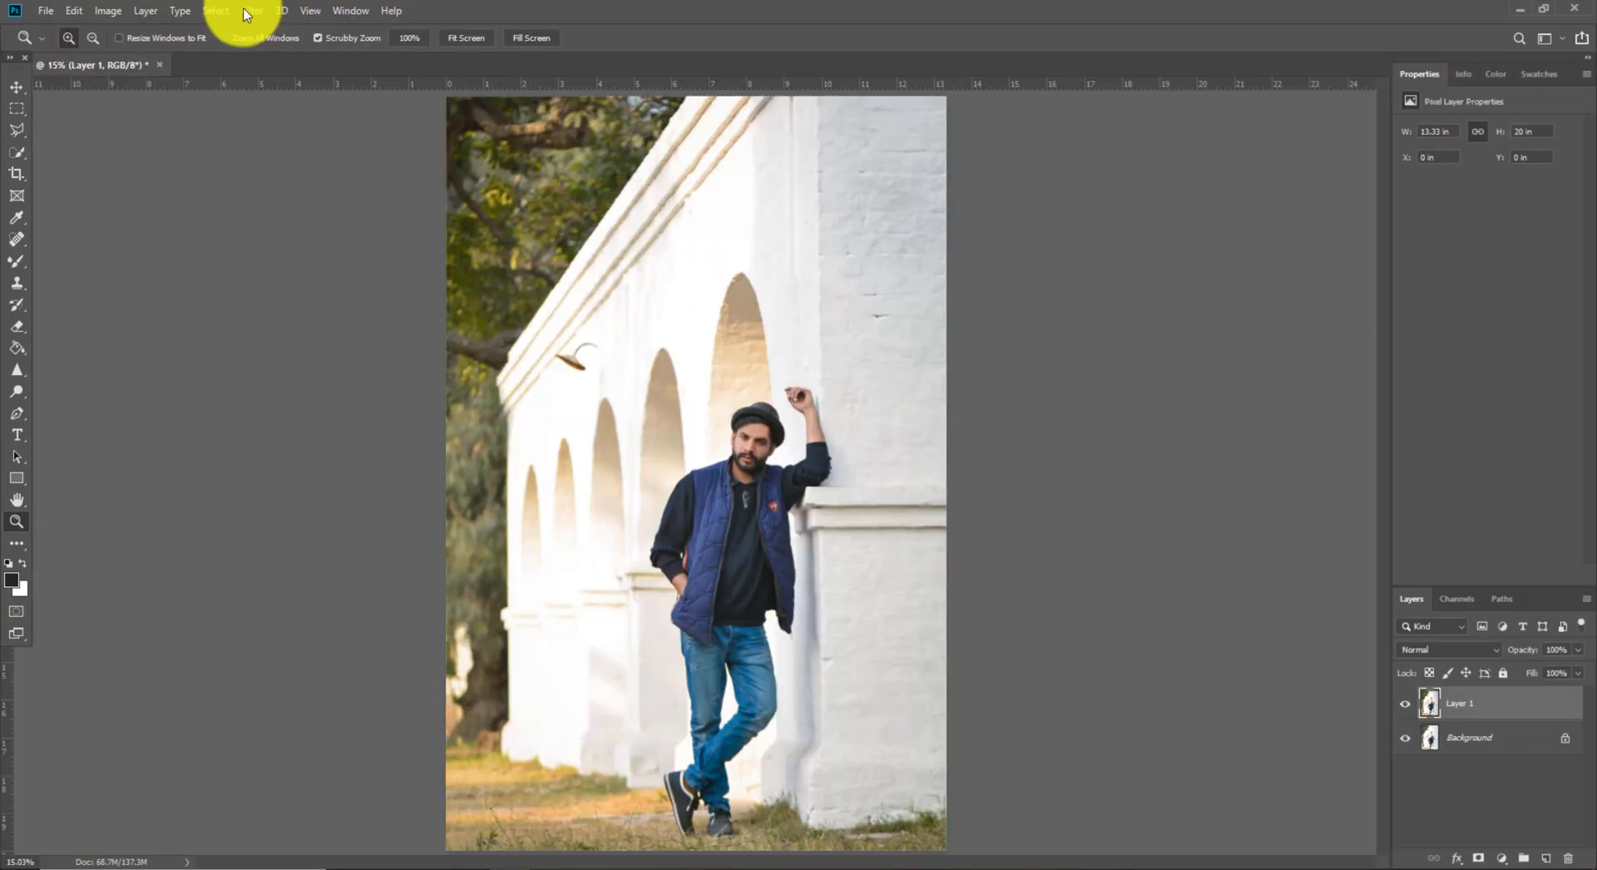
# - Open Layer 1 in Exposure X6 and reset the adjustments carried over from the previous session
pyautogui.click(252, 10)
pyautogui.click(497, 400)
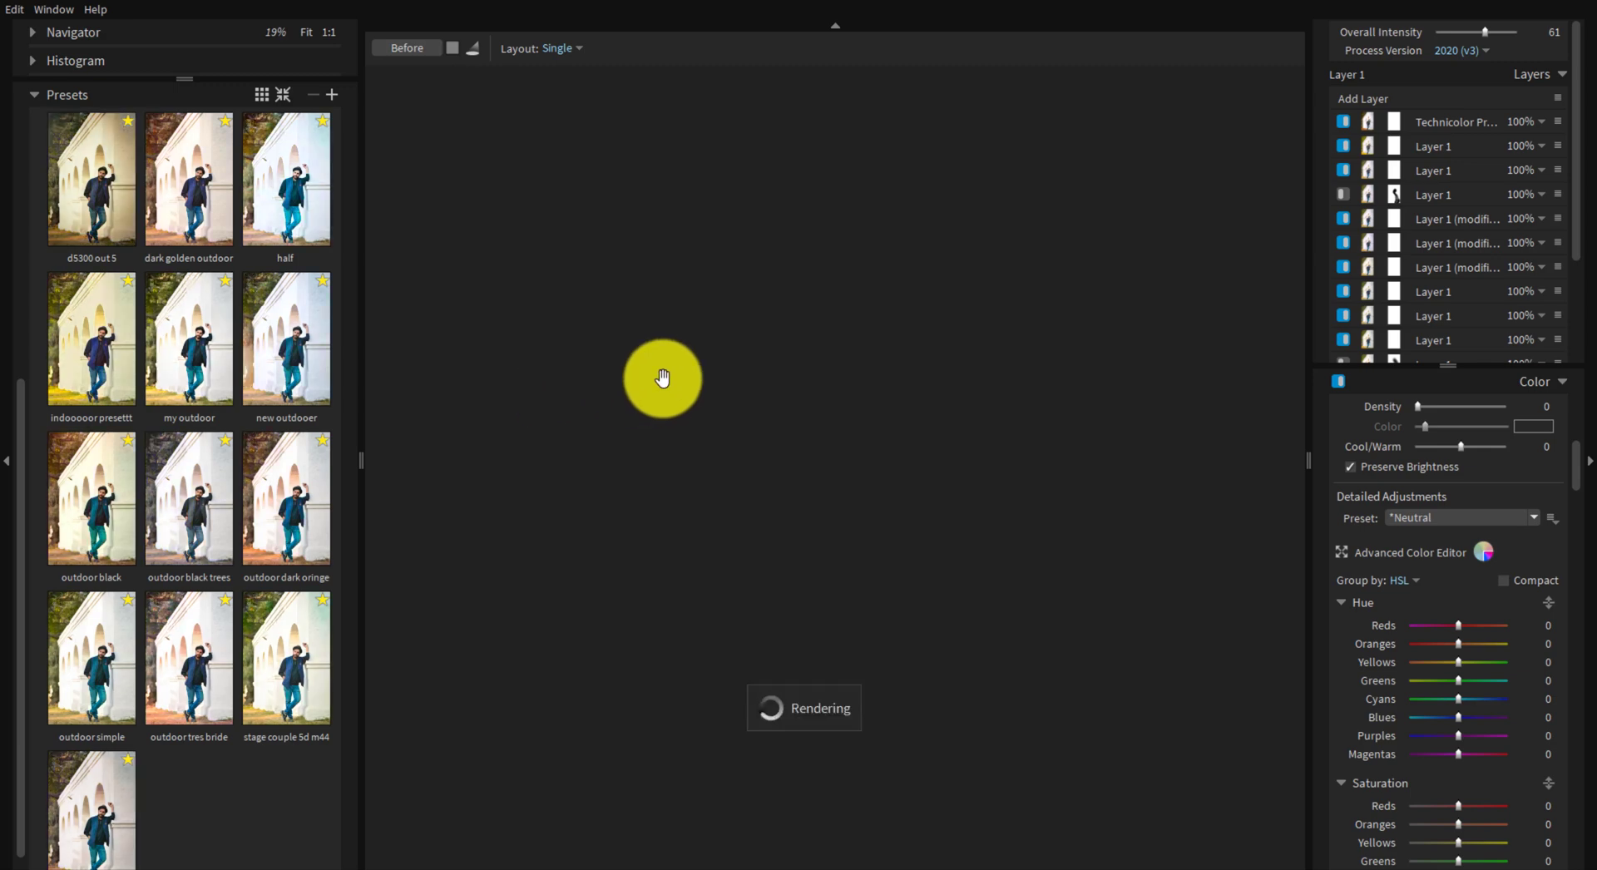
pyautogui.click(16, 12)
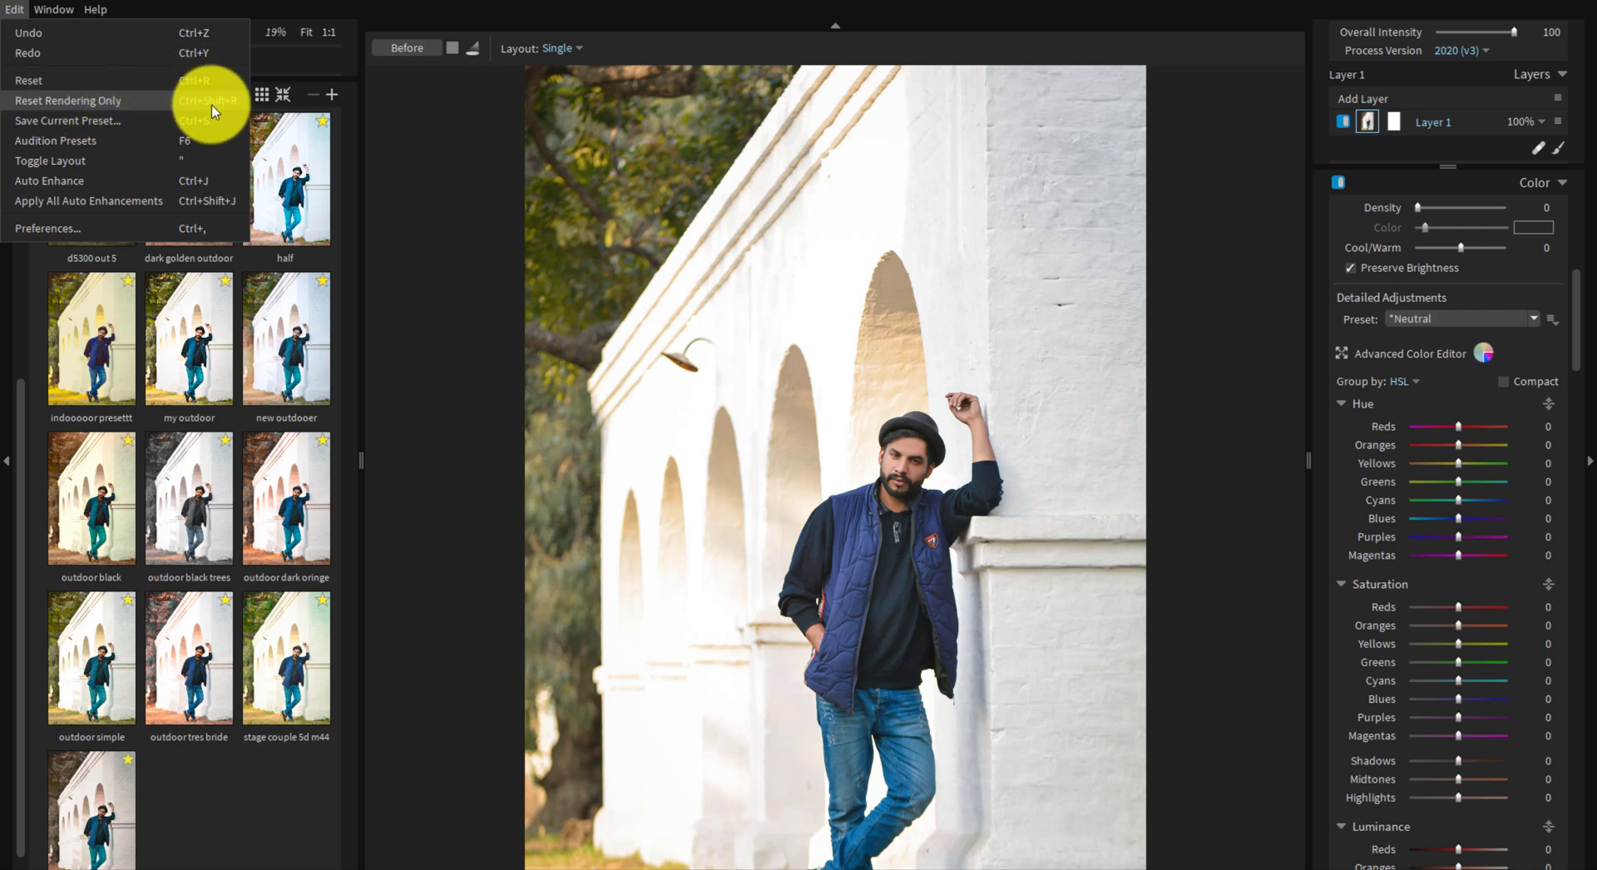
pyautogui.click(743, 20)
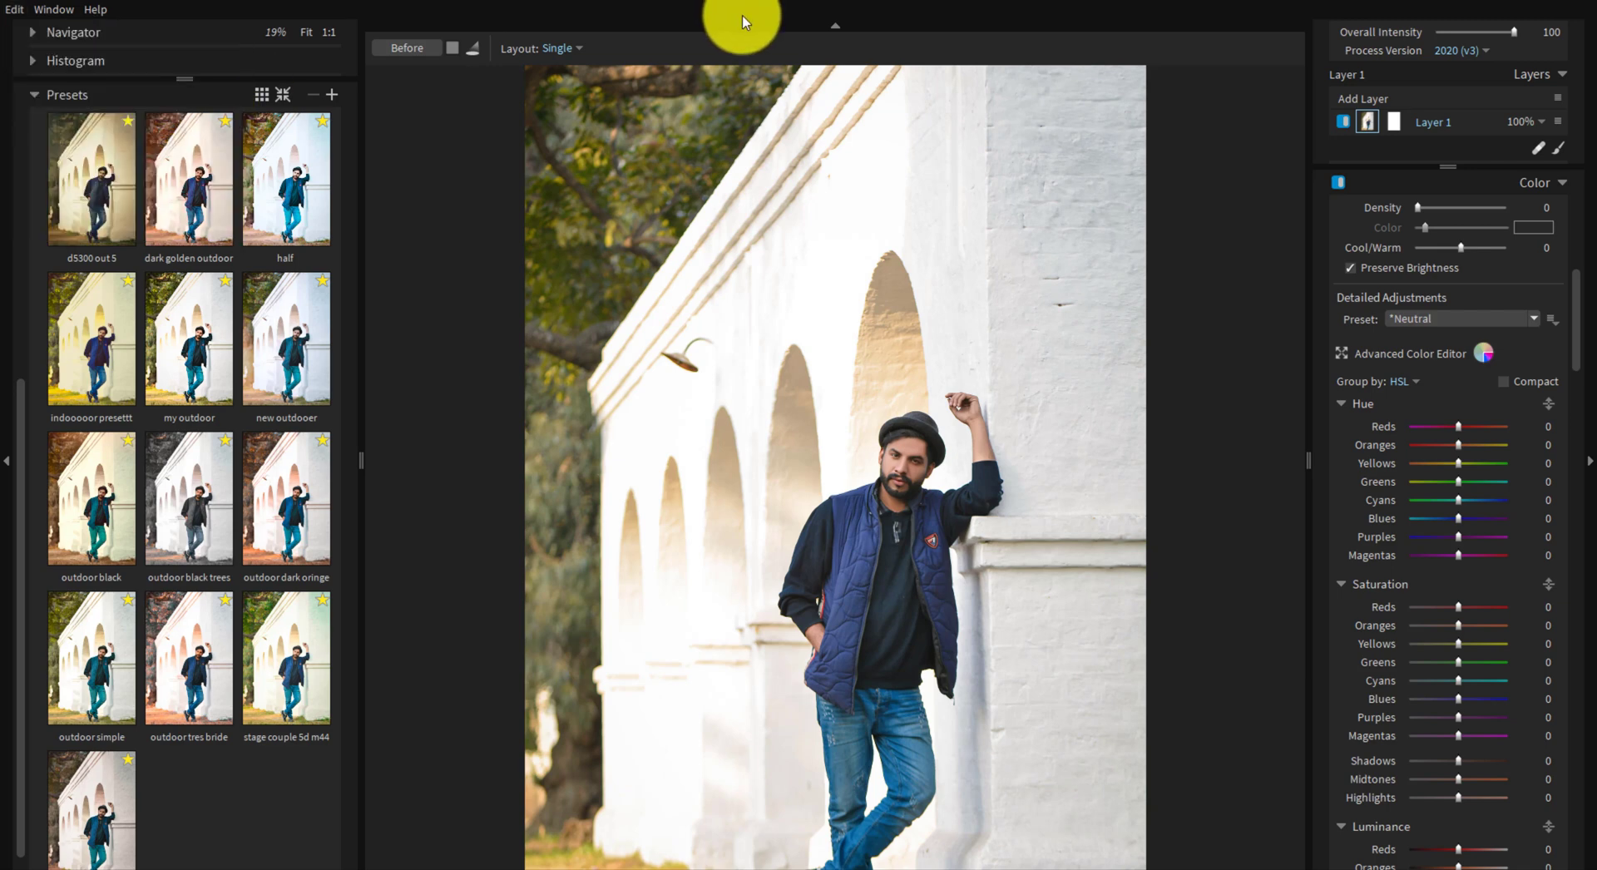
pyautogui.scroll(-2, 974, 435)
pyautogui.scroll(2, 905, 467)
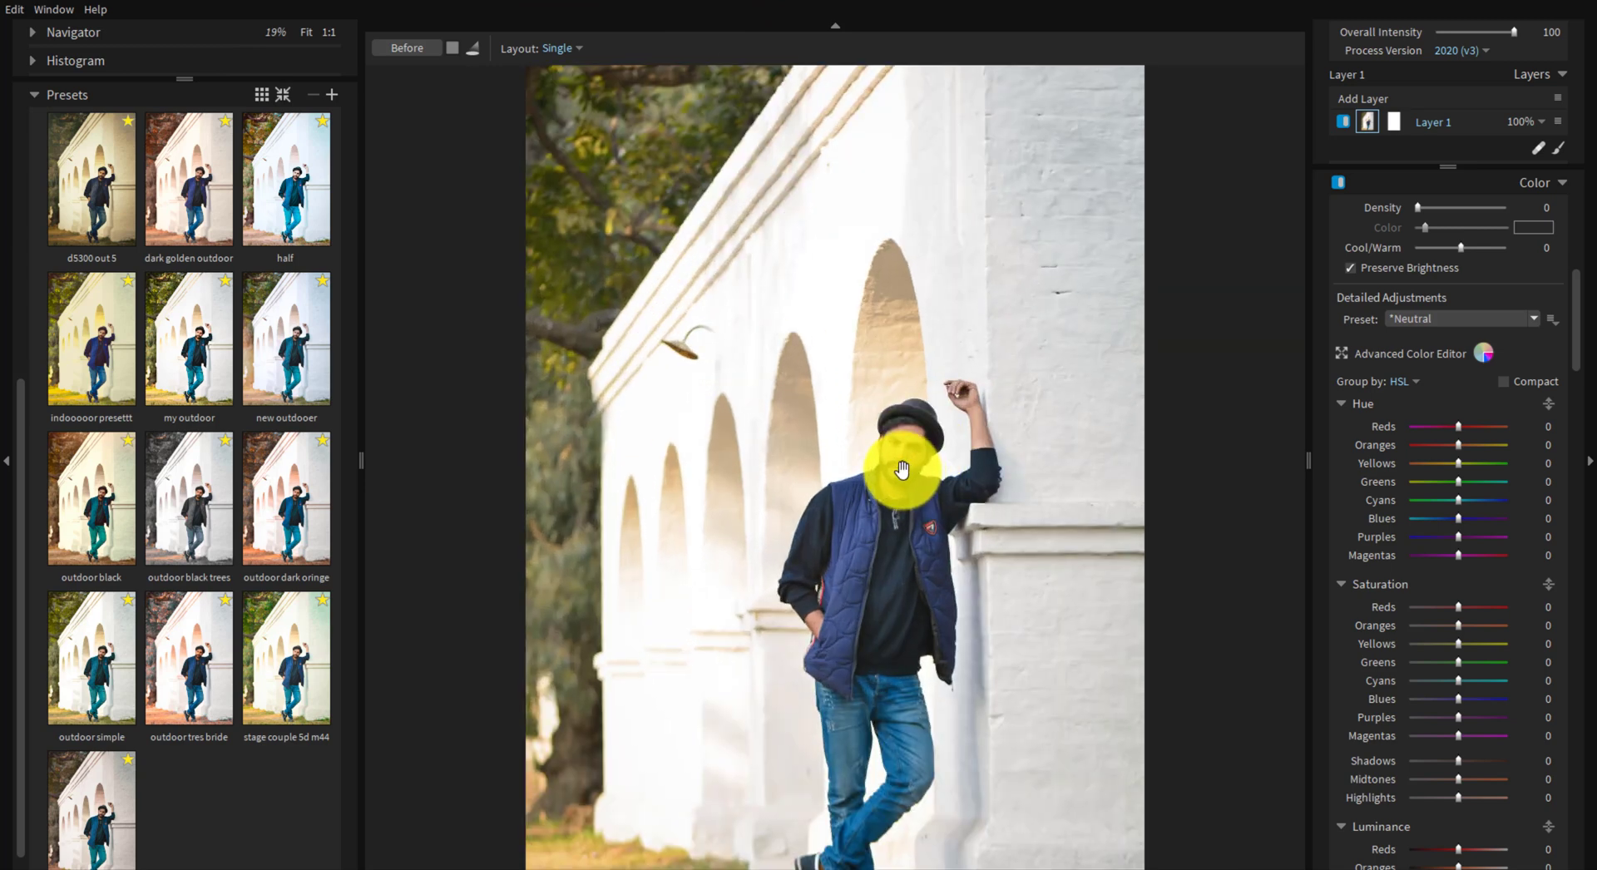
# - Apply the "outdoor dark oringe" preset to the portrait in Exposure X6
pyautogui.click(299, 524)
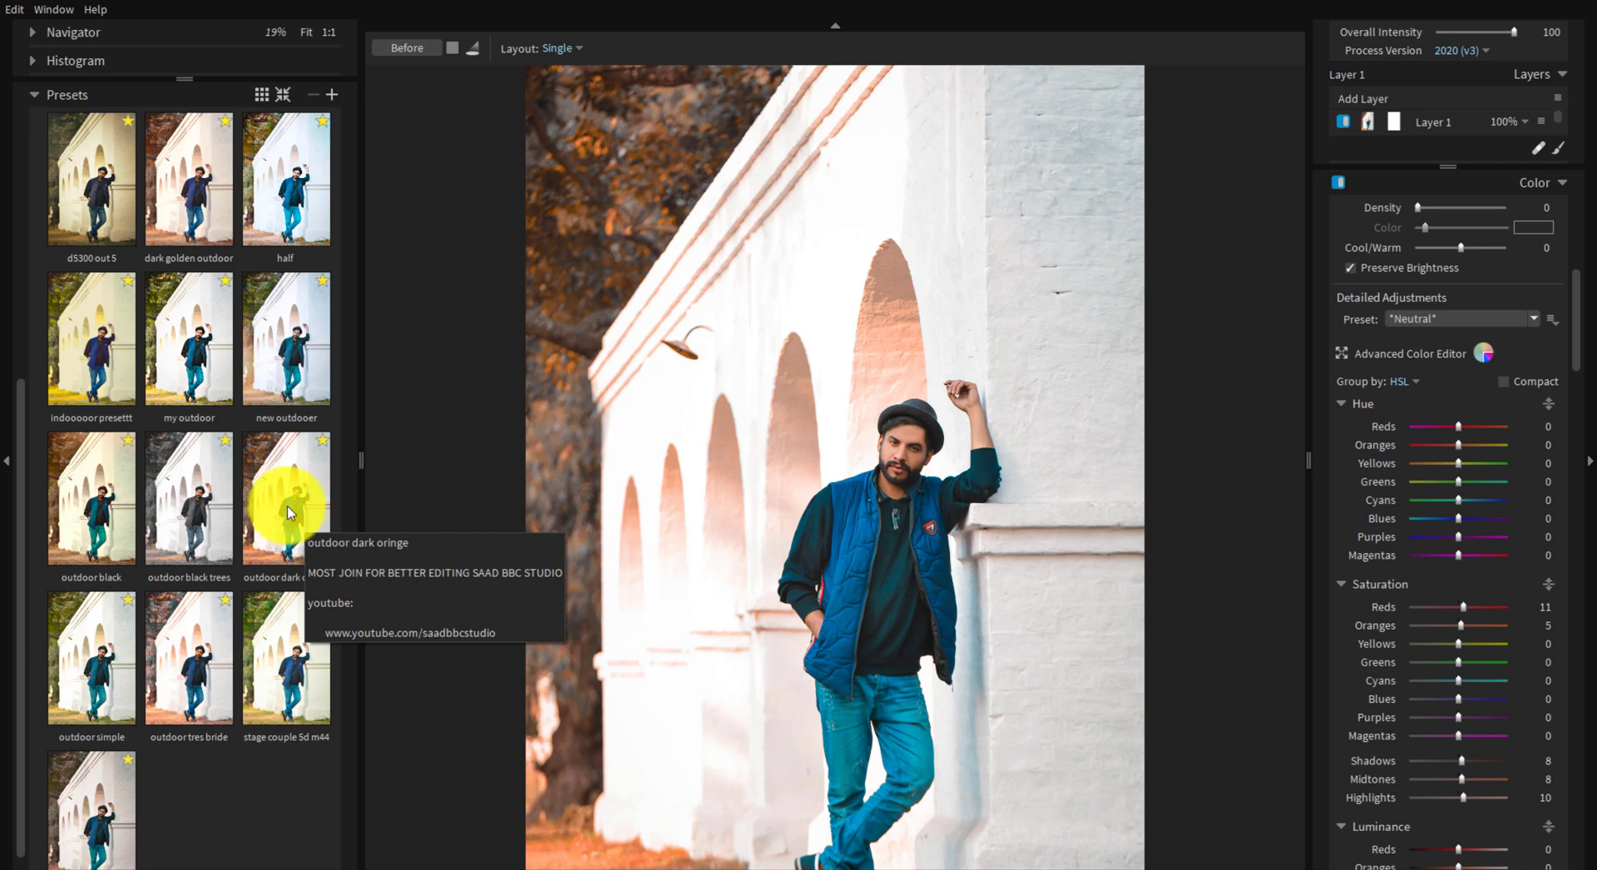
pyautogui.click(288, 507)
pyautogui.scroll(-2, 988, 439)
pyautogui.scroll(2, 902, 442)
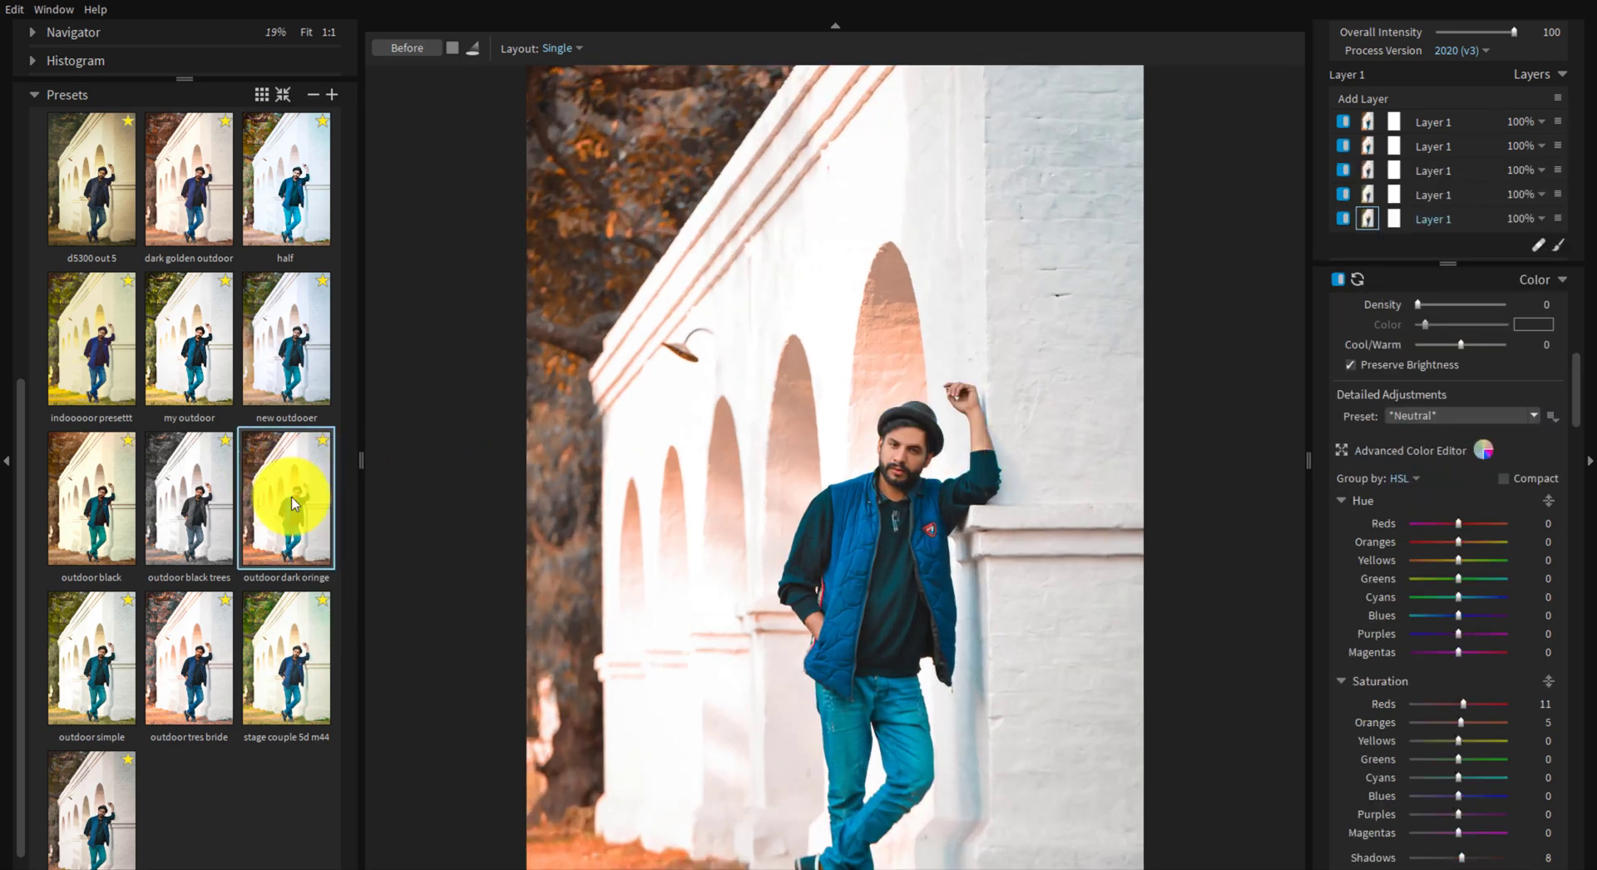
pyautogui.scroll(-1, 930, 453)
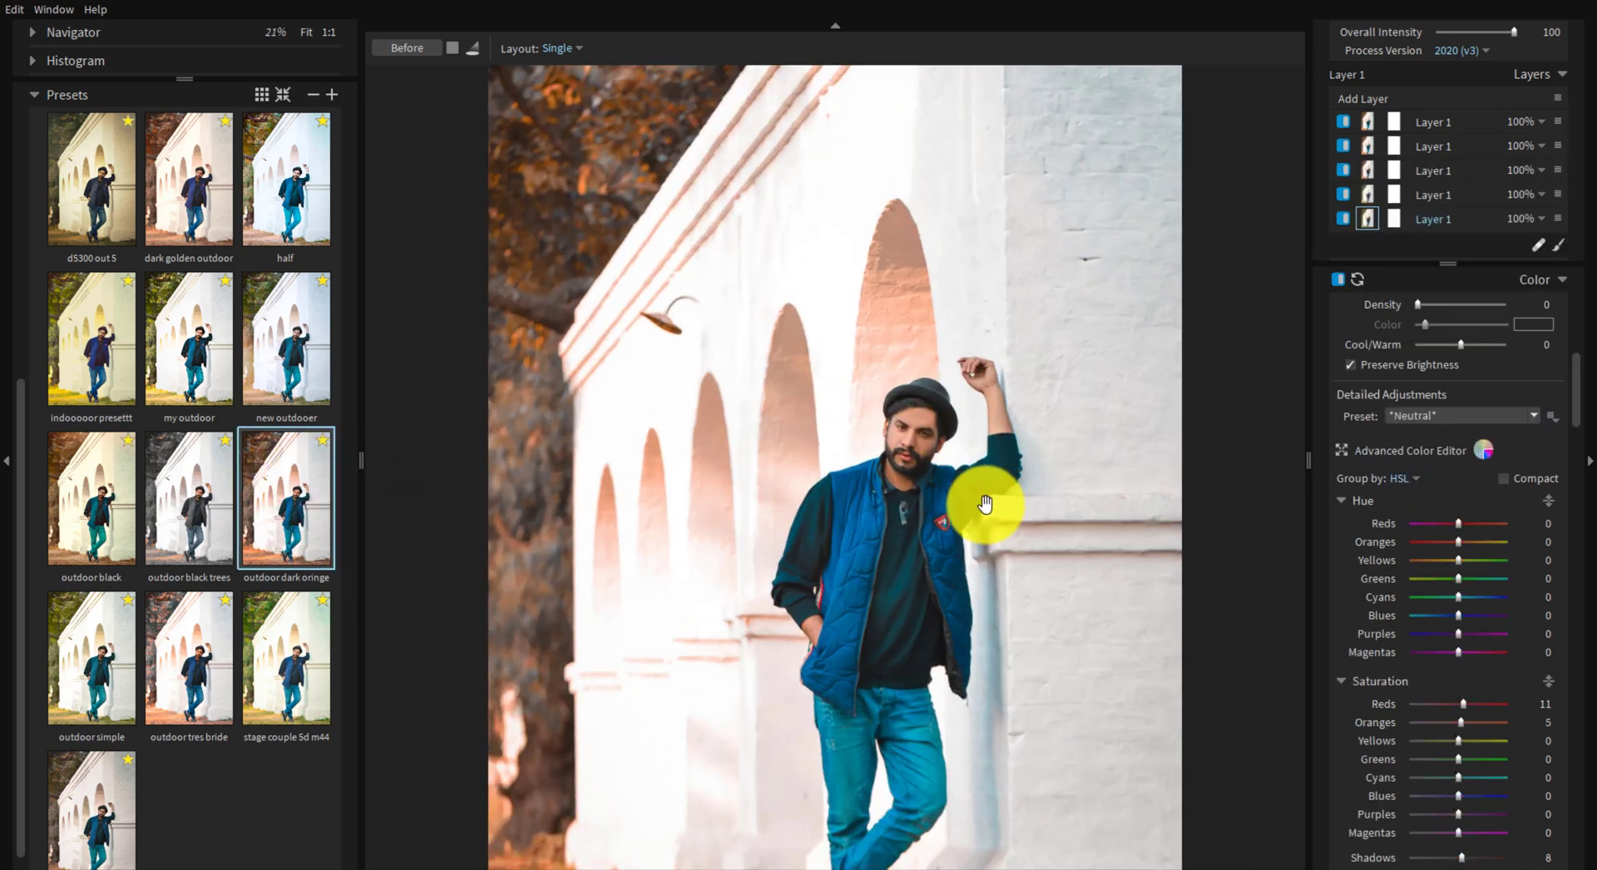
pyautogui.scroll(2, 944, 455)
# - Compare the toned portrait with the original repeatedly in close-up and accept the result as a new layer in Photoshop
pyautogui.click(405, 52)
pyautogui.click(405, 52)
pyautogui.click(406, 52)
pyautogui.click(408, 51)
pyautogui.click(408, 52)
pyautogui.click(409, 51)
pyautogui.scroll(1, 1063, 706)
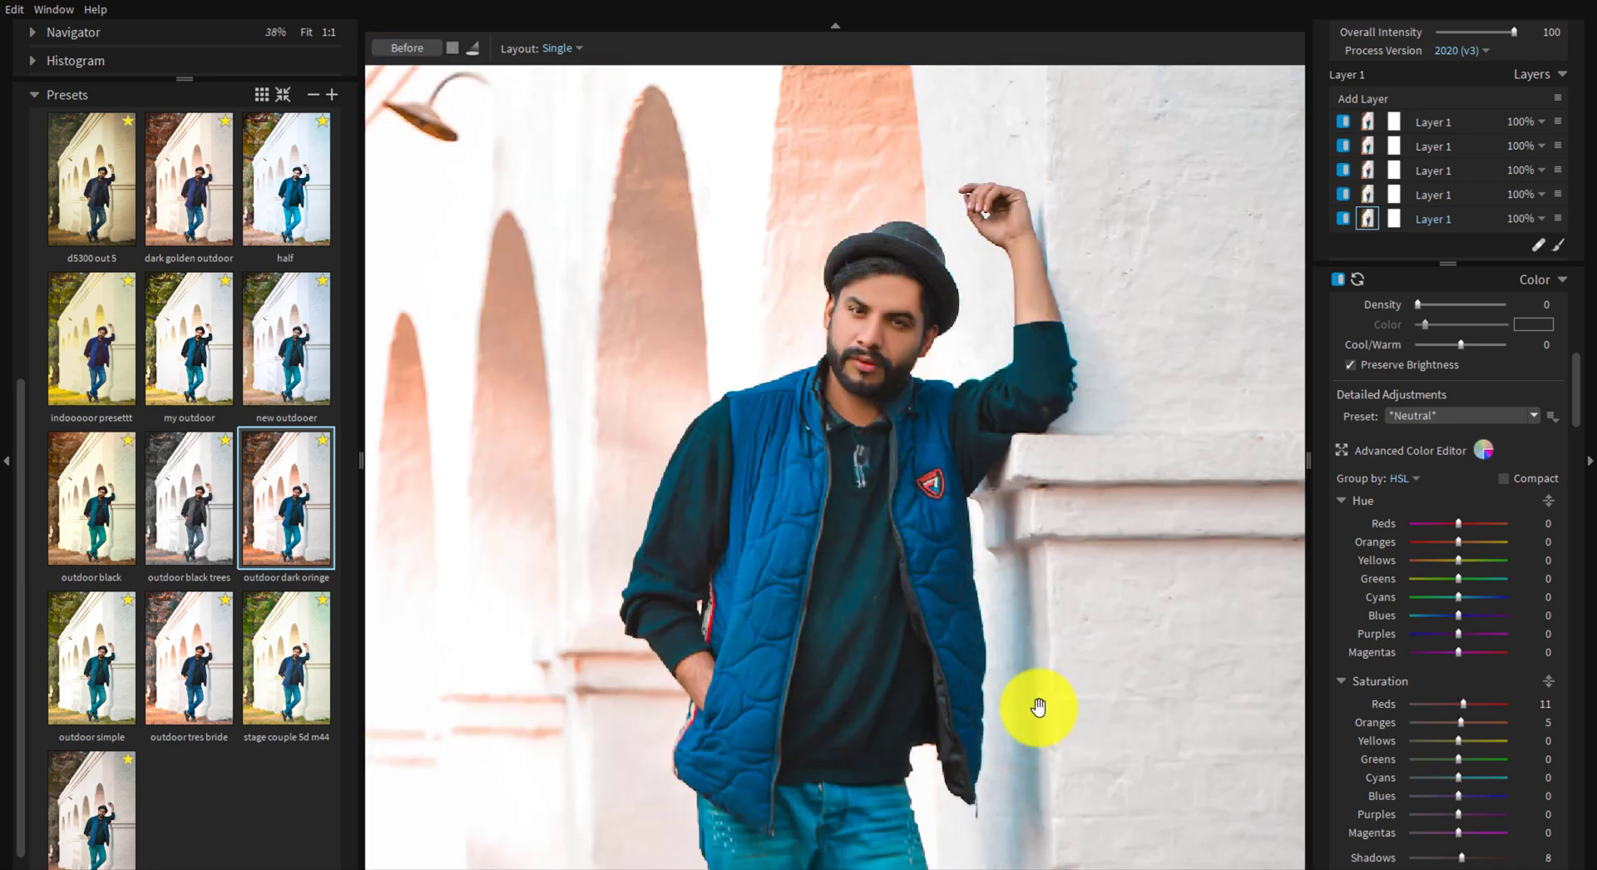
pyautogui.scroll(1, 1063, 705)
pyautogui.click(410, 50)
pyautogui.click(412, 50)
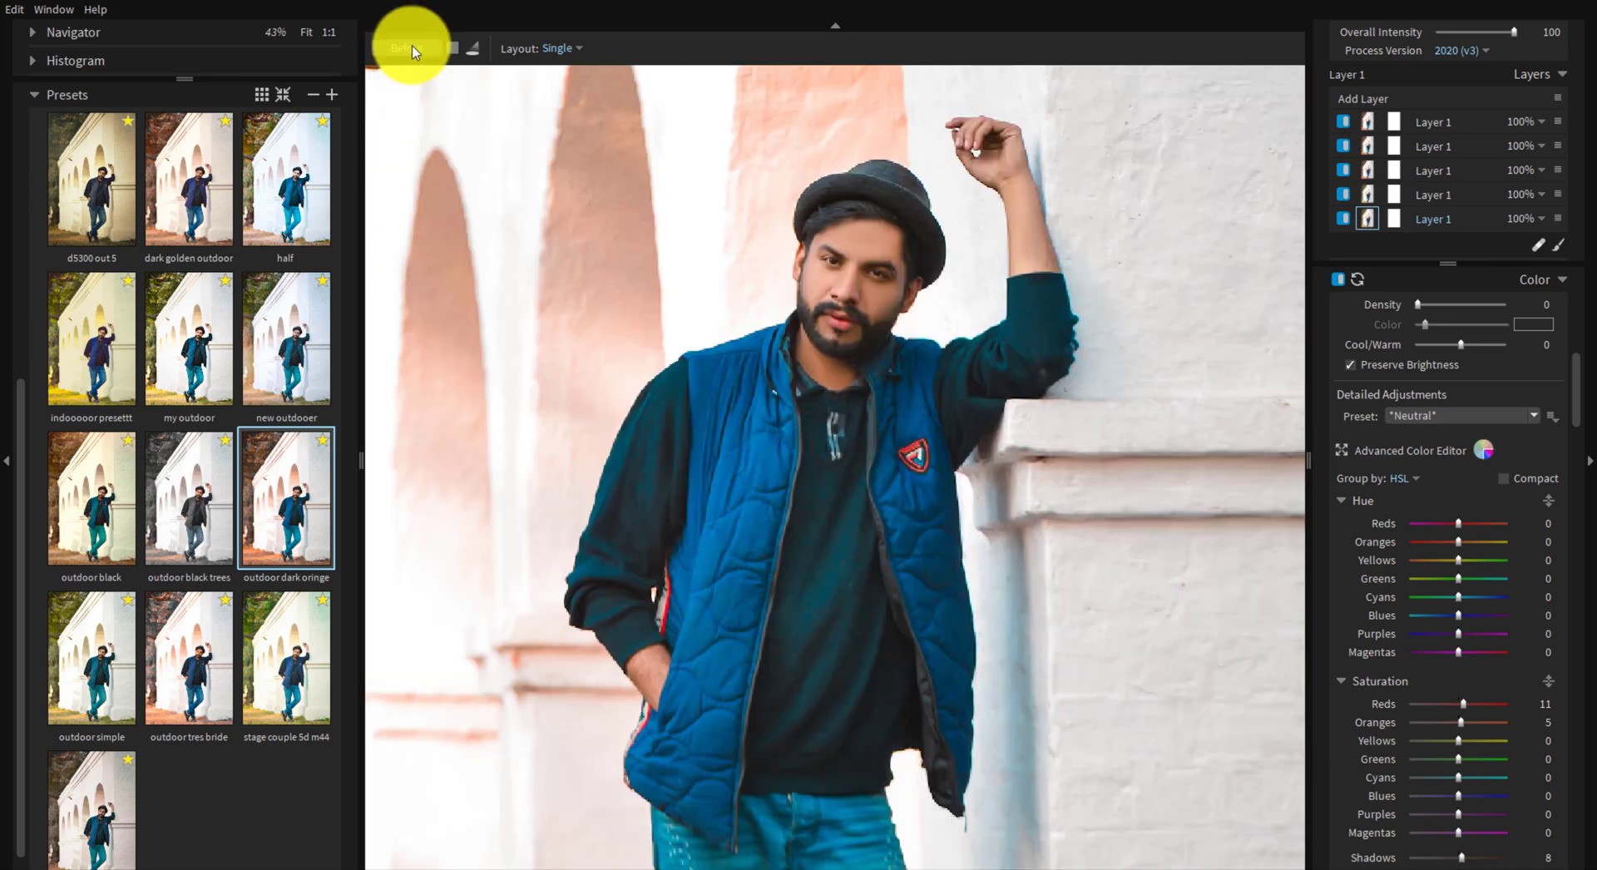
pyautogui.click(413, 52)
pyautogui.click(413, 52)
pyautogui.click(413, 52)
pyautogui.click(413, 52)
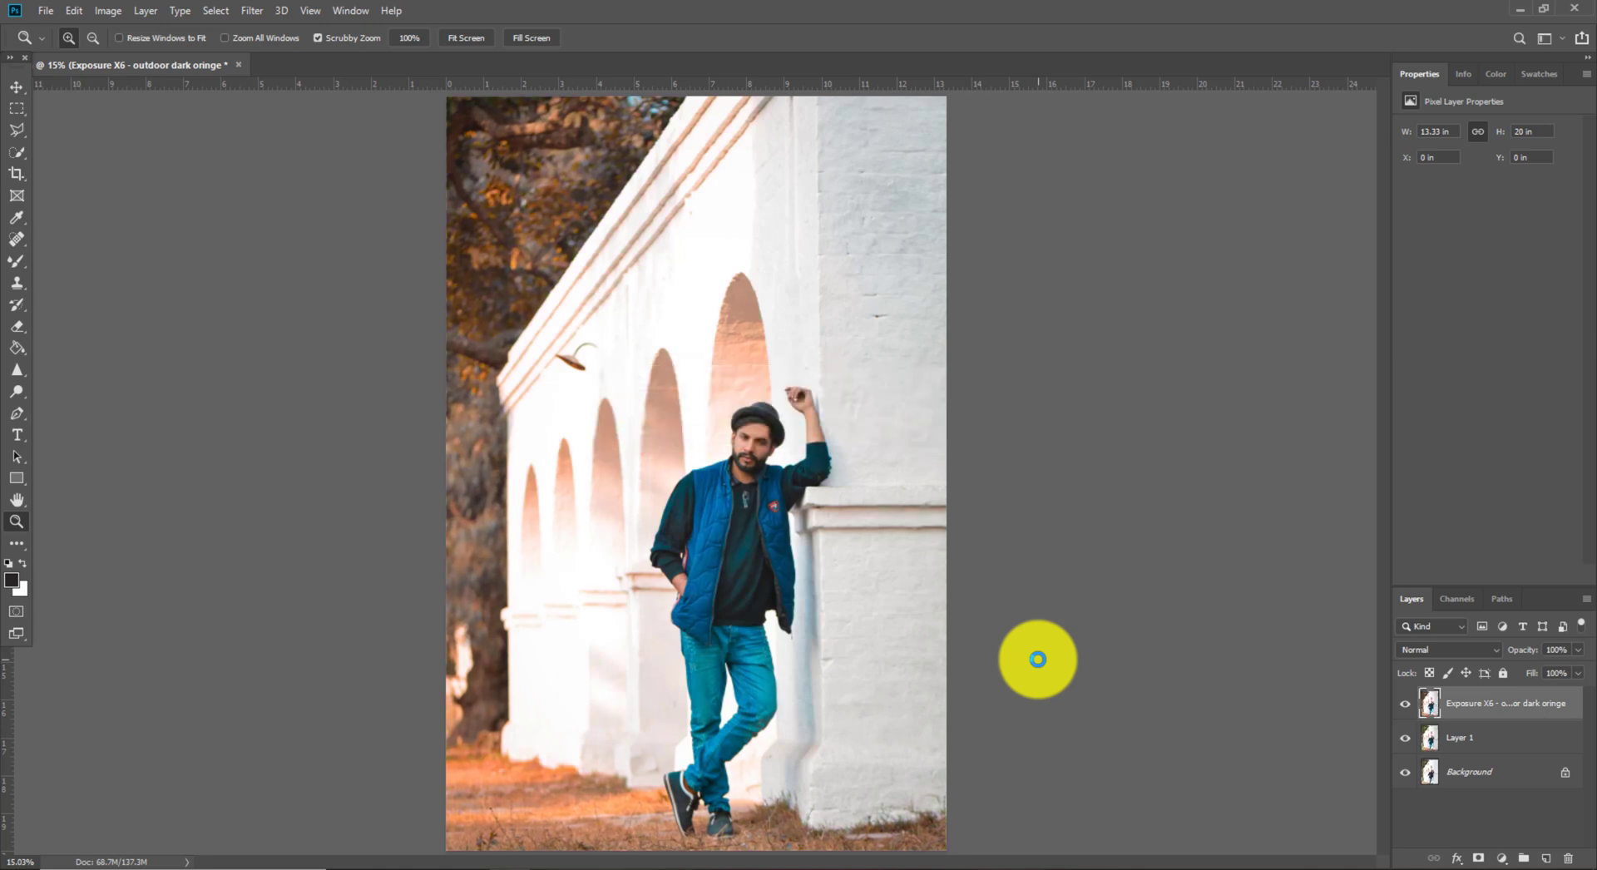
# - Compare the Background, Layer 1 and the Exposure layer by hiding and reshowing the upper two layers, examining the portrait enlarged
pyautogui.click(1405, 705)
pyautogui.click(1405, 737)
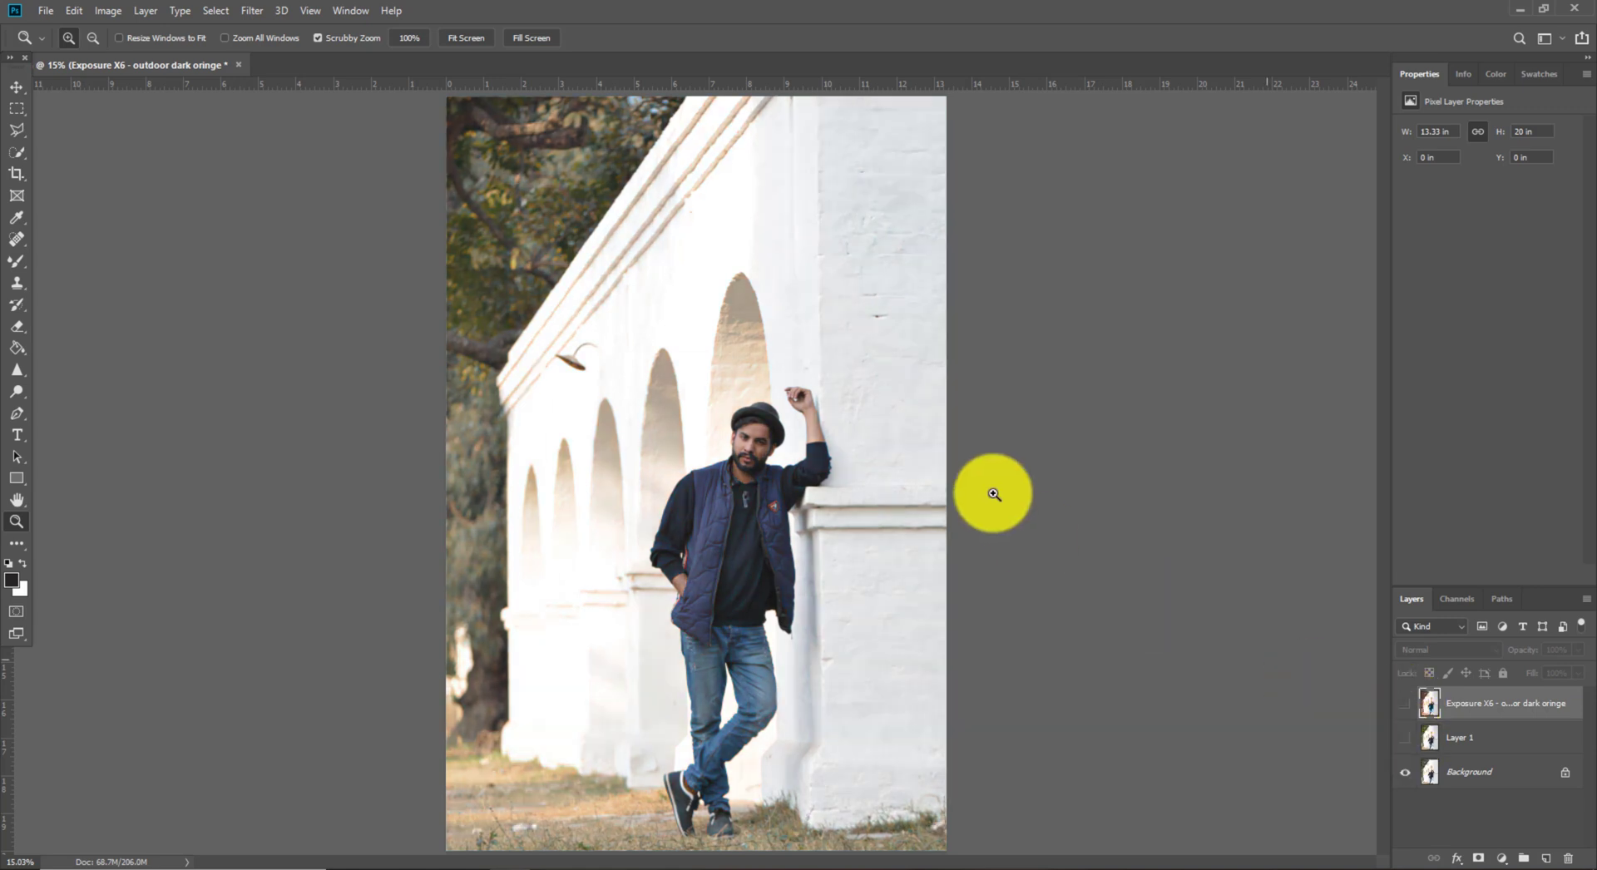
pyautogui.click(827, 503)
pyautogui.click(822, 411)
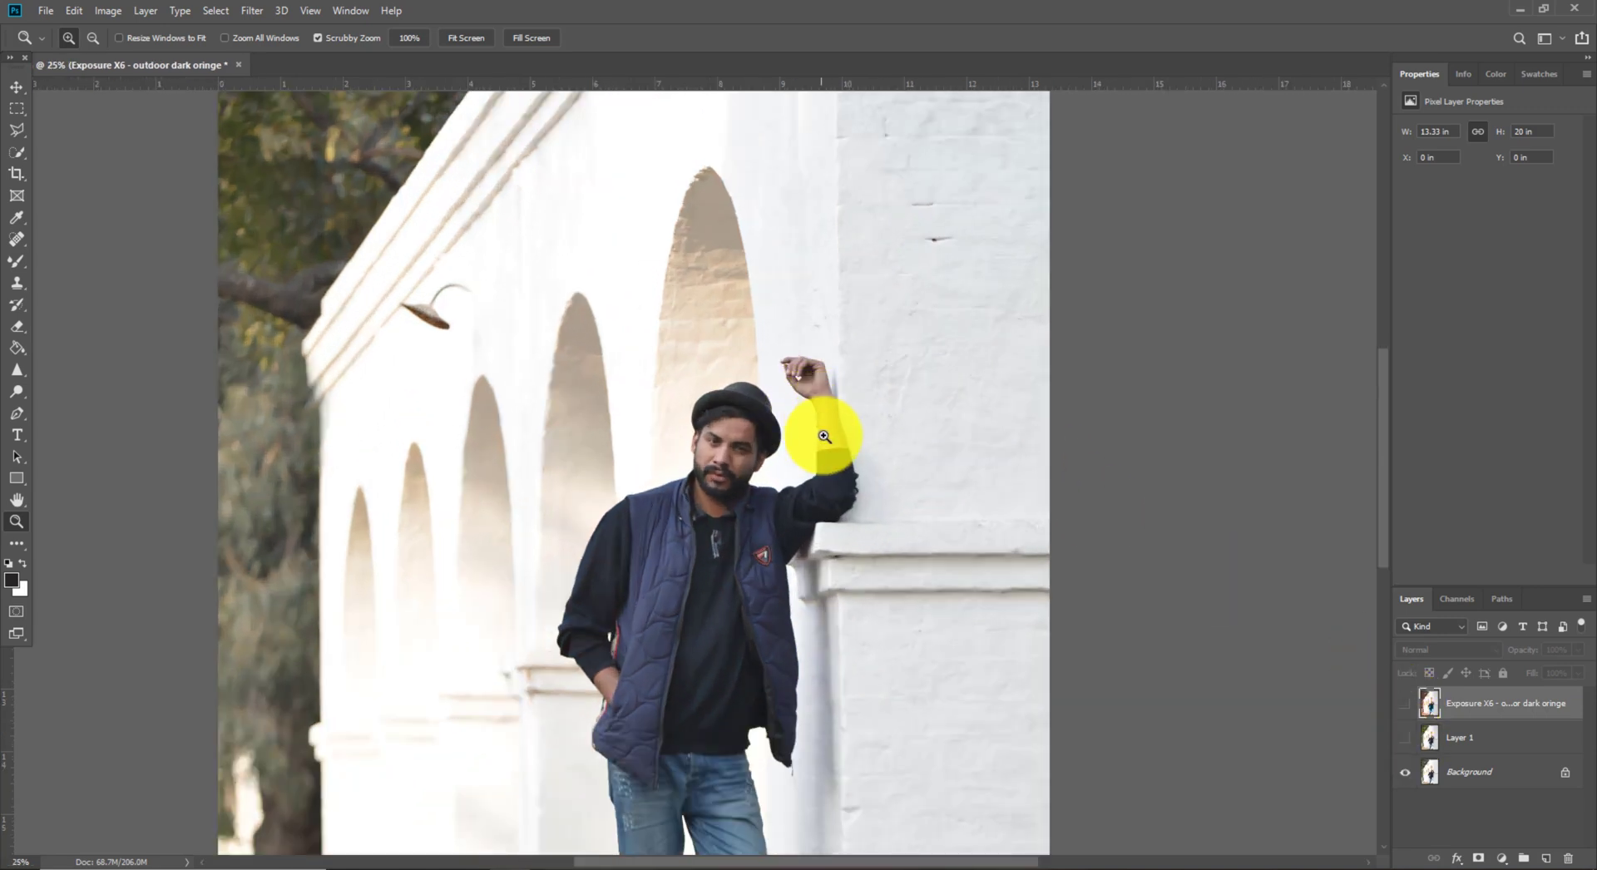
pyautogui.click(1407, 739)
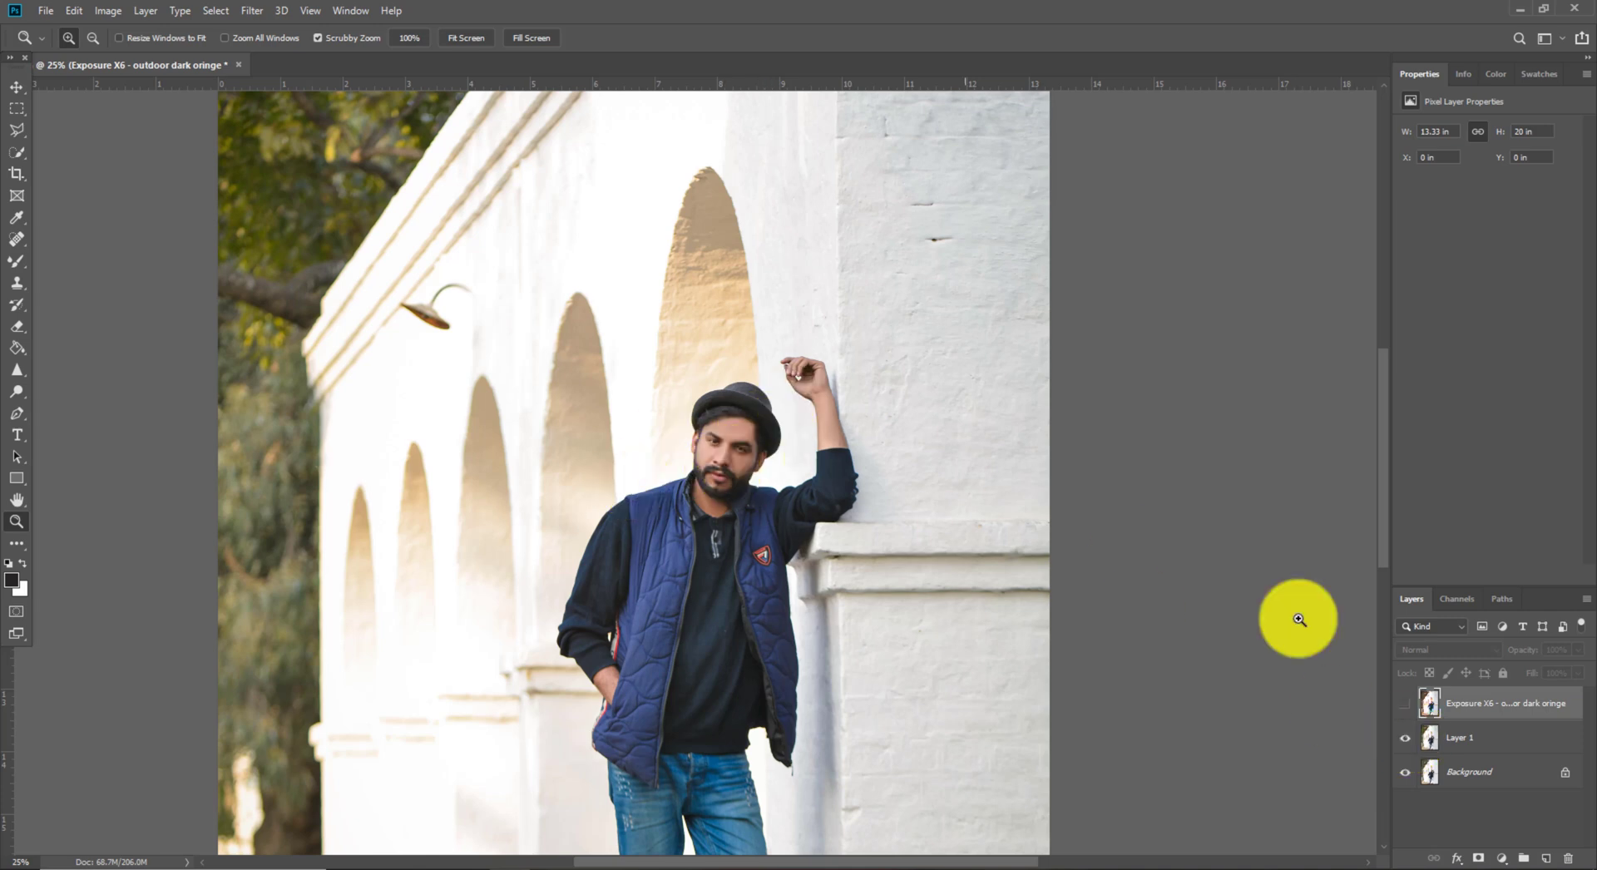
pyautogui.click(1404, 706)
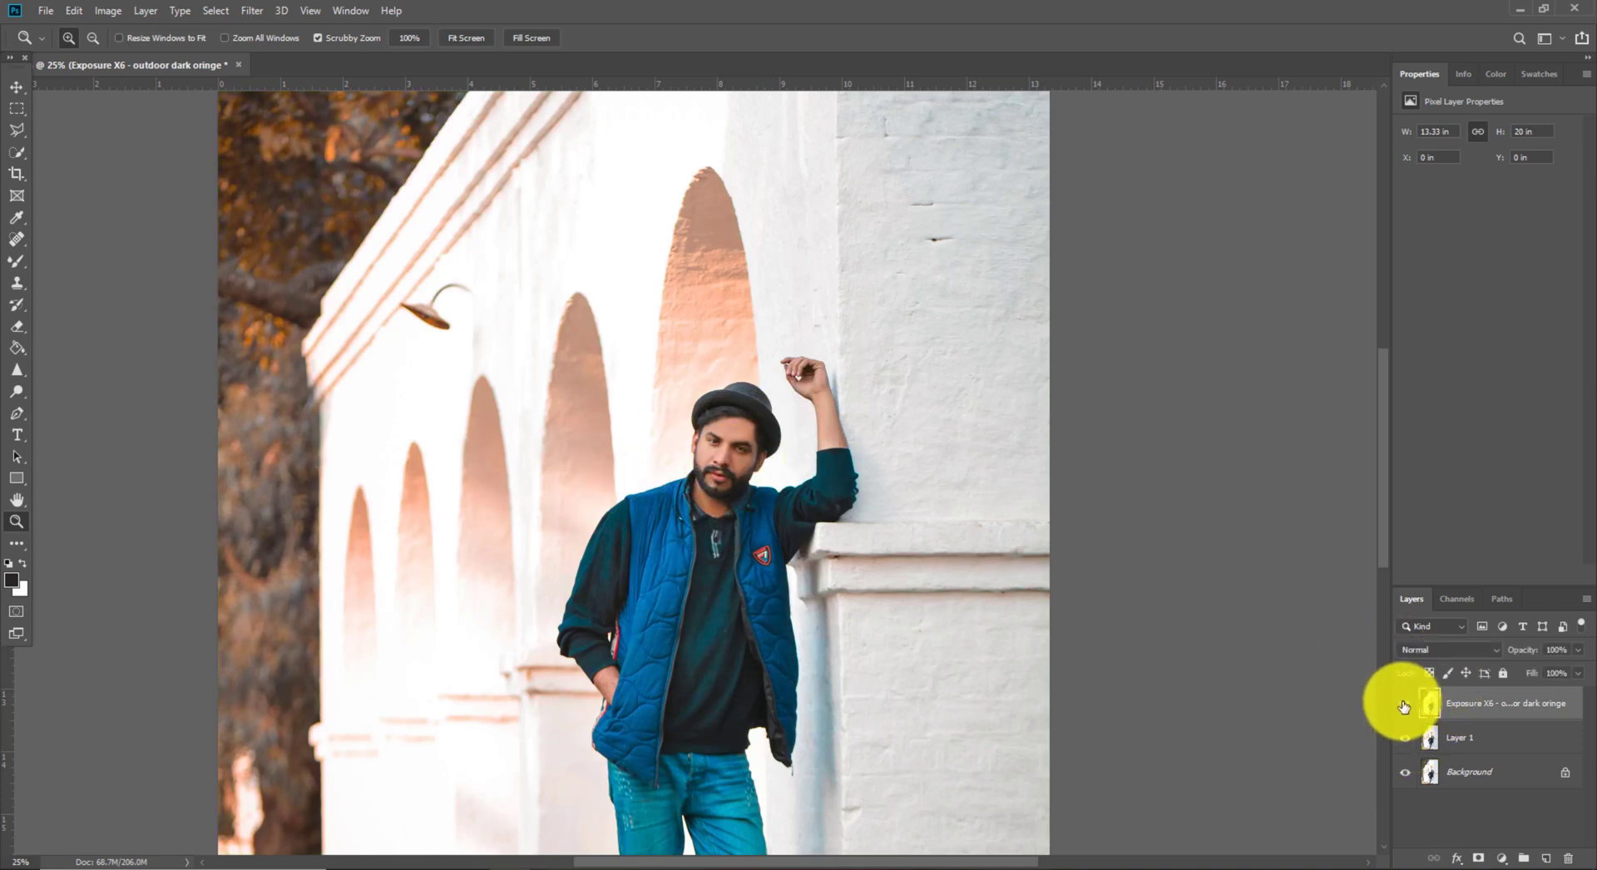
pyautogui.scroll(-1, 802, 474)
pyautogui.rightClick(834, 421)
pyautogui.click(848, 424)
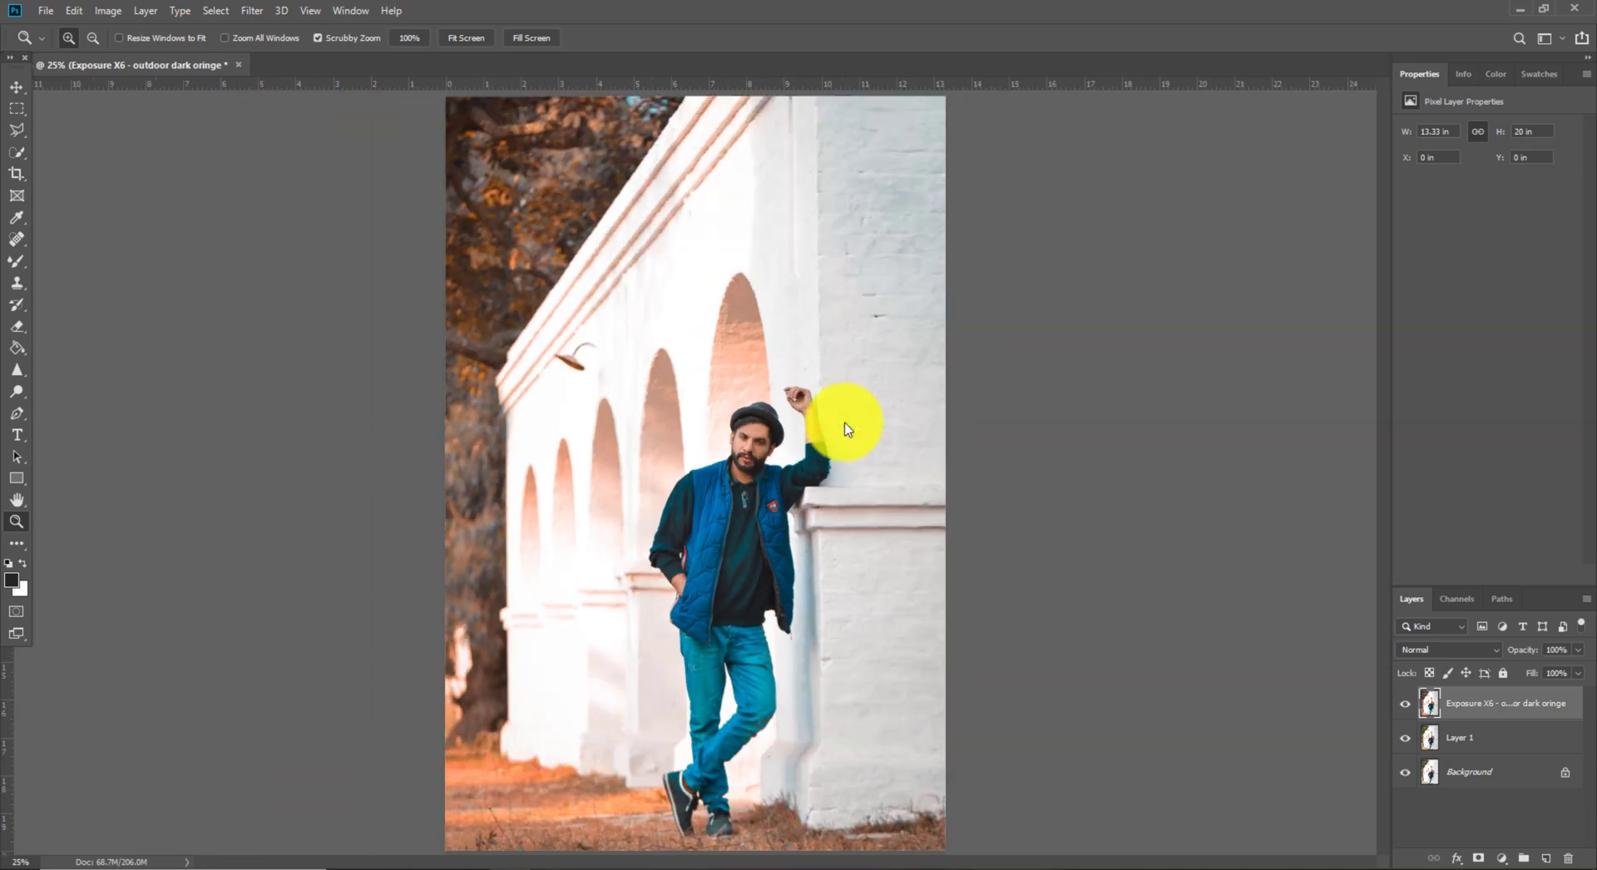
pyautogui.click(817, 492)
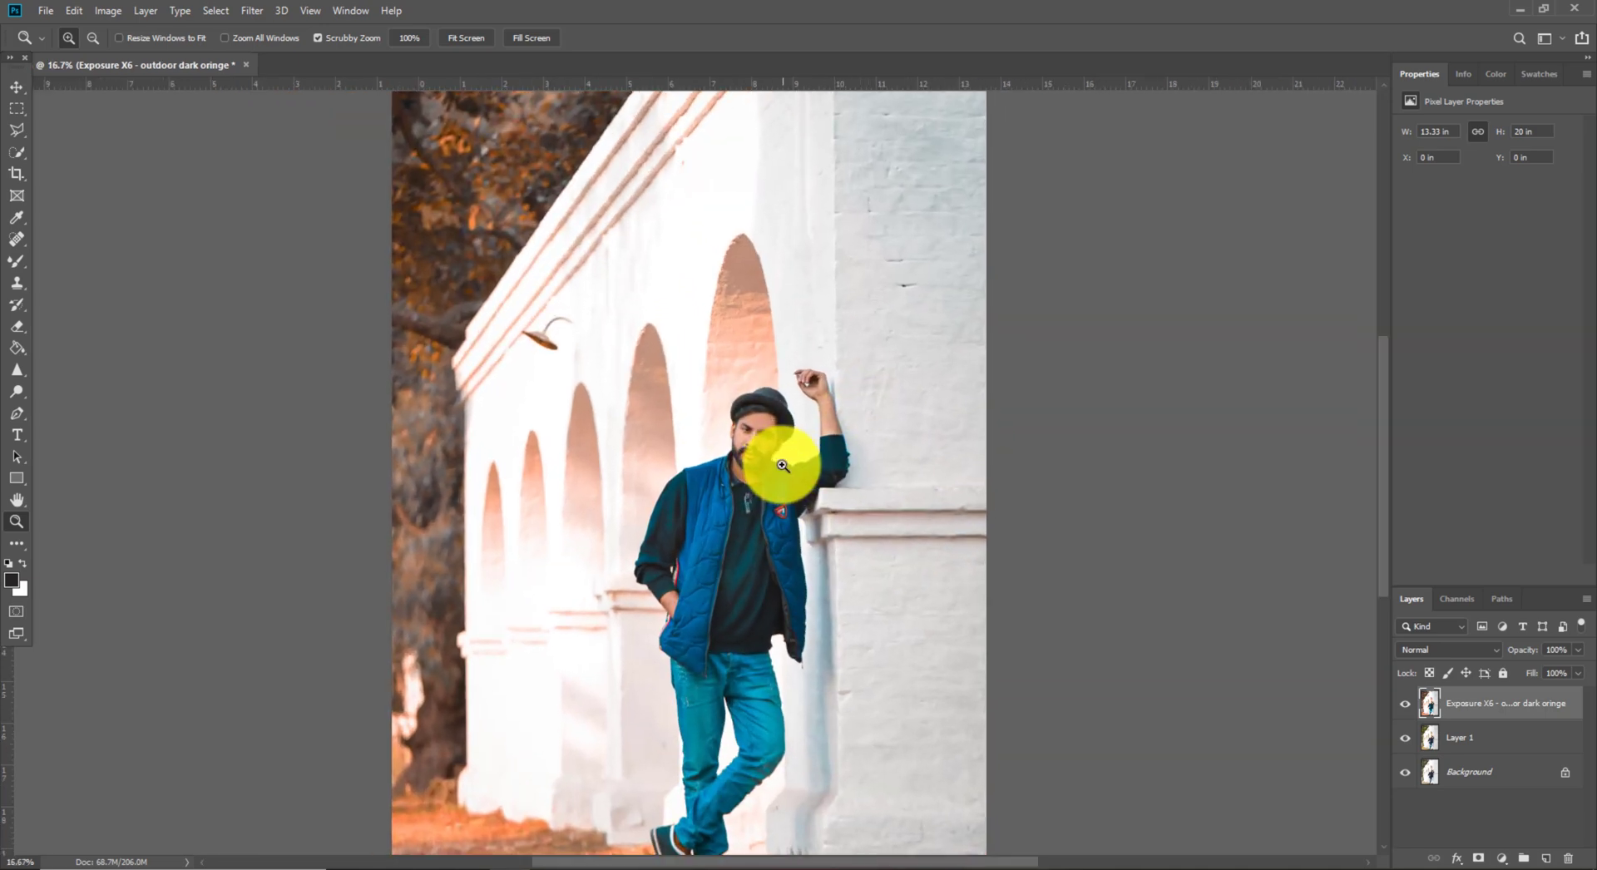
pyautogui.click(781, 465)
pyautogui.rightClick(902, 384)
pyautogui.click(919, 392)
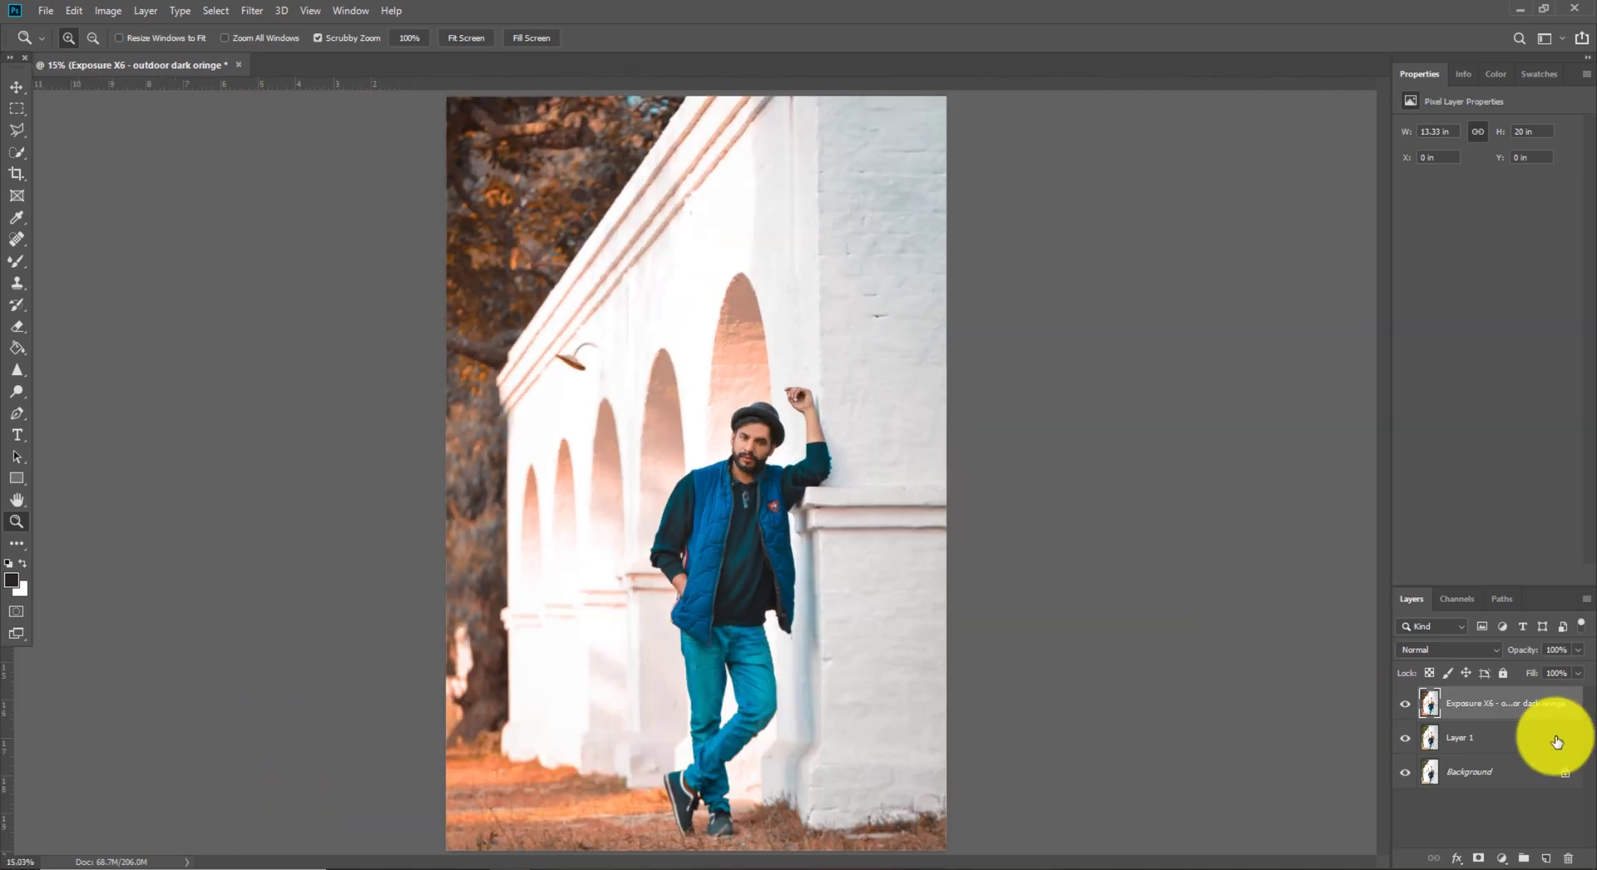
# - Hide the "outdoor dark oringe" Exposure layer and select Layer 1, viewing the portrait enlarged
pyautogui.click(1405, 704)
pyautogui.click(1441, 741)
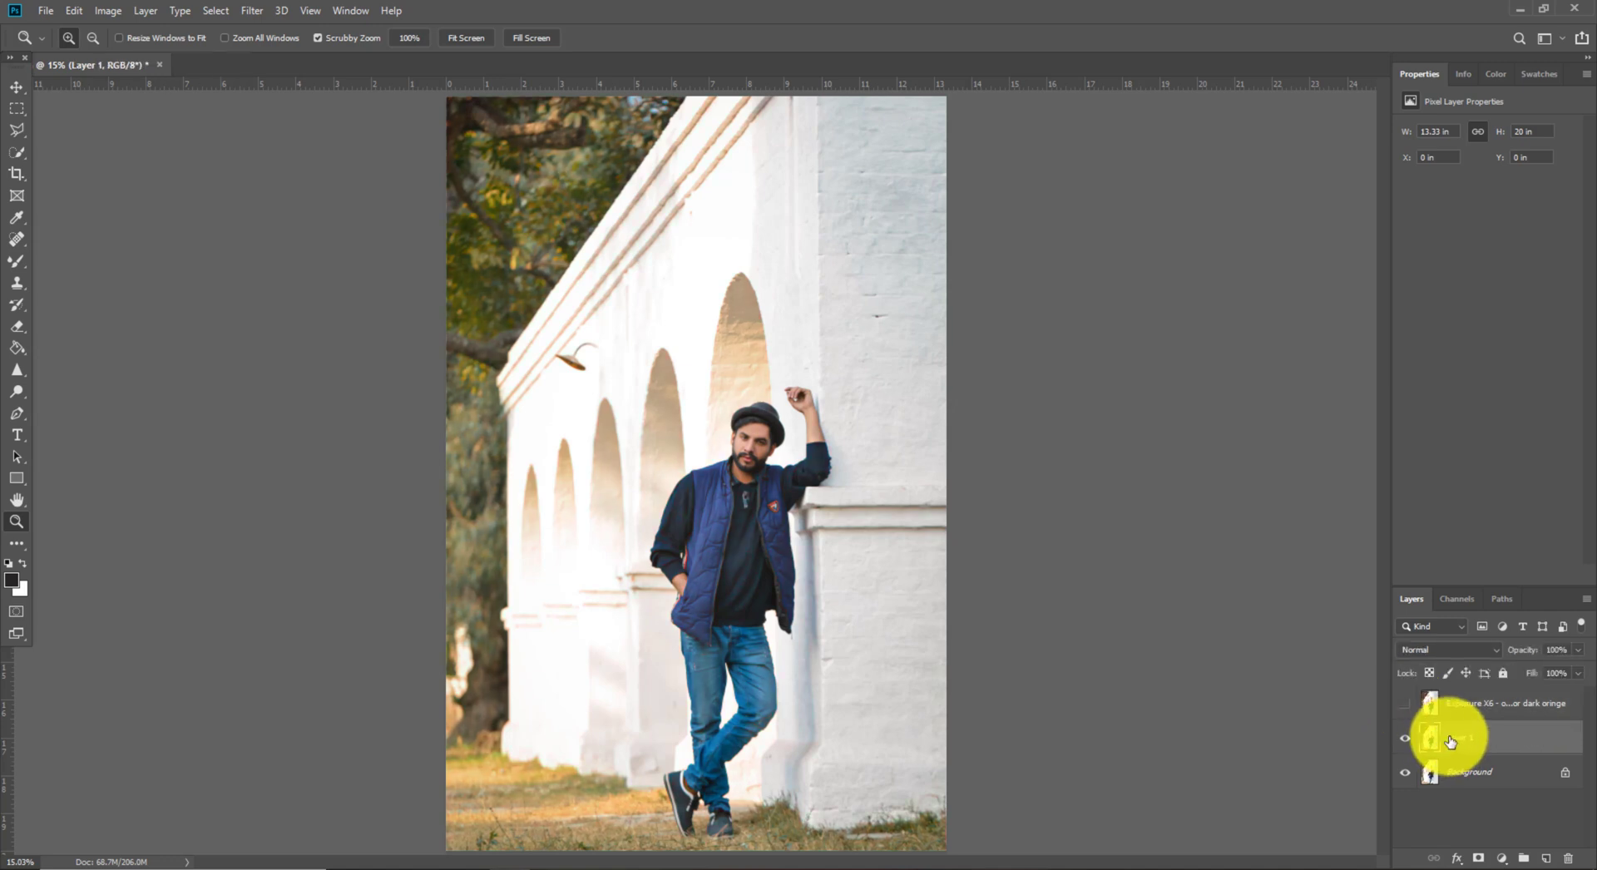
pyautogui.click(815, 424)
pyautogui.click(809, 401)
pyautogui.click(817, 410)
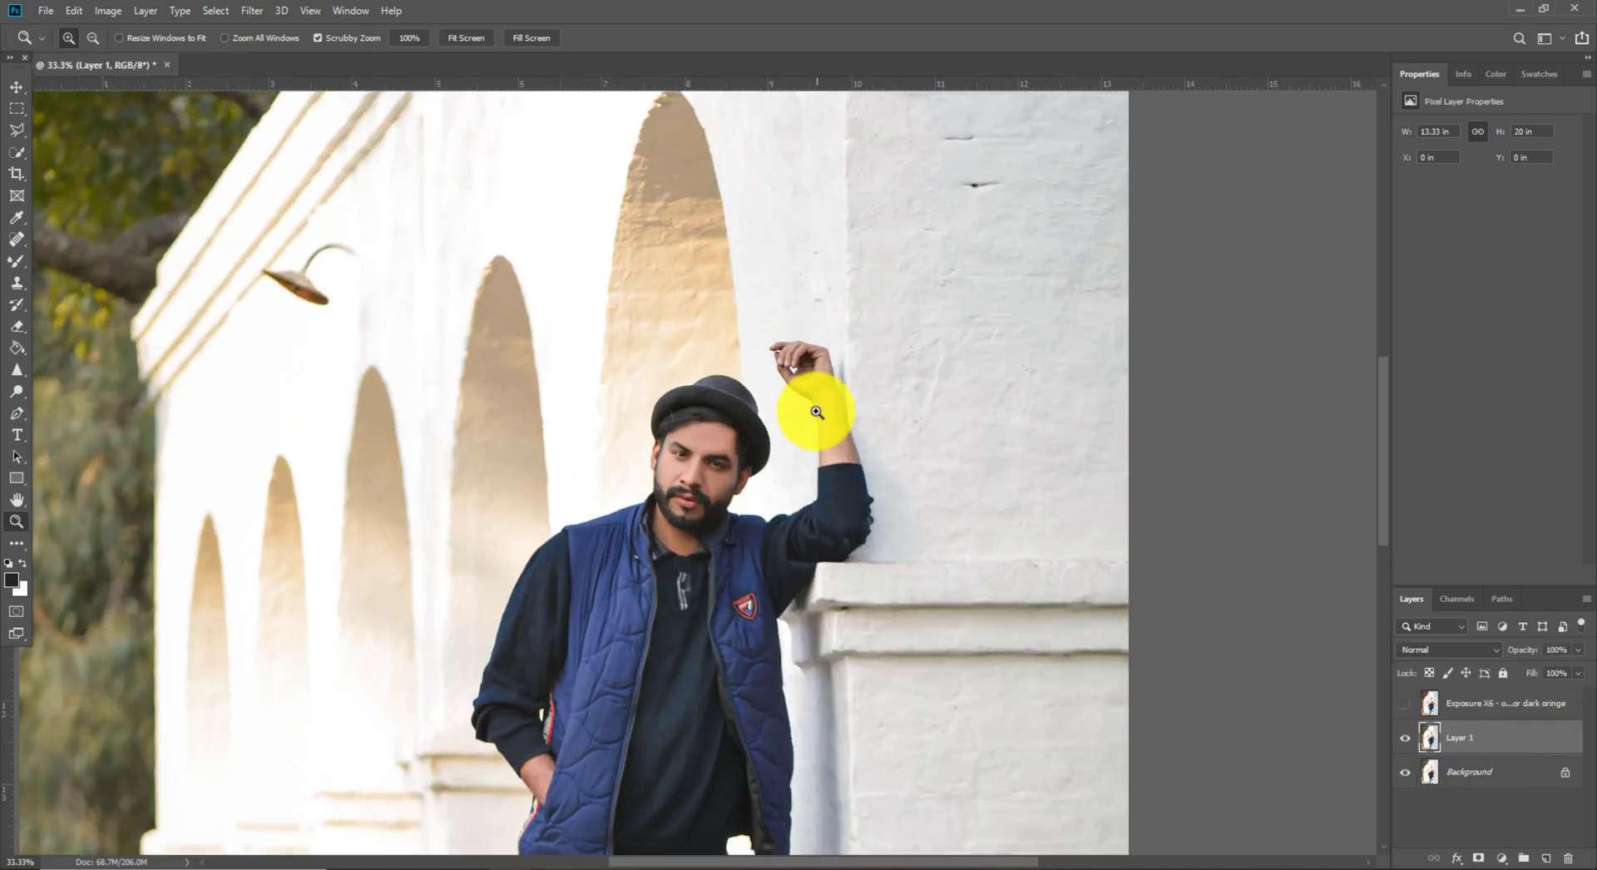
pyautogui.click(252, 14)
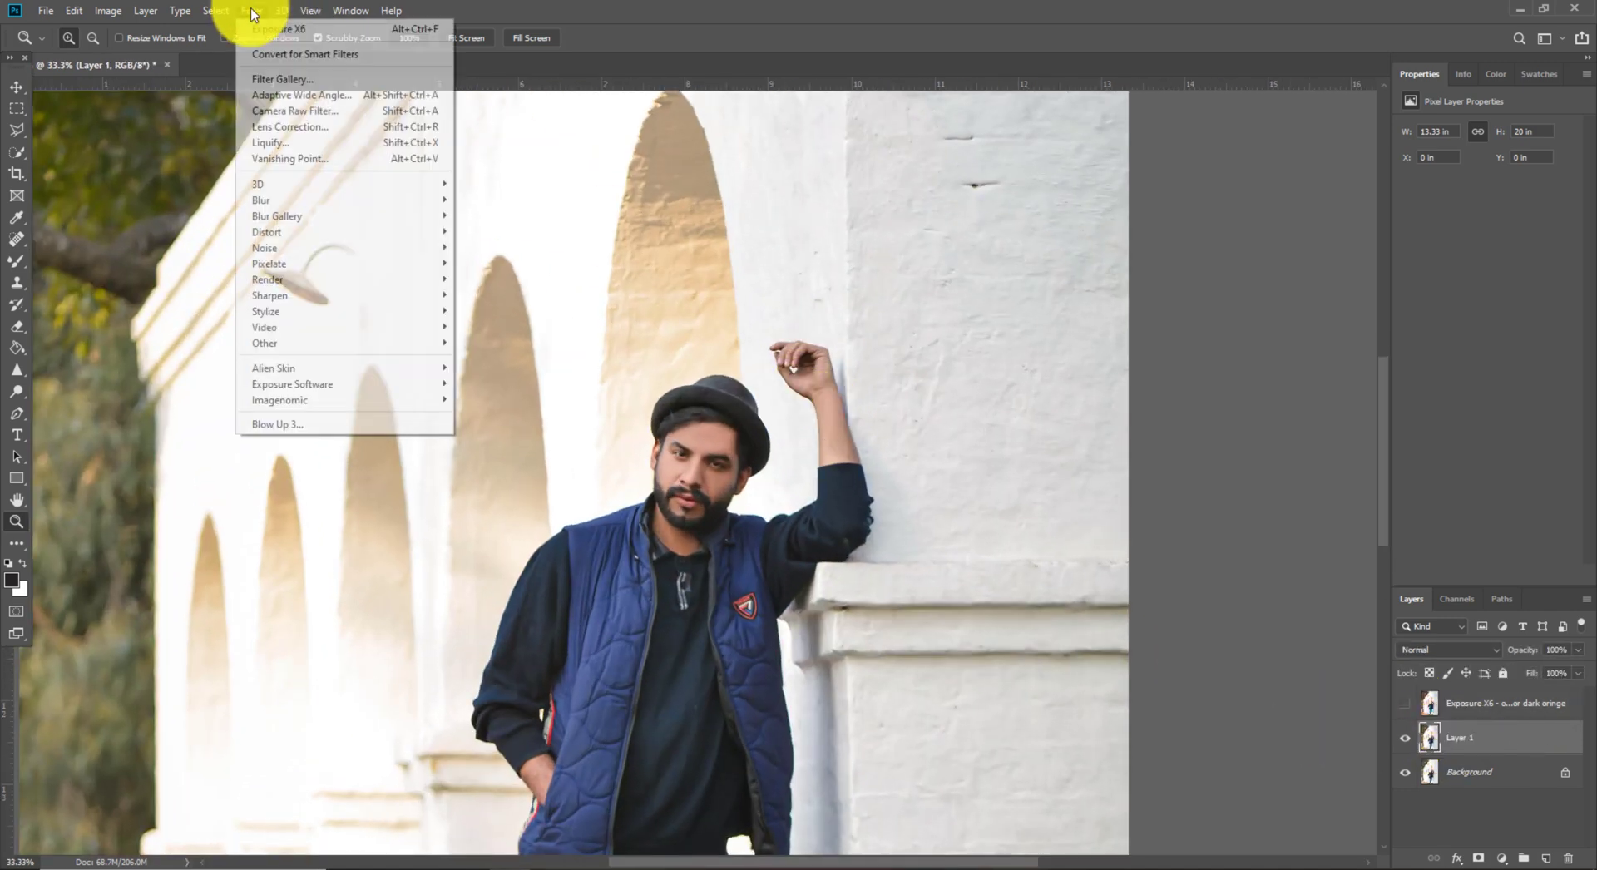
pyautogui.click(300, 111)
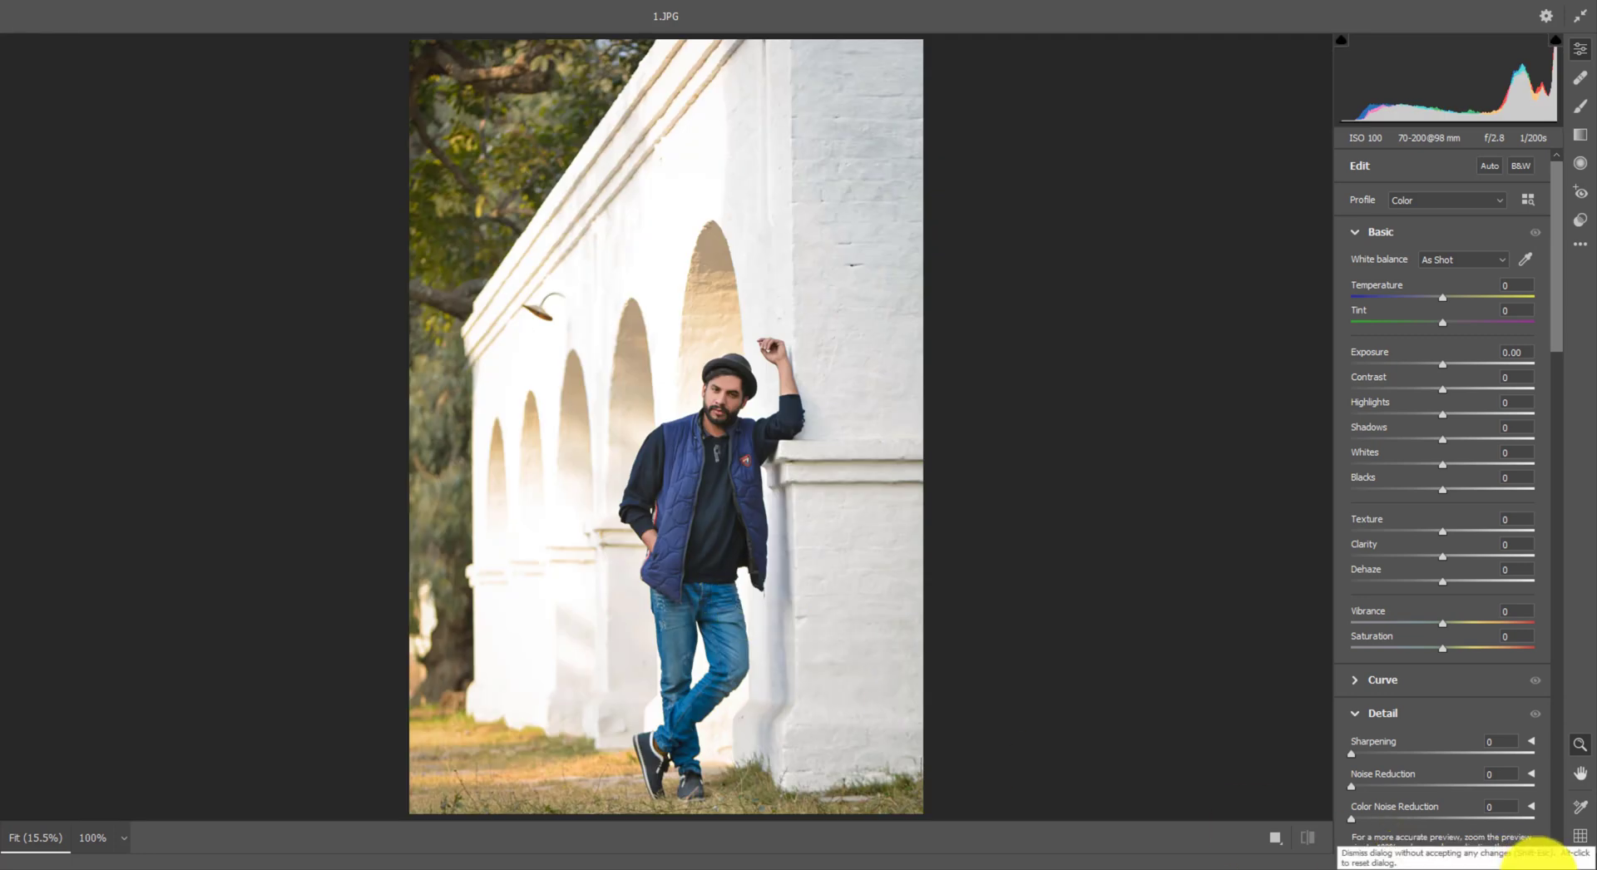
pyautogui.click(1537, 857)
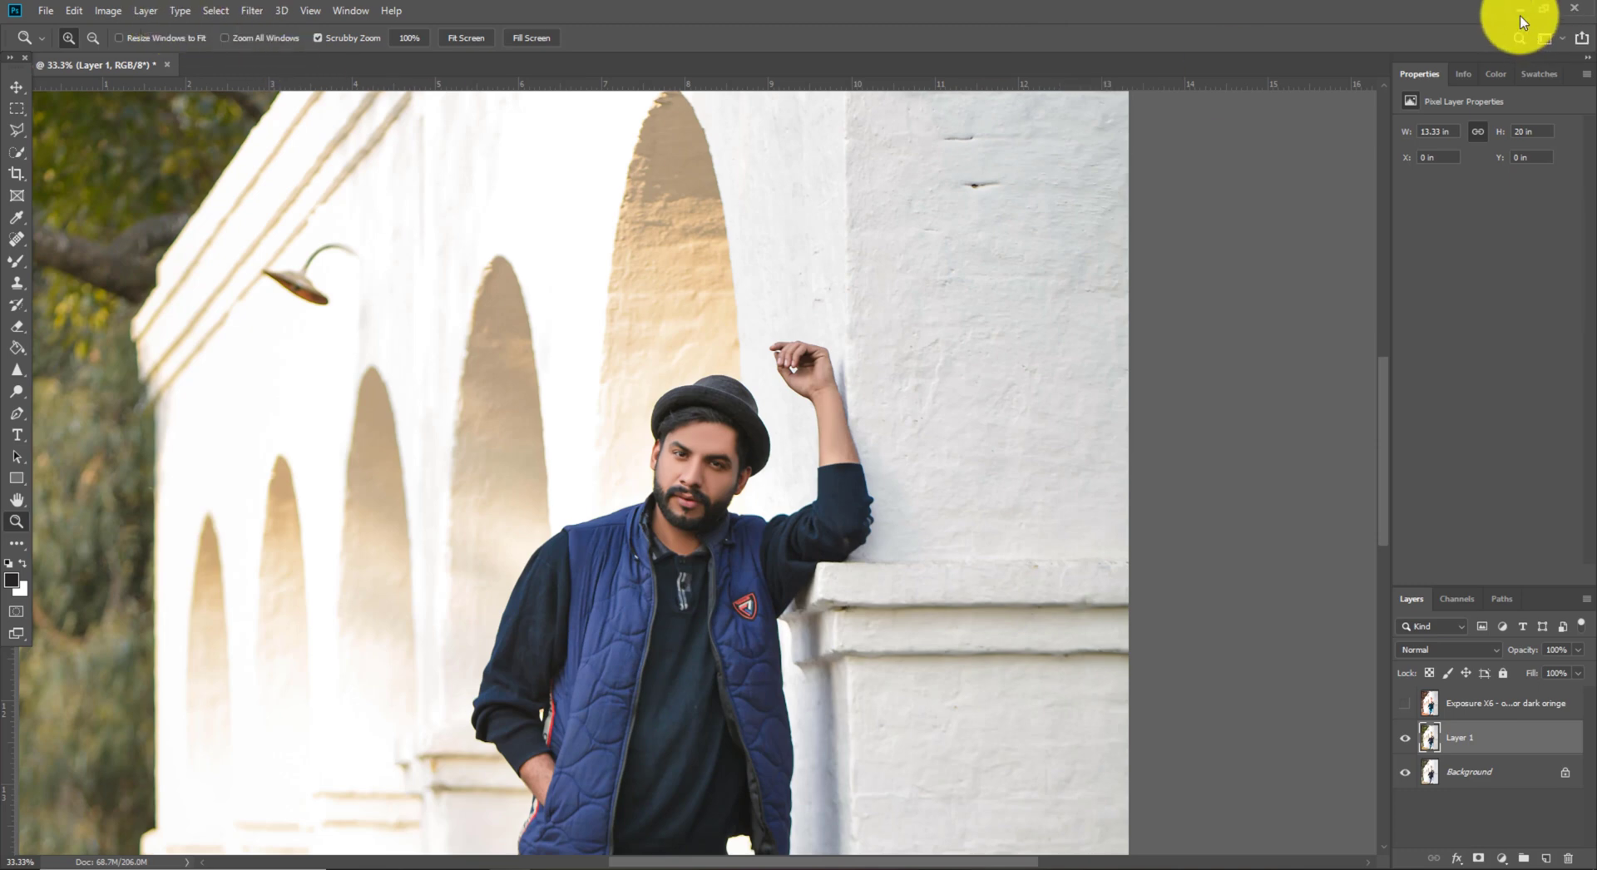
# - Import the "outdoor black trees" Exposure preset from the desktop, replacing the existing copy, and return to Photoshop
pyautogui.click(1524, 16)
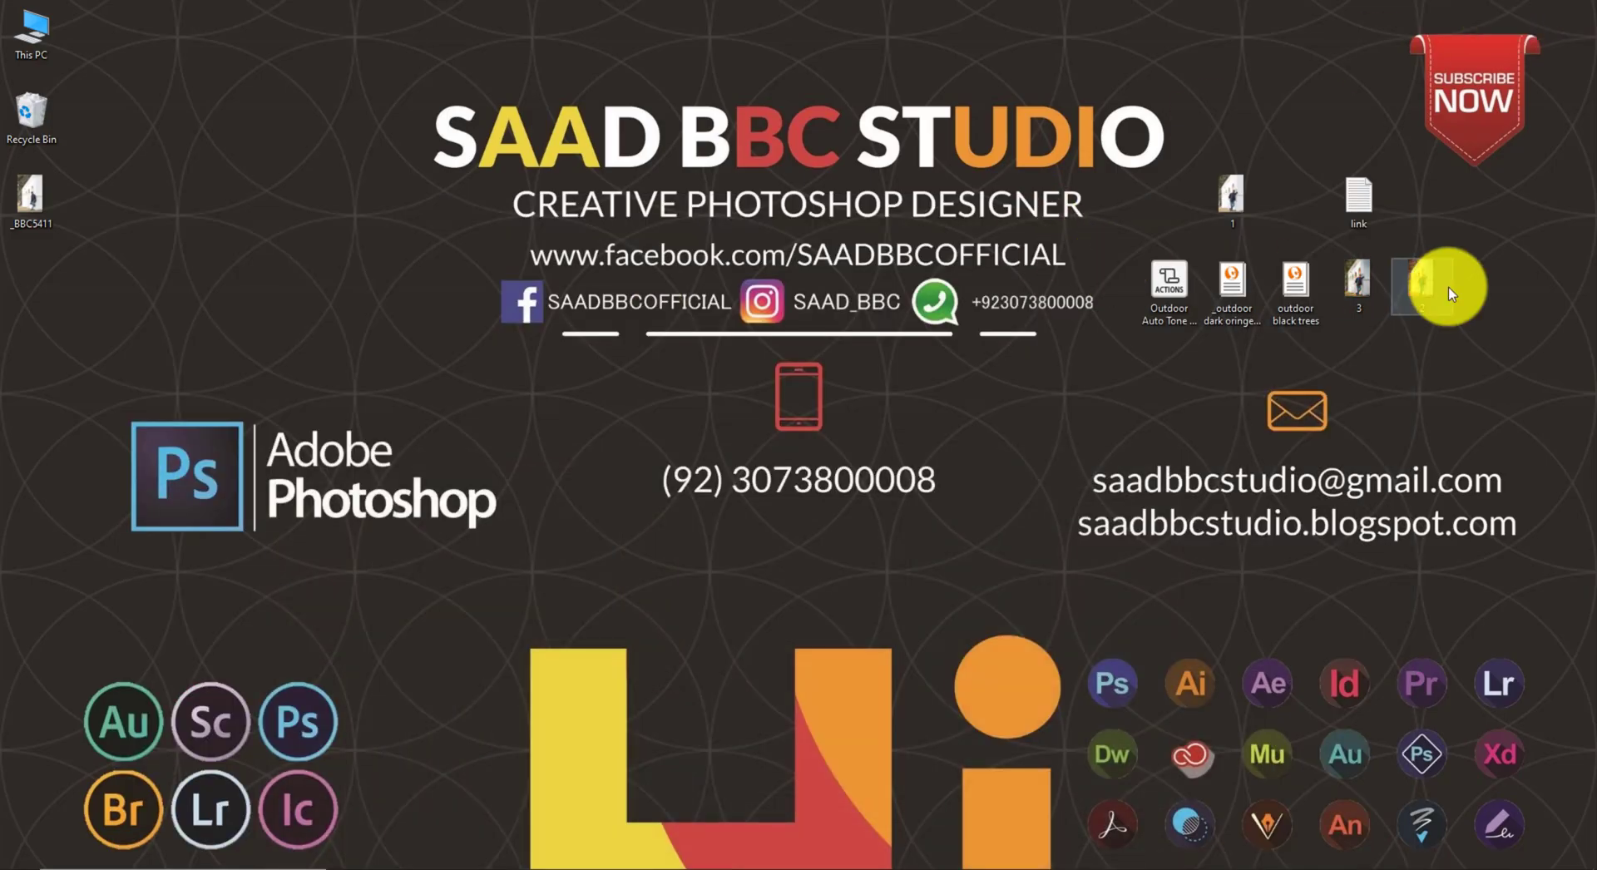
pyautogui.click(1302, 308)
pyautogui.doubleClick(1296, 309)
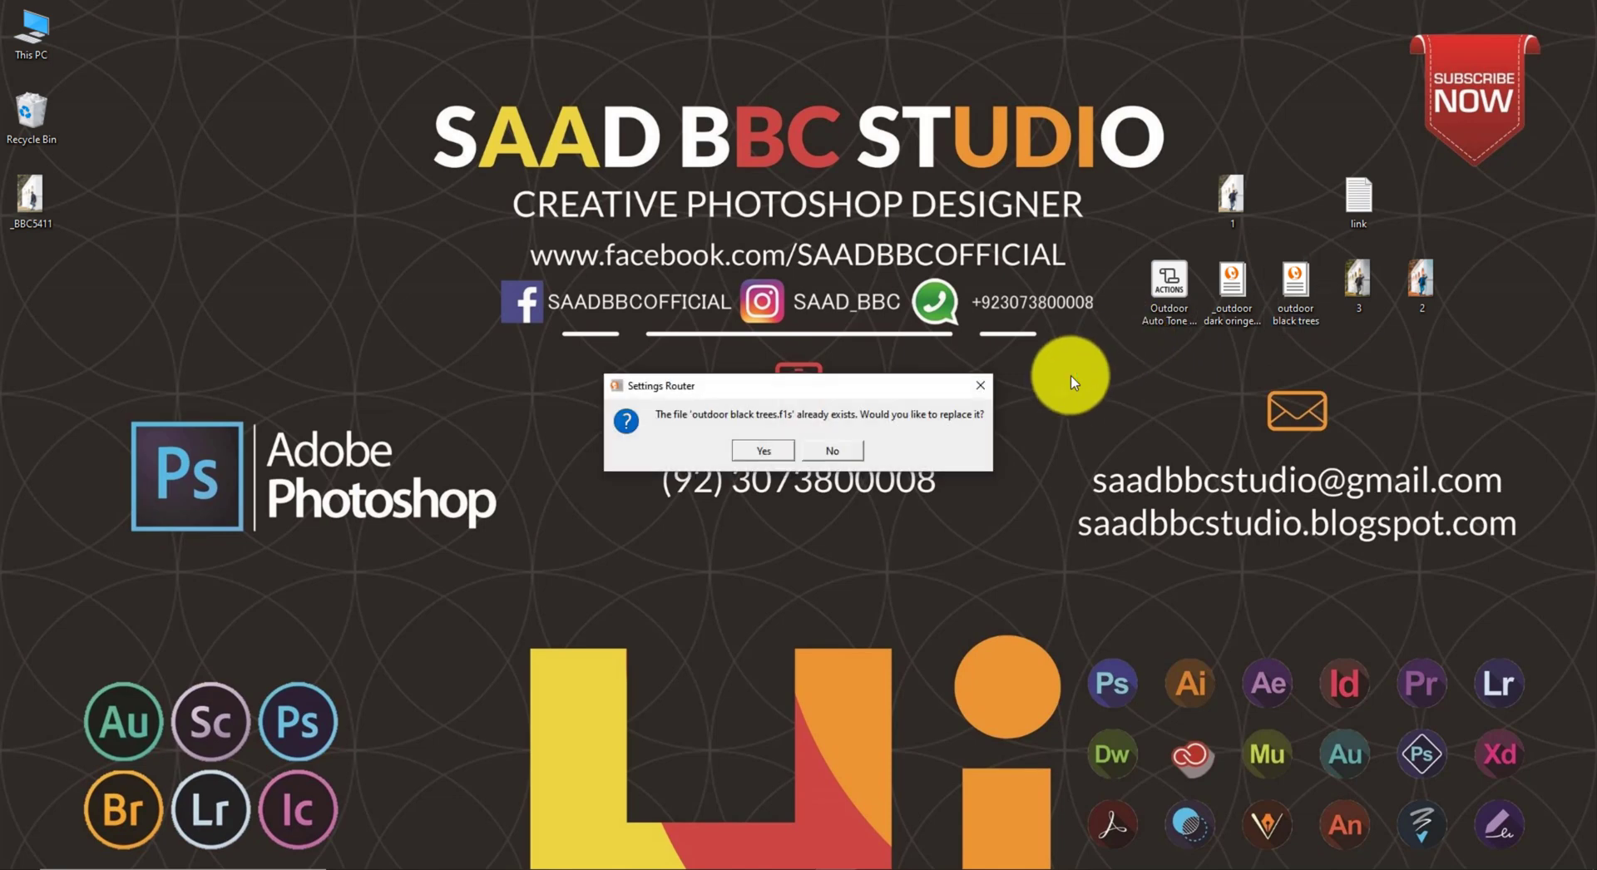
pyautogui.click(760, 453)
pyautogui.click(803, 455)
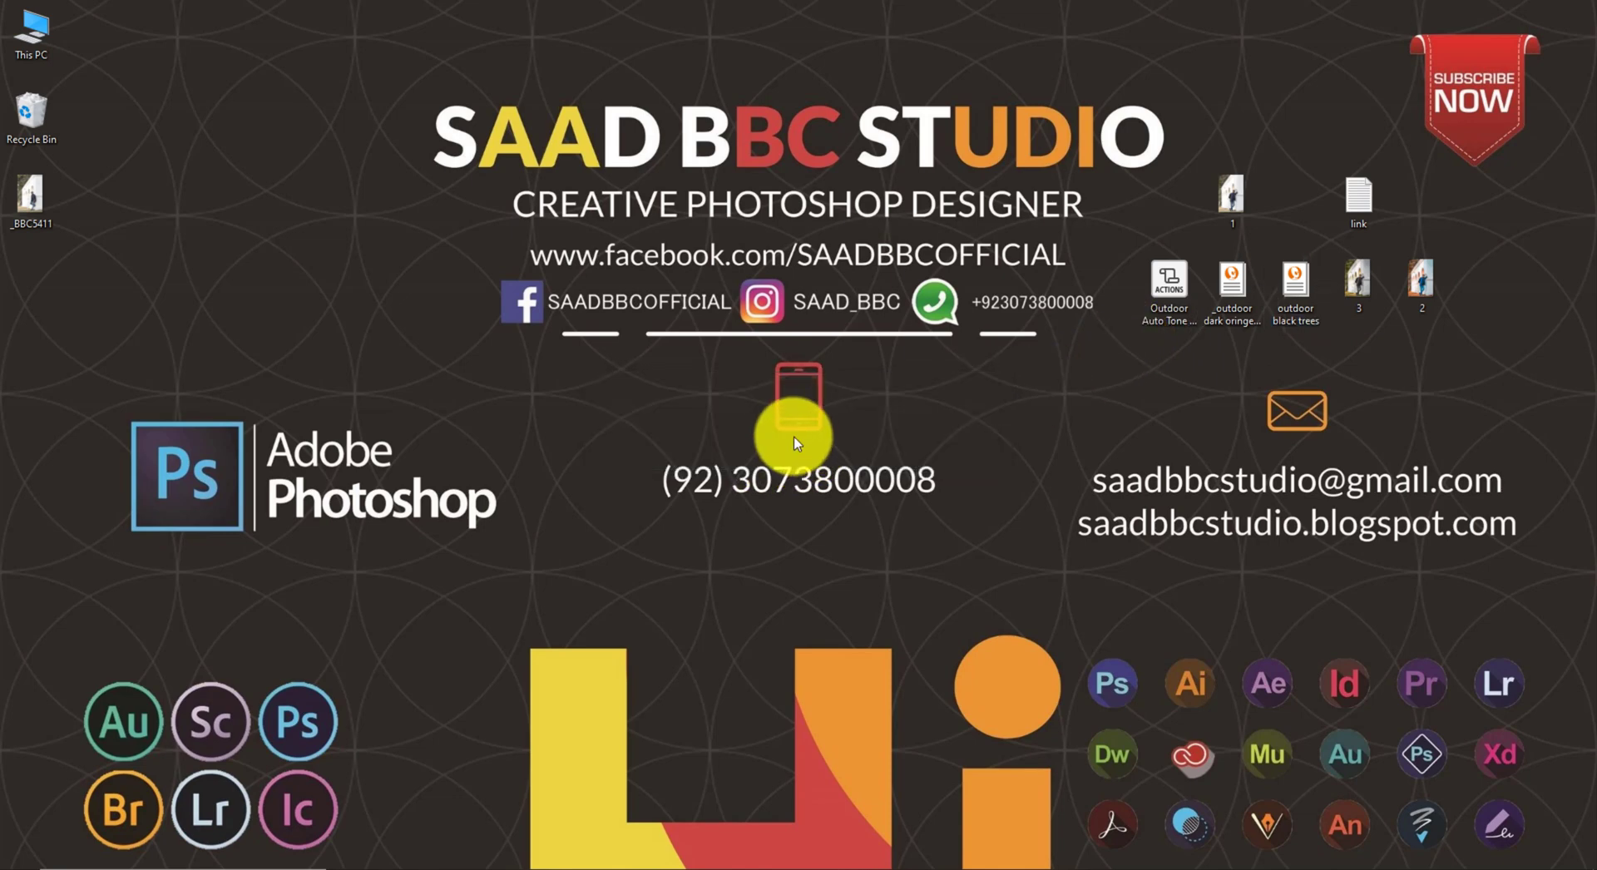
pyautogui.click(498, 865)
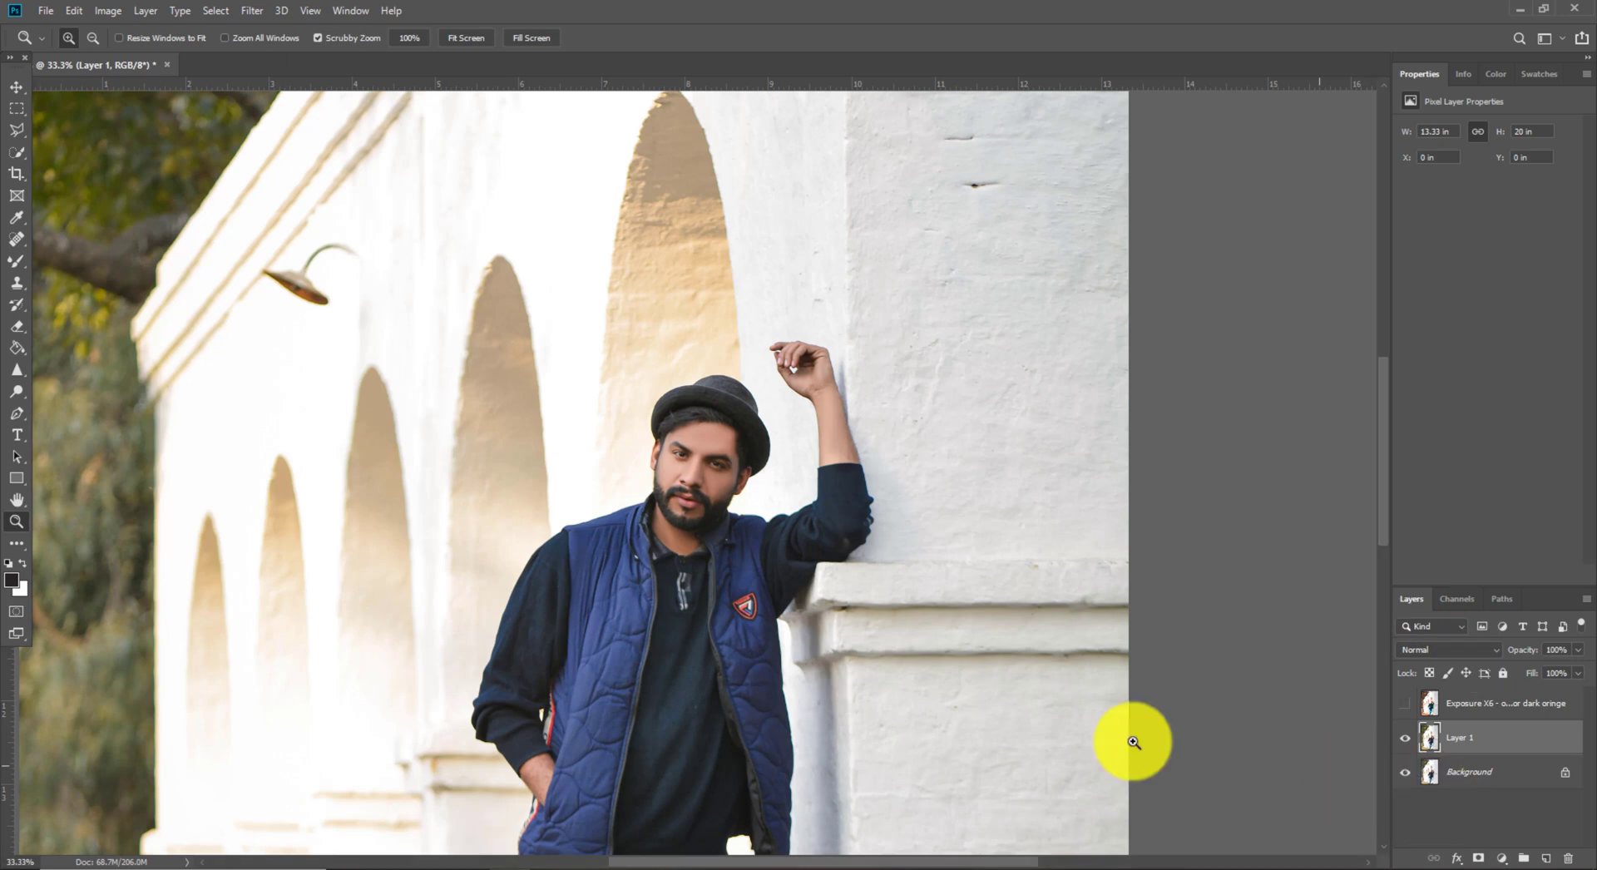
# - Open Layer 1 in Exposure X6 and apply the "outdoor black trees" preset
pyautogui.click(252, 10)
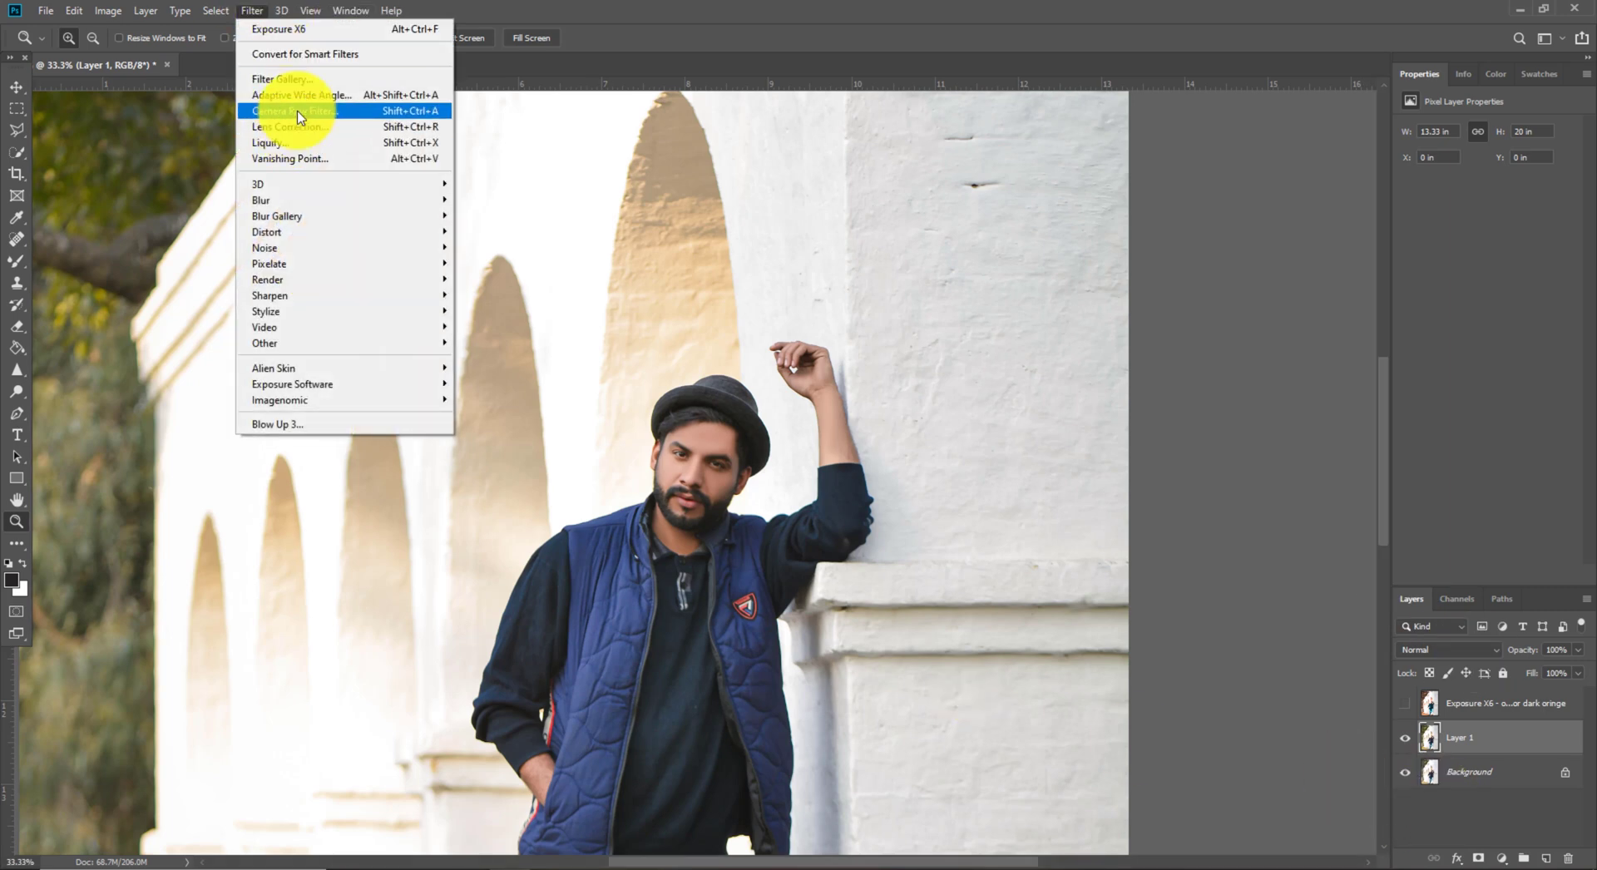
pyautogui.moveTo(347, 383)
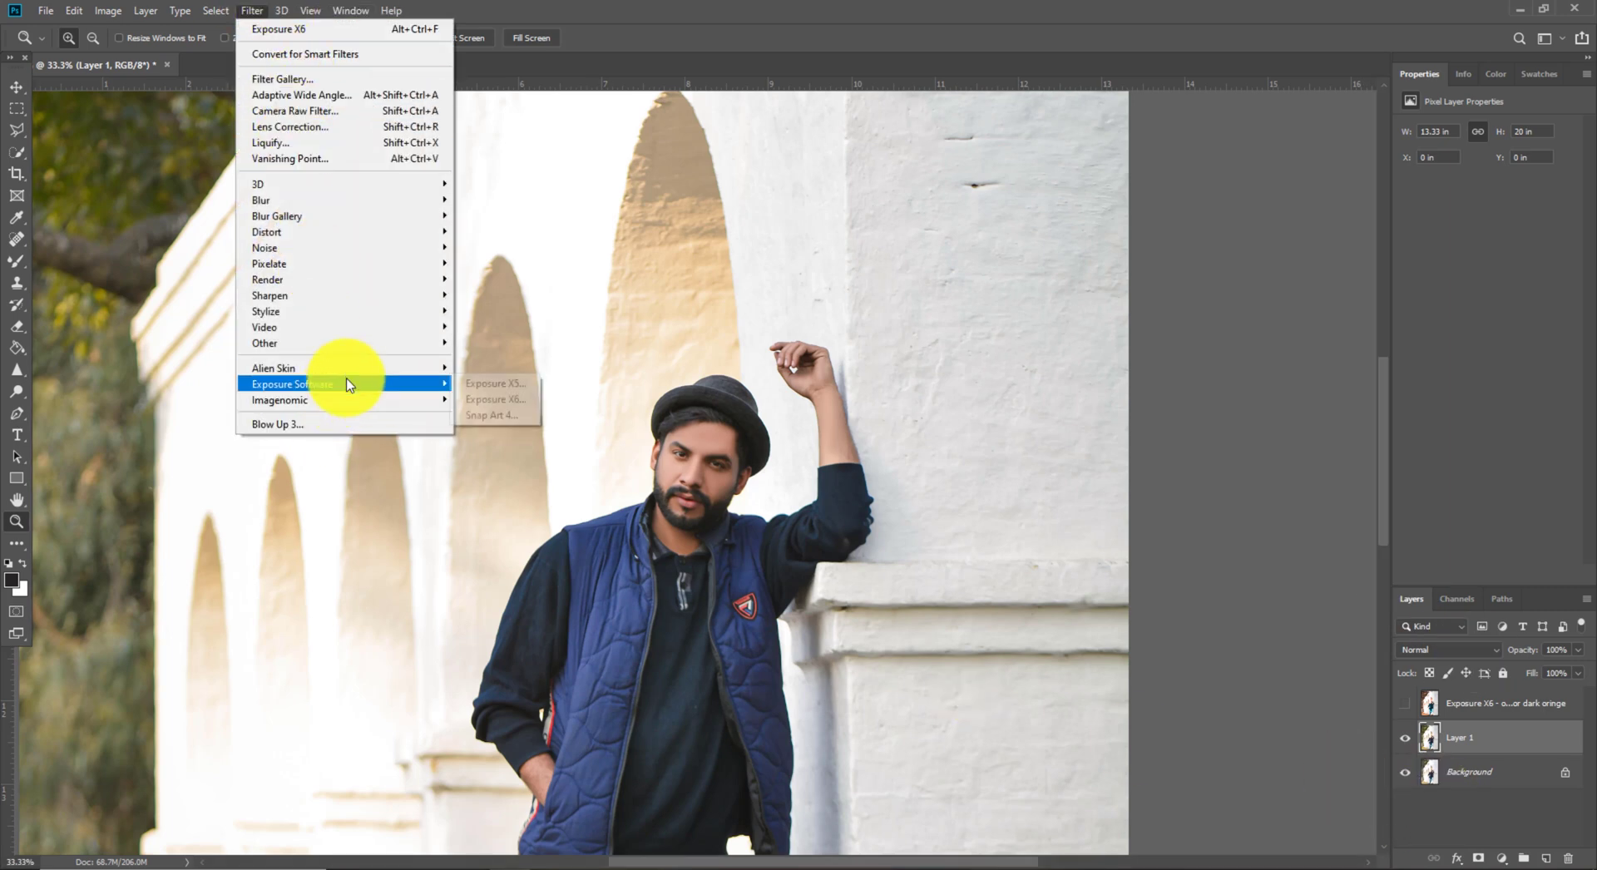
pyautogui.click(501, 400)
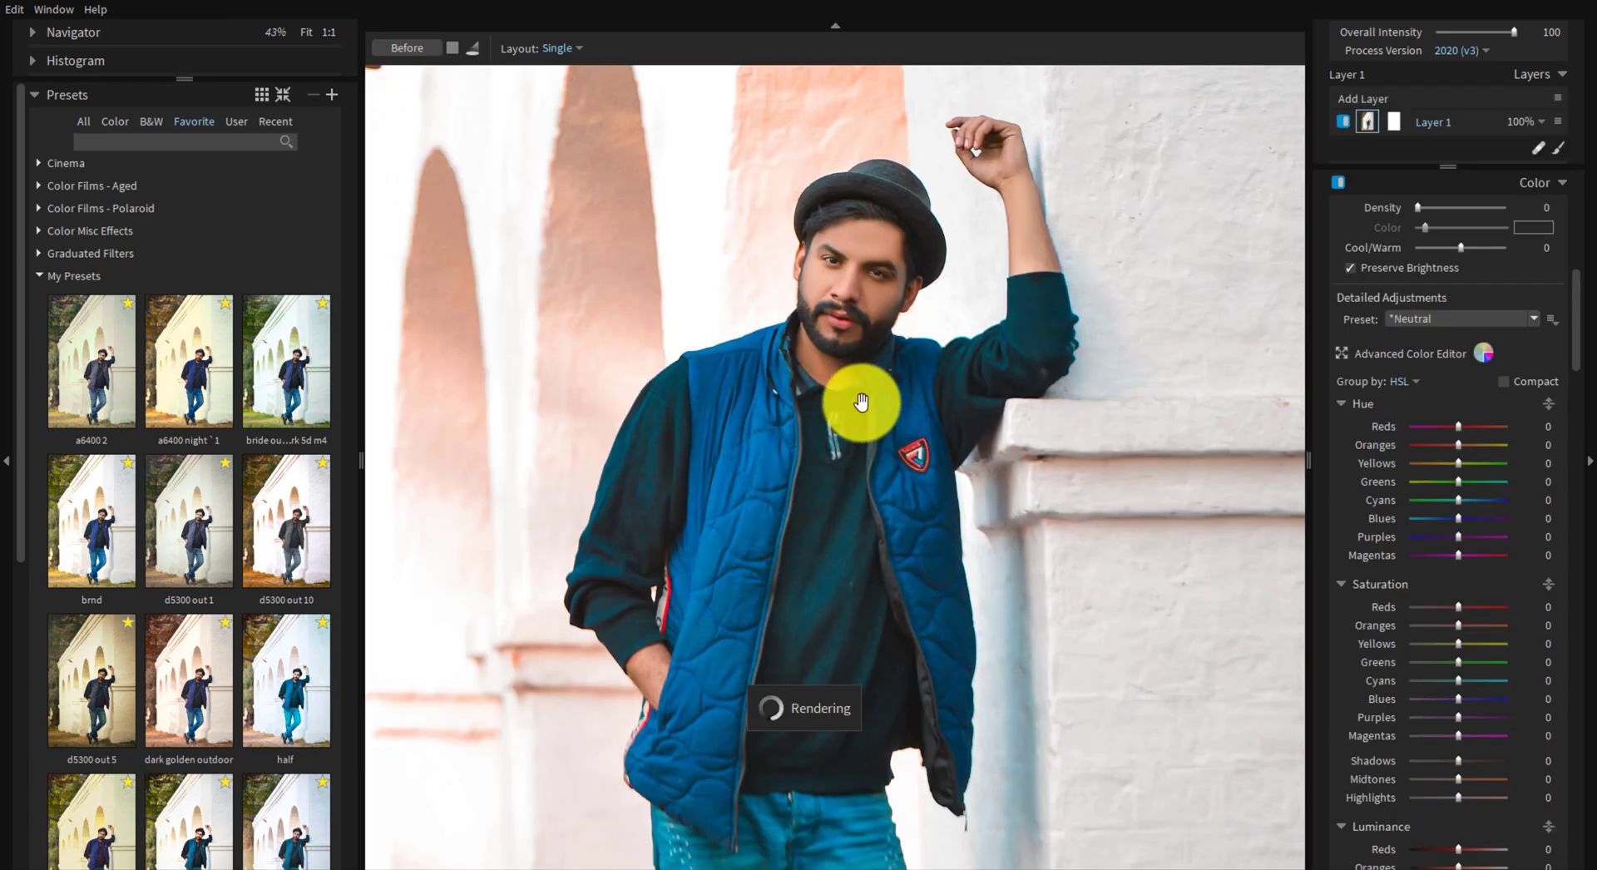
pyautogui.click(861, 402)
pyautogui.scroll(-2, 924, 430)
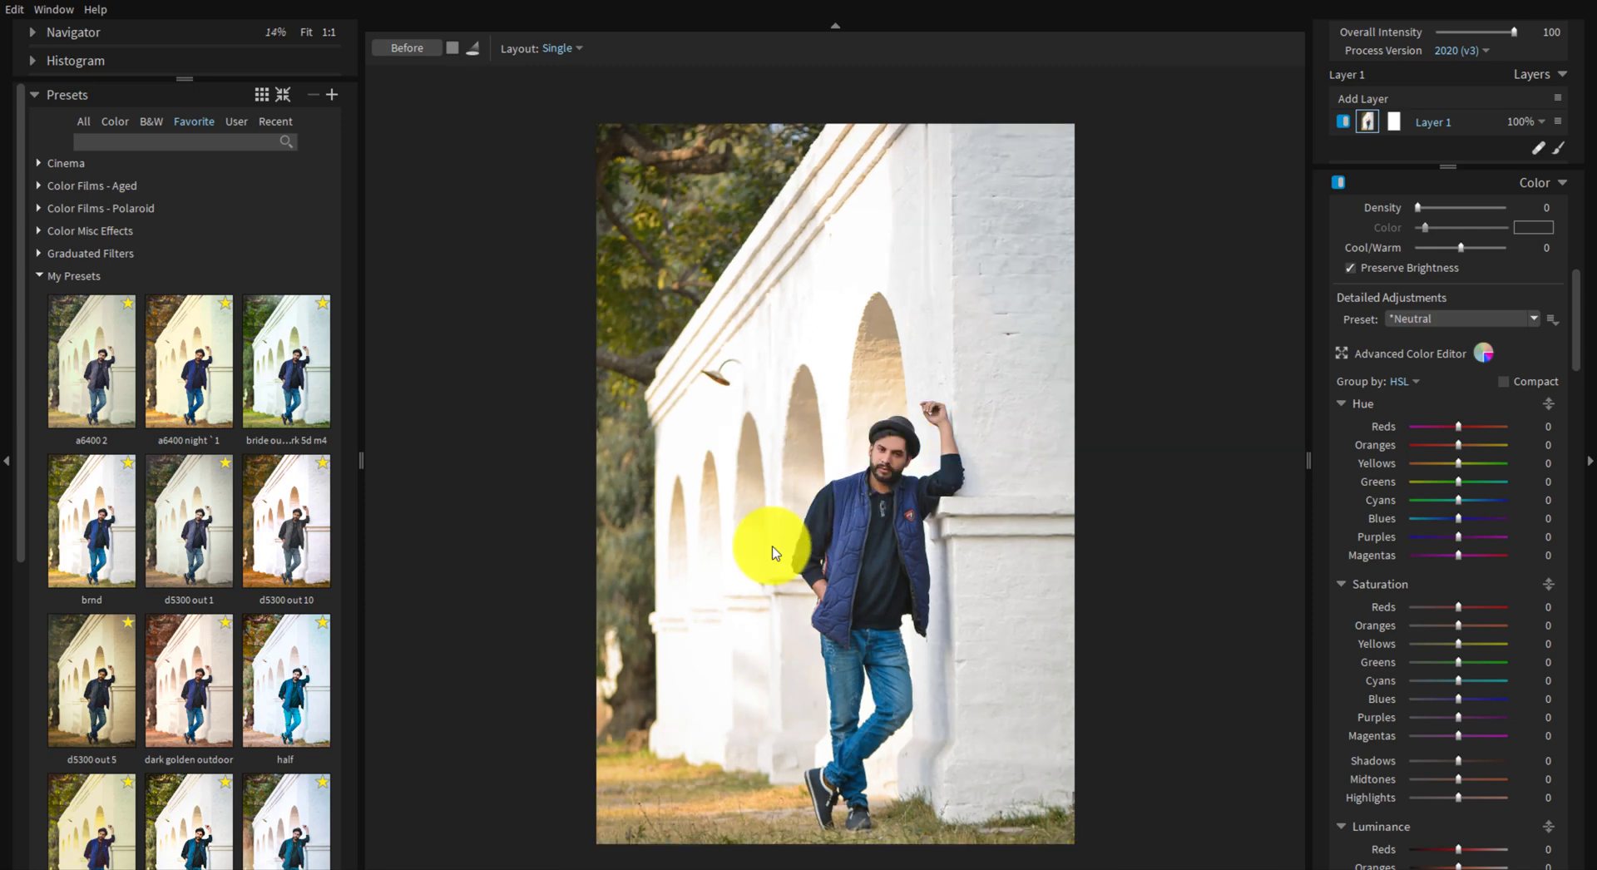
pyautogui.scroll(-3, 314, 576)
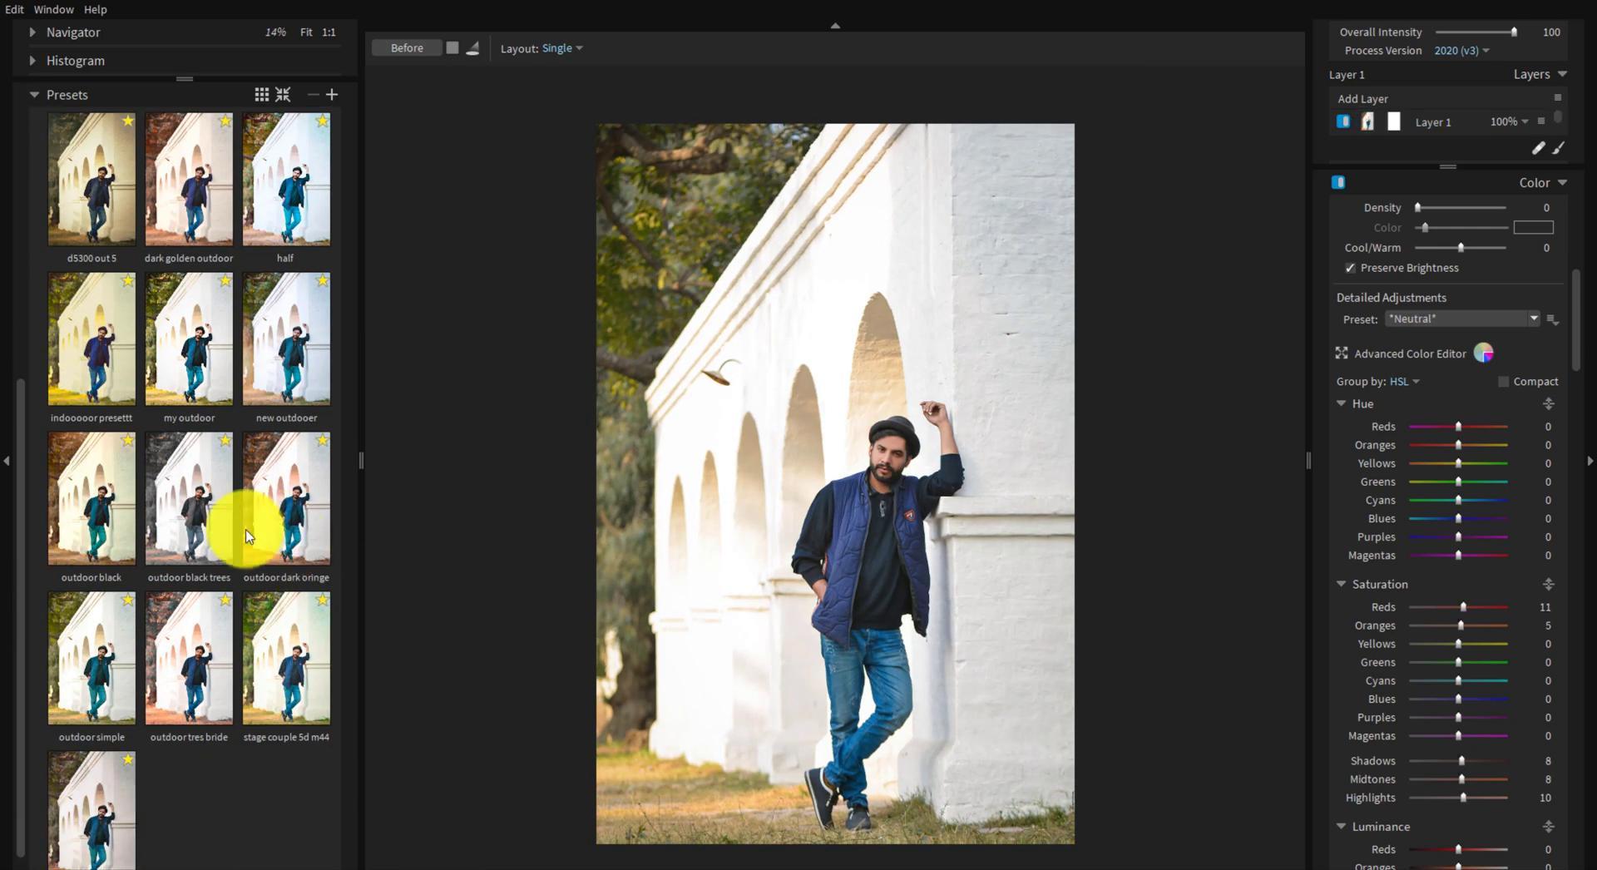
pyautogui.click(188, 524)
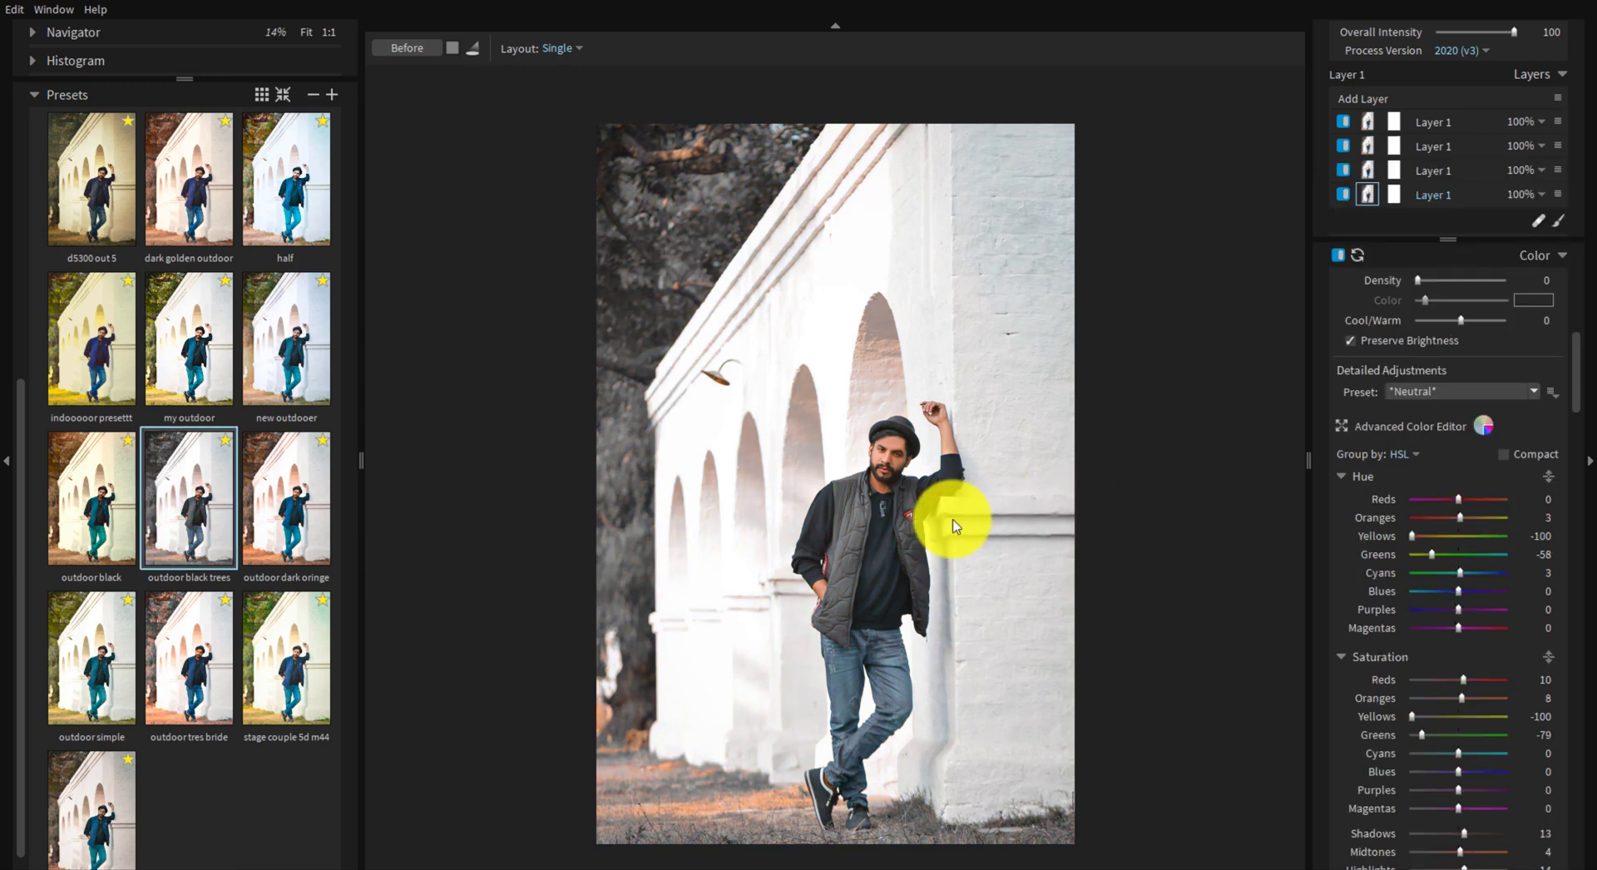
# - Reset the hue and saturation of Yellows and Greens to 0 and set the Blues saturation to -100
pyautogui.doubleClick(1413, 535)
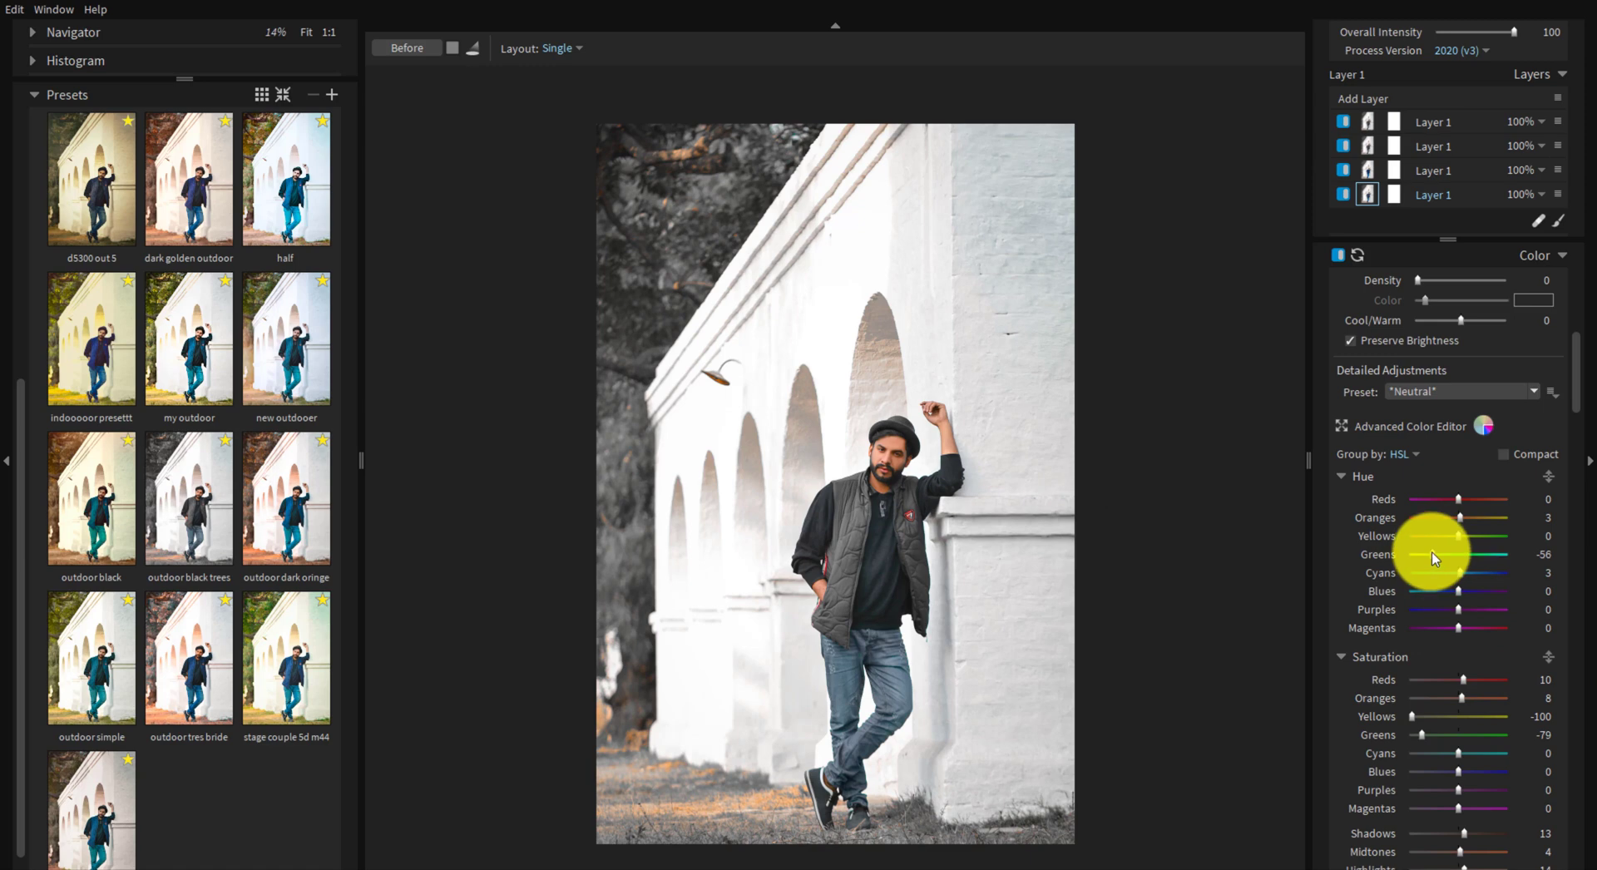
pyautogui.doubleClick(1431, 554)
pyautogui.doubleClick(1419, 717)
pyautogui.doubleClick(1422, 734)
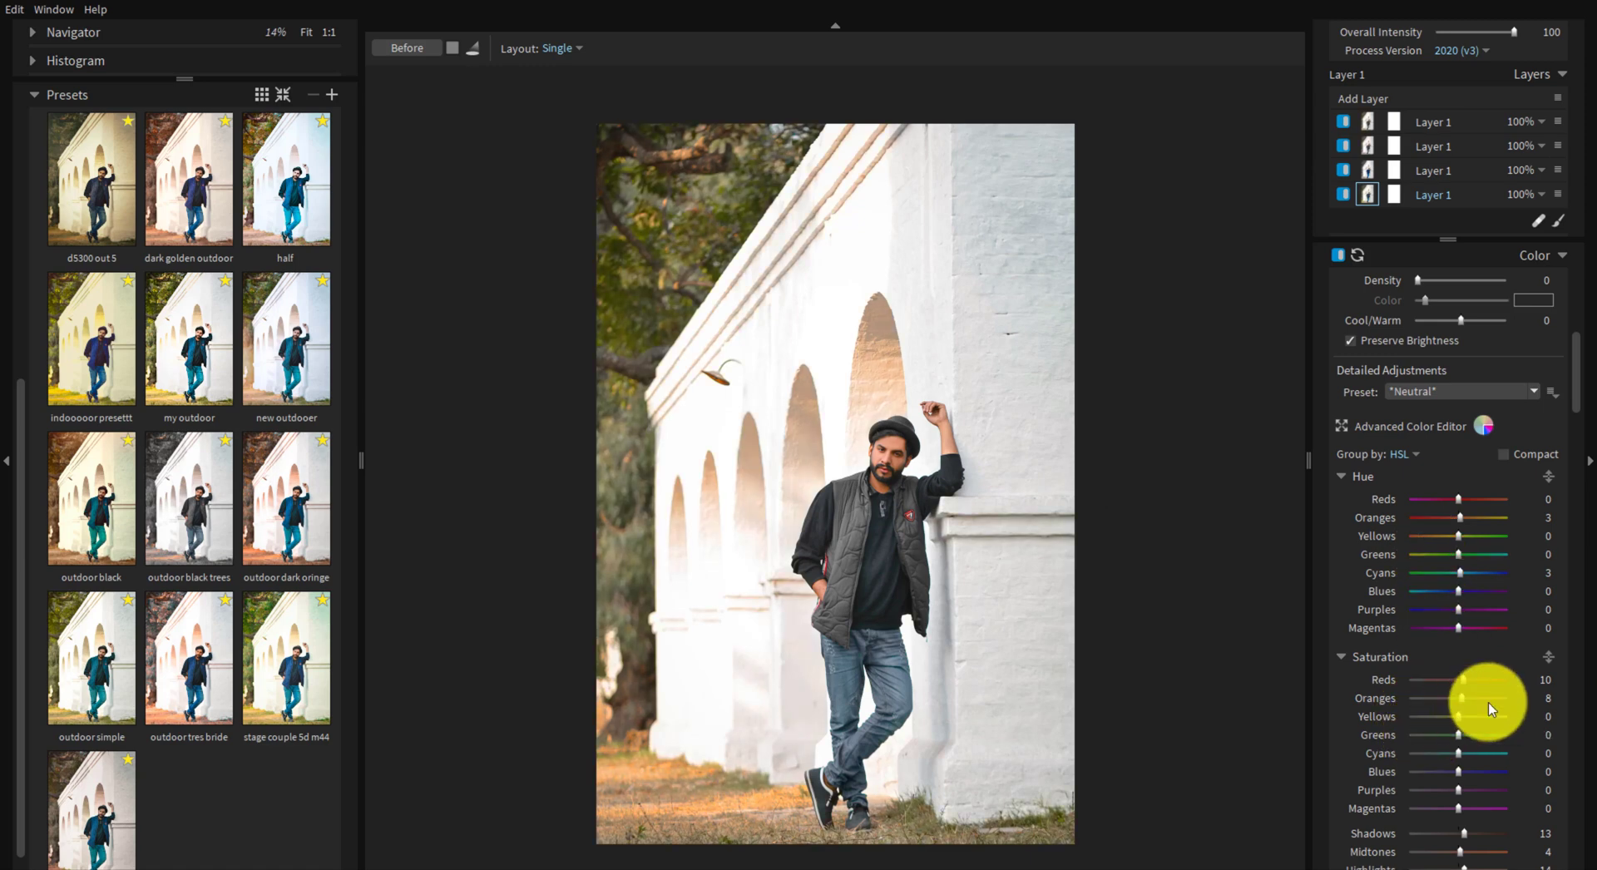
pyautogui.scroll(-1, 1485, 703)
pyautogui.moveTo(1462, 723); pyautogui.dragTo(1402, 724)
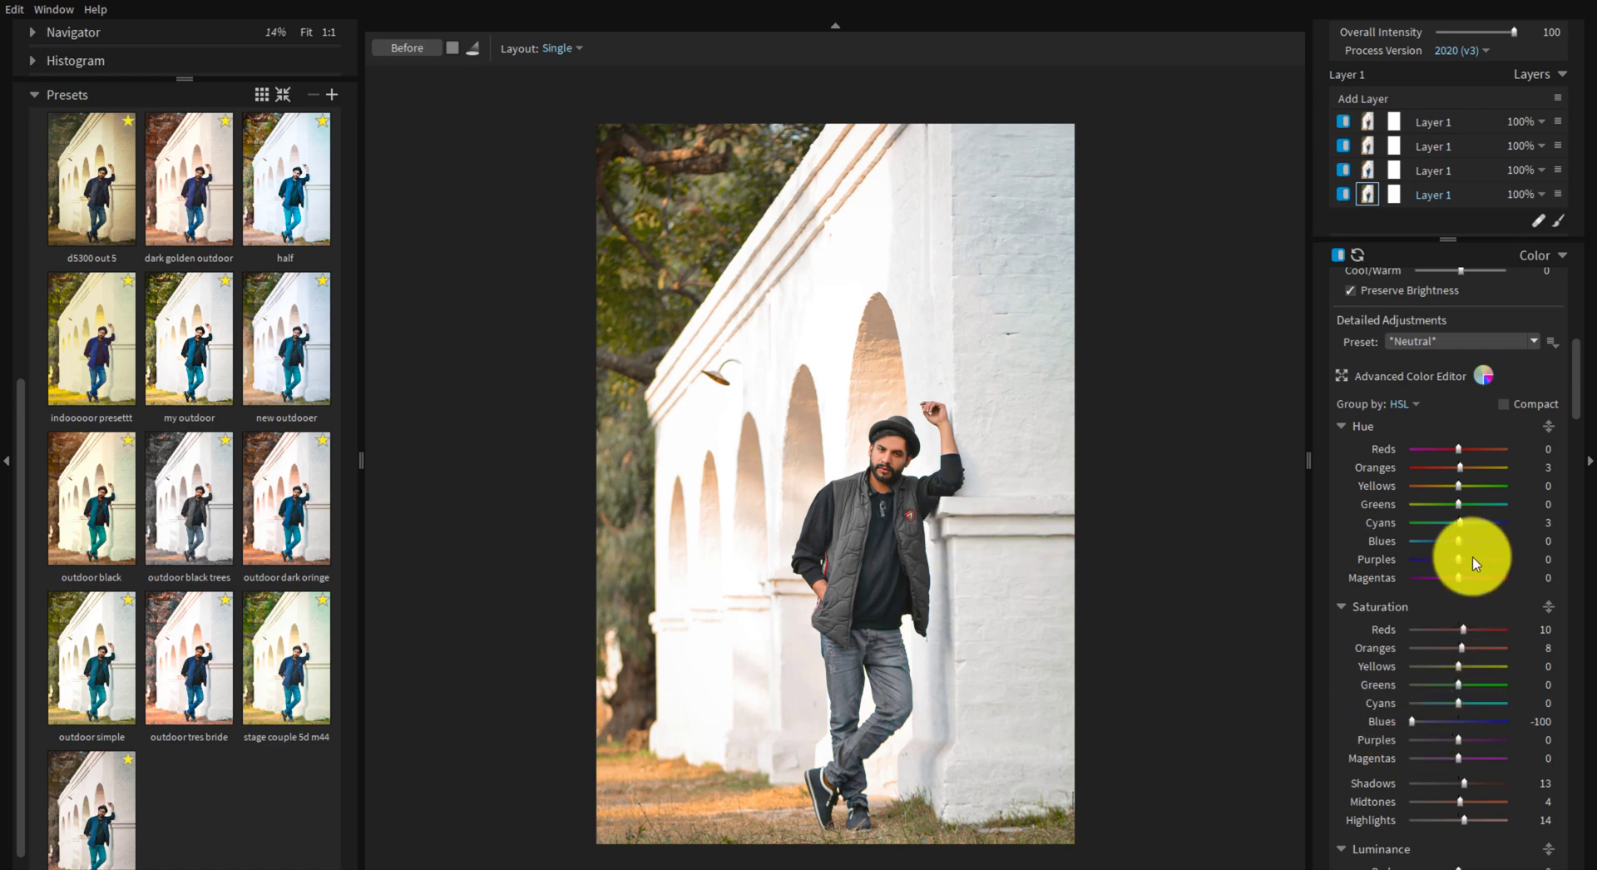
# - Set the Blues luminance to -42 and compare the adjusted portrait with the original before applying it
pyautogui.scroll(-4, 1443, 721)
pyautogui.moveTo(1457, 762); pyautogui.dragTo(1437, 763)
pyautogui.scroll(2, 1008, 491)
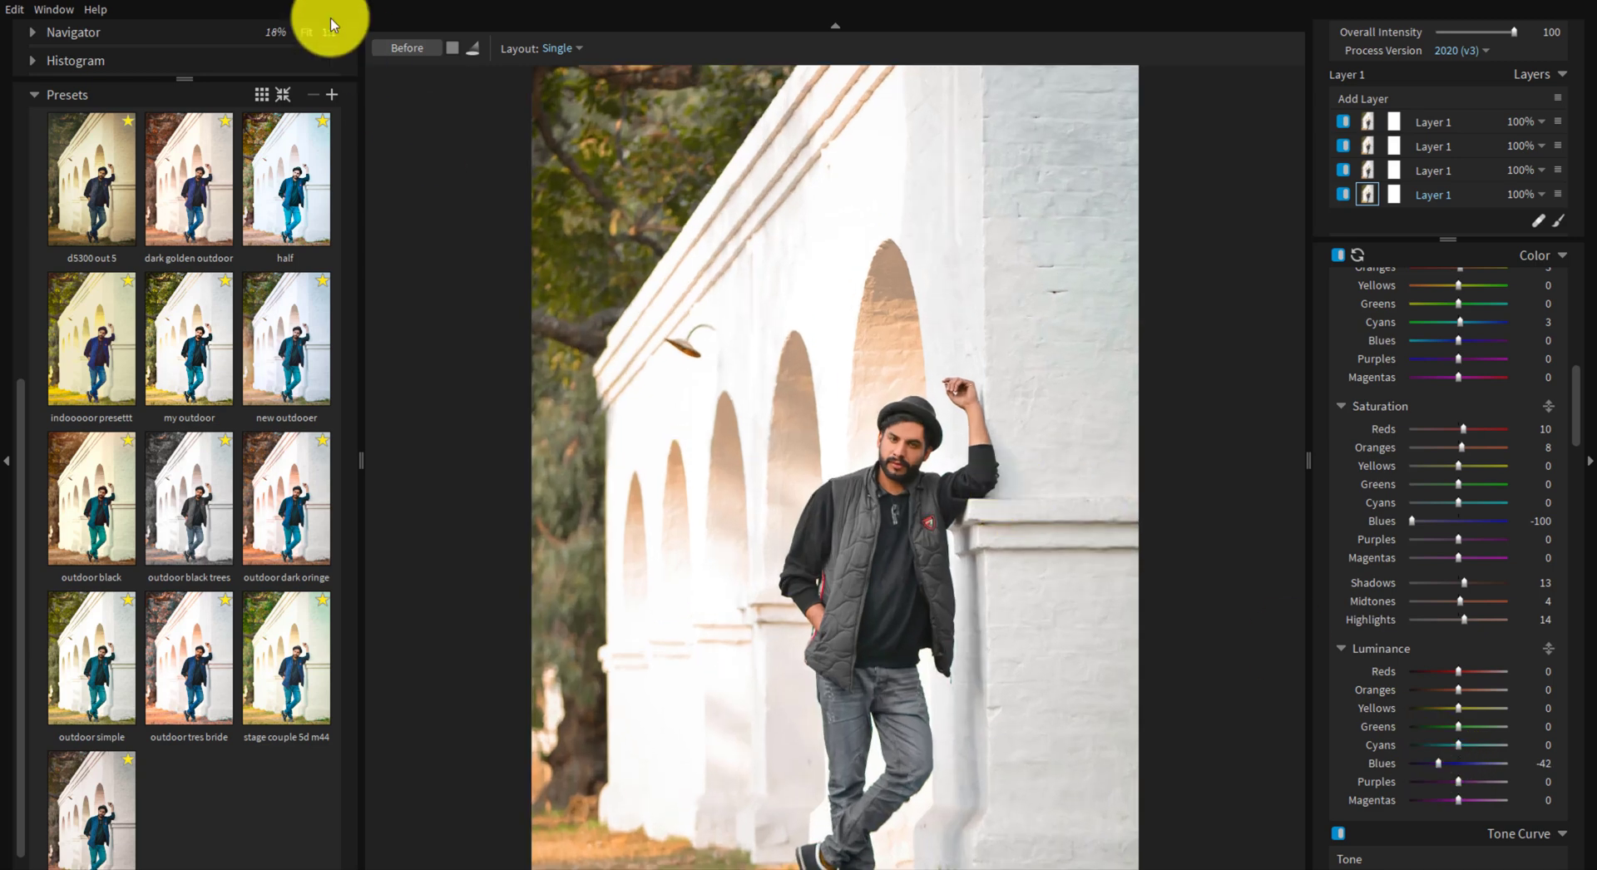
pyautogui.click(407, 48)
pyautogui.click(412, 51)
pyautogui.click(412, 52)
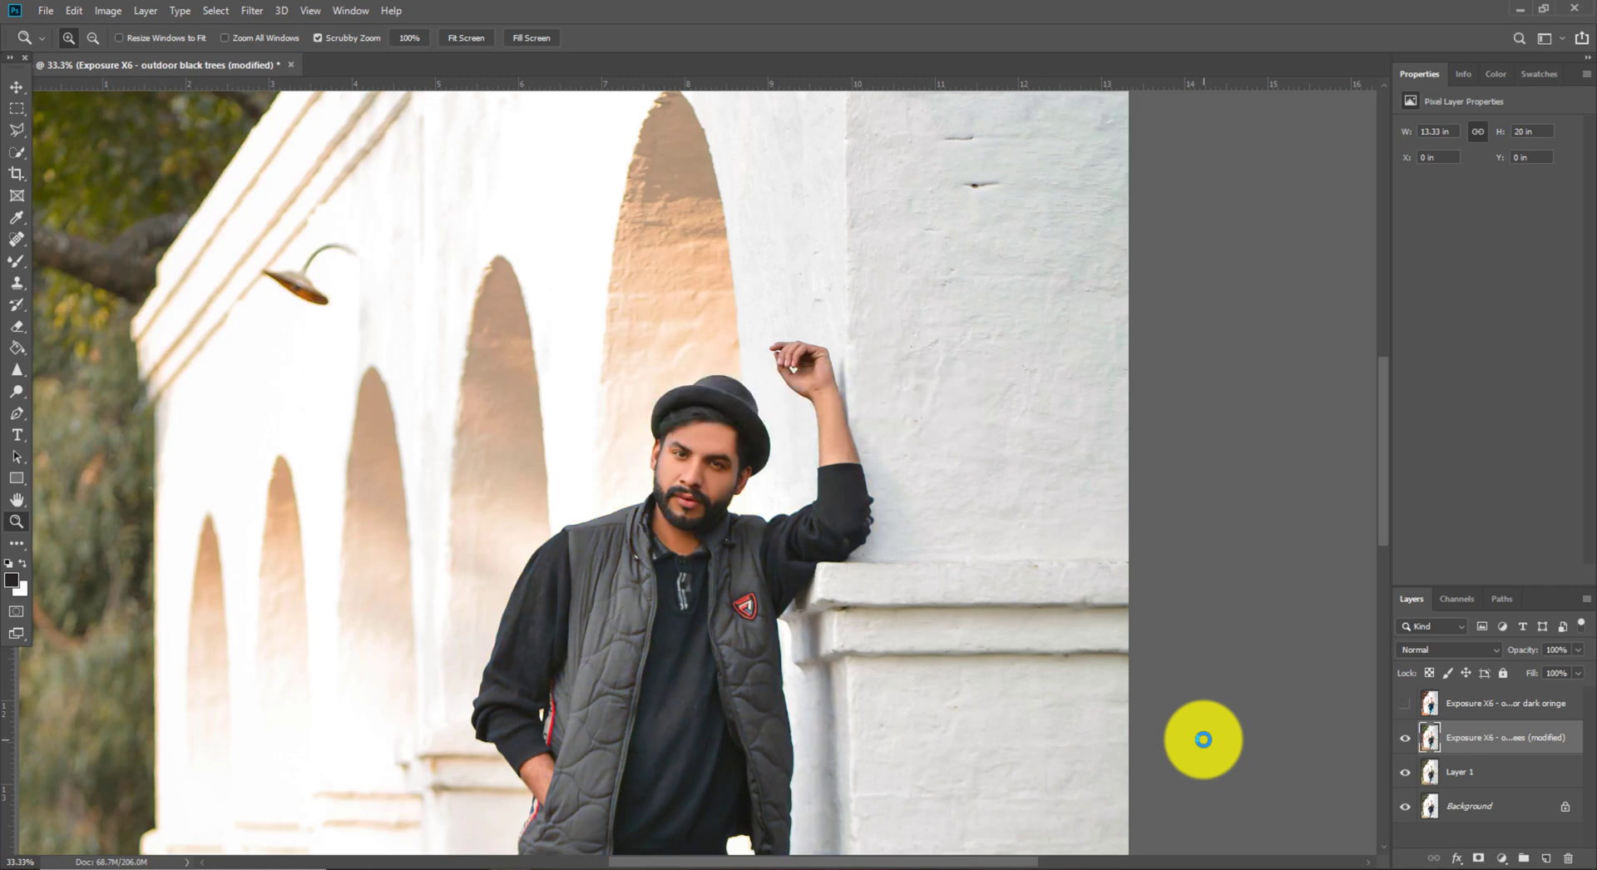
# - Compare the two Exposure layers, Layer 1 and the Background by switching layer visibility until only the Background shows
pyautogui.rightClick(771, 321)
pyautogui.click(778, 328)
pyautogui.click(786, 495)
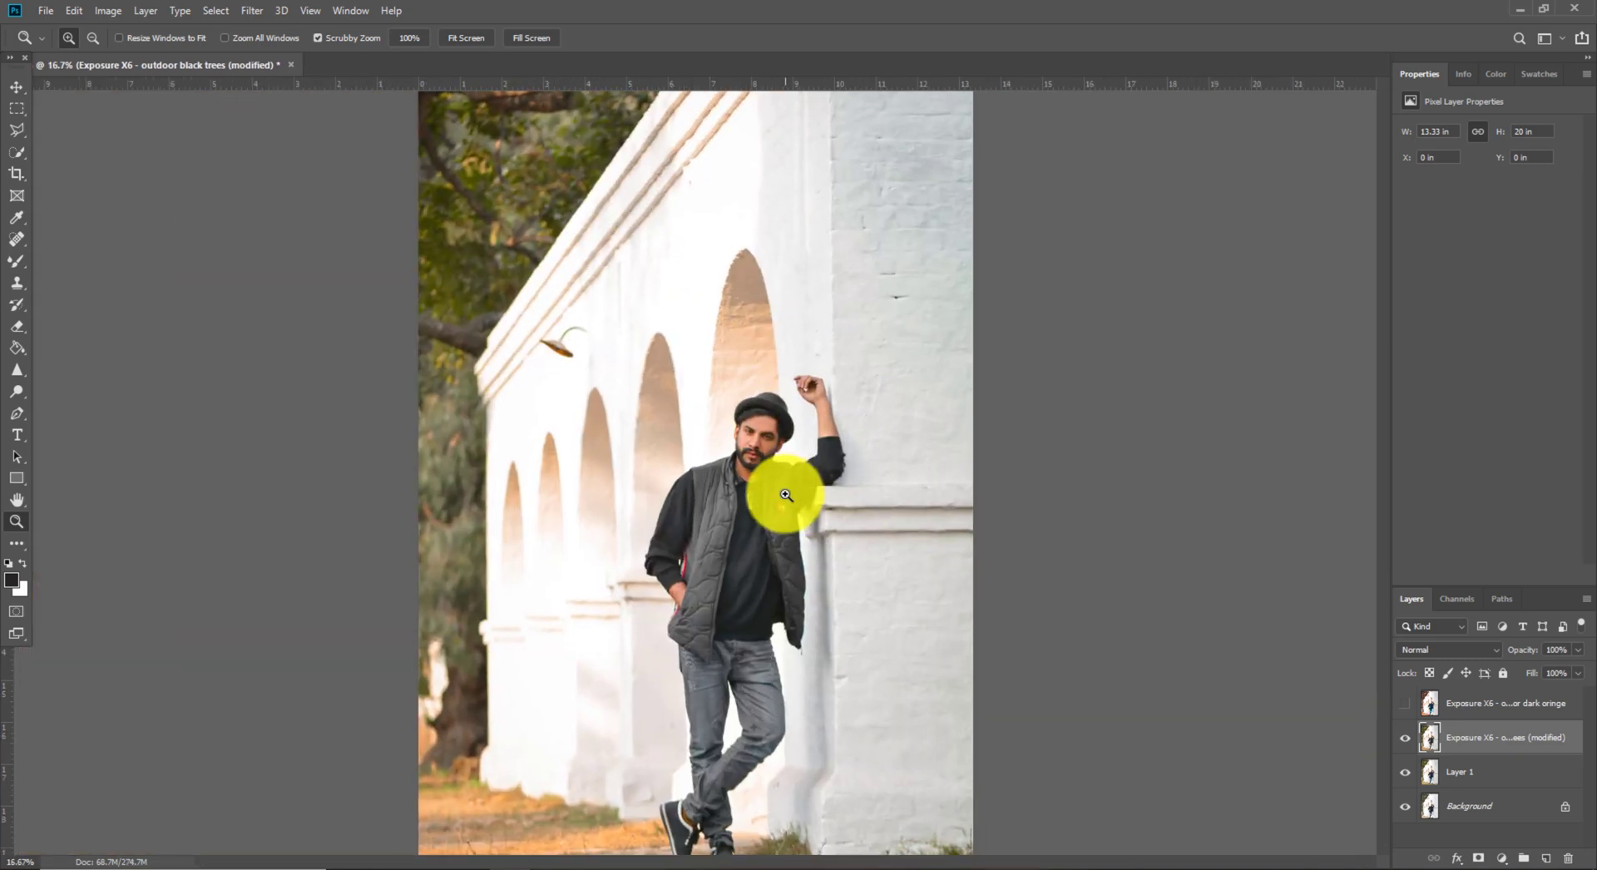
pyautogui.click(1403, 705)
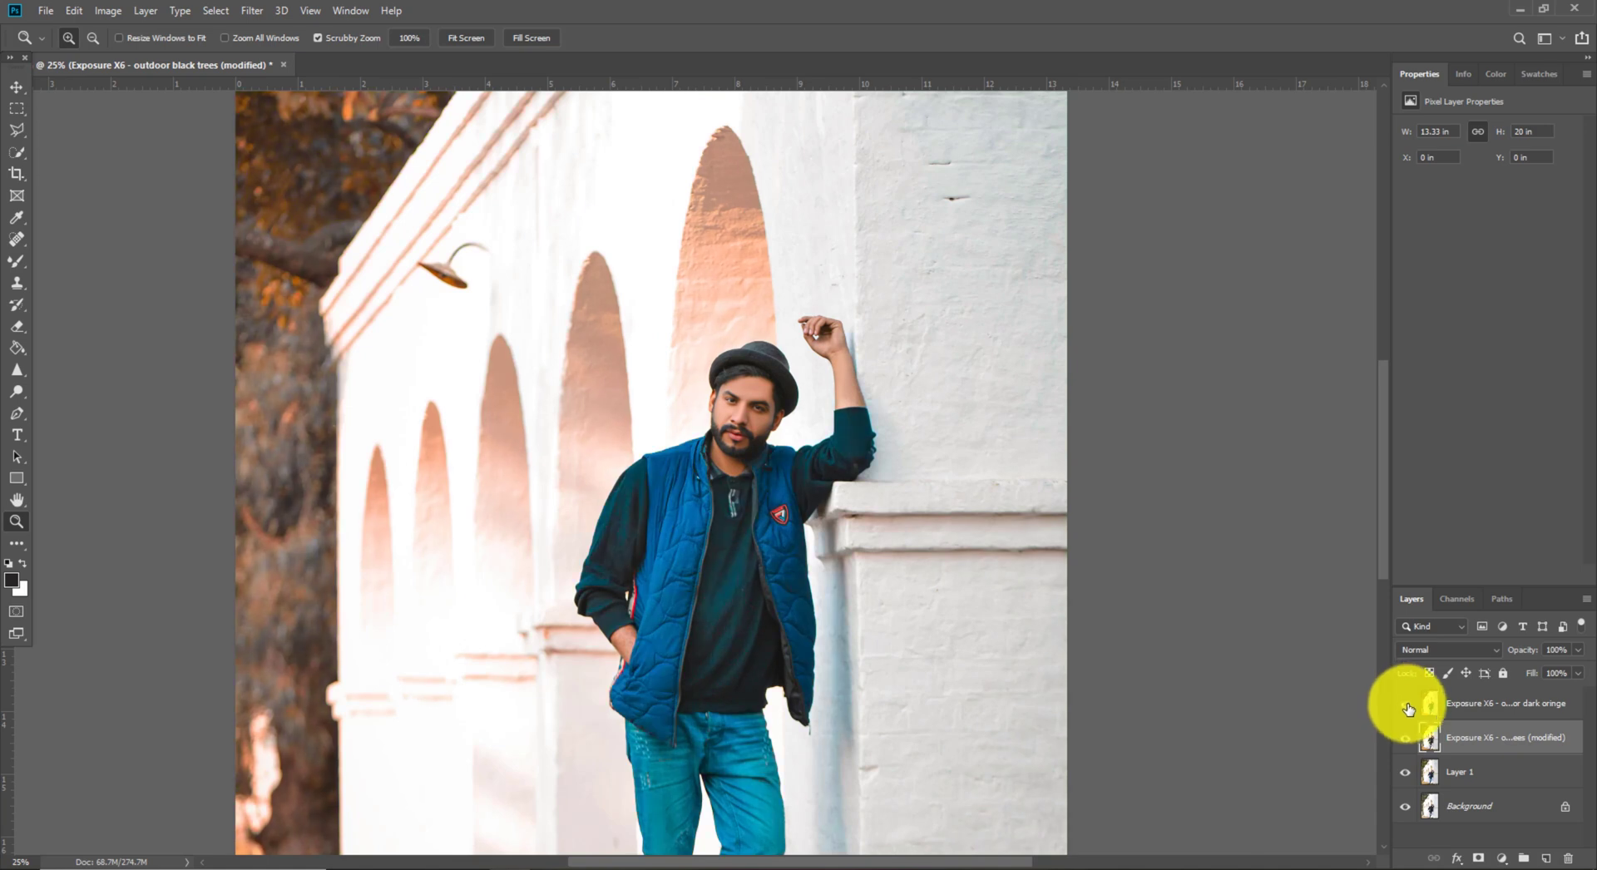
pyautogui.click(1405, 737)
pyautogui.click(1404, 772)
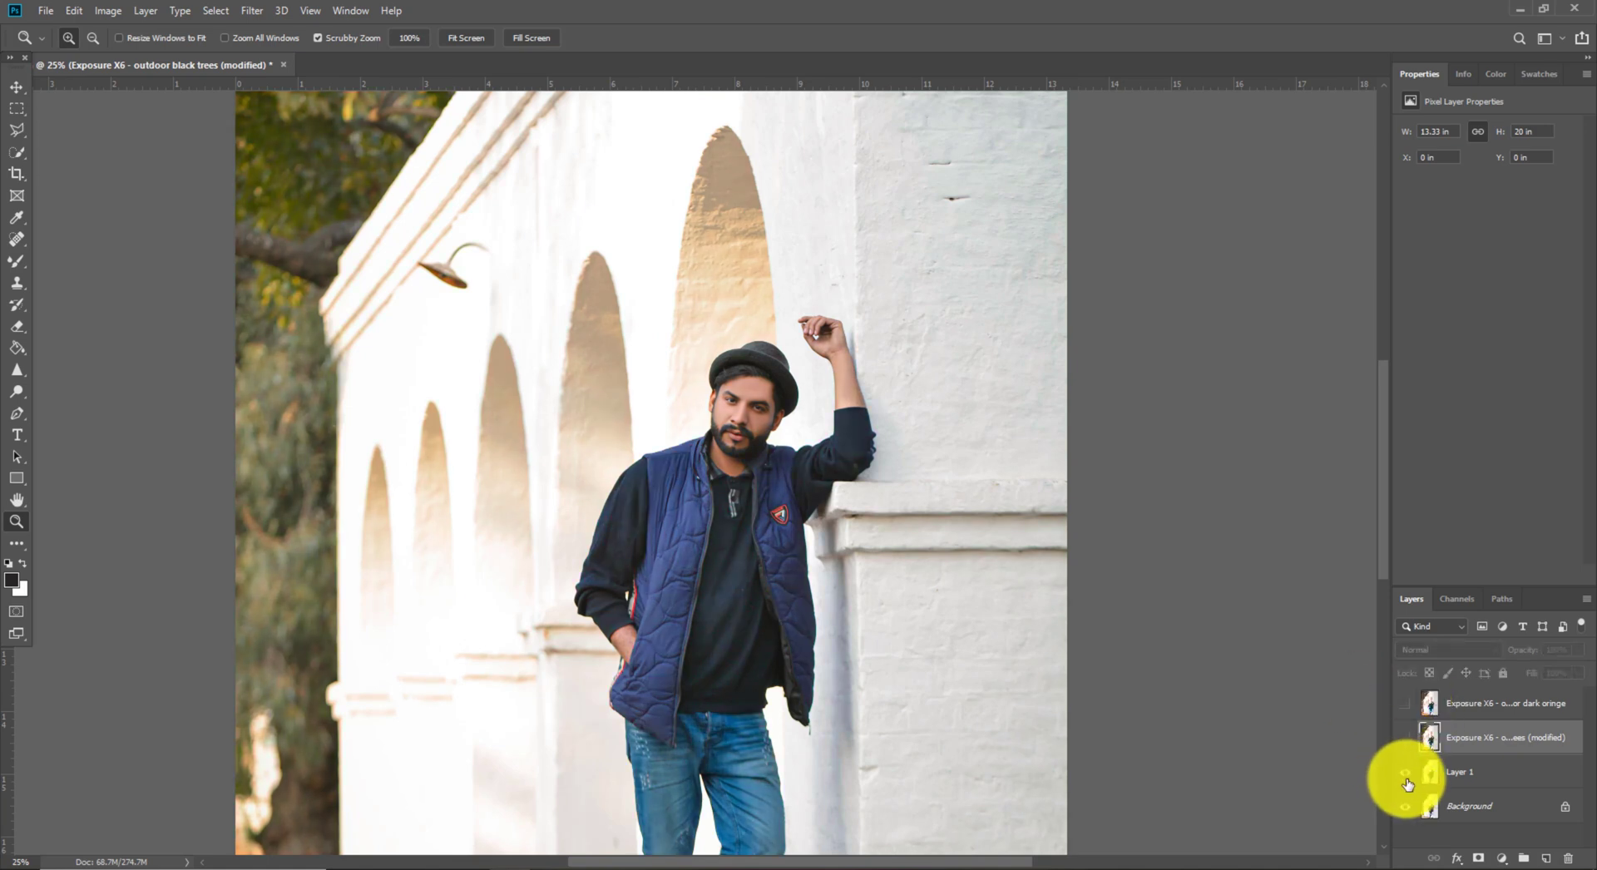
# - Examine the man and the wall up close in the unedited Background image
pyautogui.scroll(-2, 957, 606)
pyautogui.click(773, 252)
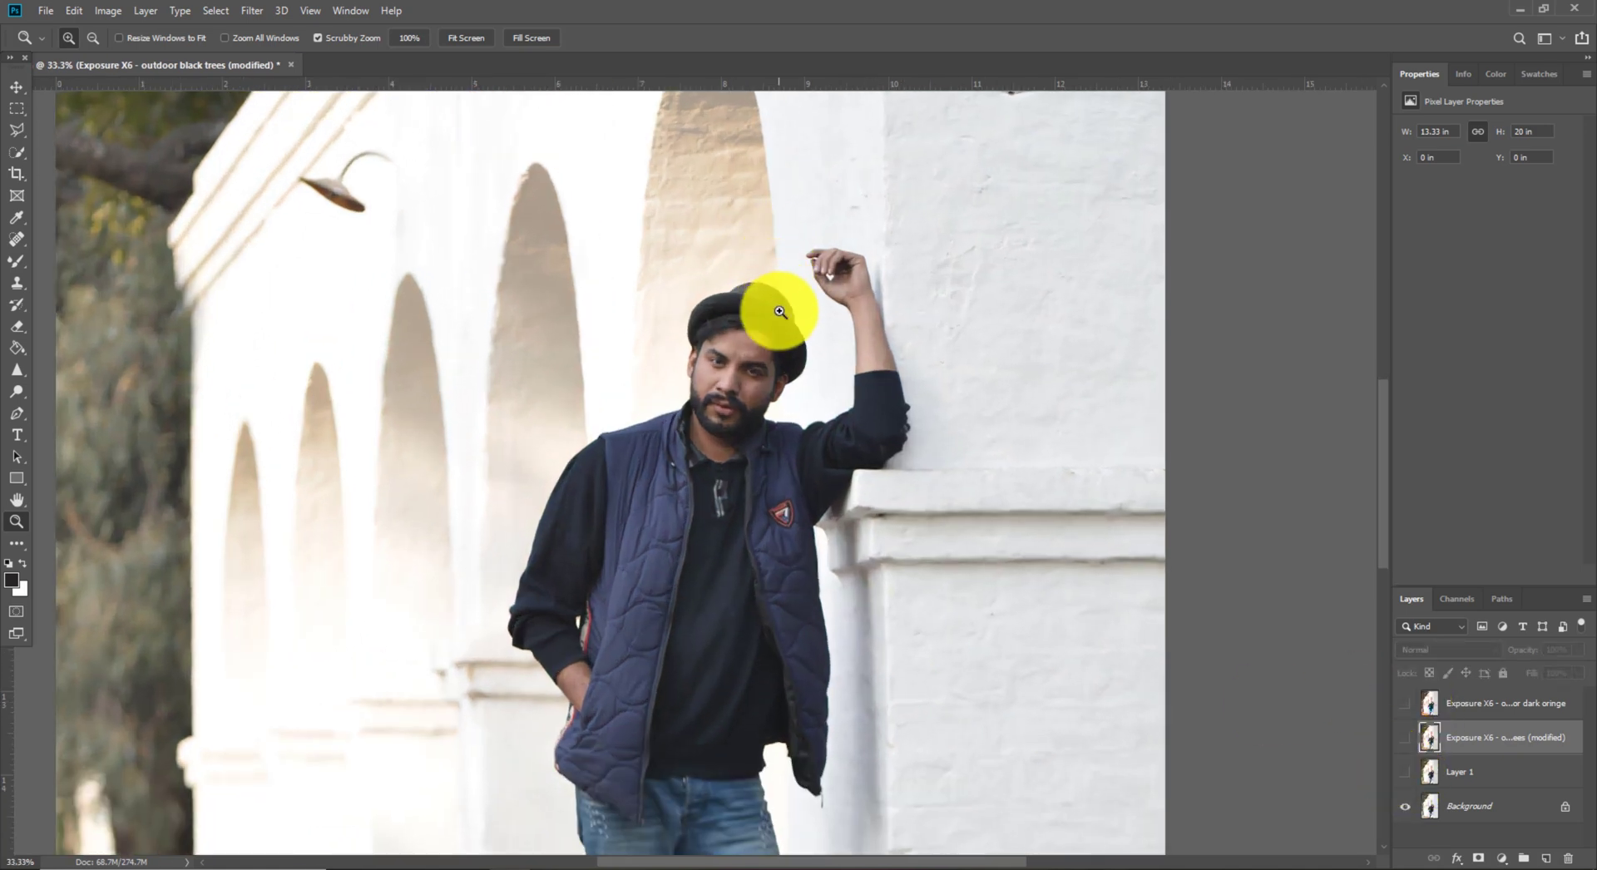
pyautogui.moveTo(642, 464); pyautogui.dragTo(799, 468)
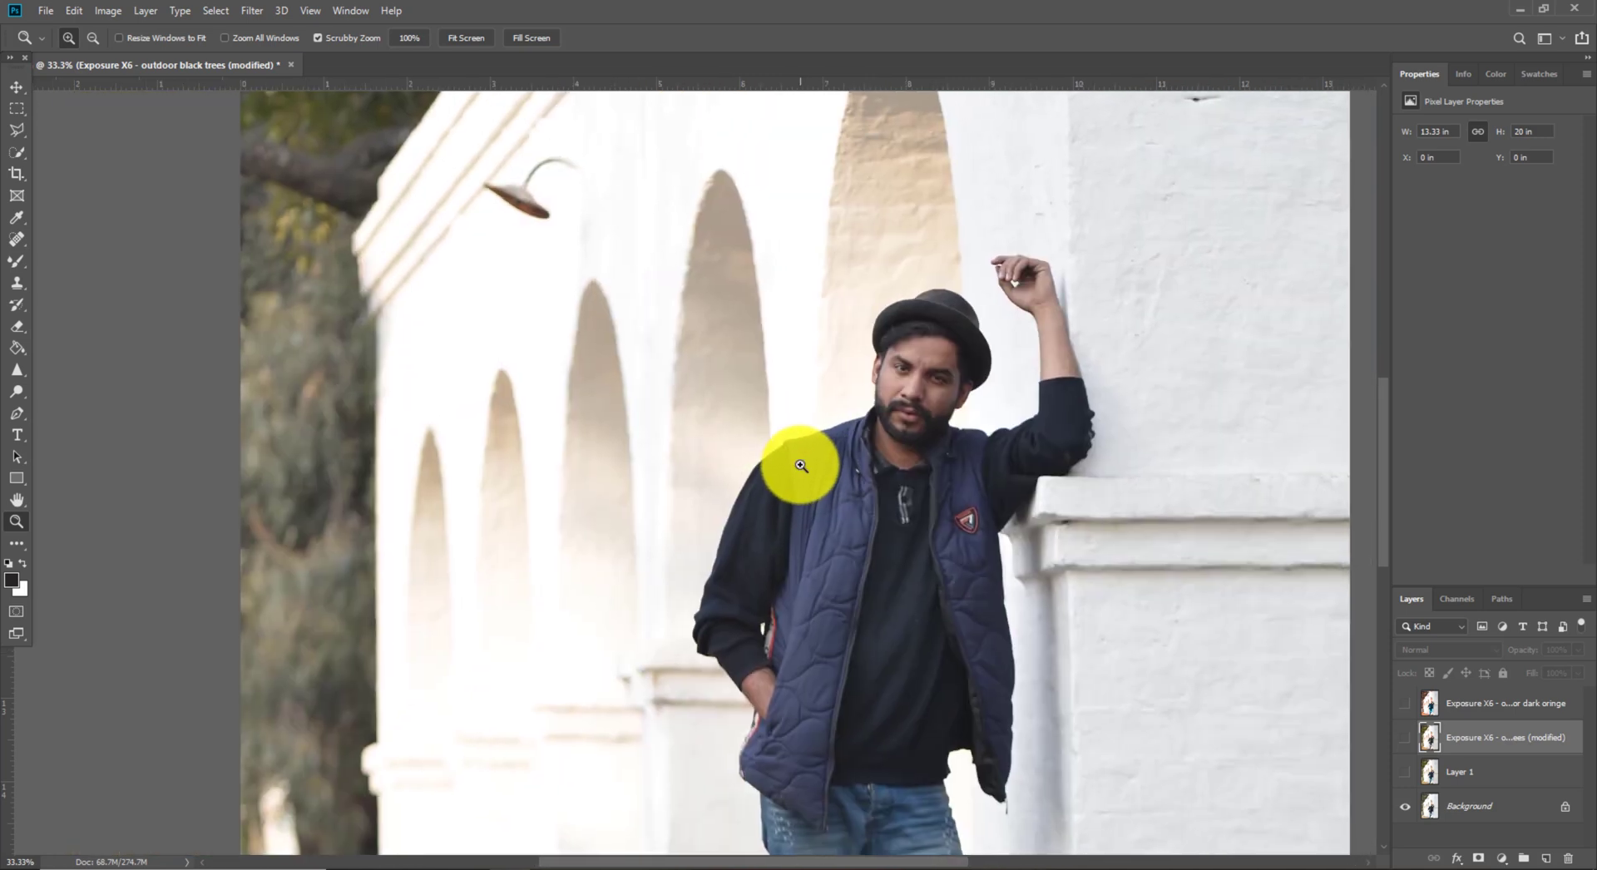
pyautogui.click(799, 429)
pyautogui.rightClick(839, 432)
pyautogui.click(849, 441)
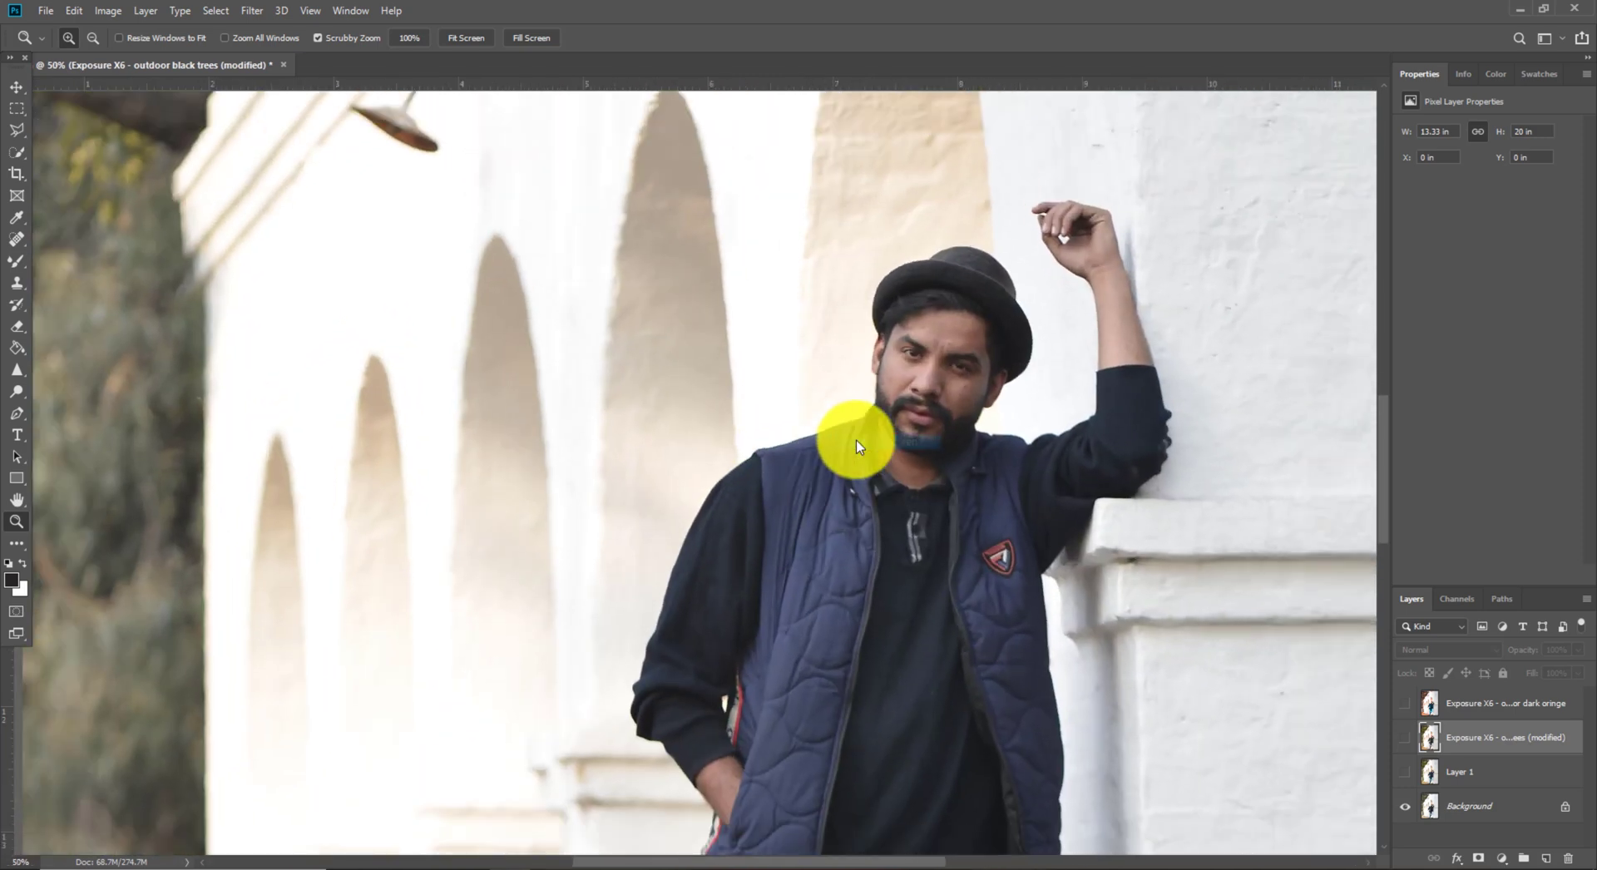
pyautogui.click(837, 430)
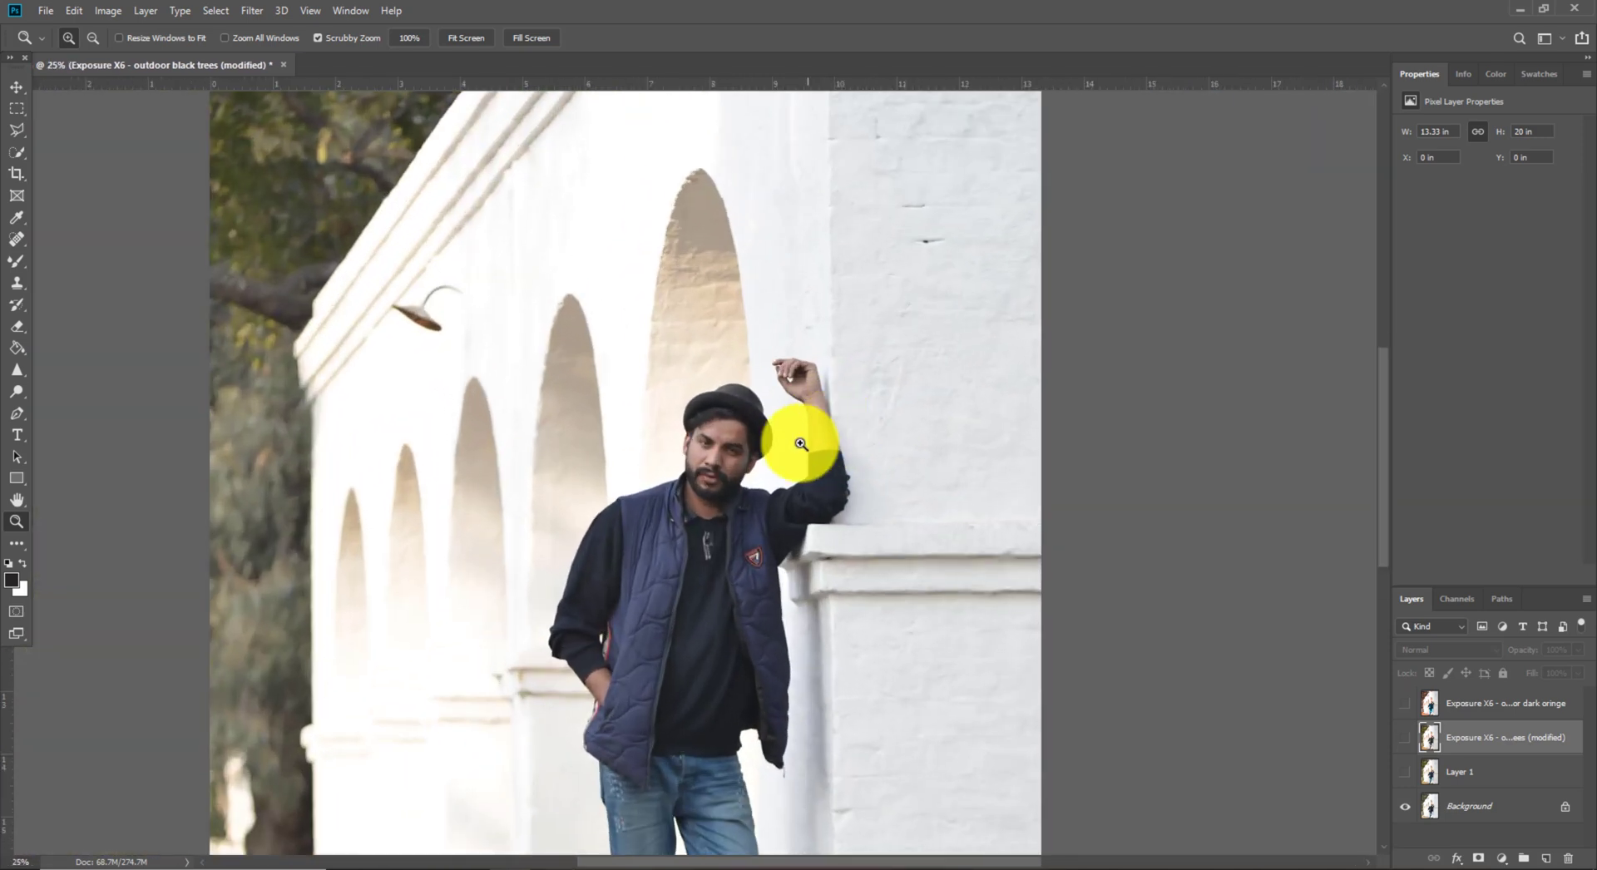
# - Move the "outdoor dark oringe" layer below the modified "outdoor black trees" layer and make both layers and Layer 1 visible
pyautogui.click(1406, 772)
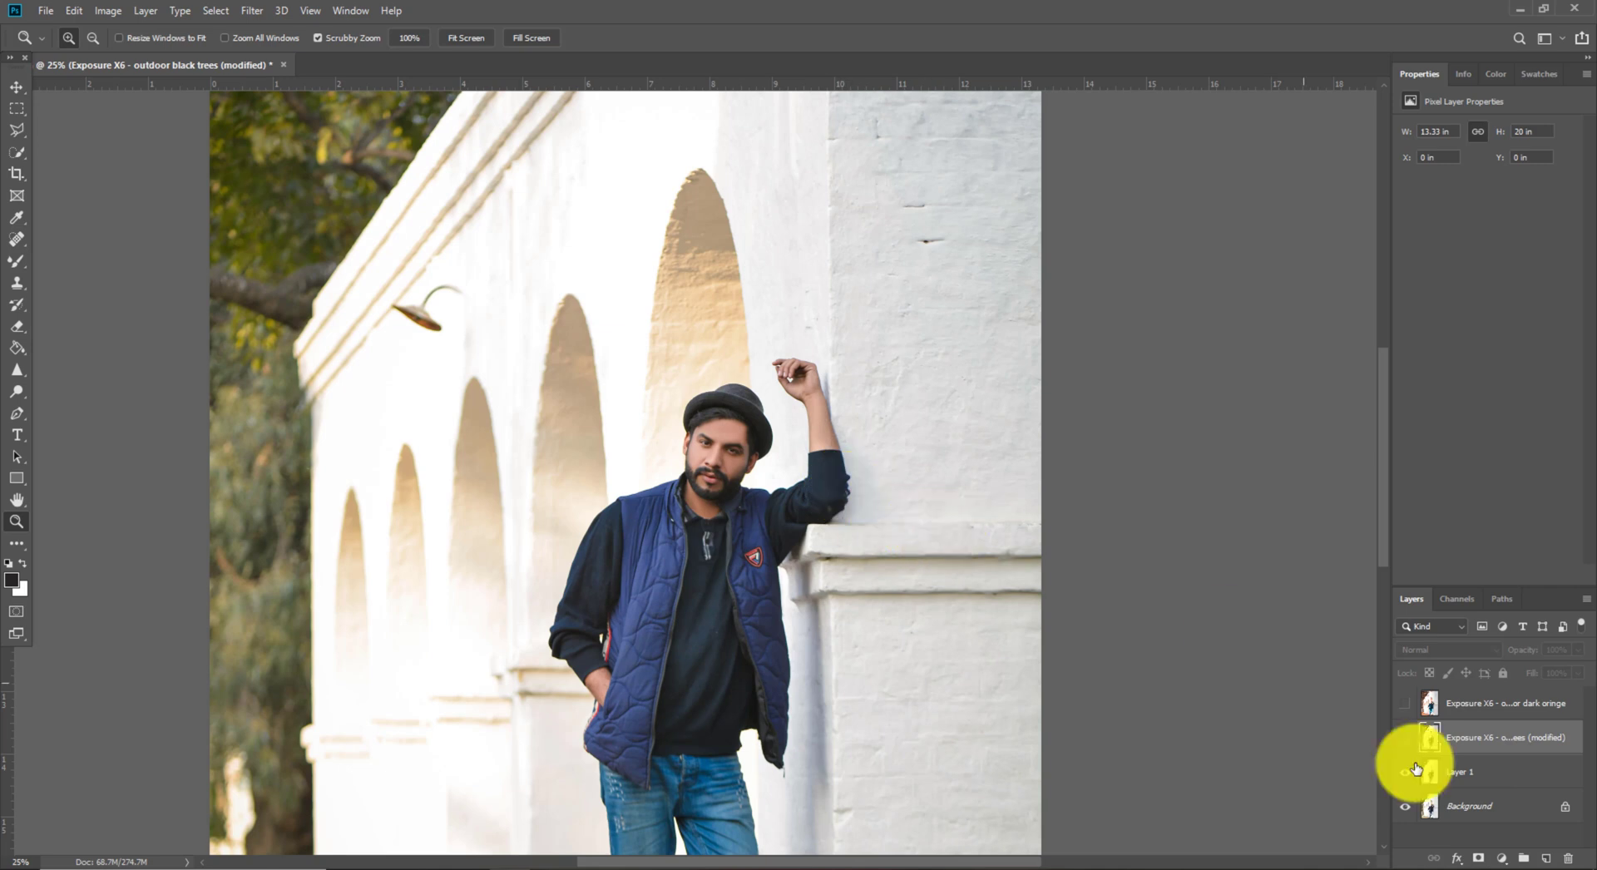
pyautogui.moveTo(1433, 703); pyautogui.dragTo(1405, 750)
pyautogui.click(1405, 740)
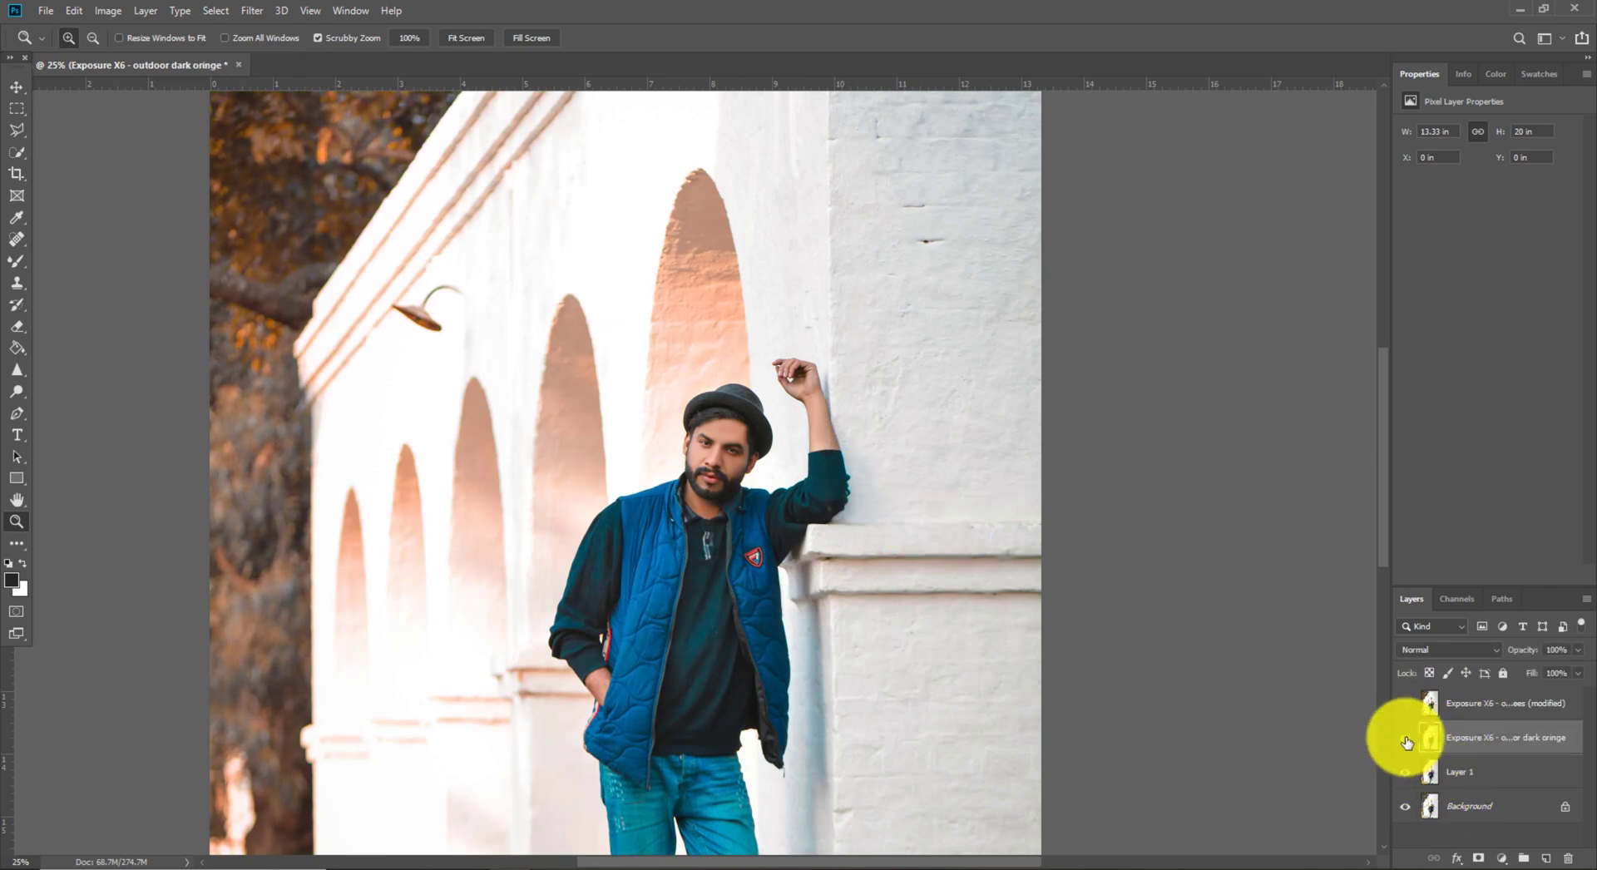
pyautogui.click(1435, 702)
pyautogui.click(1405, 705)
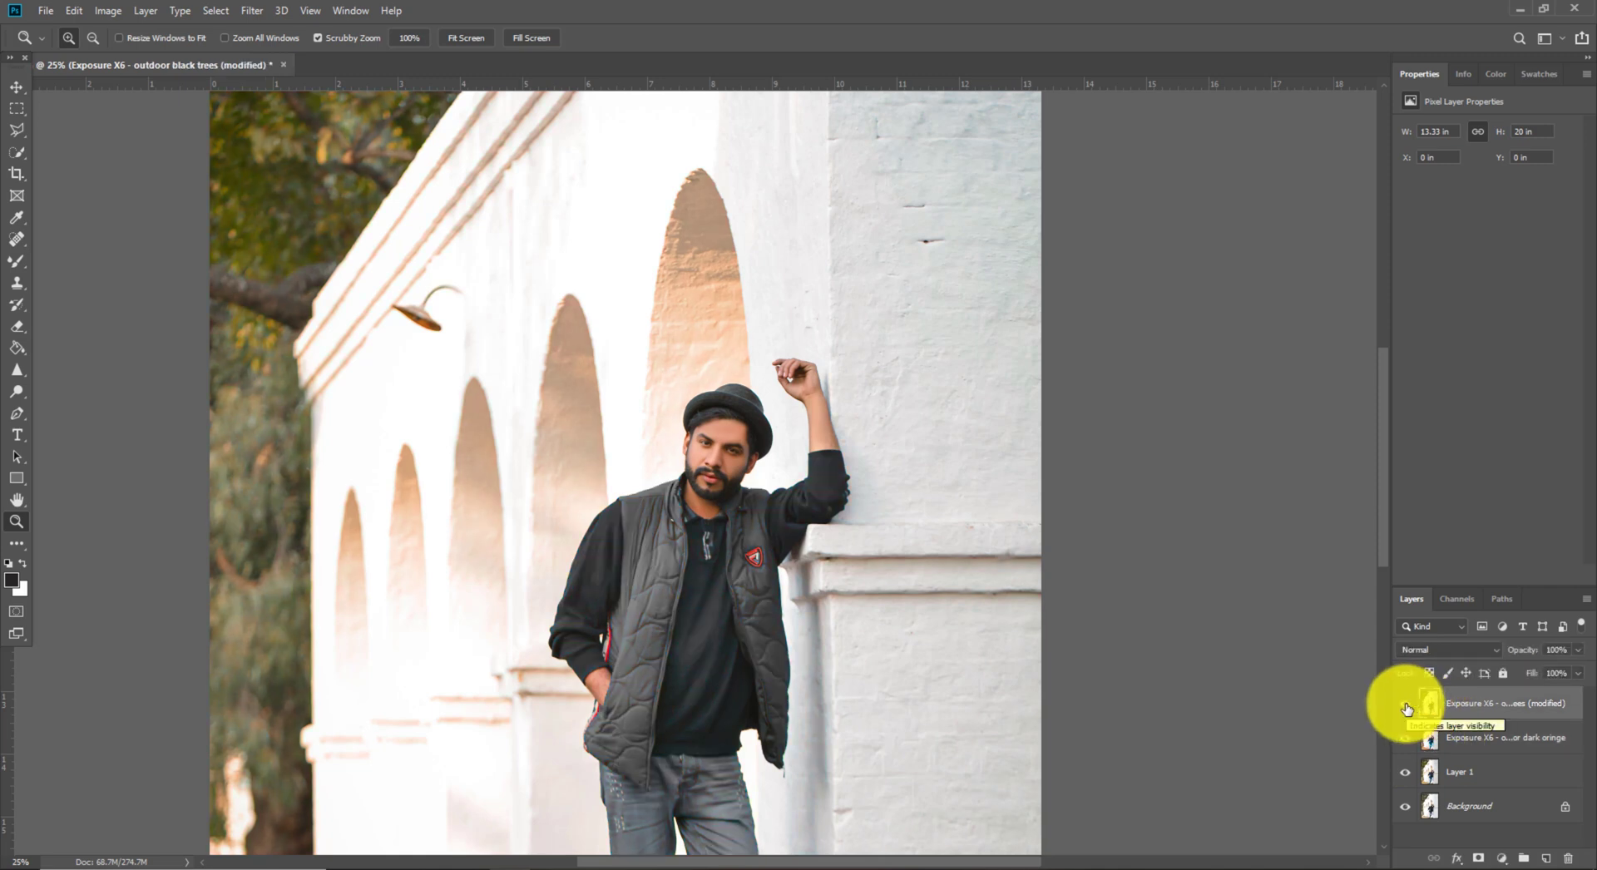
# - View the whole portrait and hide all layers above the Background to see the unedited photo
pyautogui.rightClick(938, 428)
pyautogui.click(966, 434)
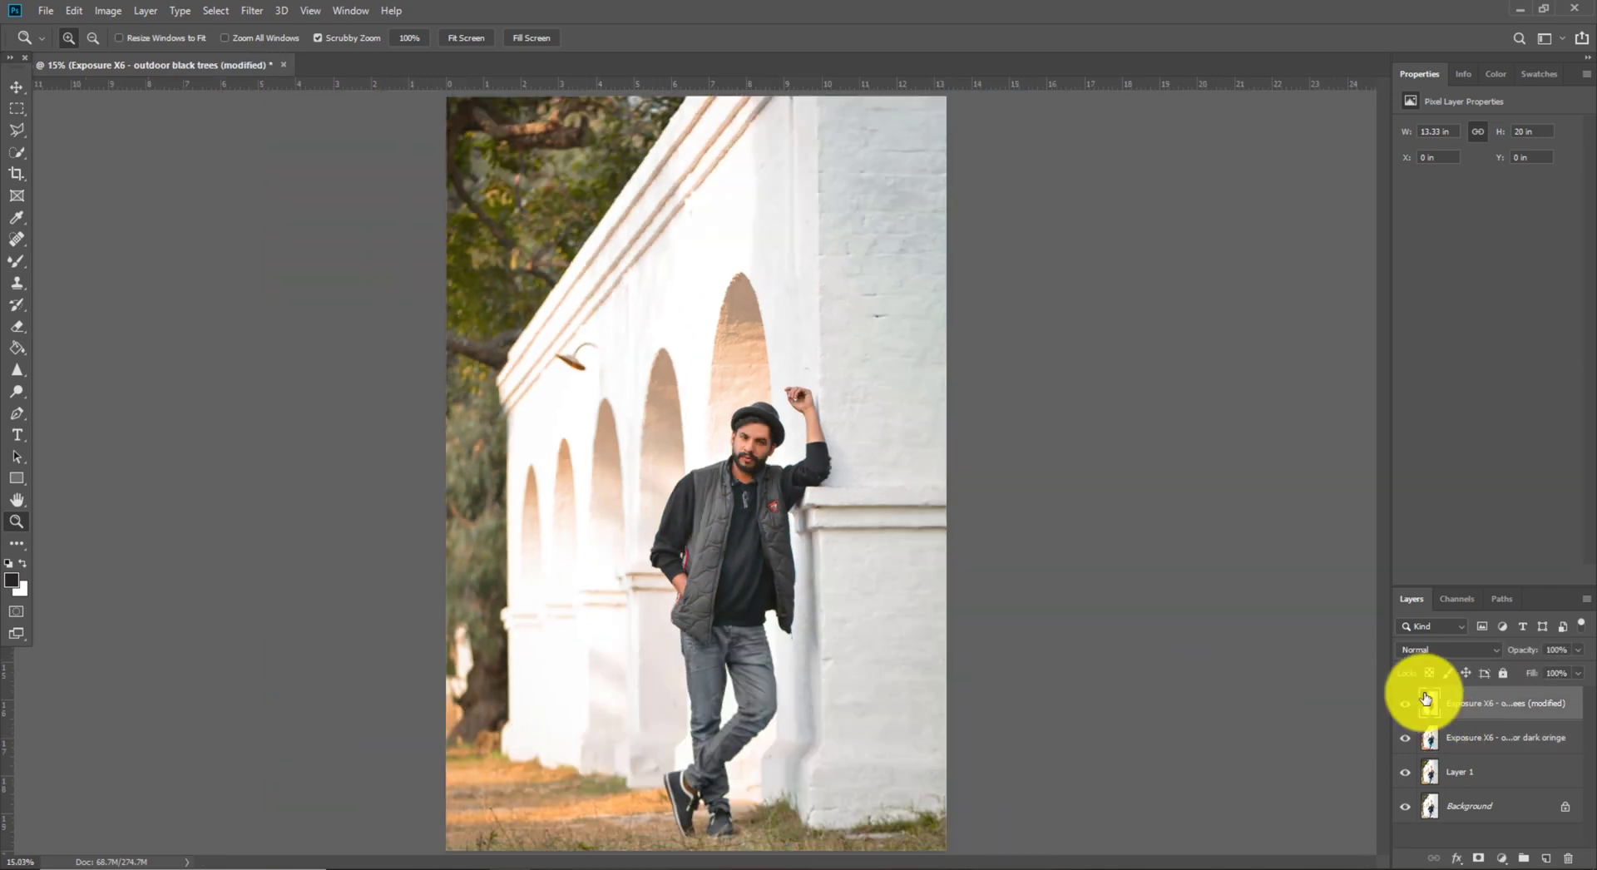
pyautogui.click(1405, 772)
pyautogui.click(1404, 738)
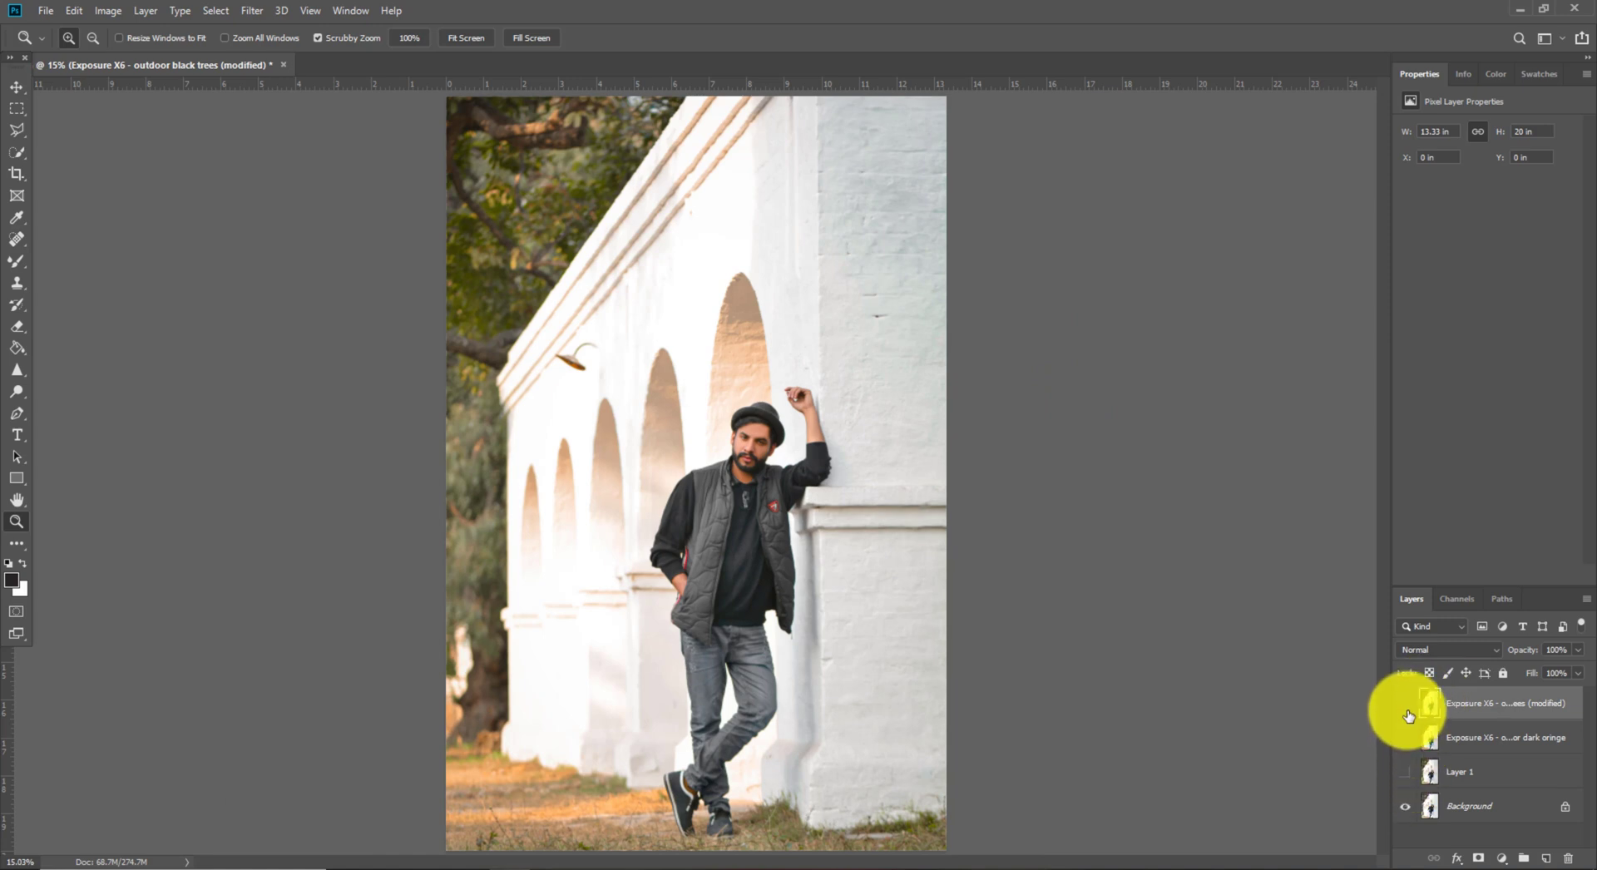
pyautogui.click(1406, 705)
# - Show Layer 1, "outdoor dark oringe" and the modified "outdoor black trees" one by one to compare the tones on the whole portrait
pyautogui.click(1406, 773)
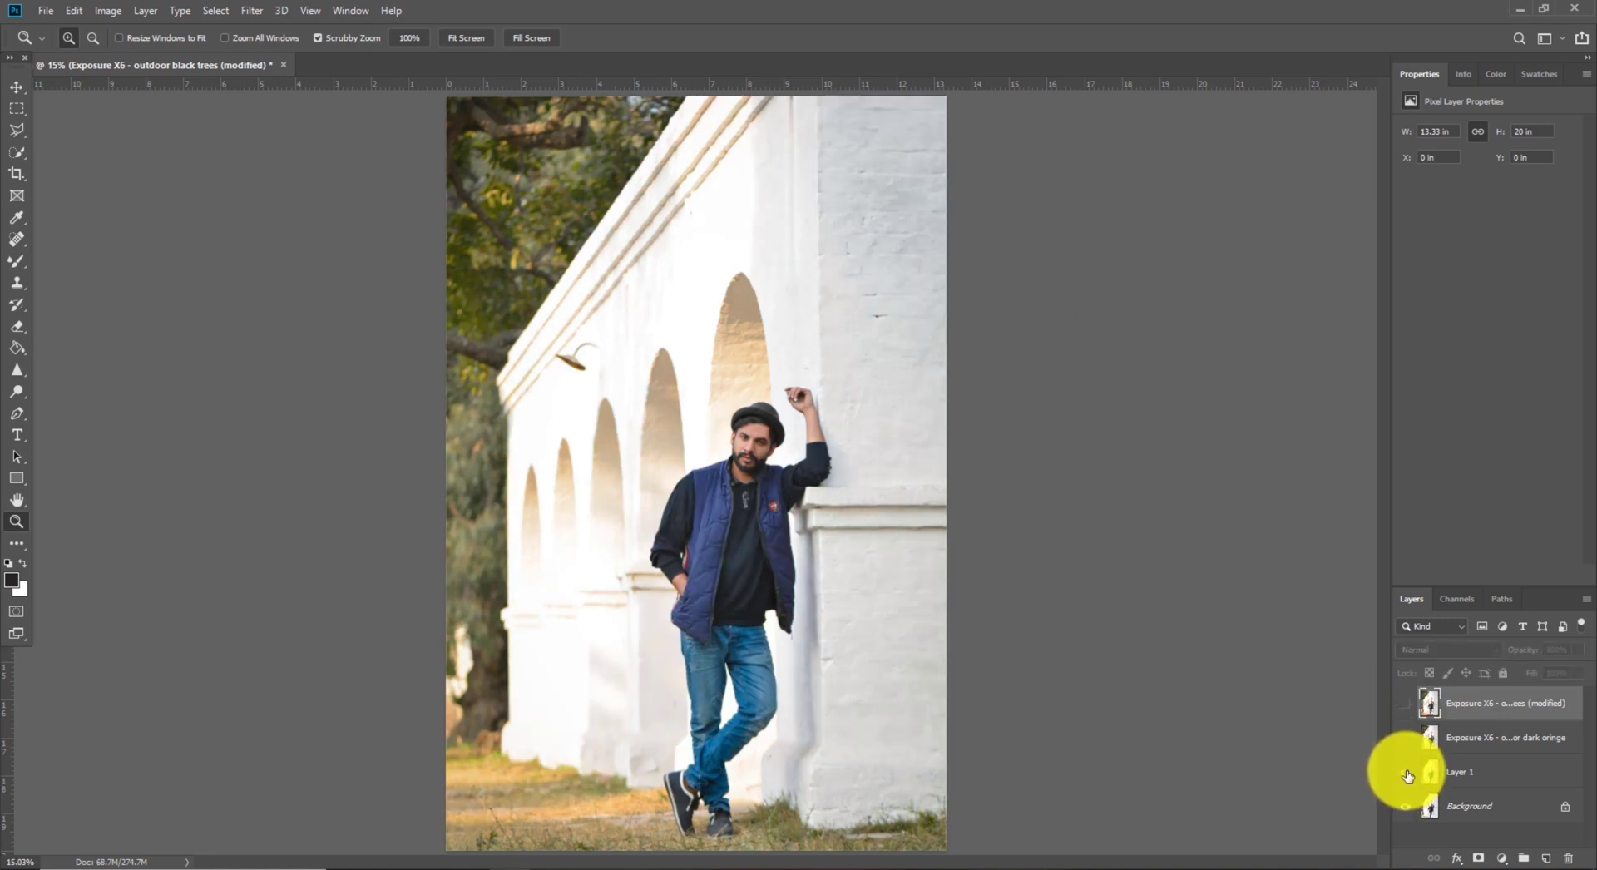
pyautogui.click(1406, 739)
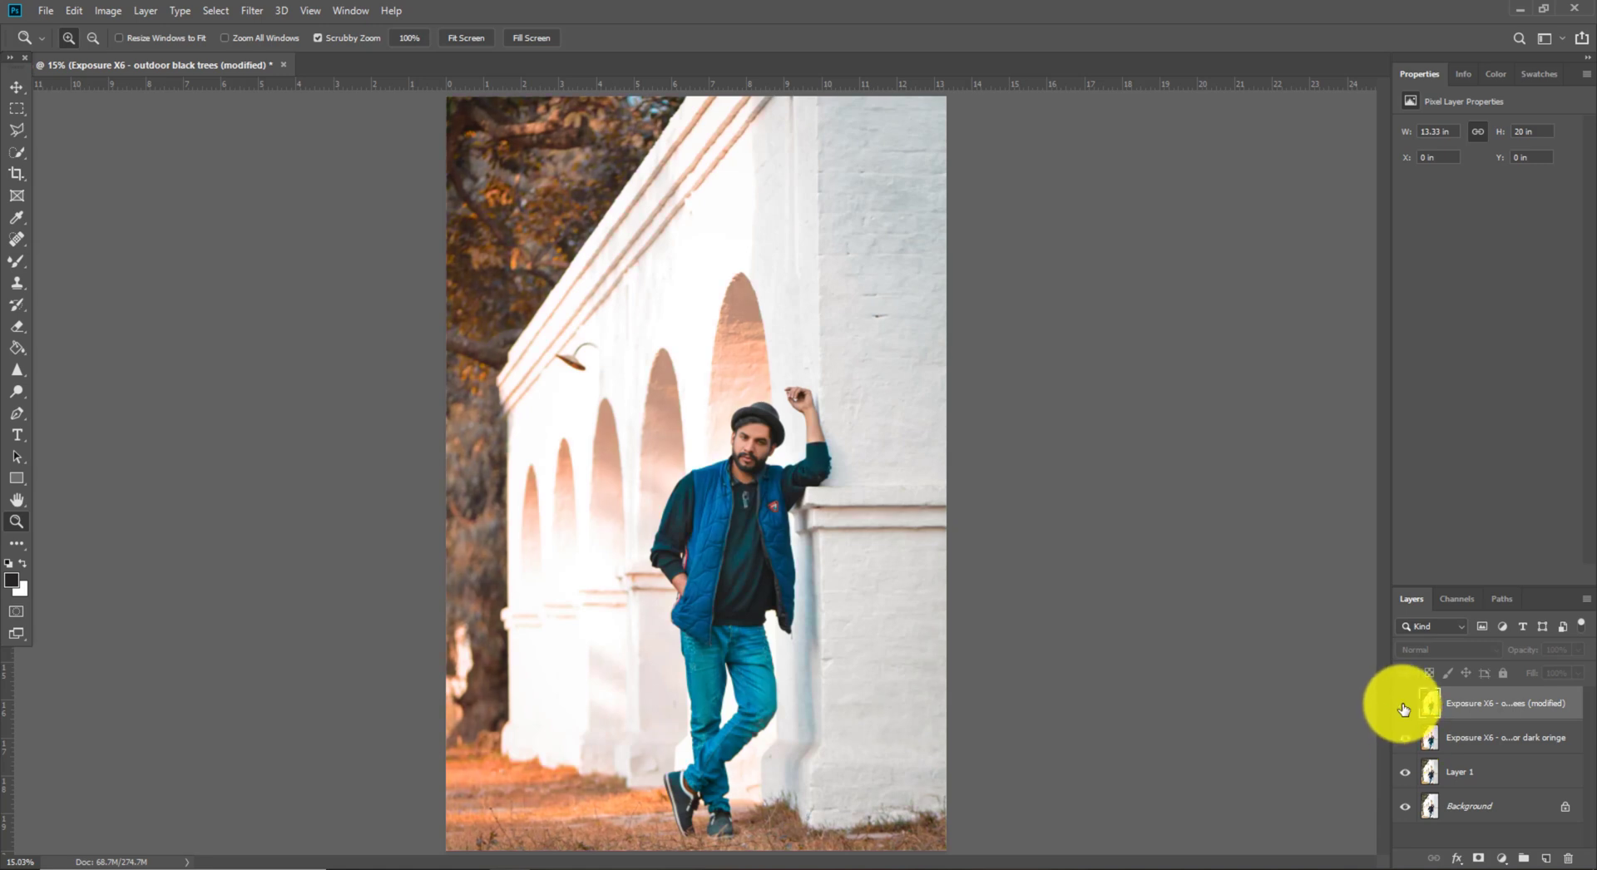
pyautogui.click(1404, 703)
pyautogui.moveTo(736, 439); pyautogui.dragTo(1039, 419)
pyautogui.rightClick(947, 414)
pyautogui.click(961, 423)
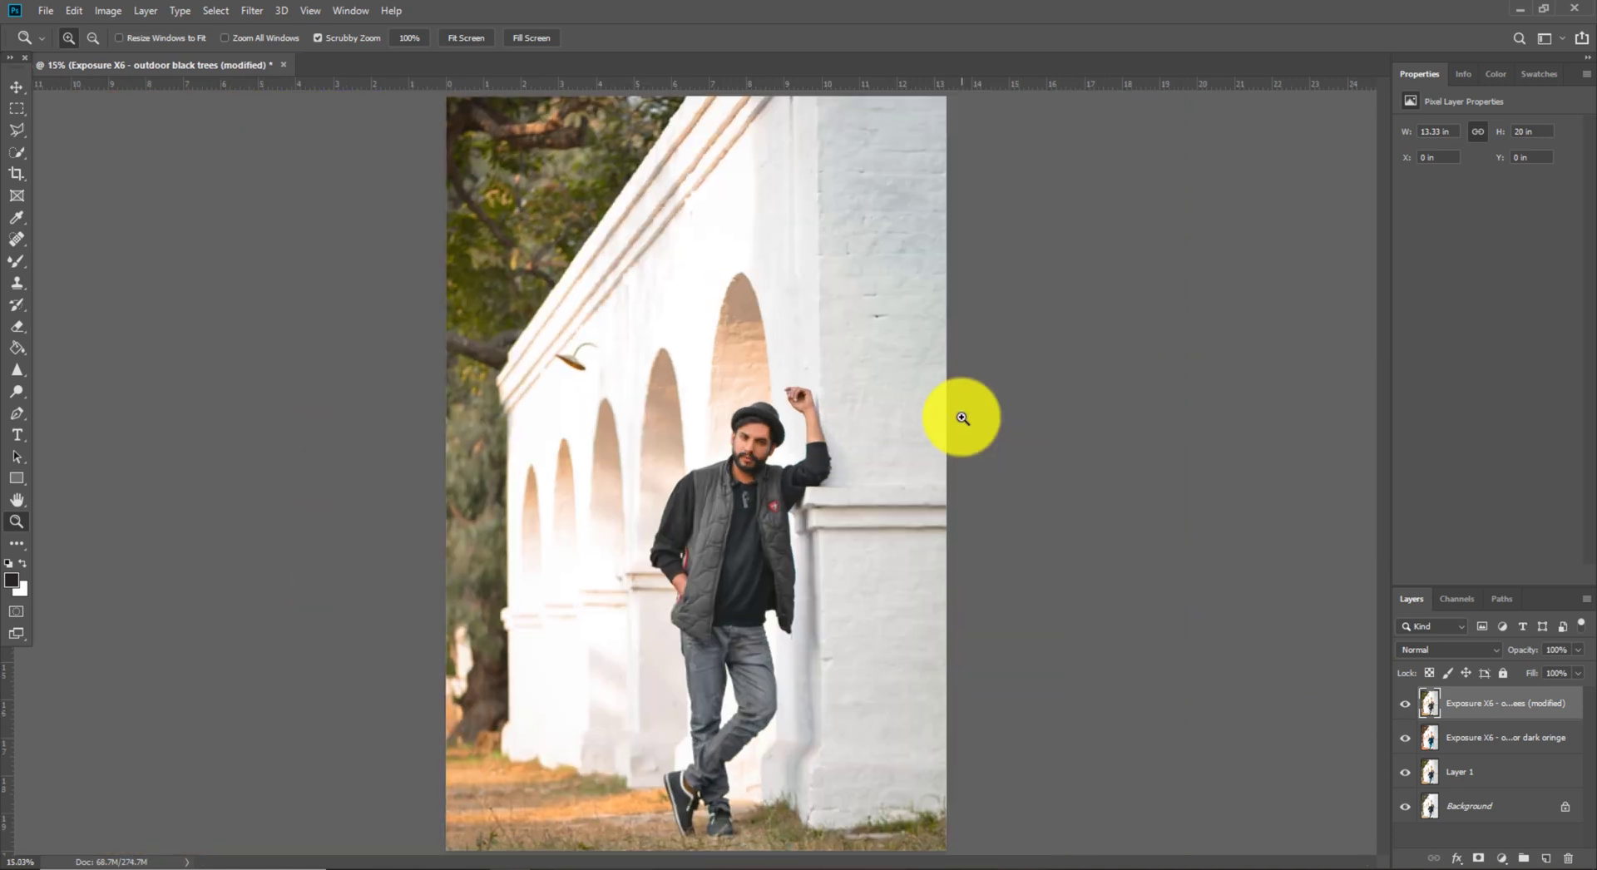